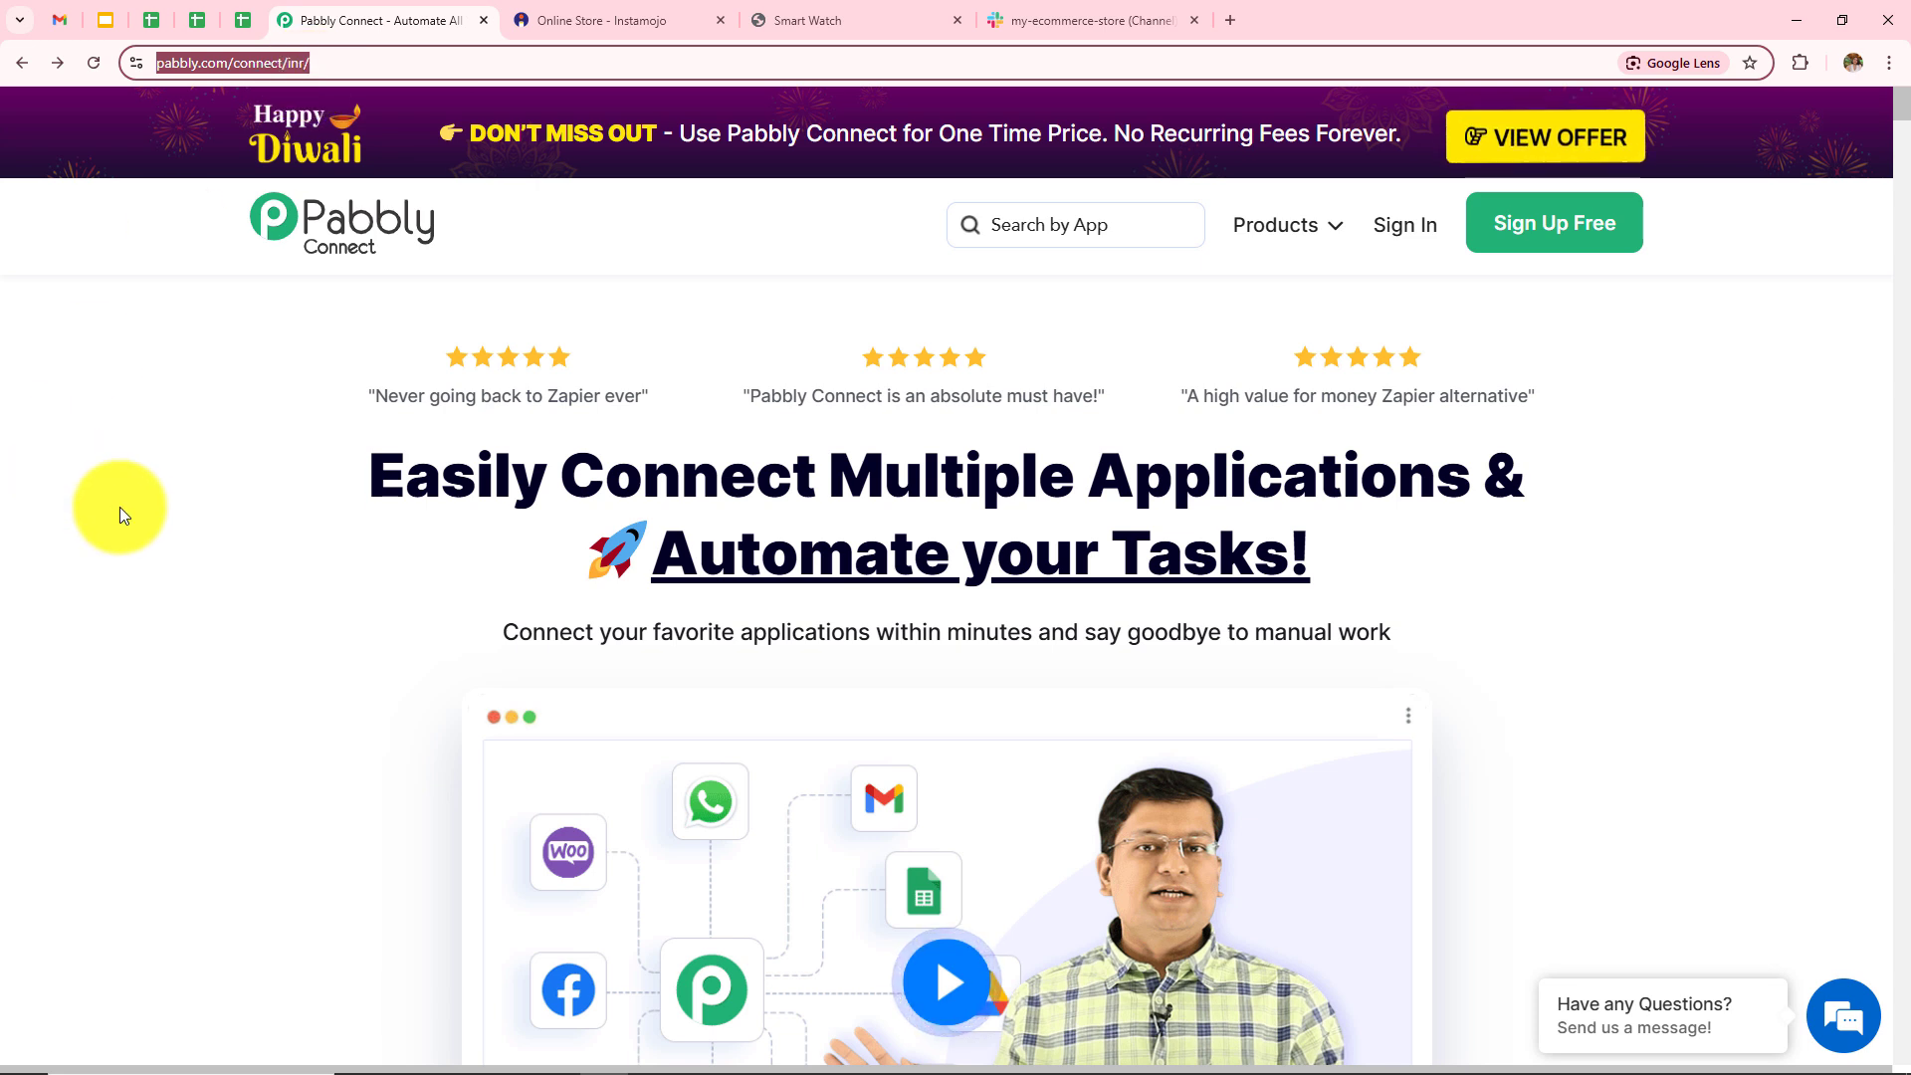
Load the Pabbly Connect home page at pabbly.com/connect and move focus off the address bar.
left_click(151, 517)
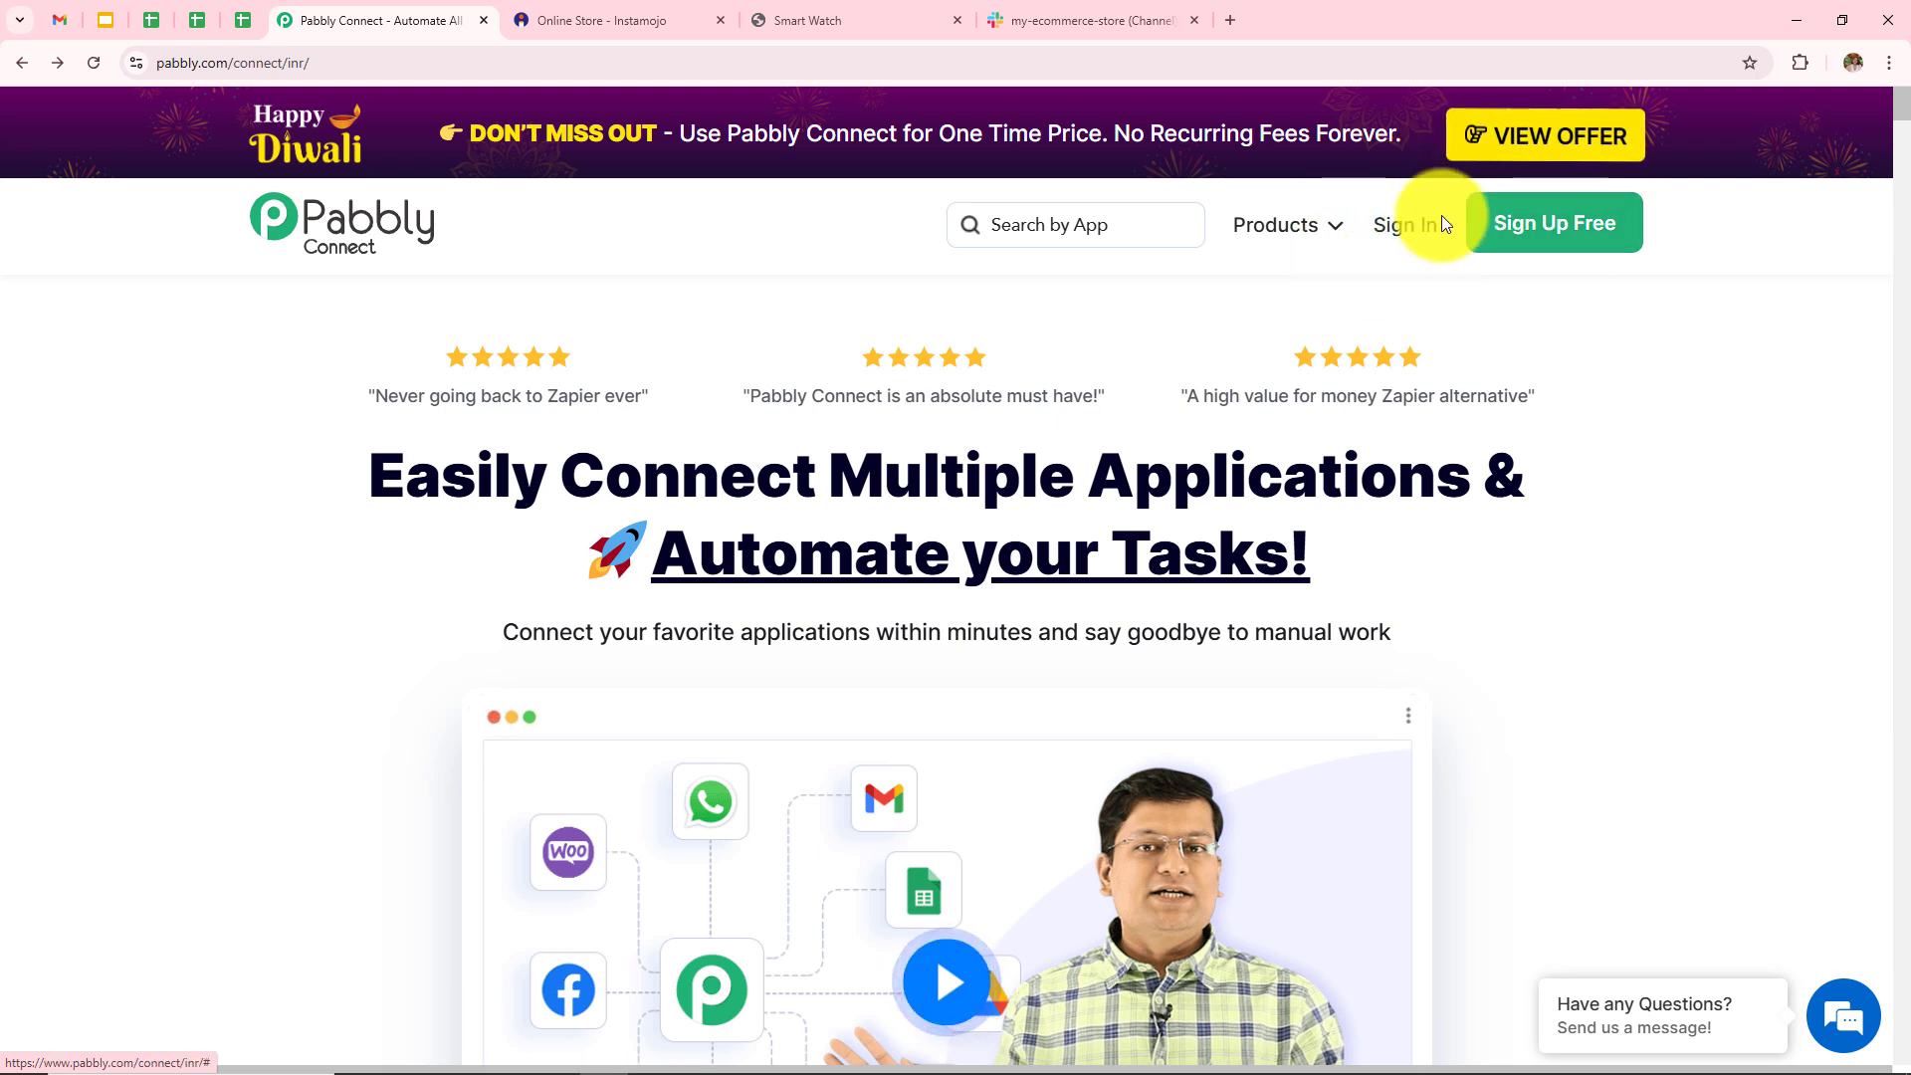
Sign in and open Pabbly Connect from the Pabbly apps list.
left_click(1401, 241)
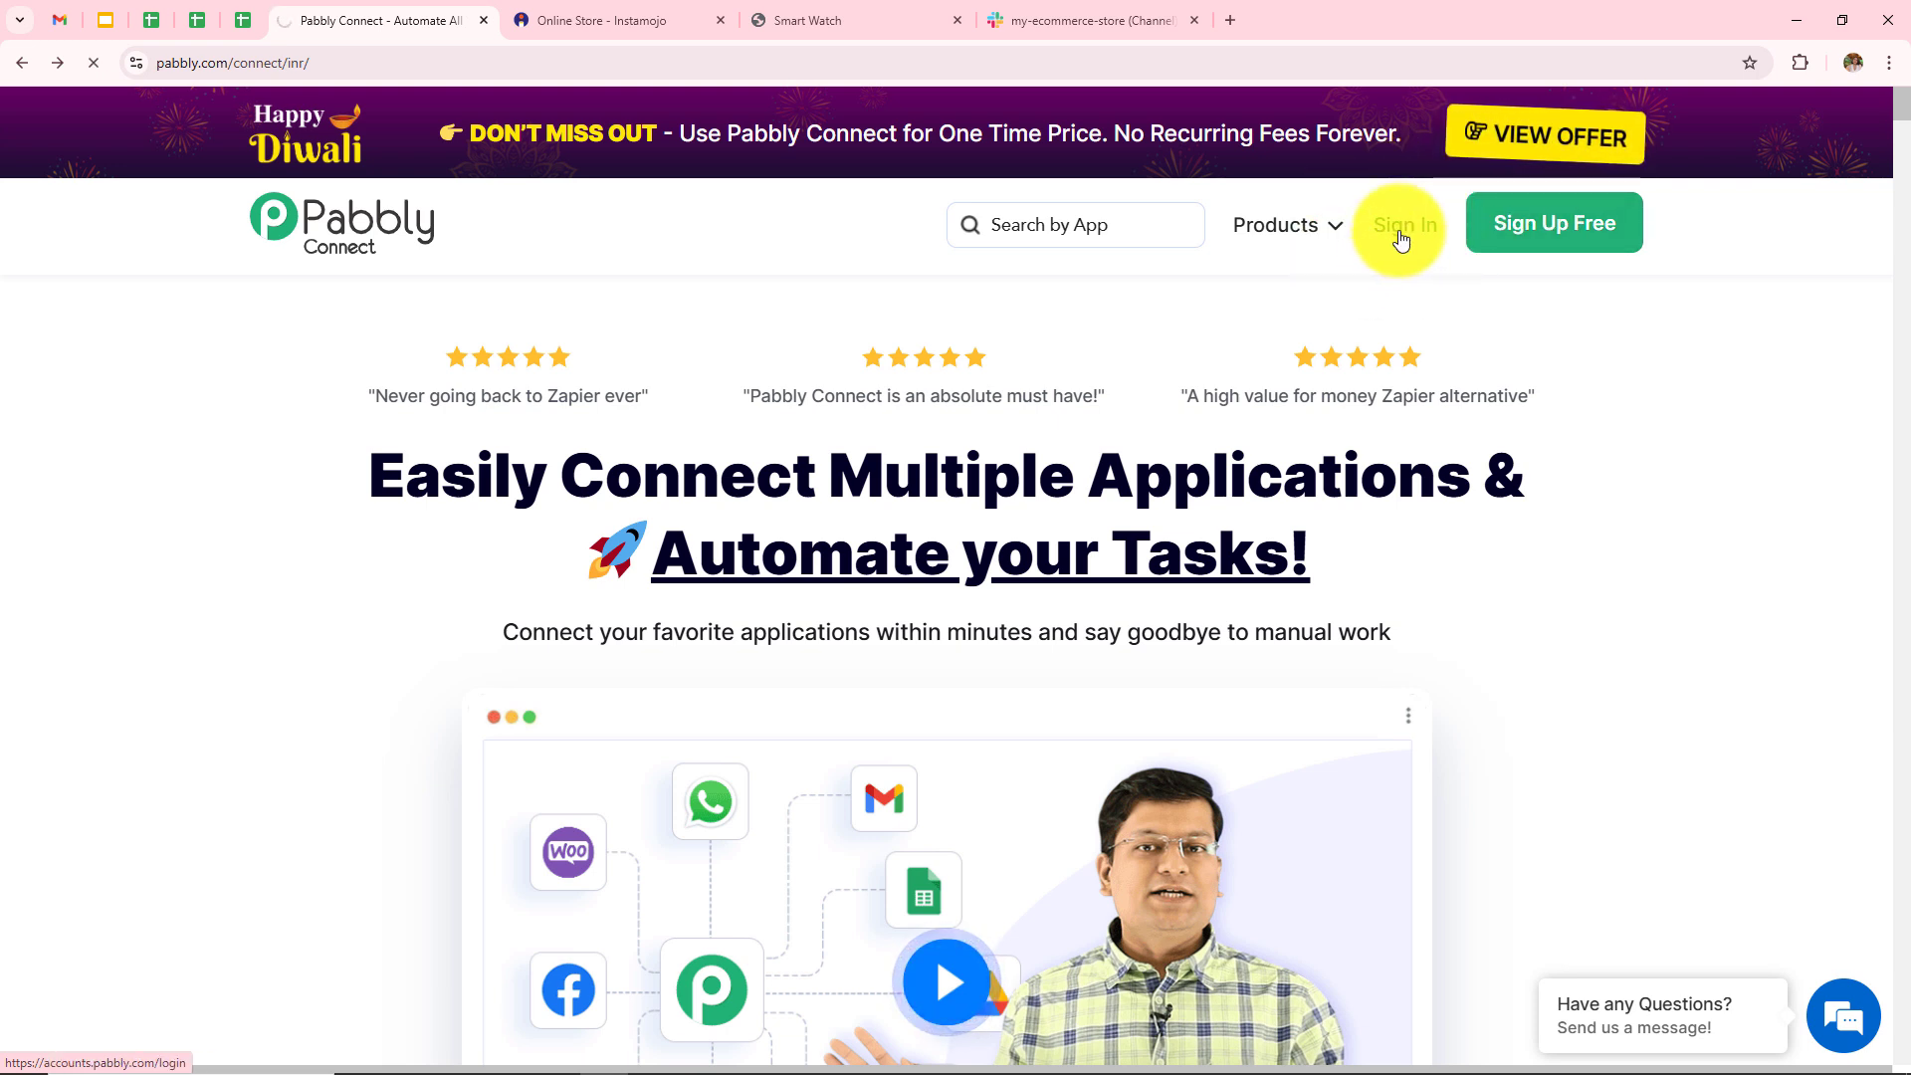
scroll(1210, 481, "down", 2)
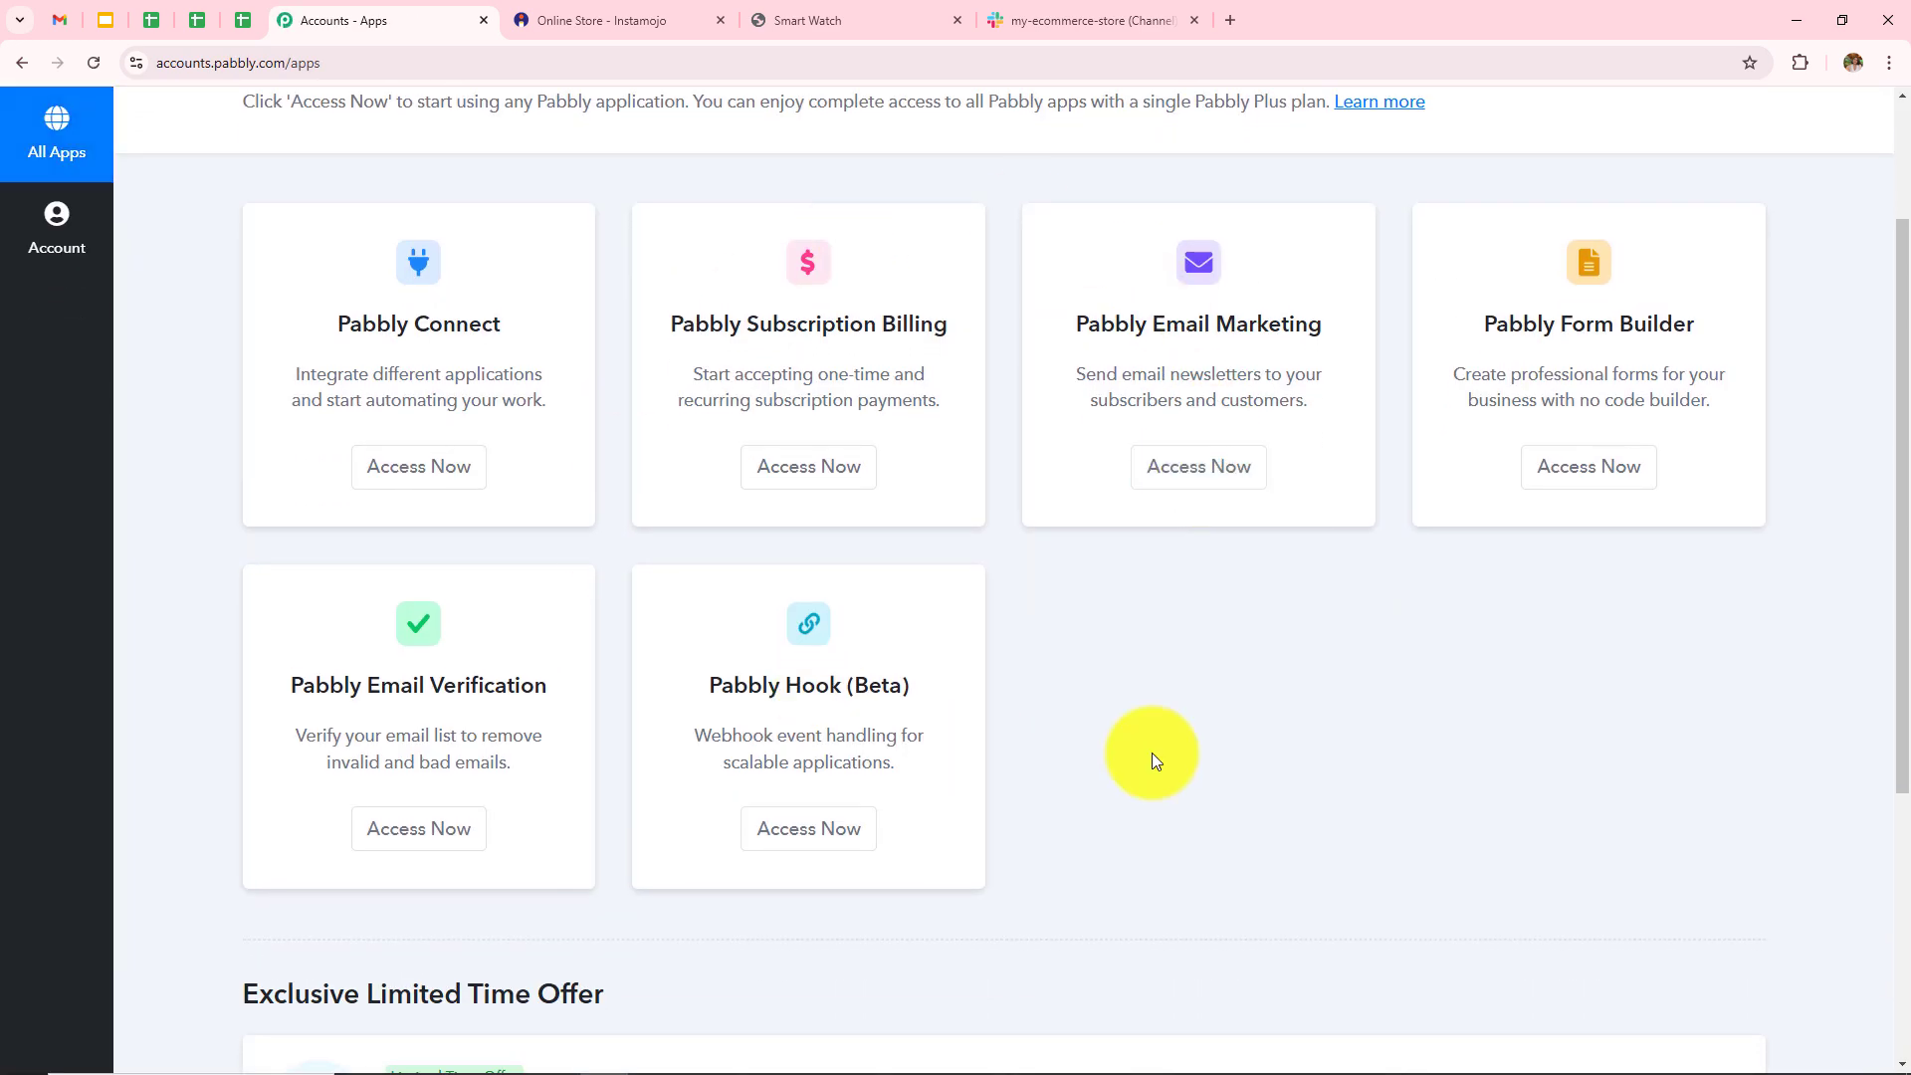
scroll(1095, 569, "up", 2)
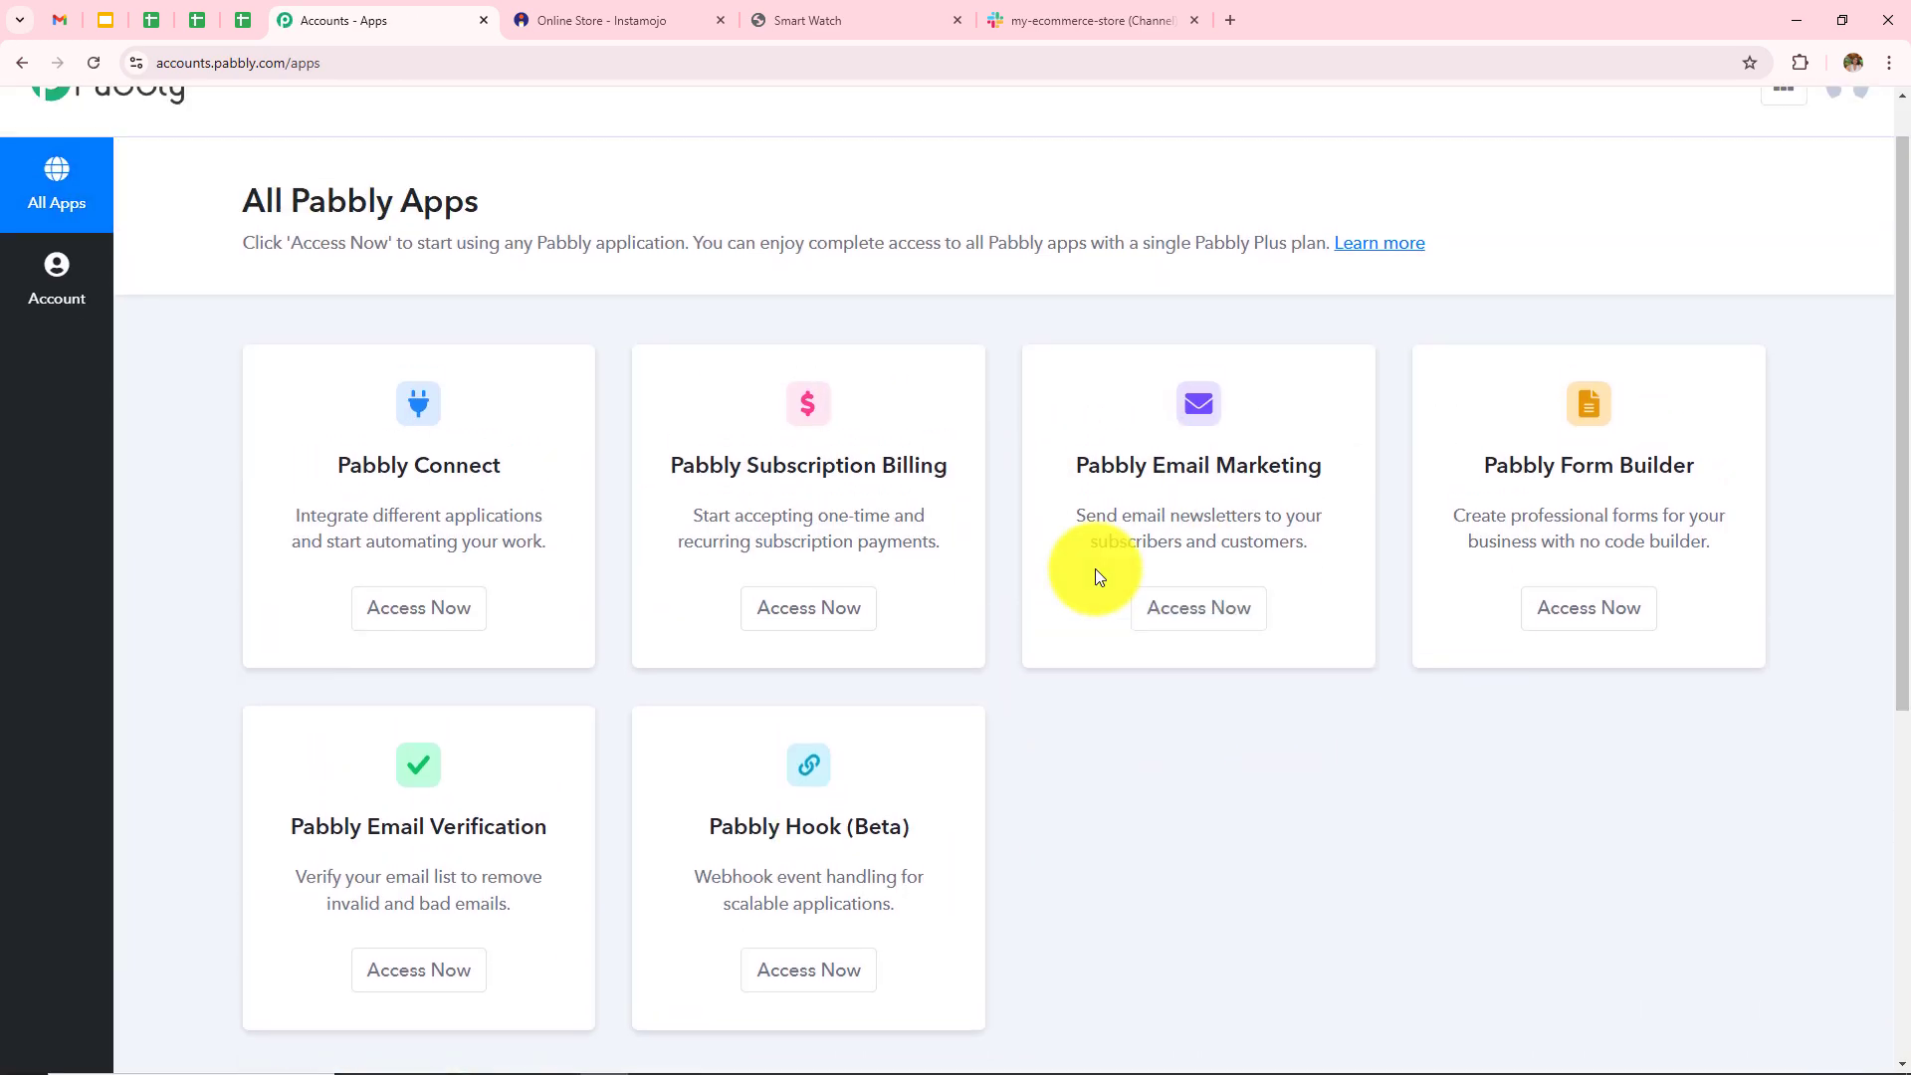
scroll(1094, 569, "down", 1)
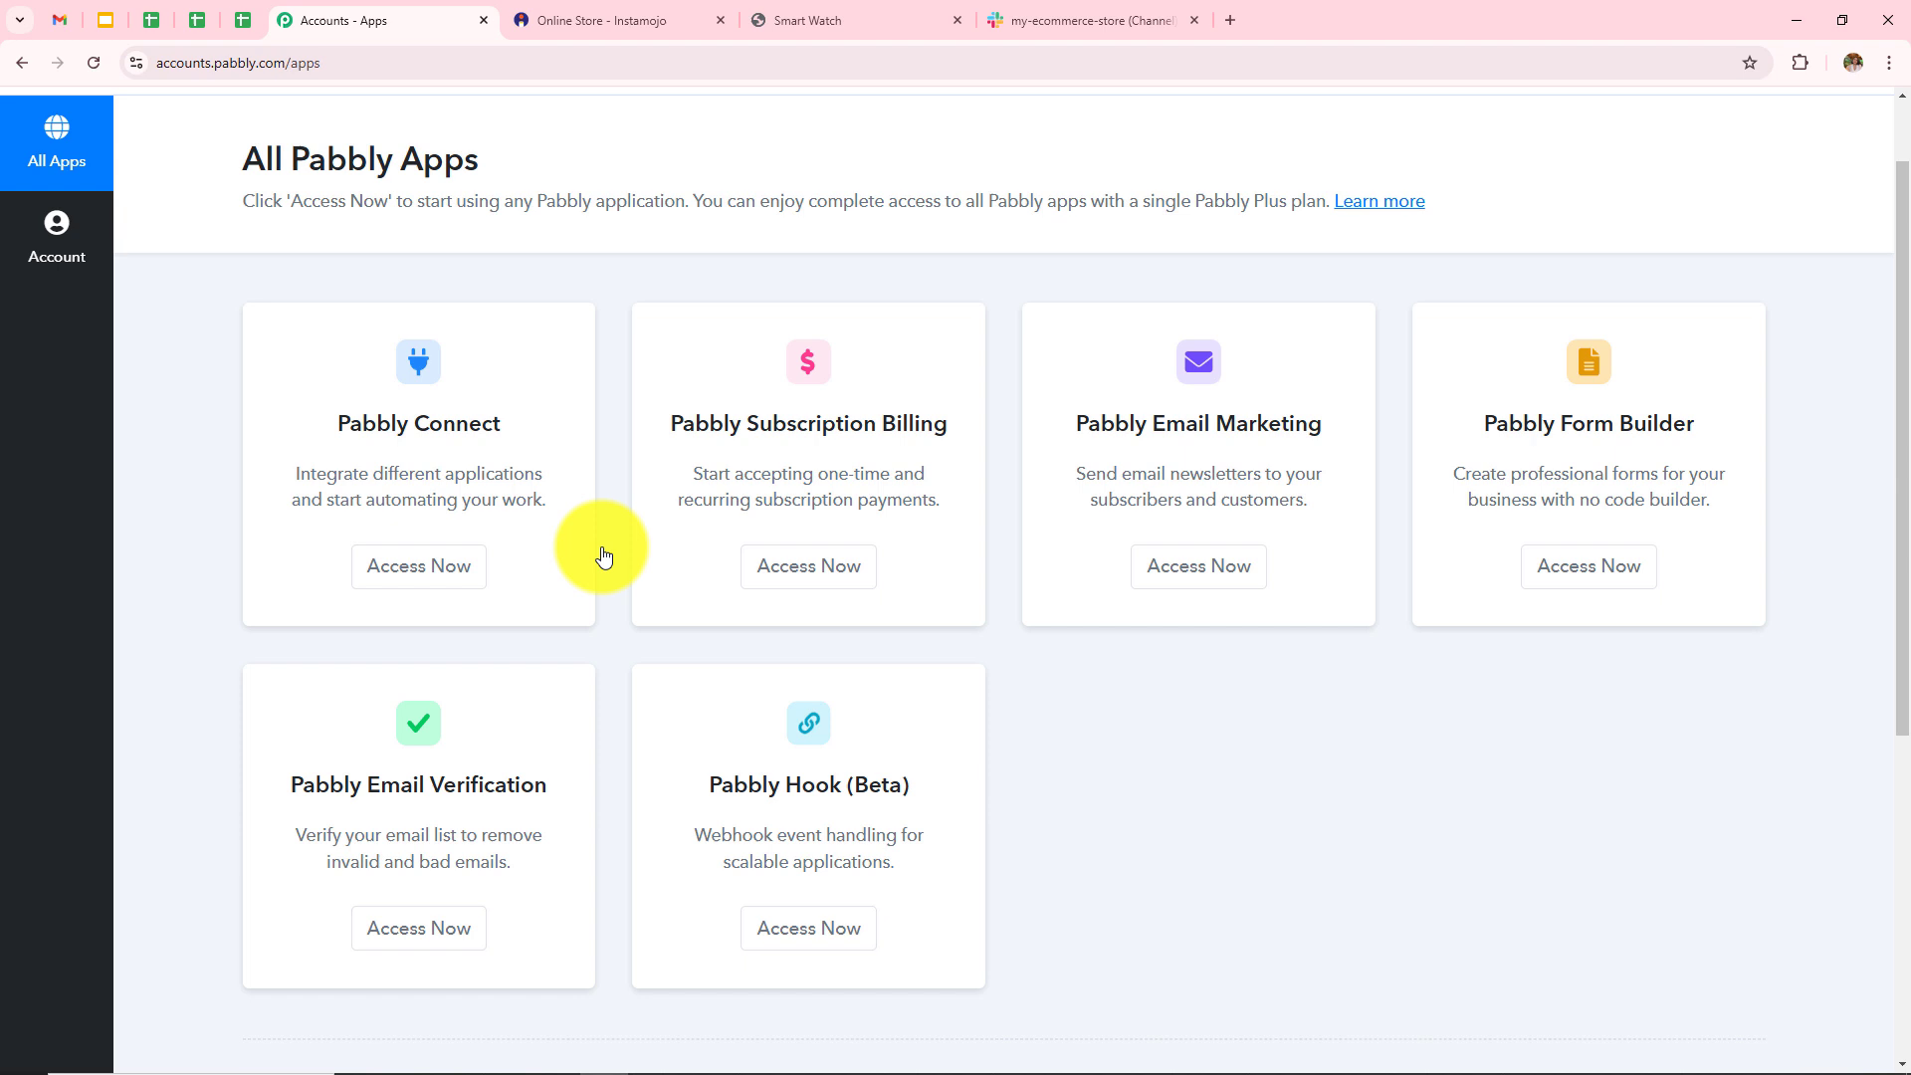
left_click(420, 567)
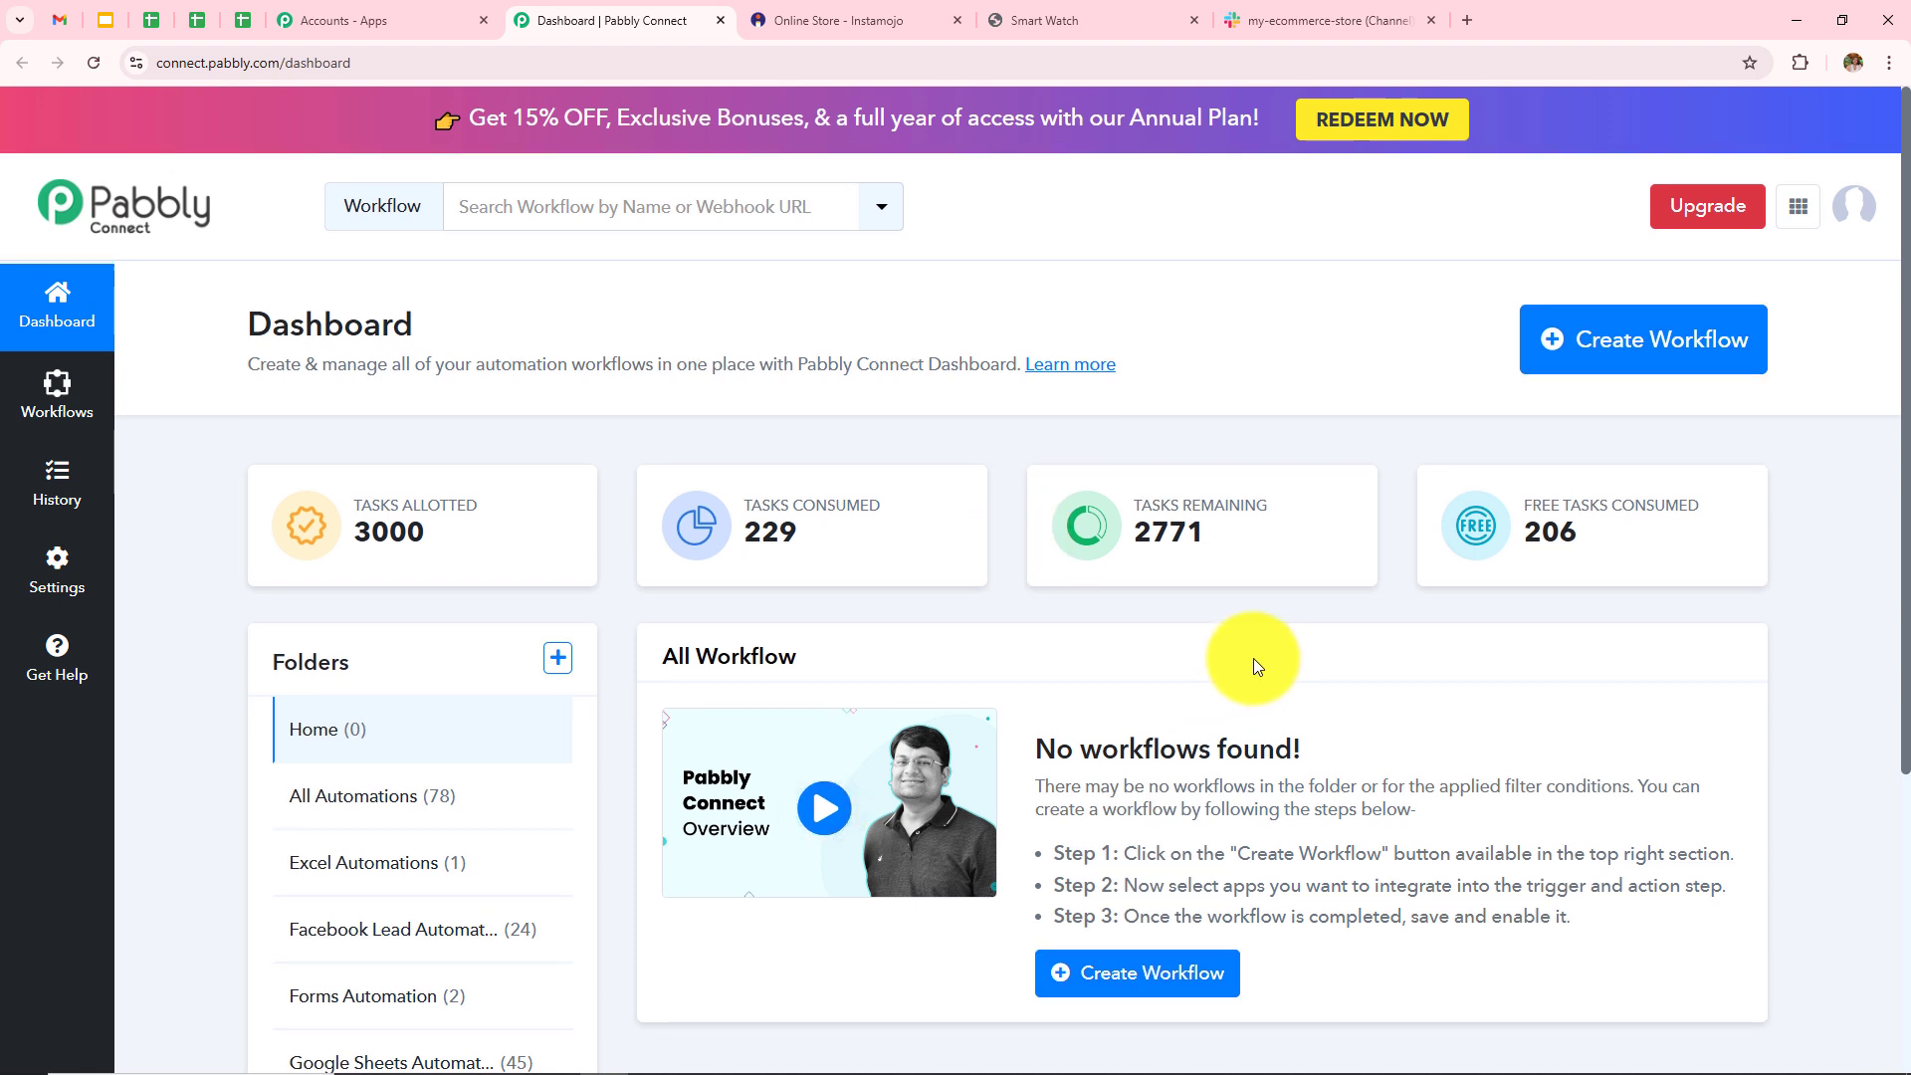
Review the All Workflow and Folders sections and bring up the Create Folder form.
scroll(1252, 659, "down", 2)
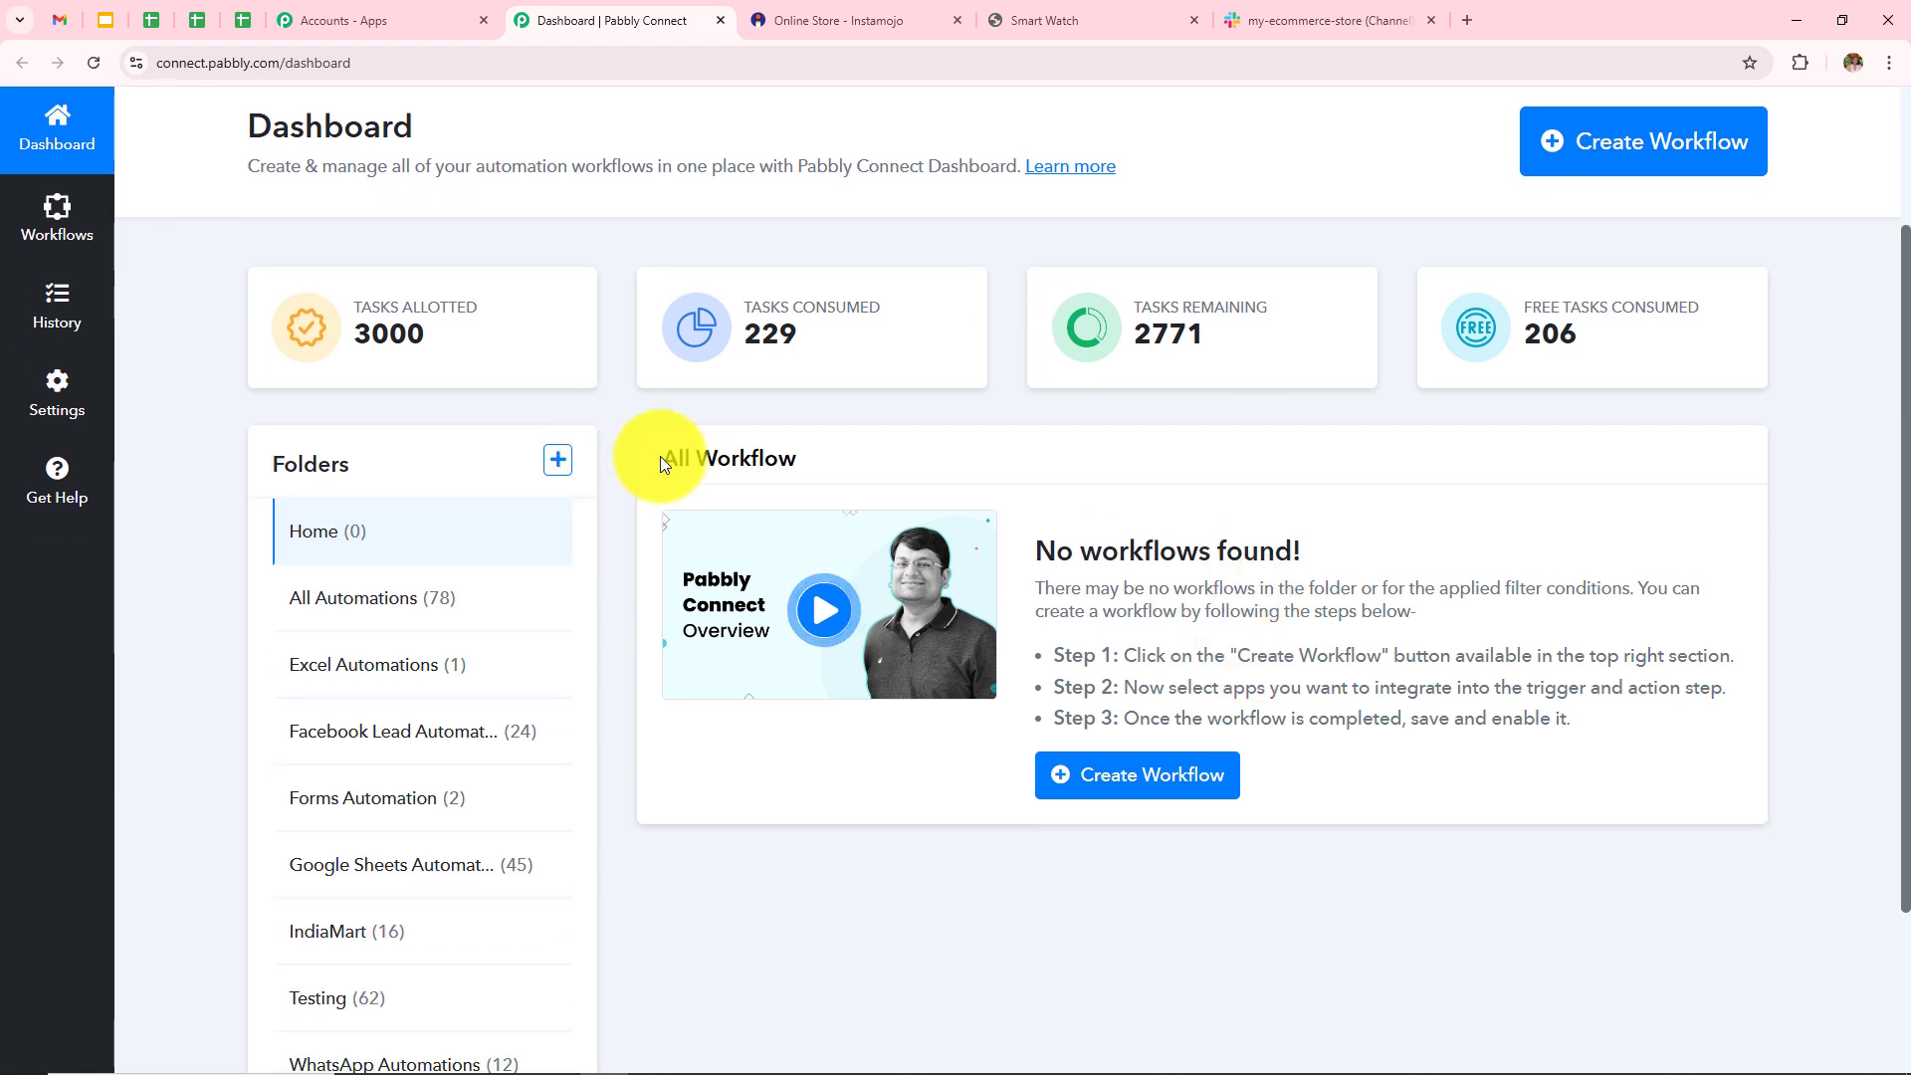
left_click_drag(660, 456, 827, 463)
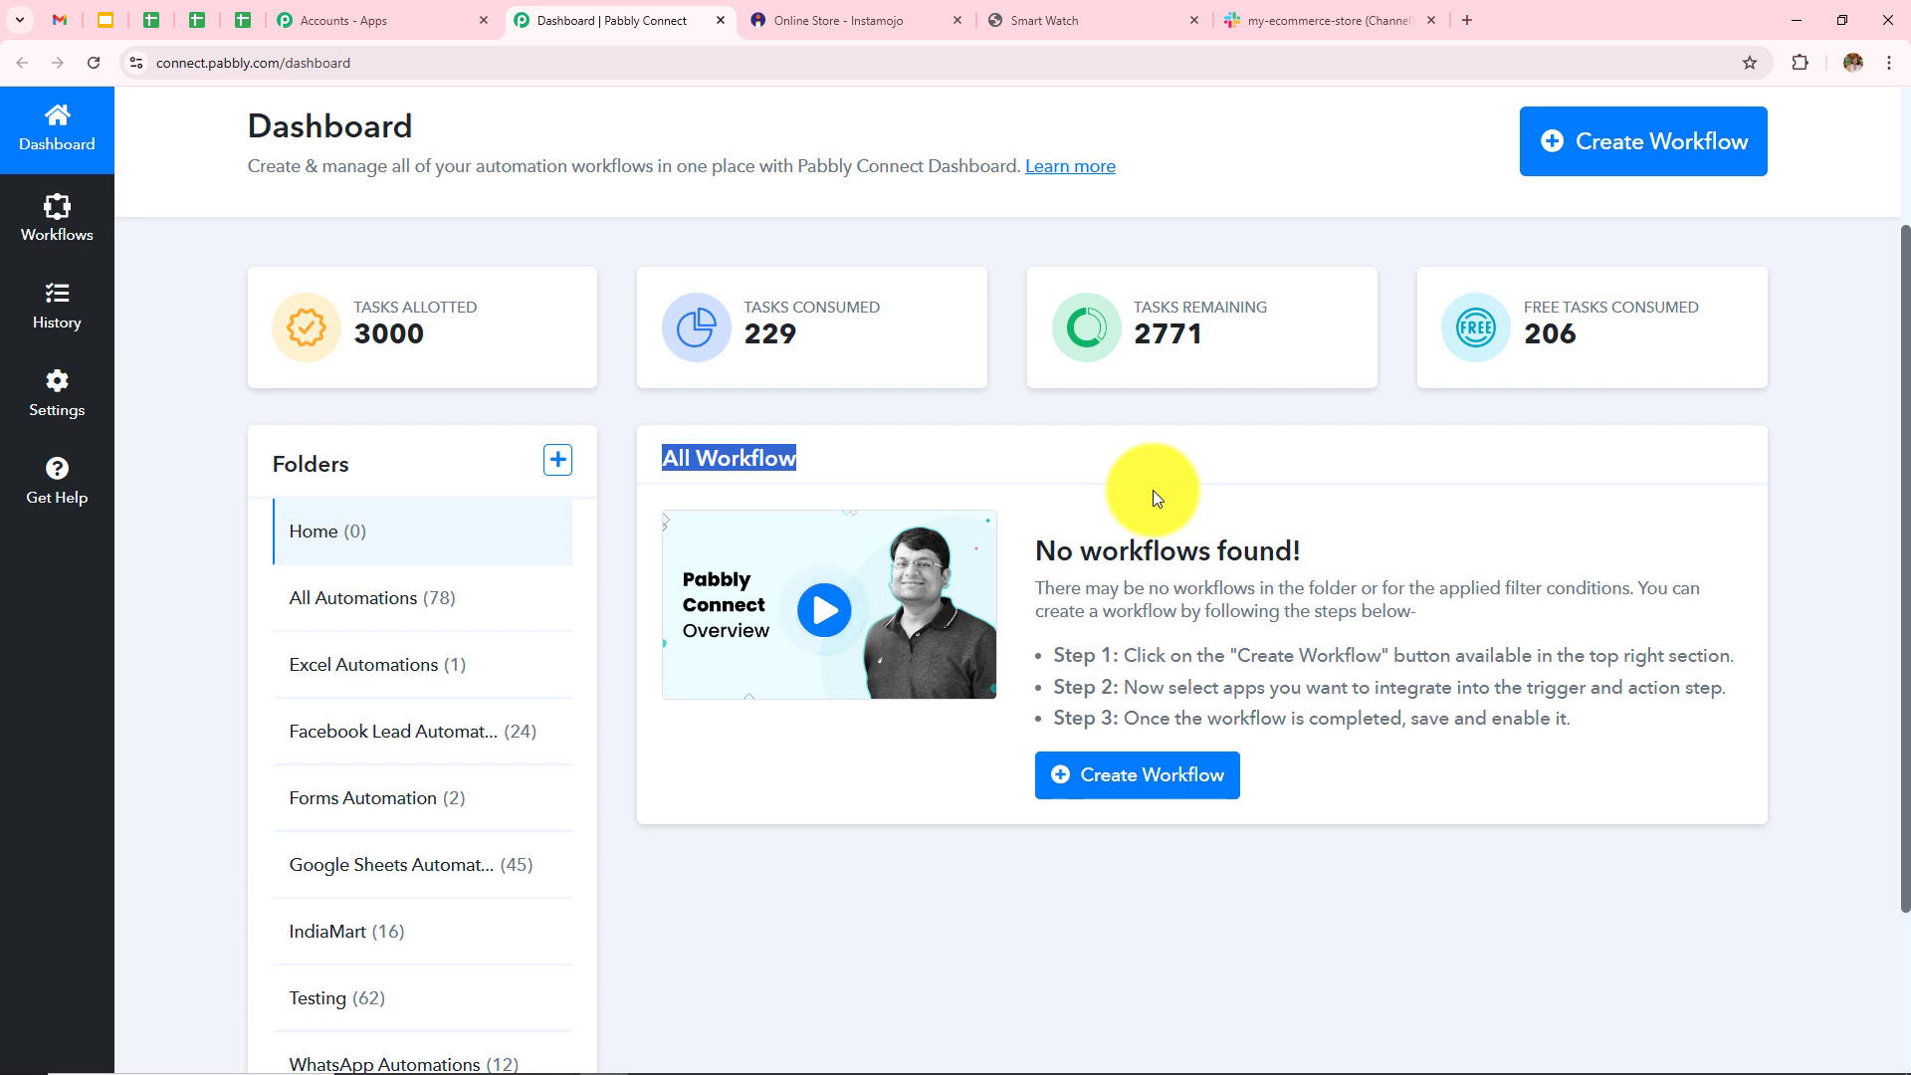
left_click_drag(251, 460, 350, 463)
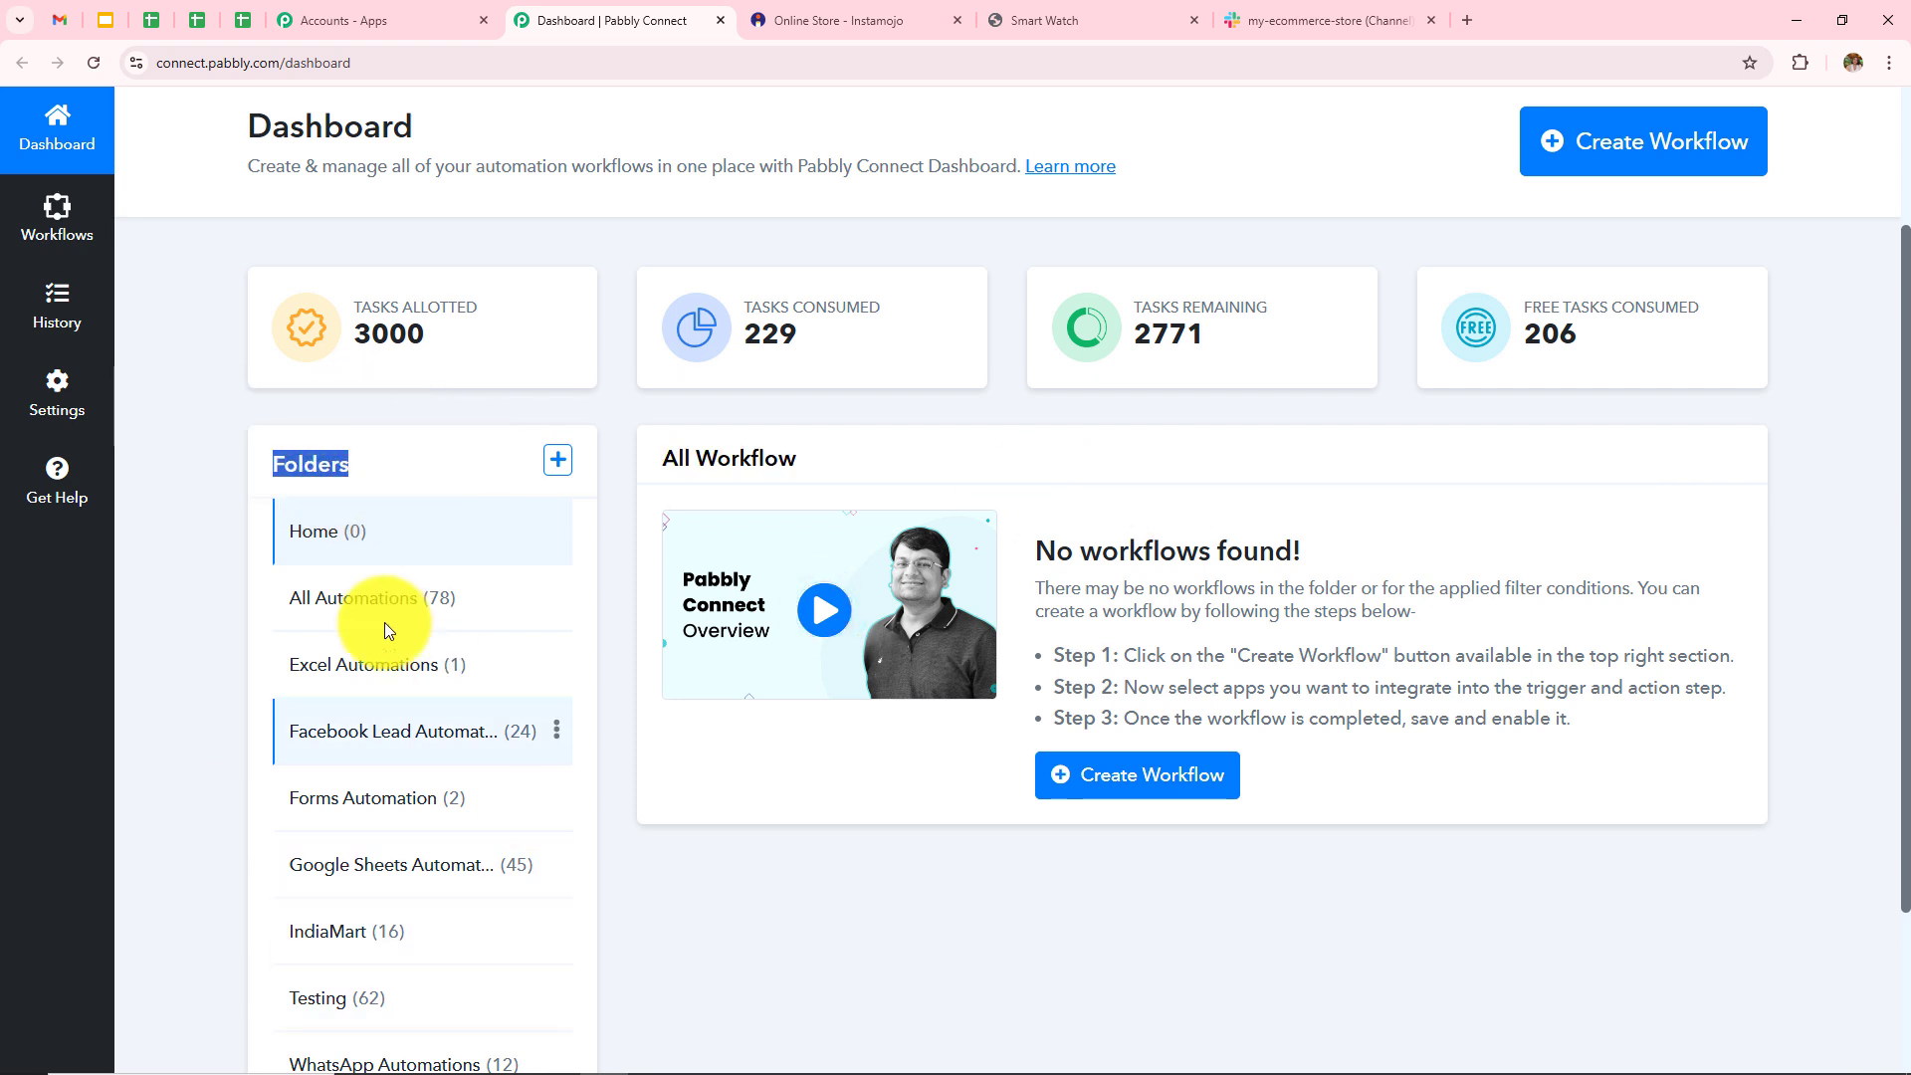
left_click(1019, 912)
left_click(557, 460)
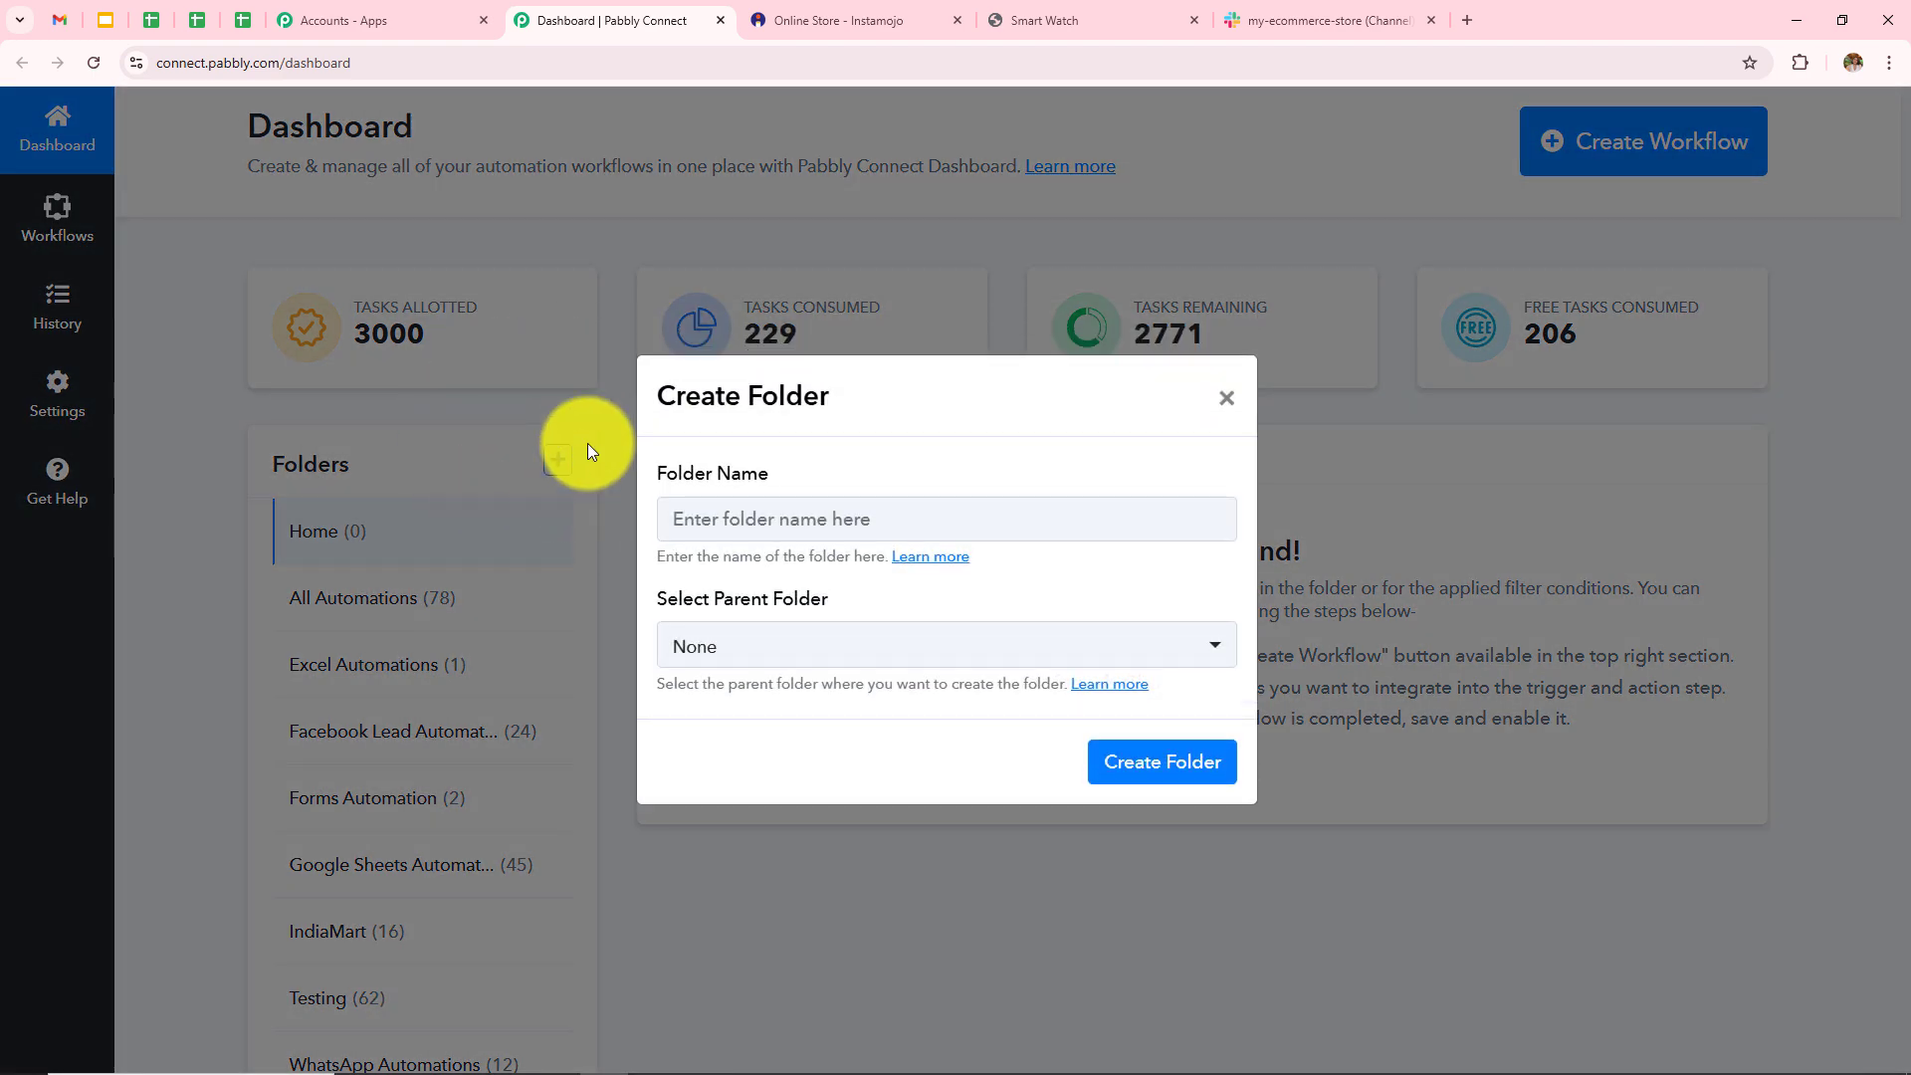
left_click_drag(798, 488, 941, 602)
Dismiss the folder form and name a new workflow 'How to Notify Team on Slack Channel for Instamojo Payment'.
left_click(1223, 402)
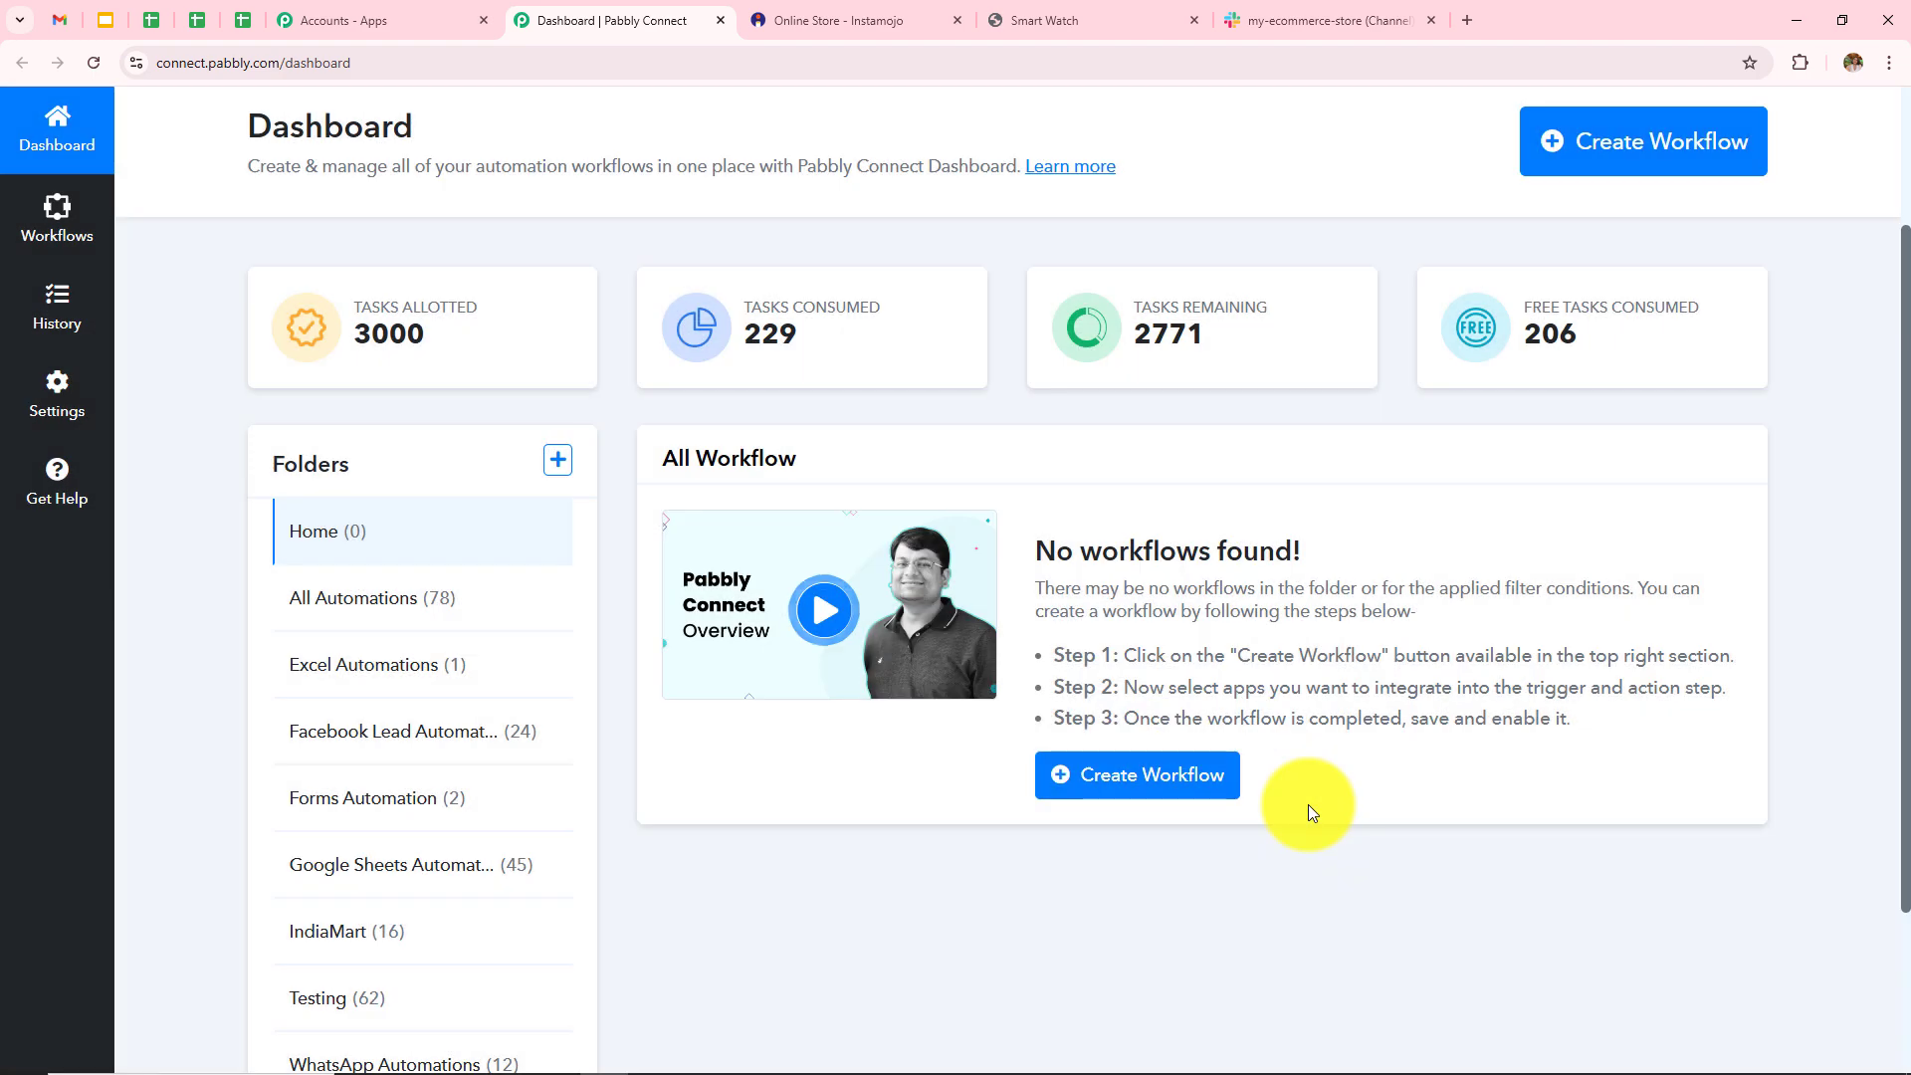
scroll(1308, 805, "up", 2)
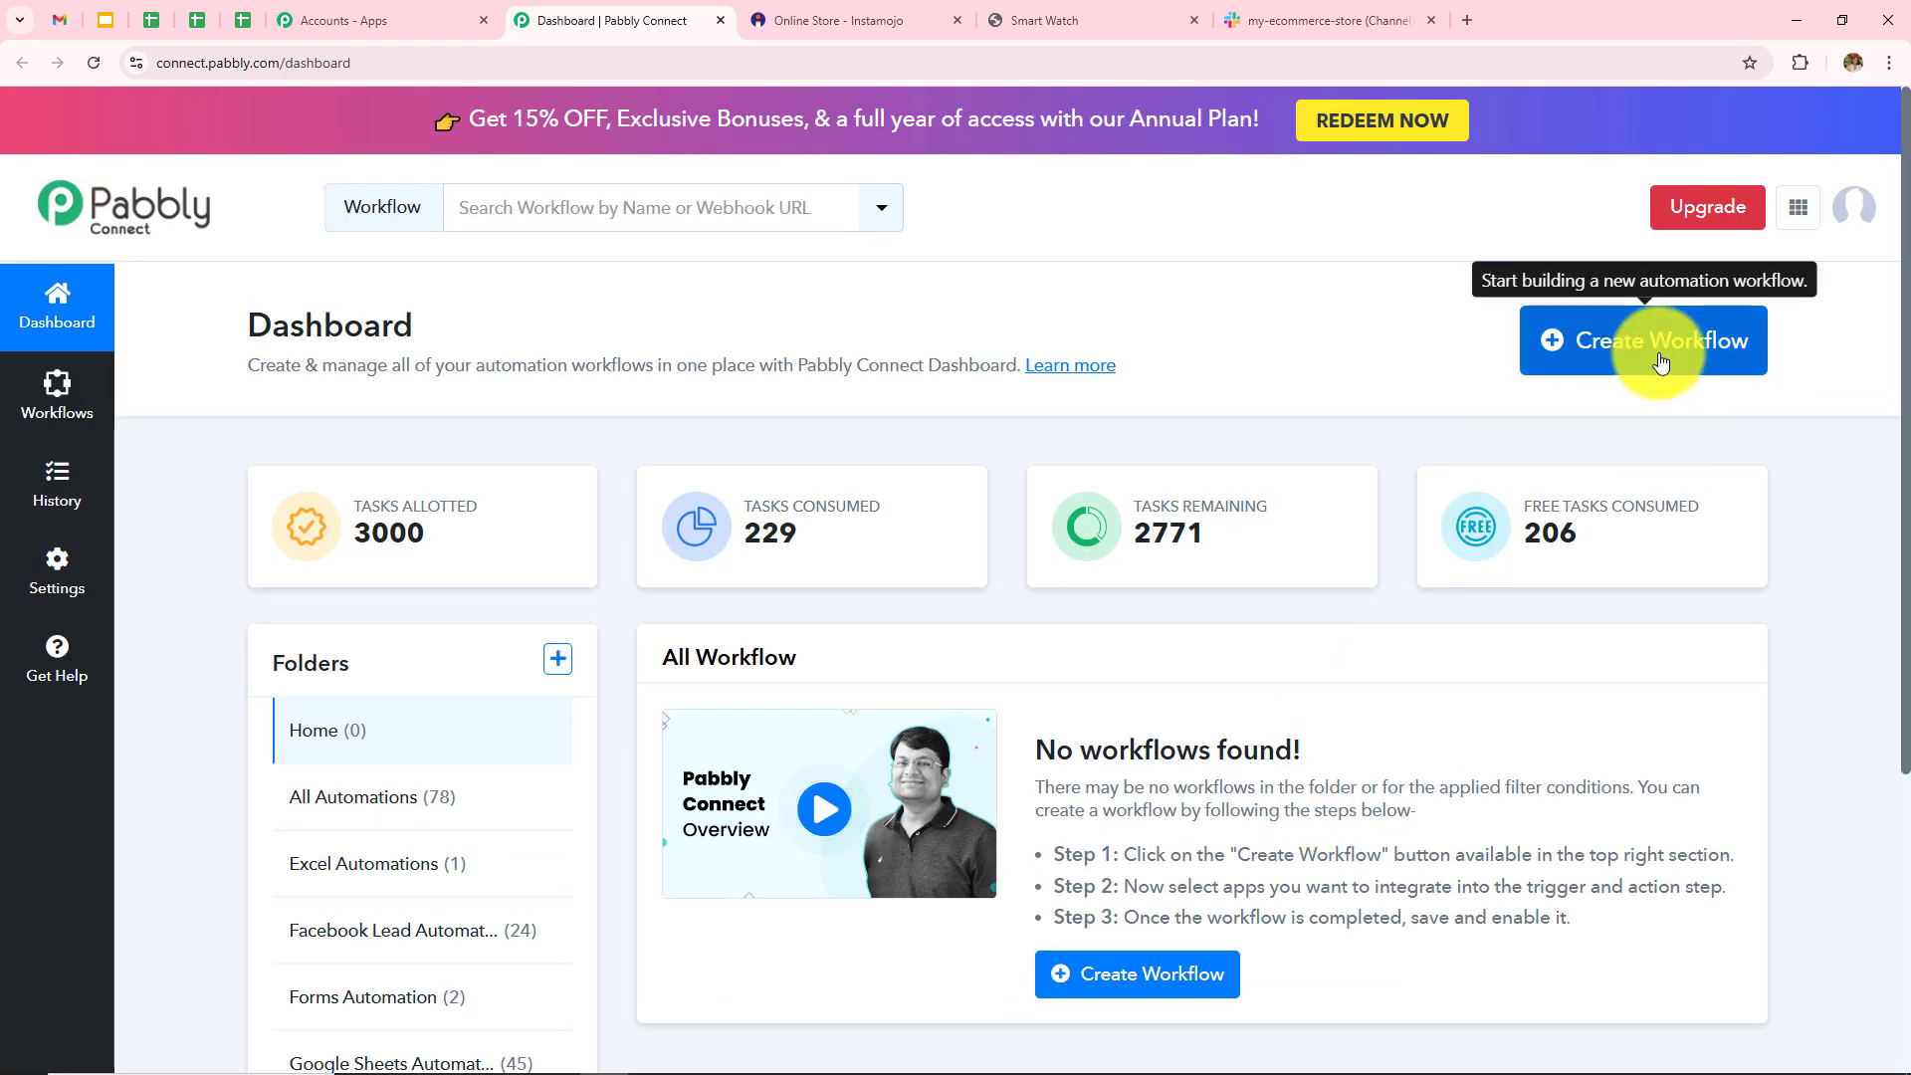
left_click(1599, 356)
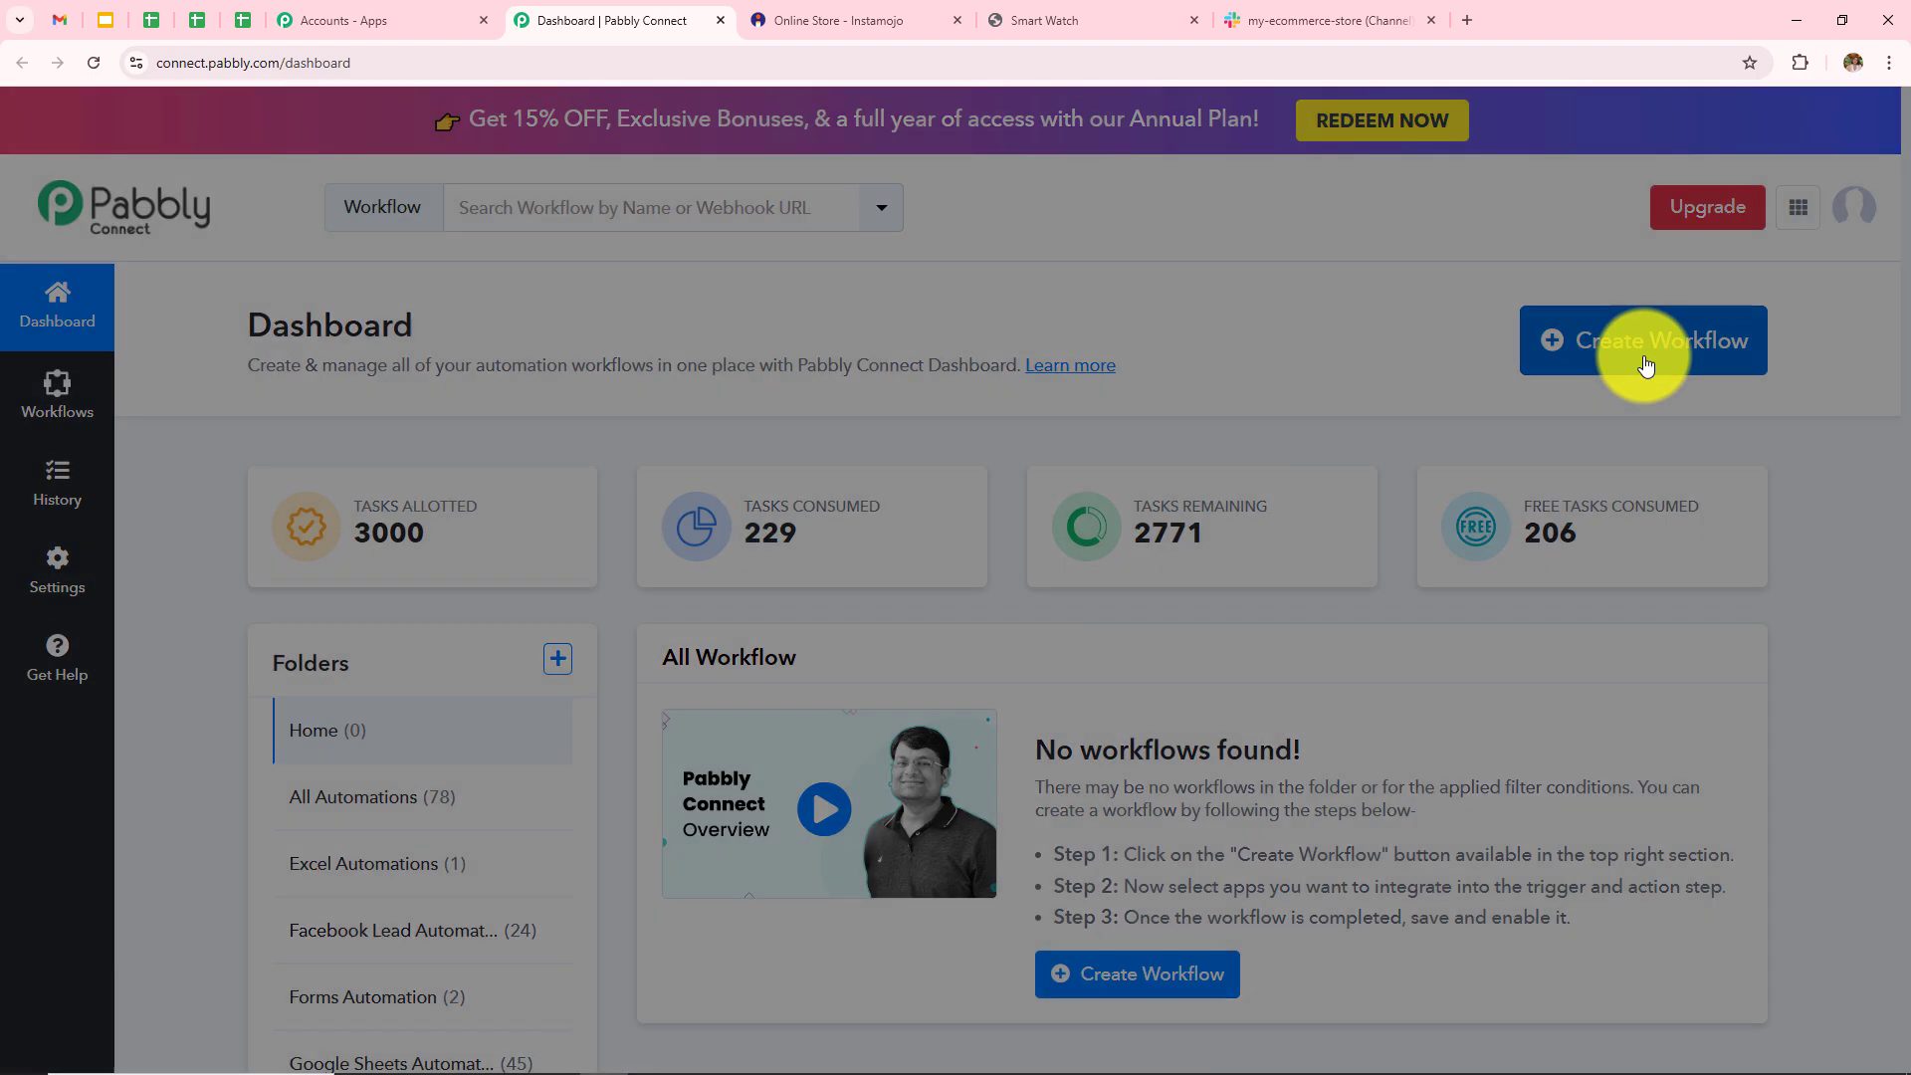
left_click_drag(660, 478, 862, 484)
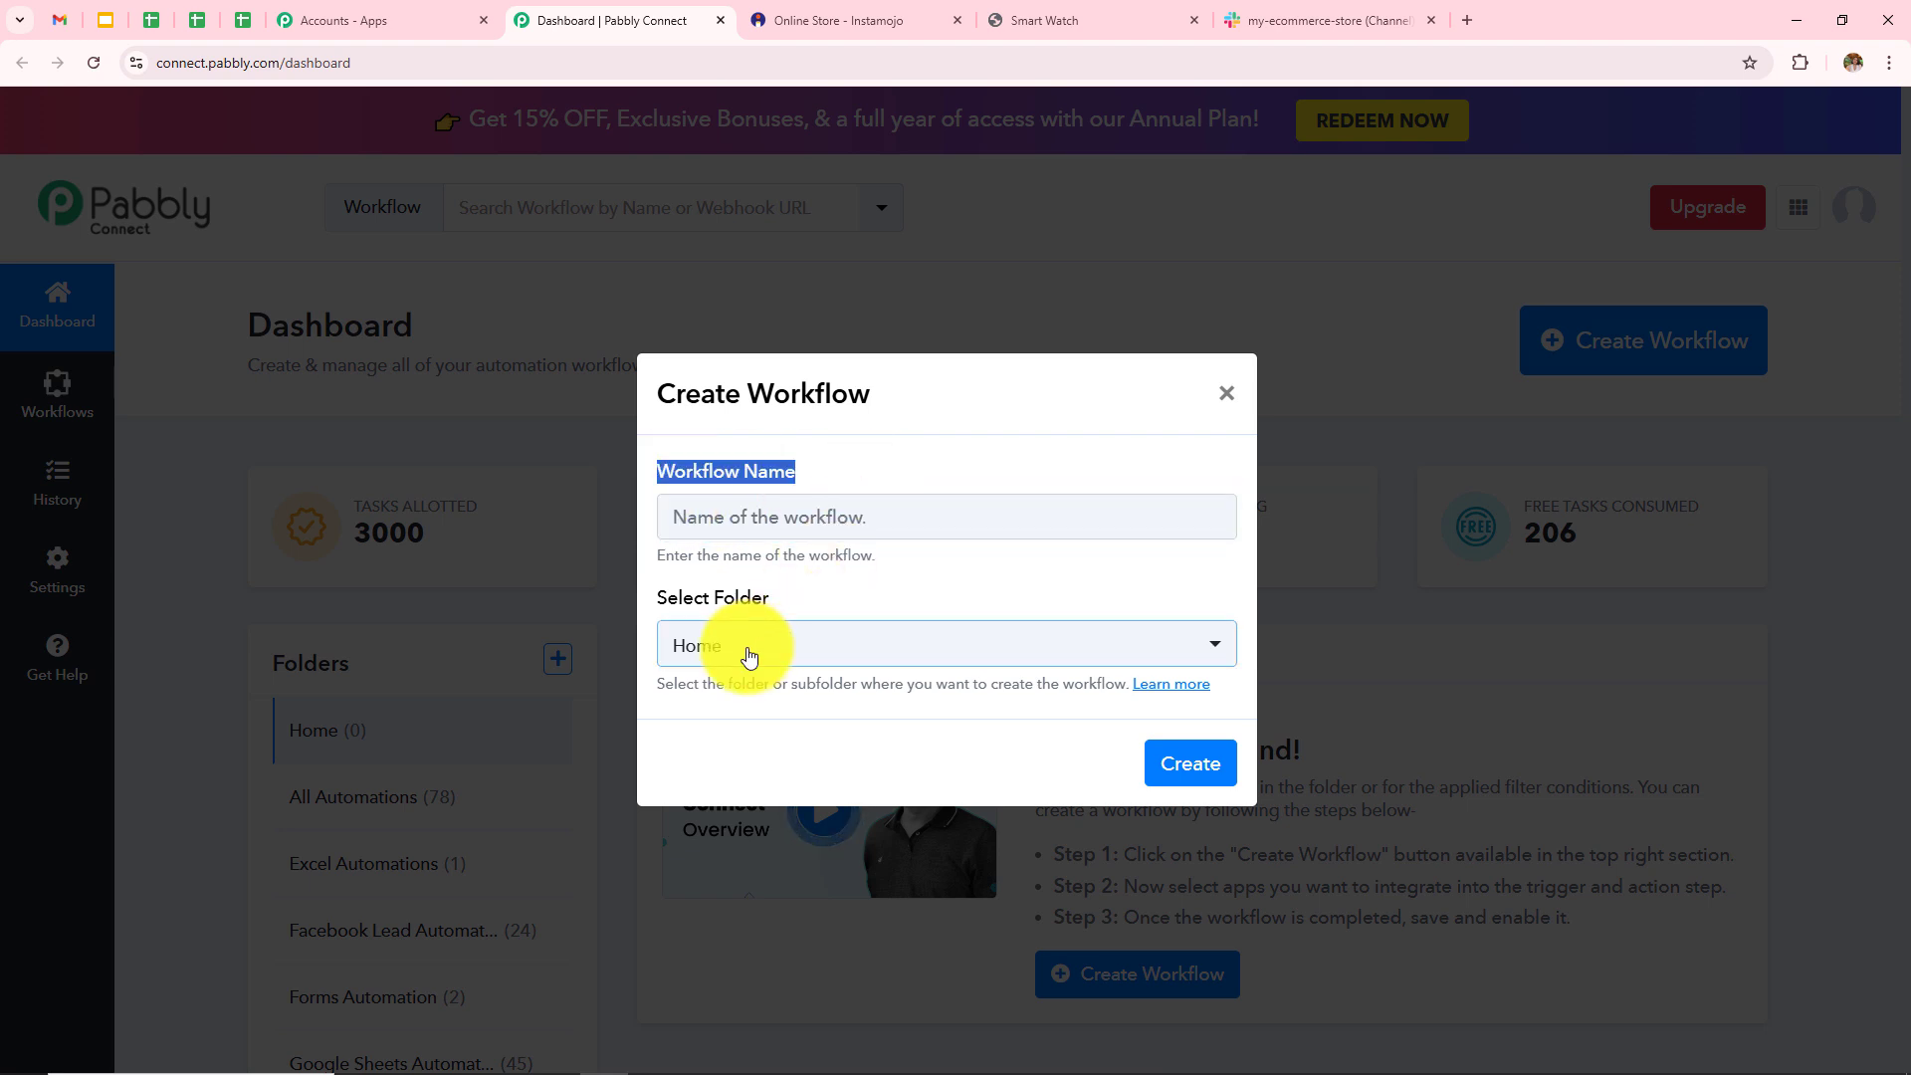
left_click_drag(663, 601, 769, 630)
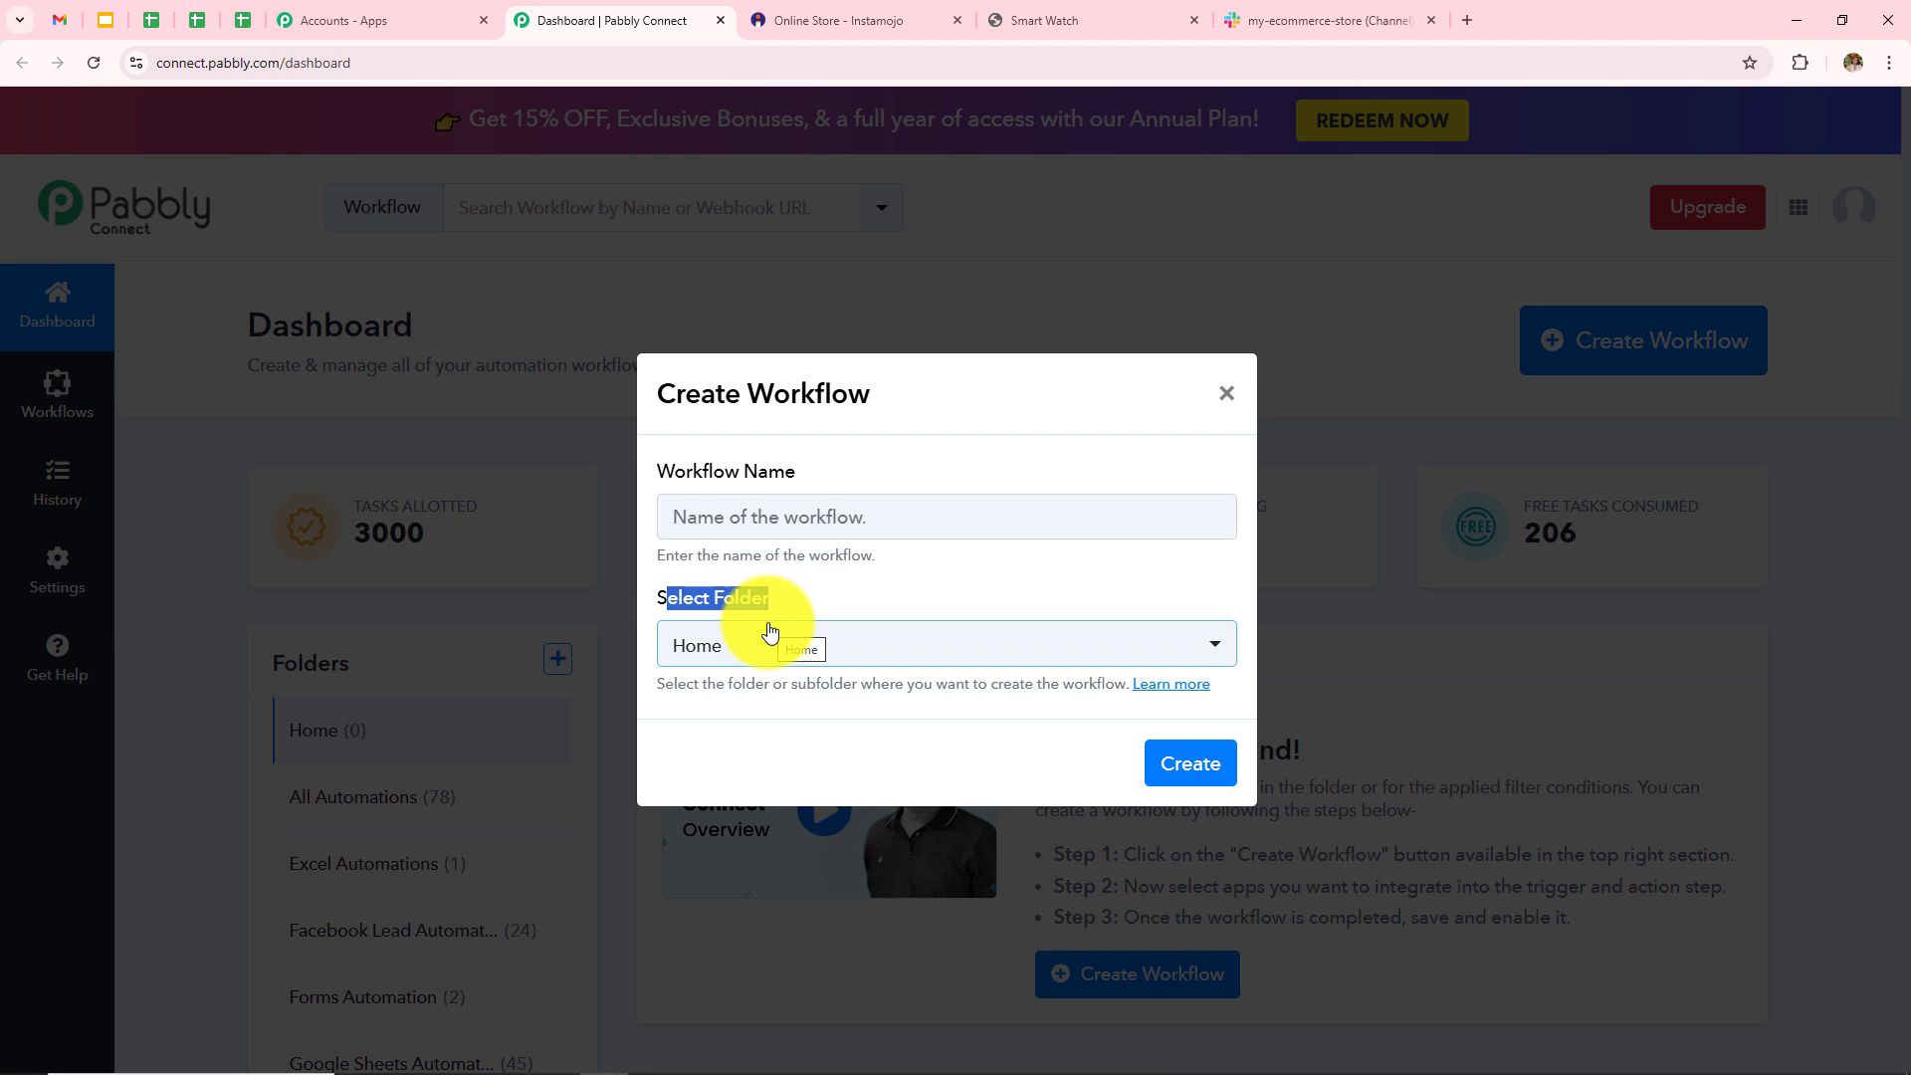
left_click(918, 512)
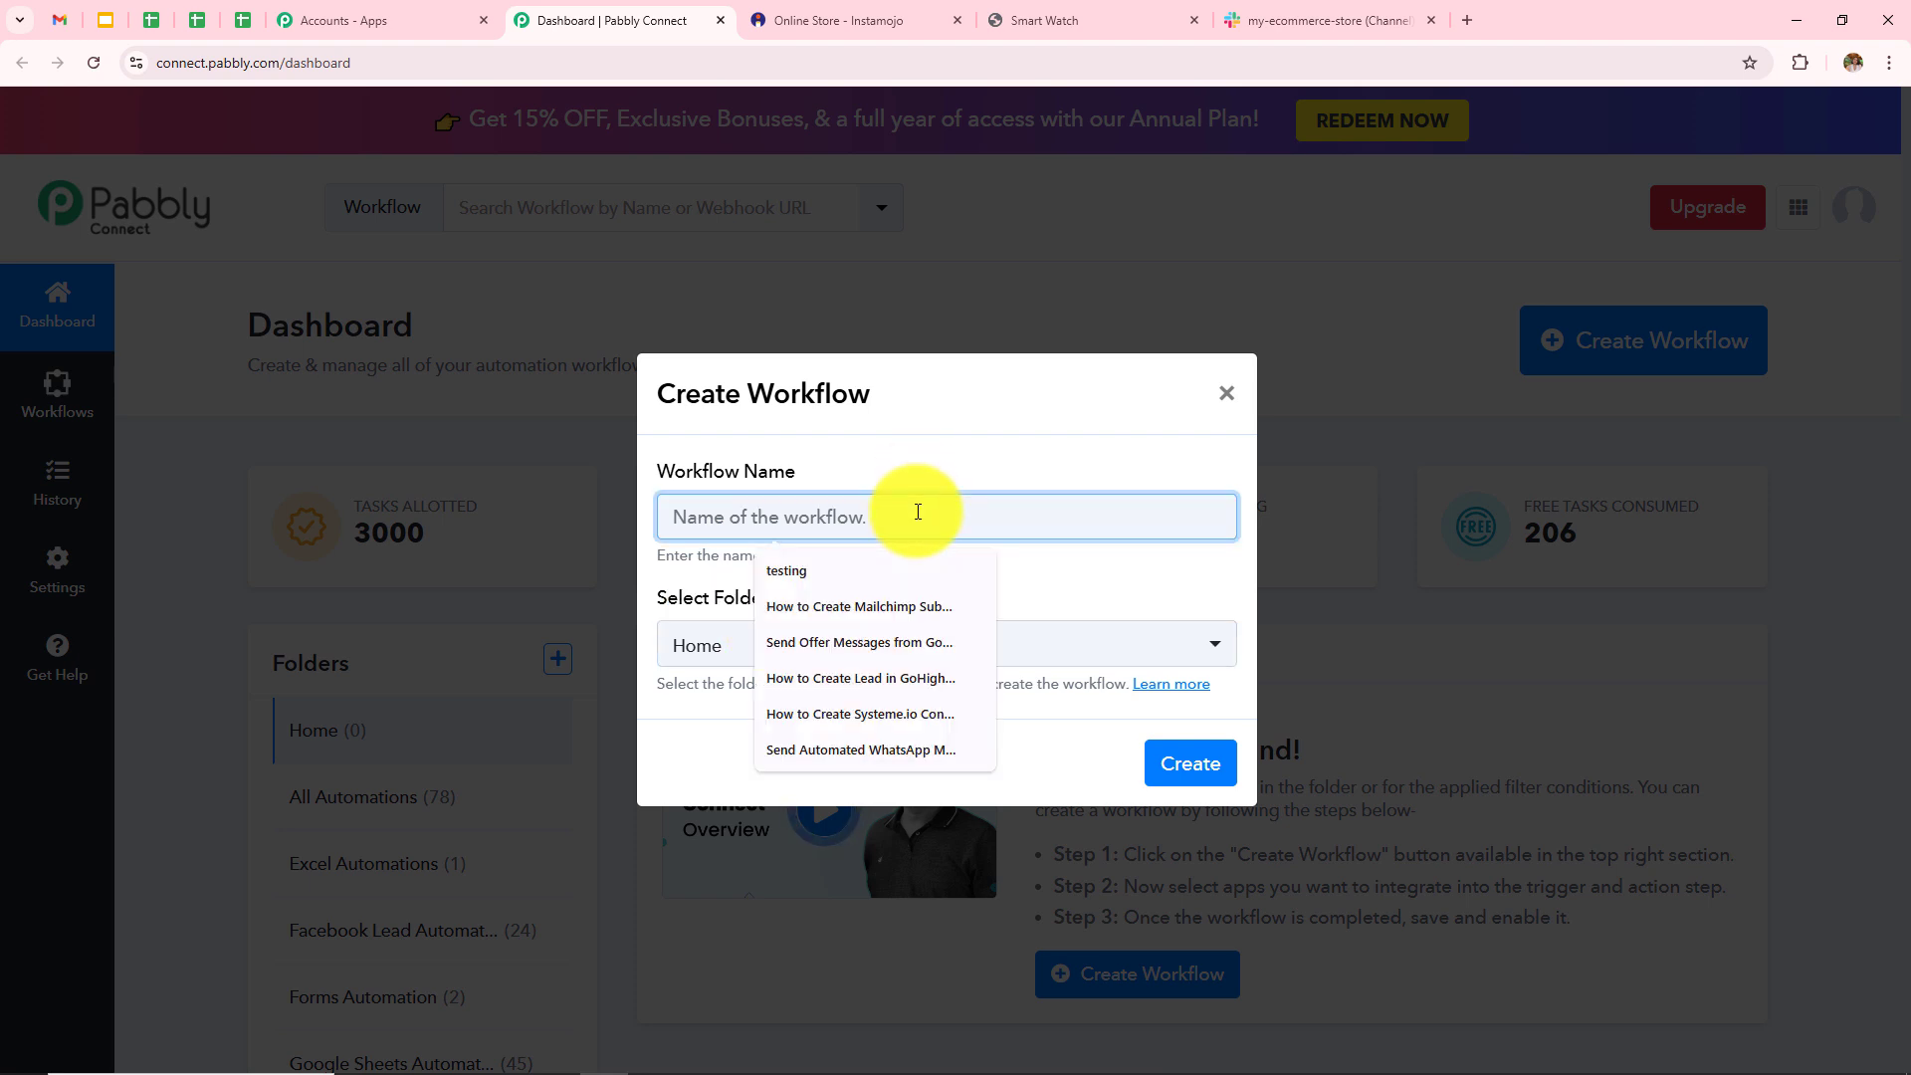
type("How to Notify Team on Slack Channel for Instamojo Payment")
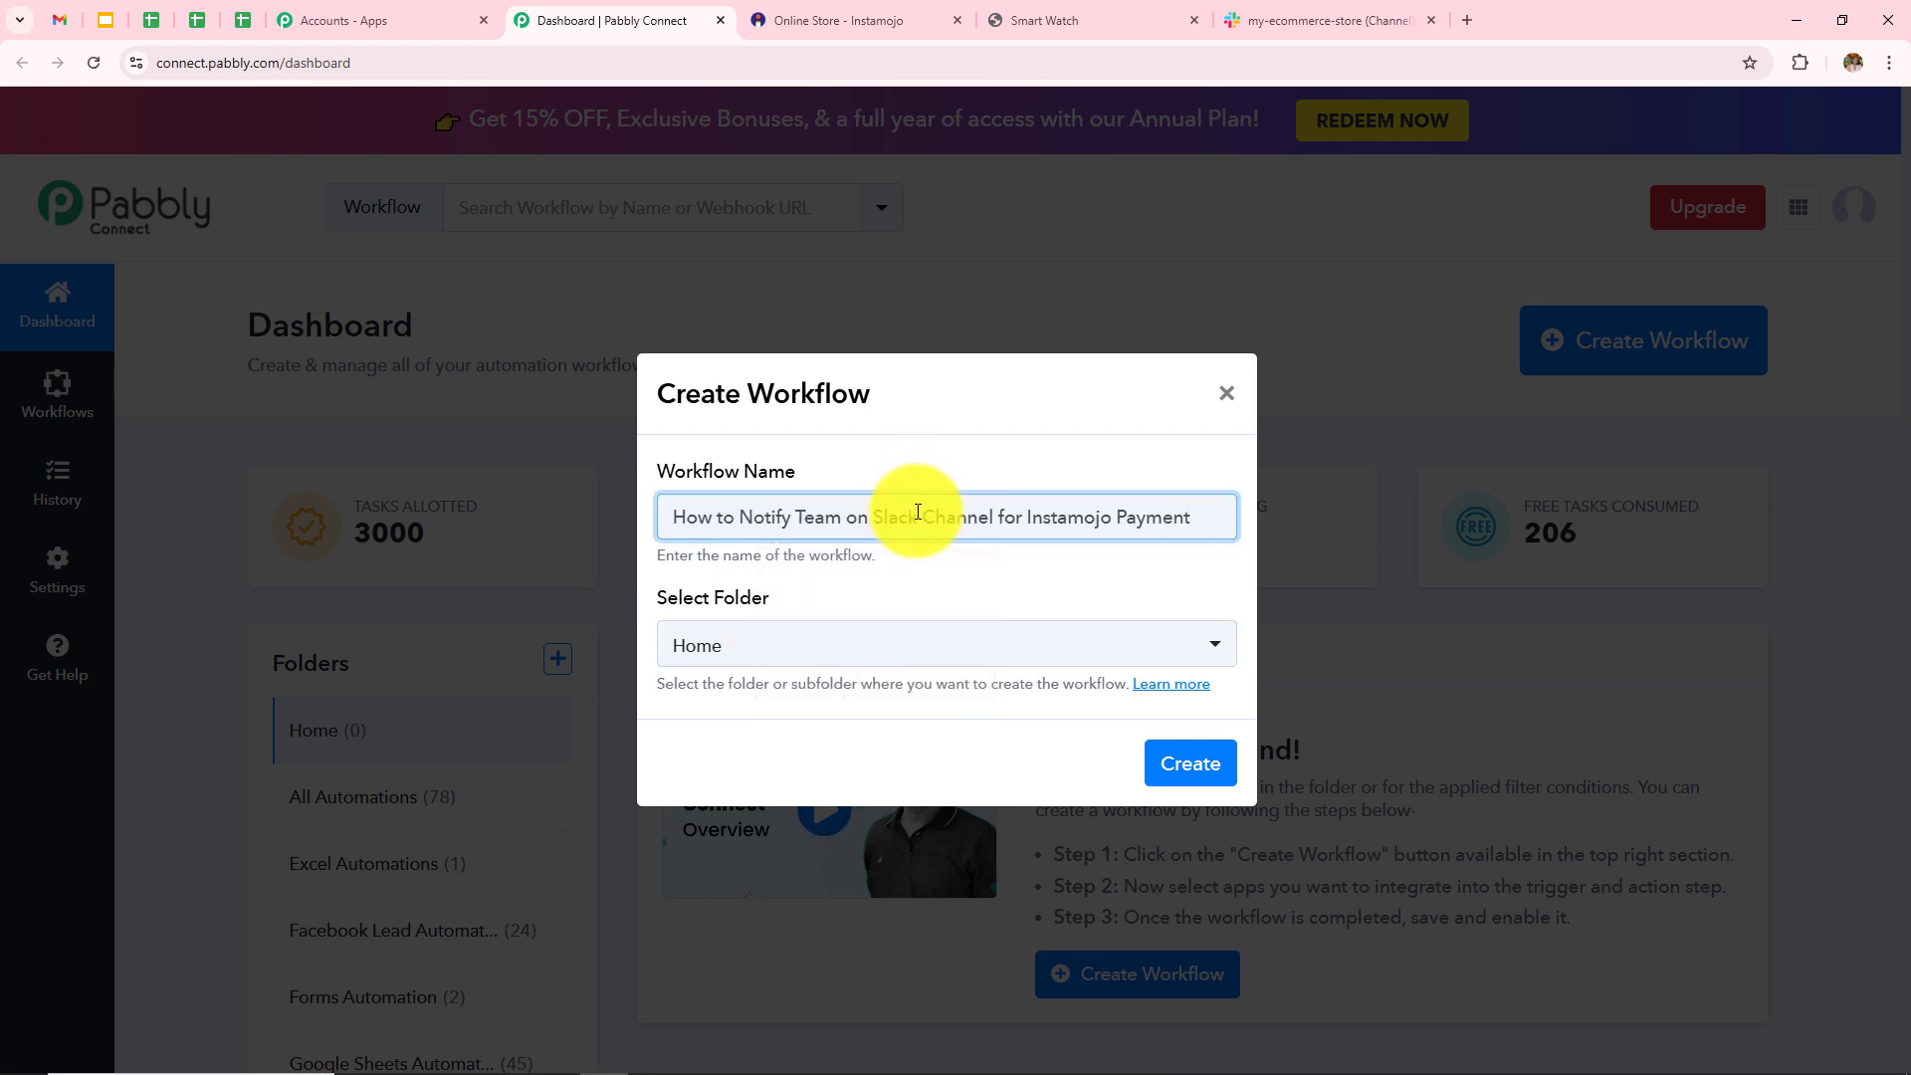
Place the workflow in the All Automations folder and create it.
left_click(976, 667)
scroll(940, 499, "down", 1)
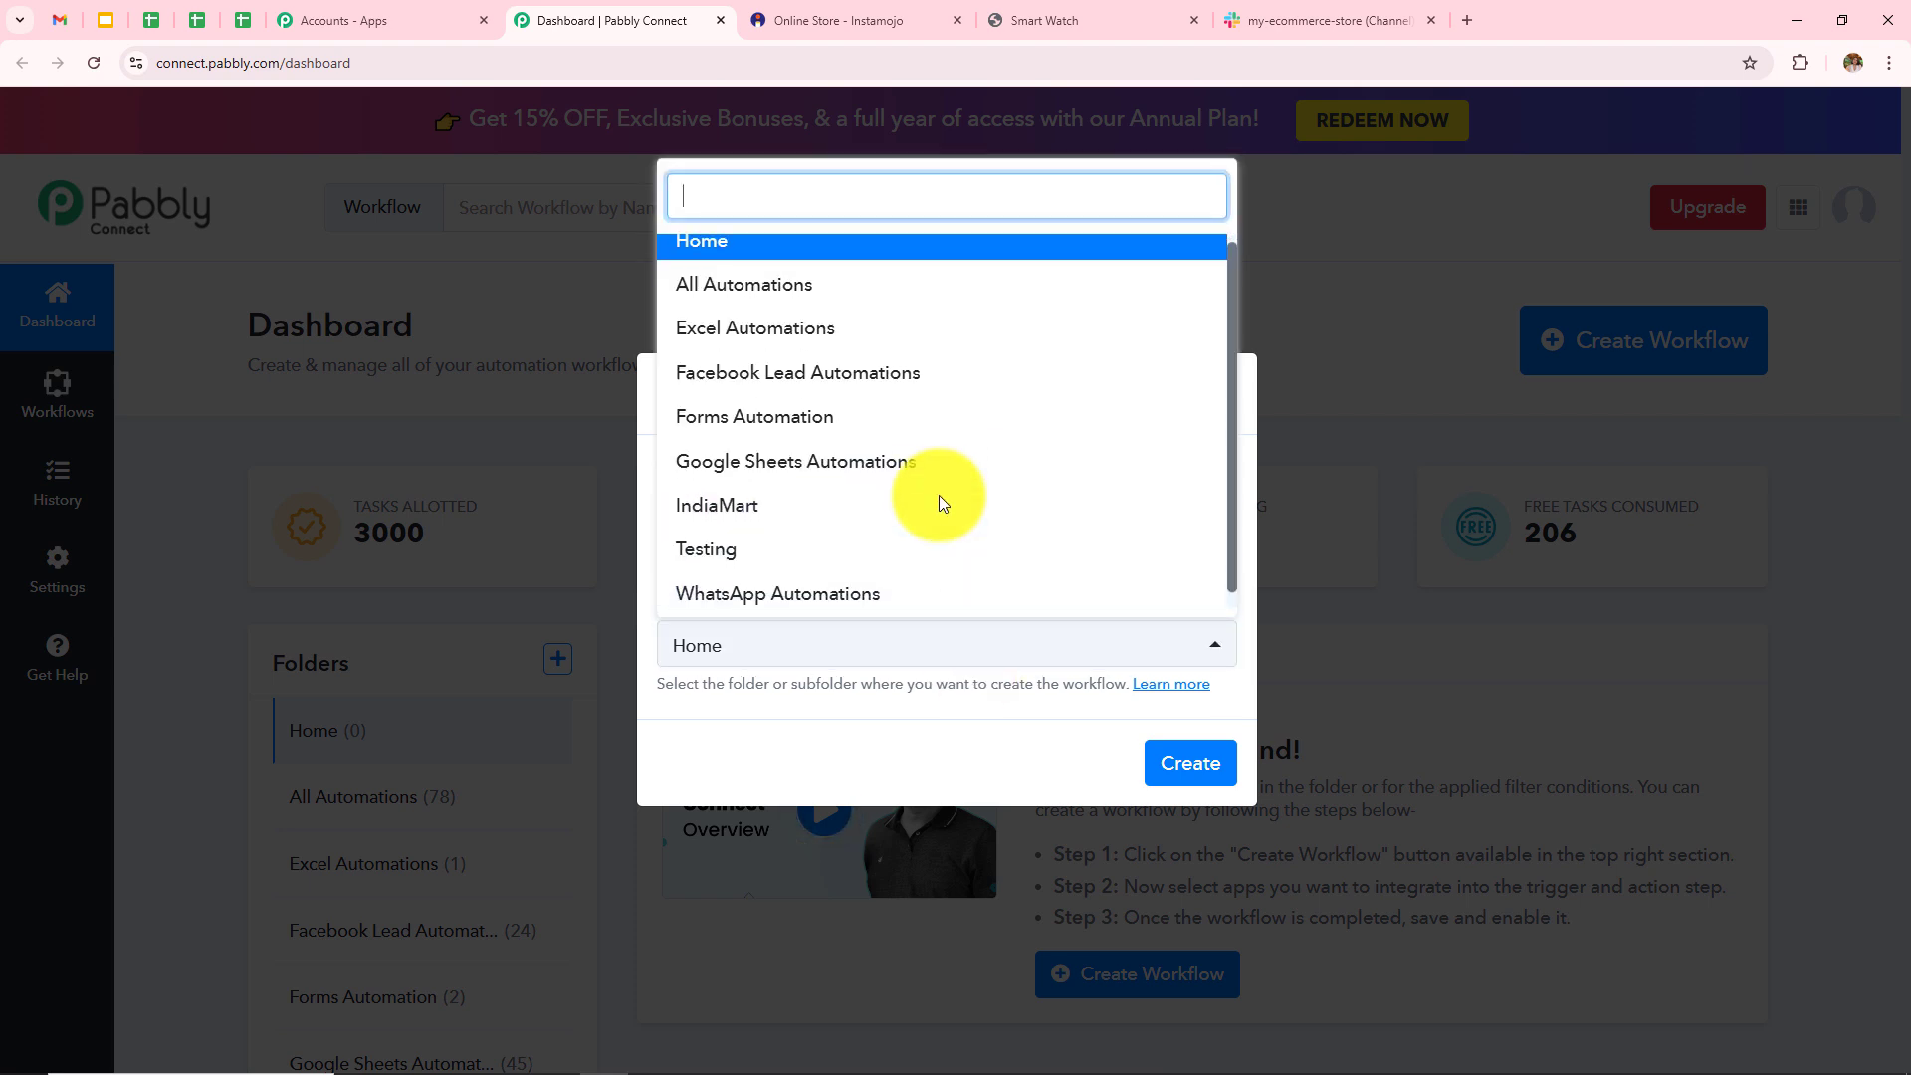
scroll(939, 500, "up", 1)
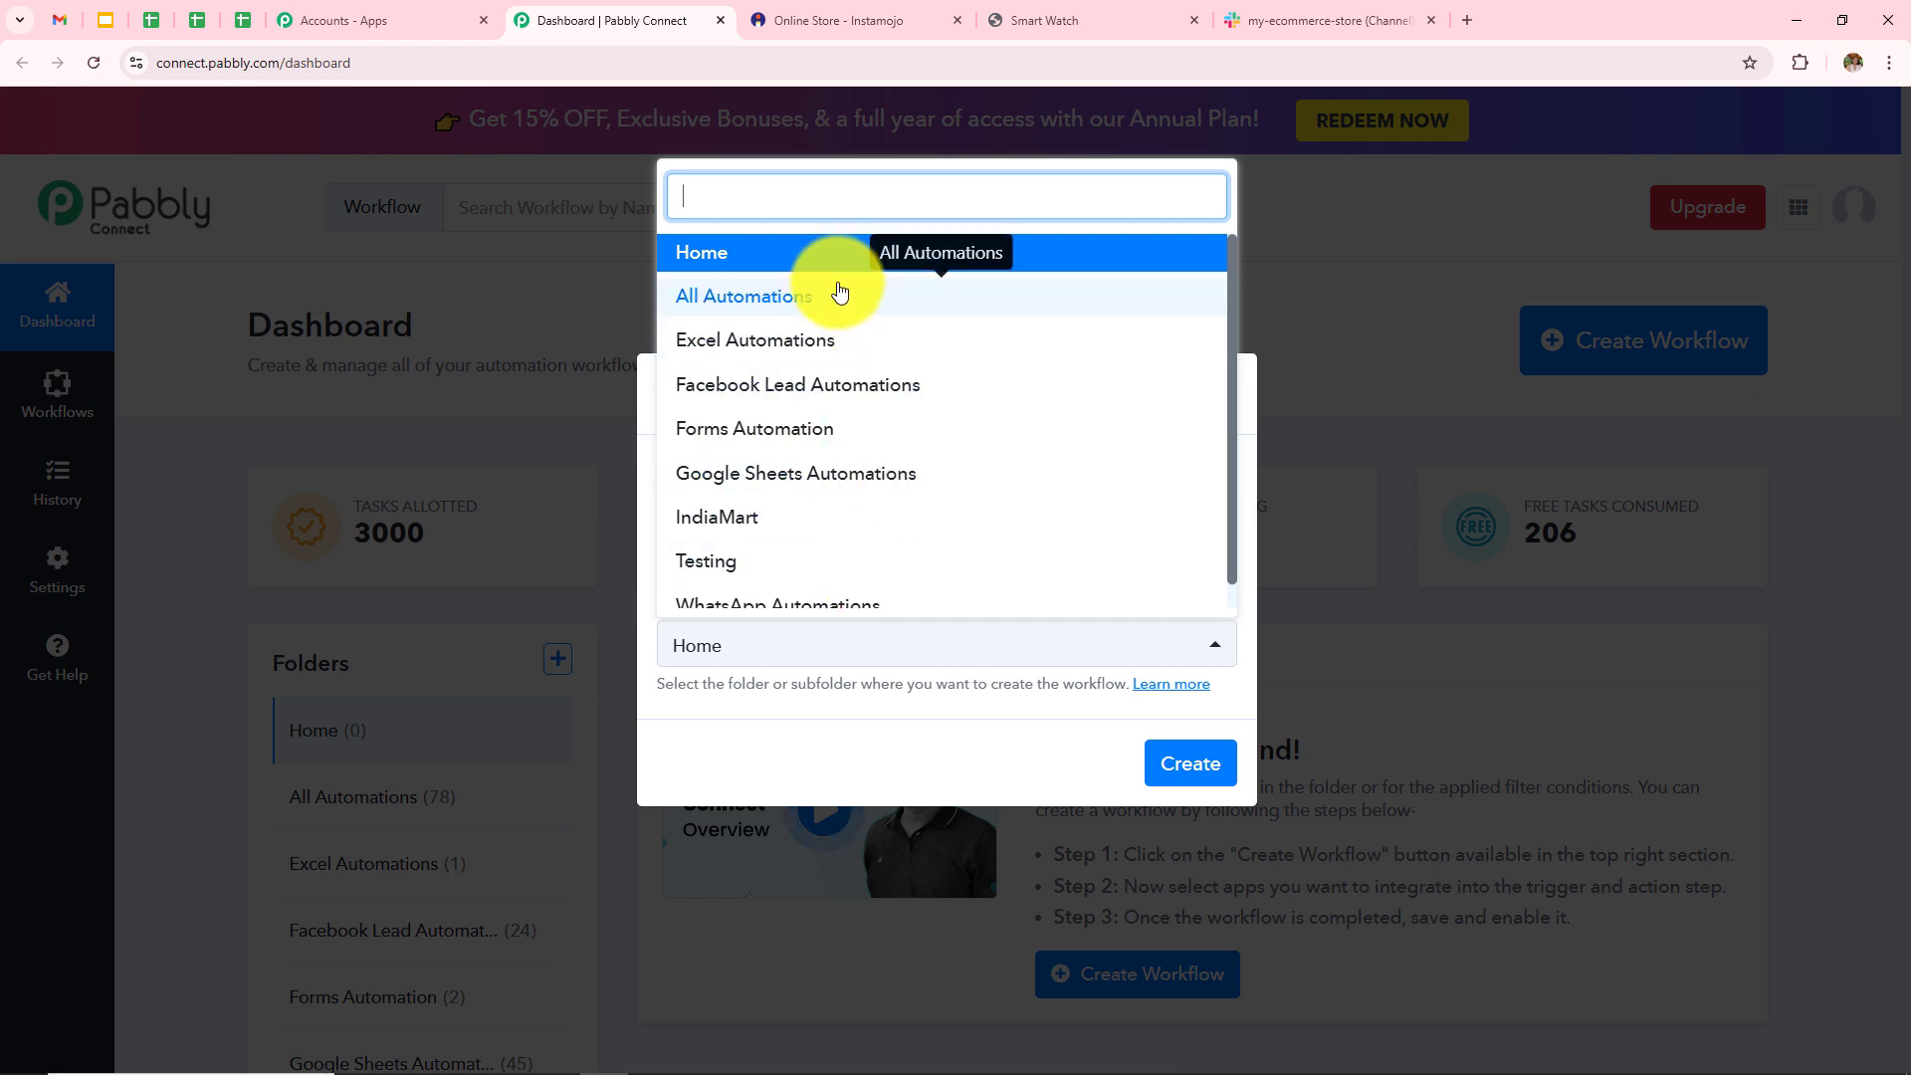
left_click(797, 305)
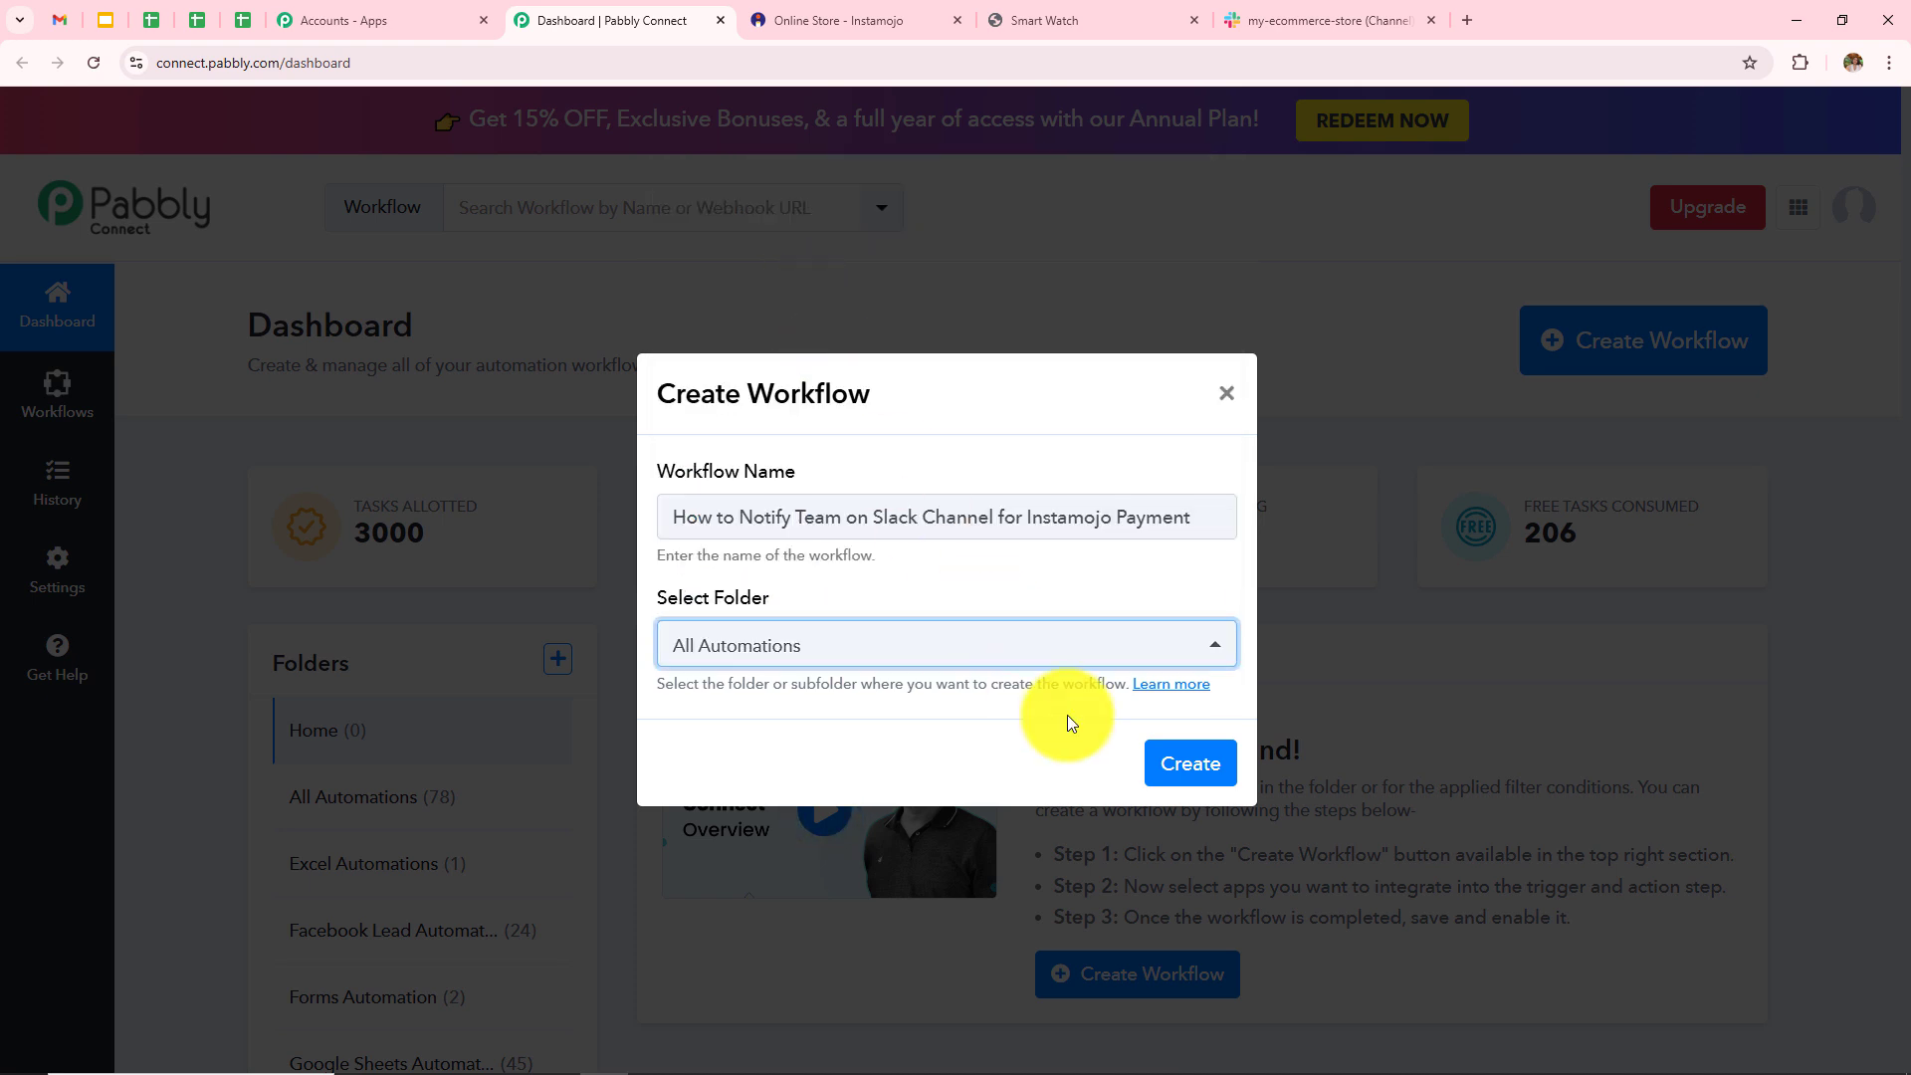
left_click(1187, 771)
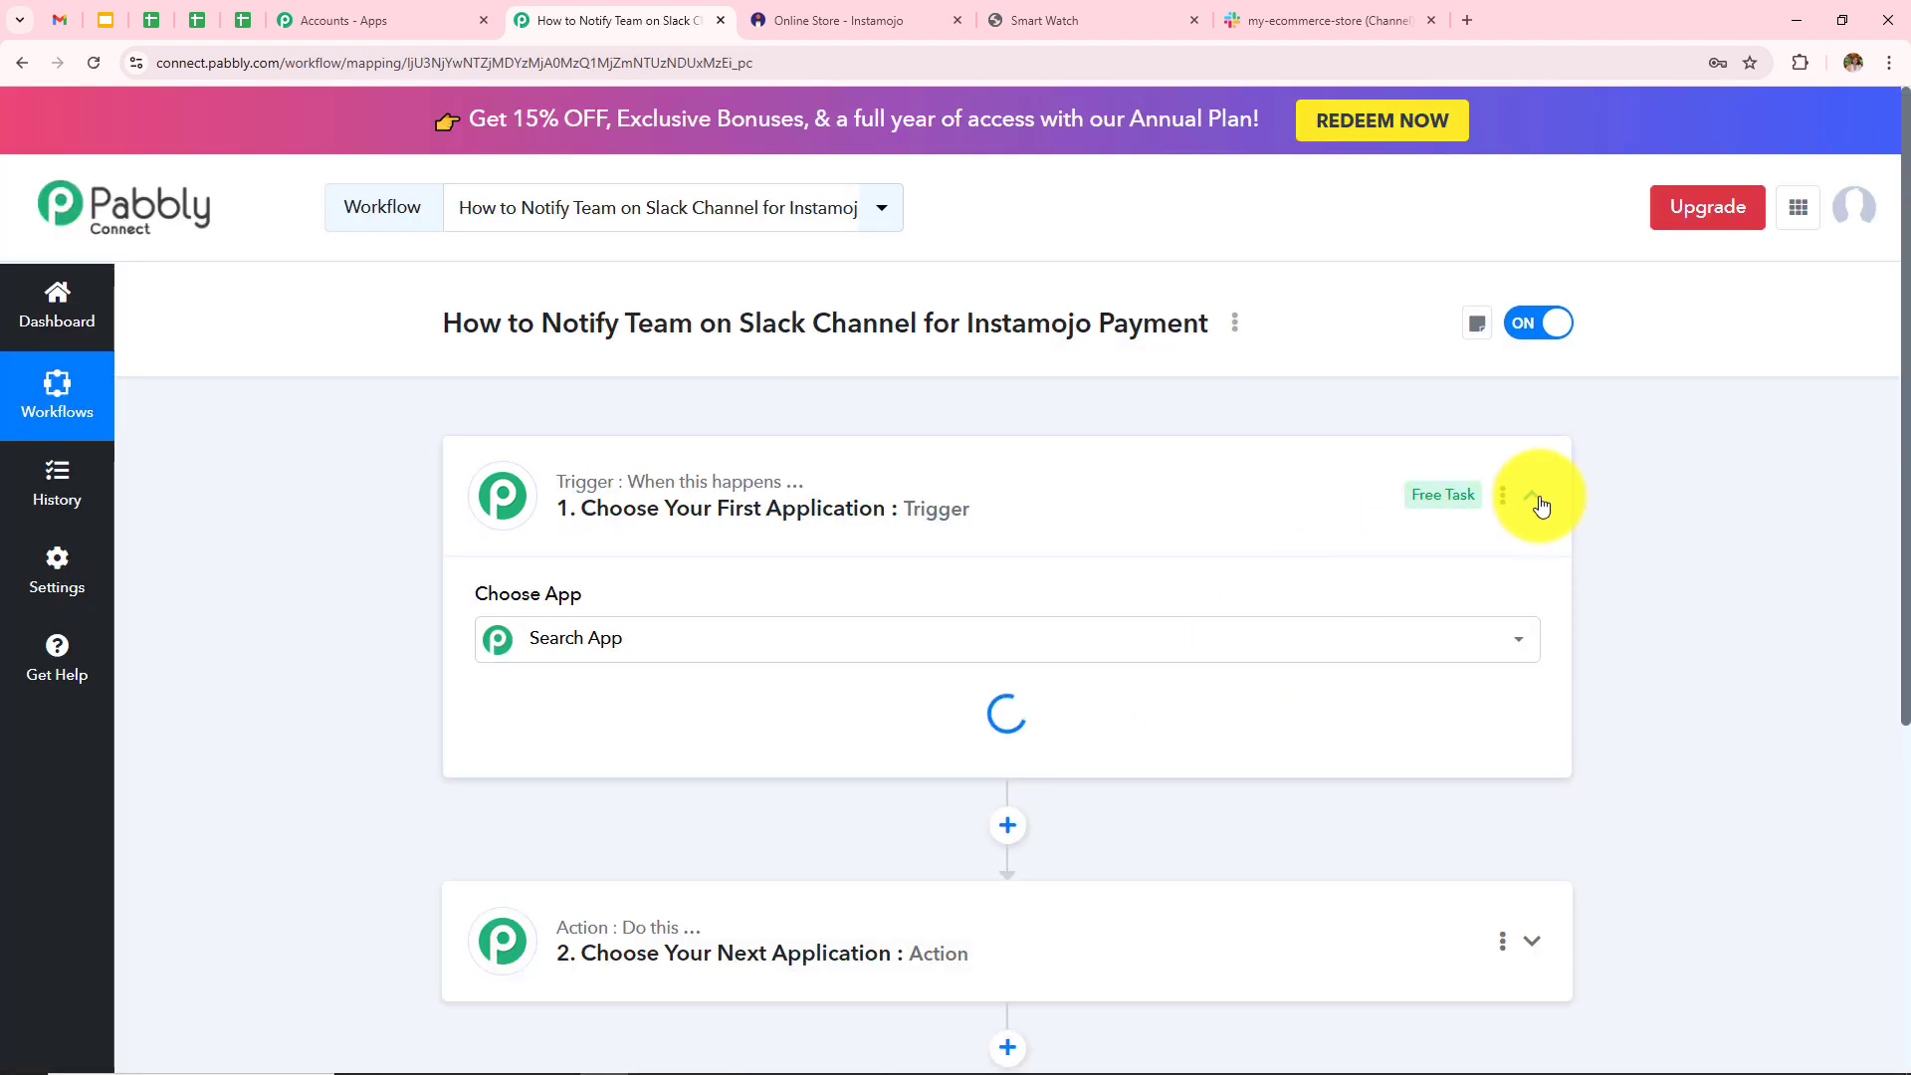
Collapse the trigger card and read the Trigger and Action step tooltips.
left_click(1539, 502)
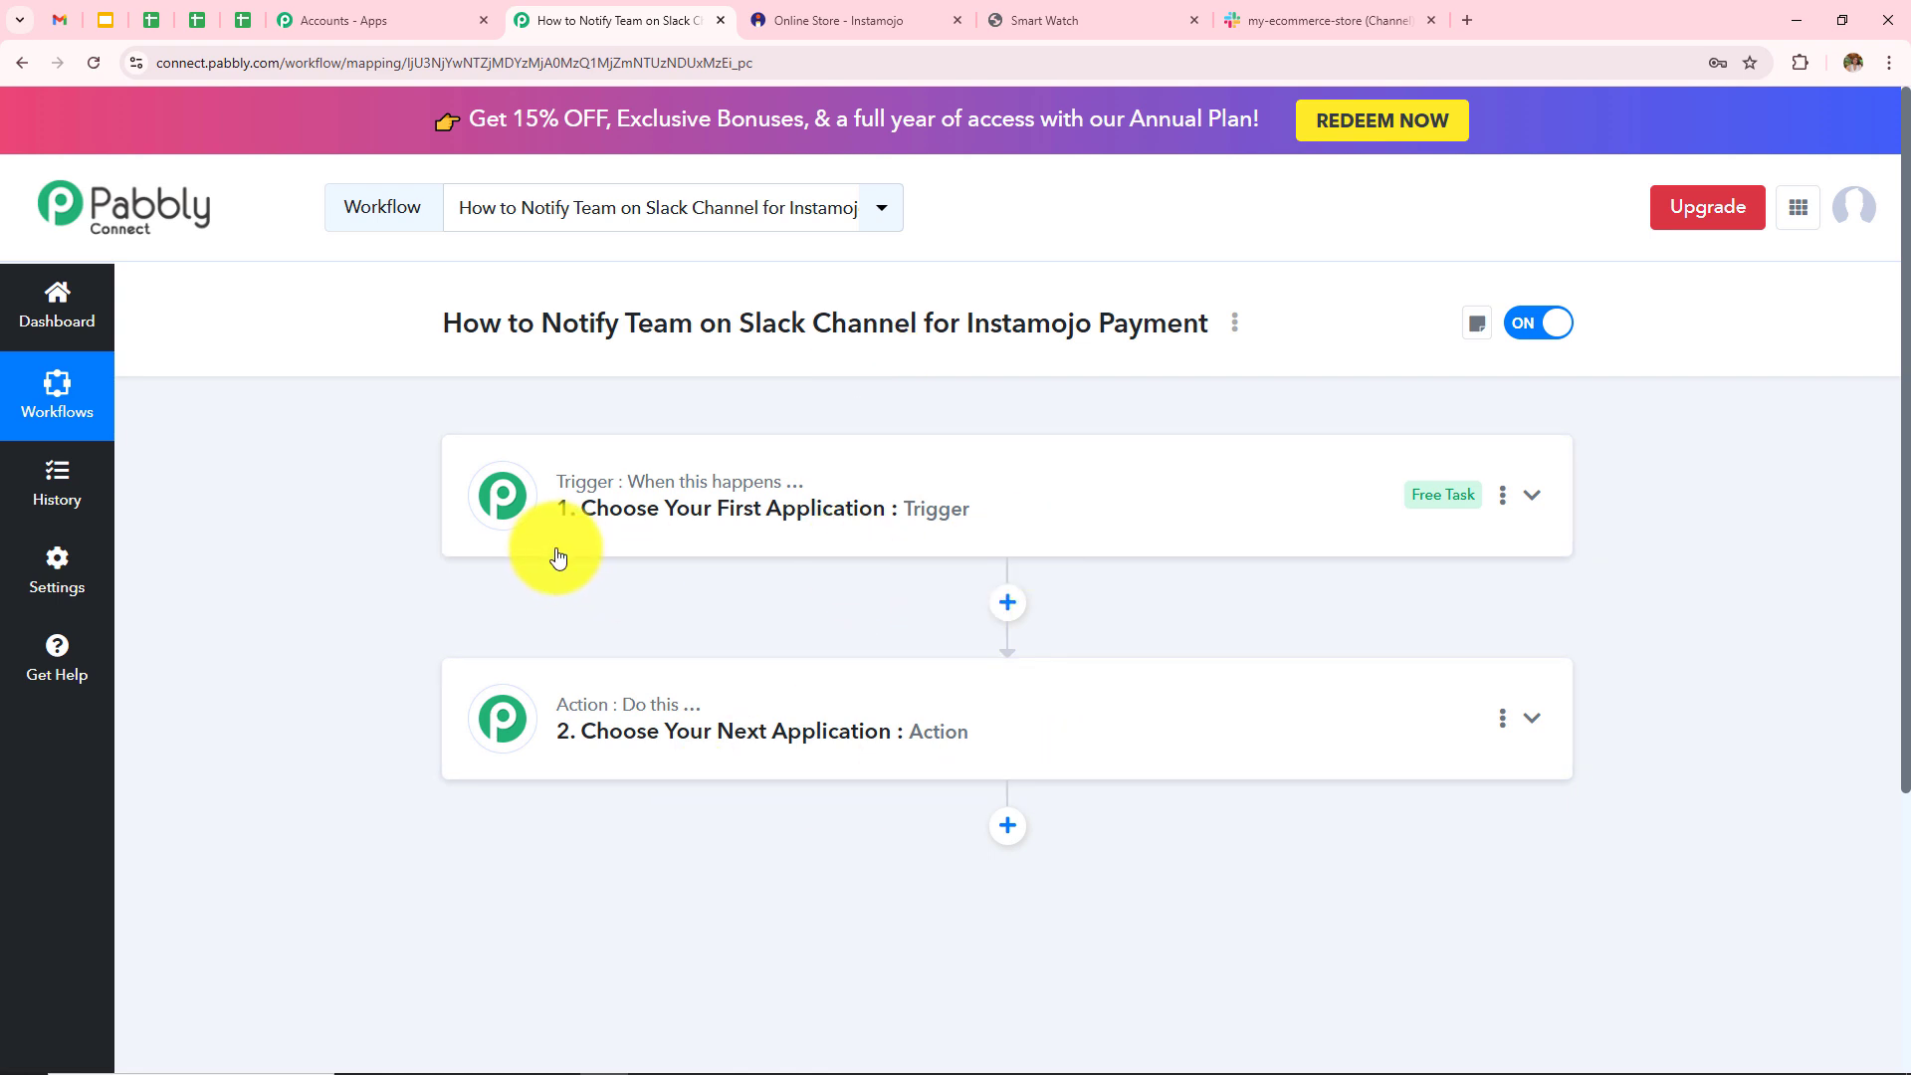
mouse_move(744, 498)
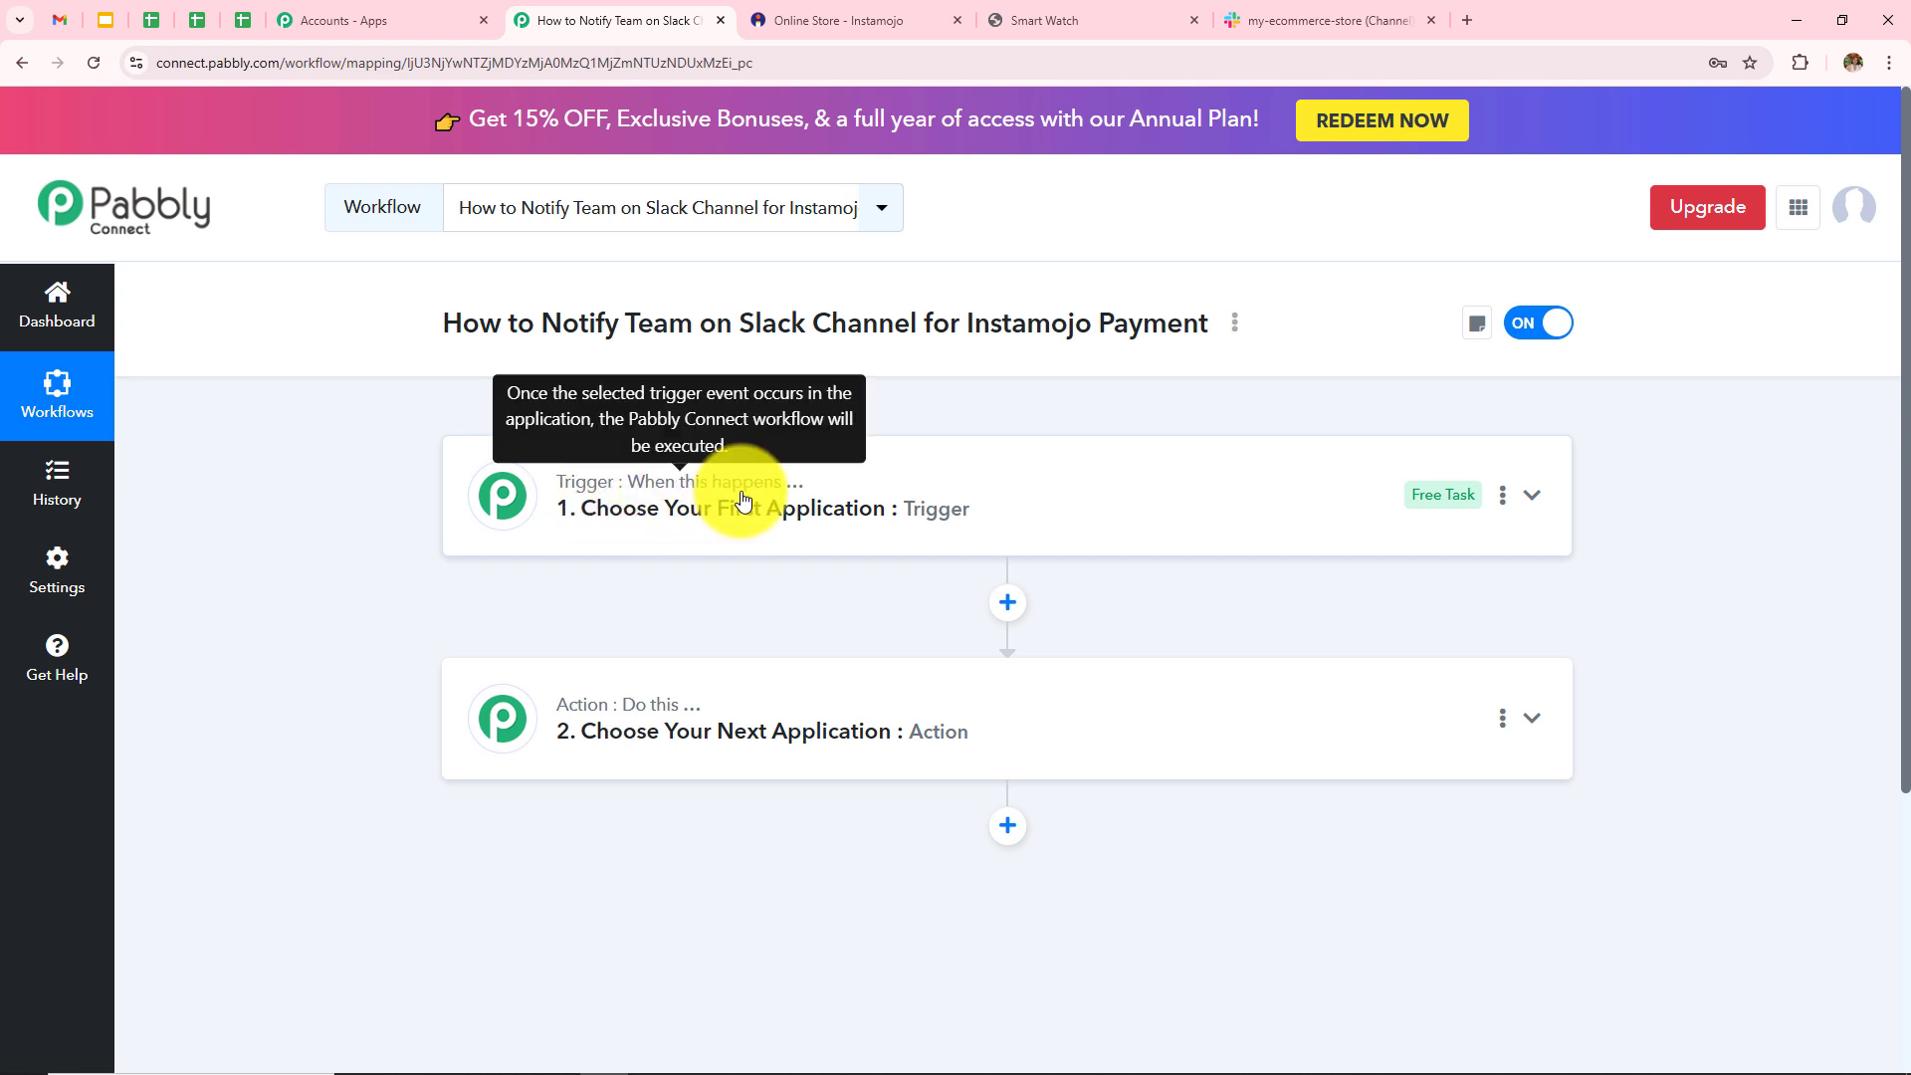
mouse_move(502, 716)
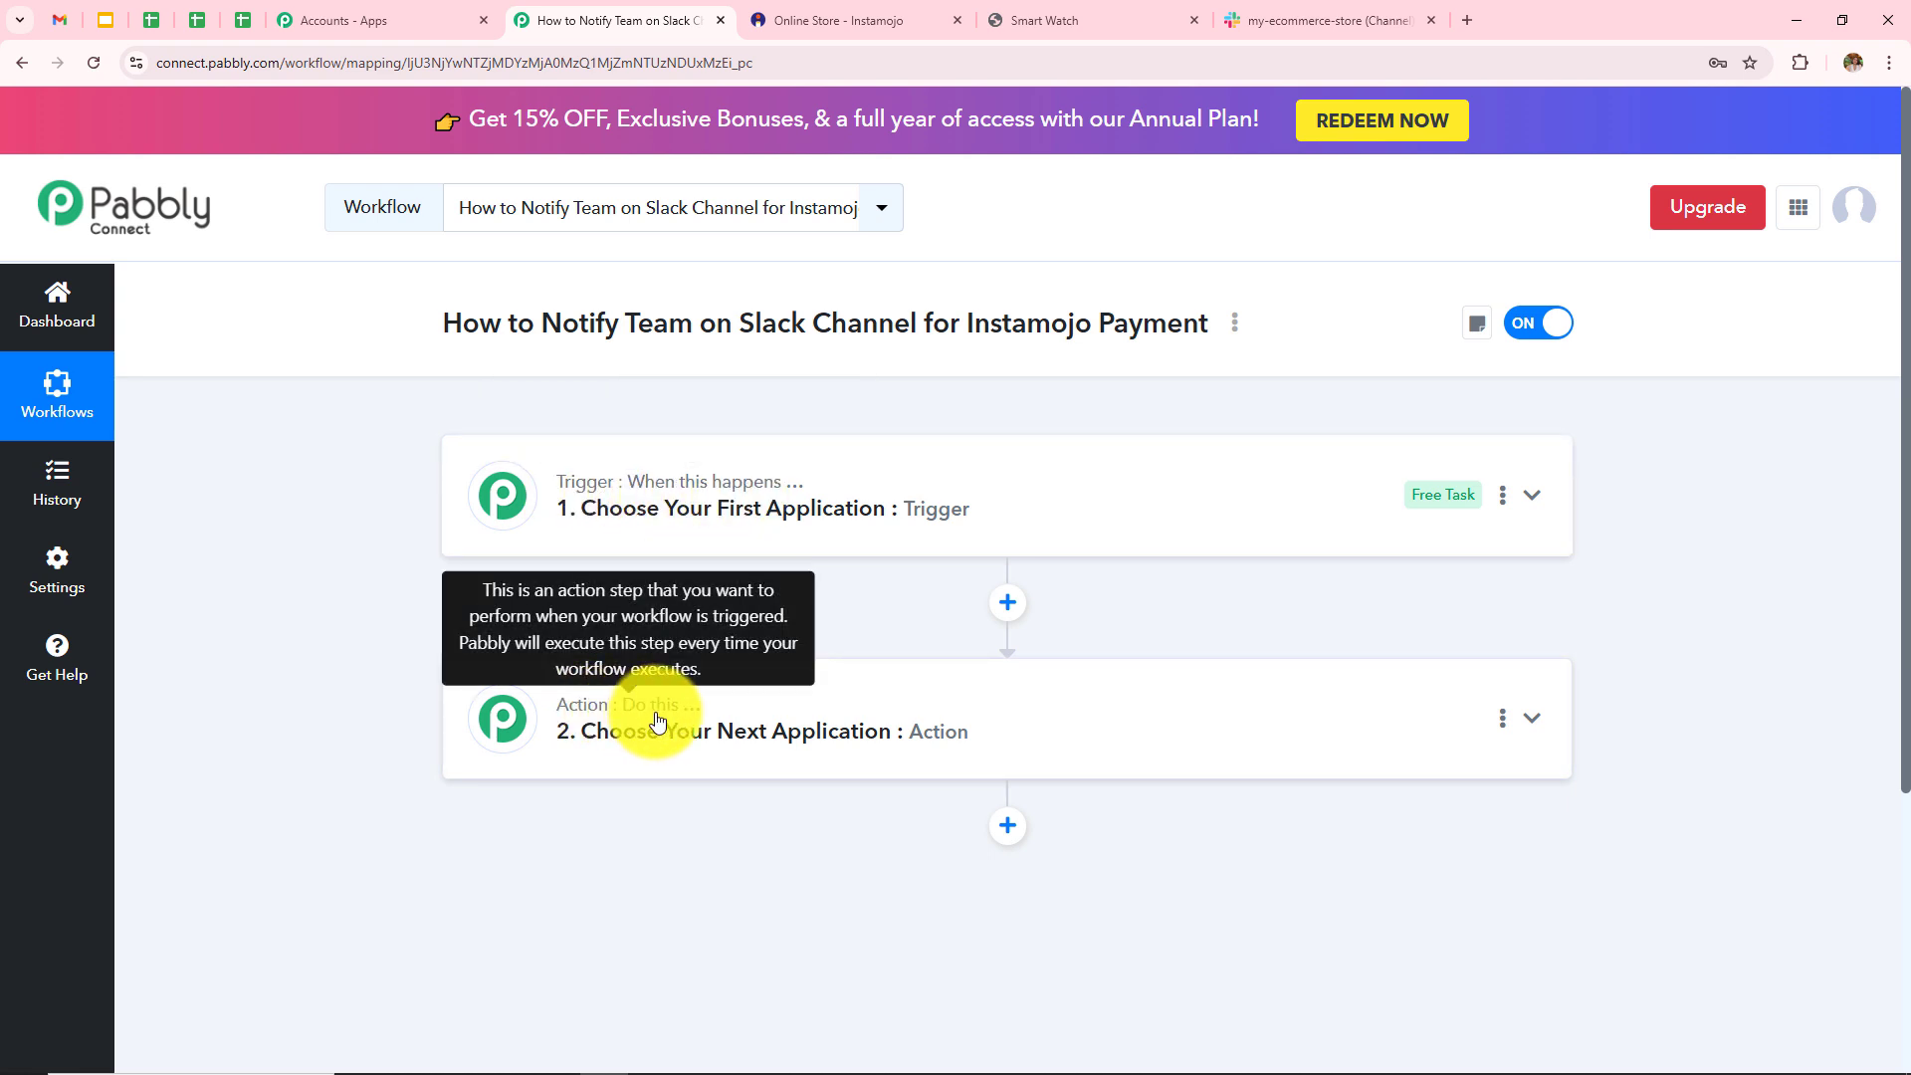
mouse_move(681, 498)
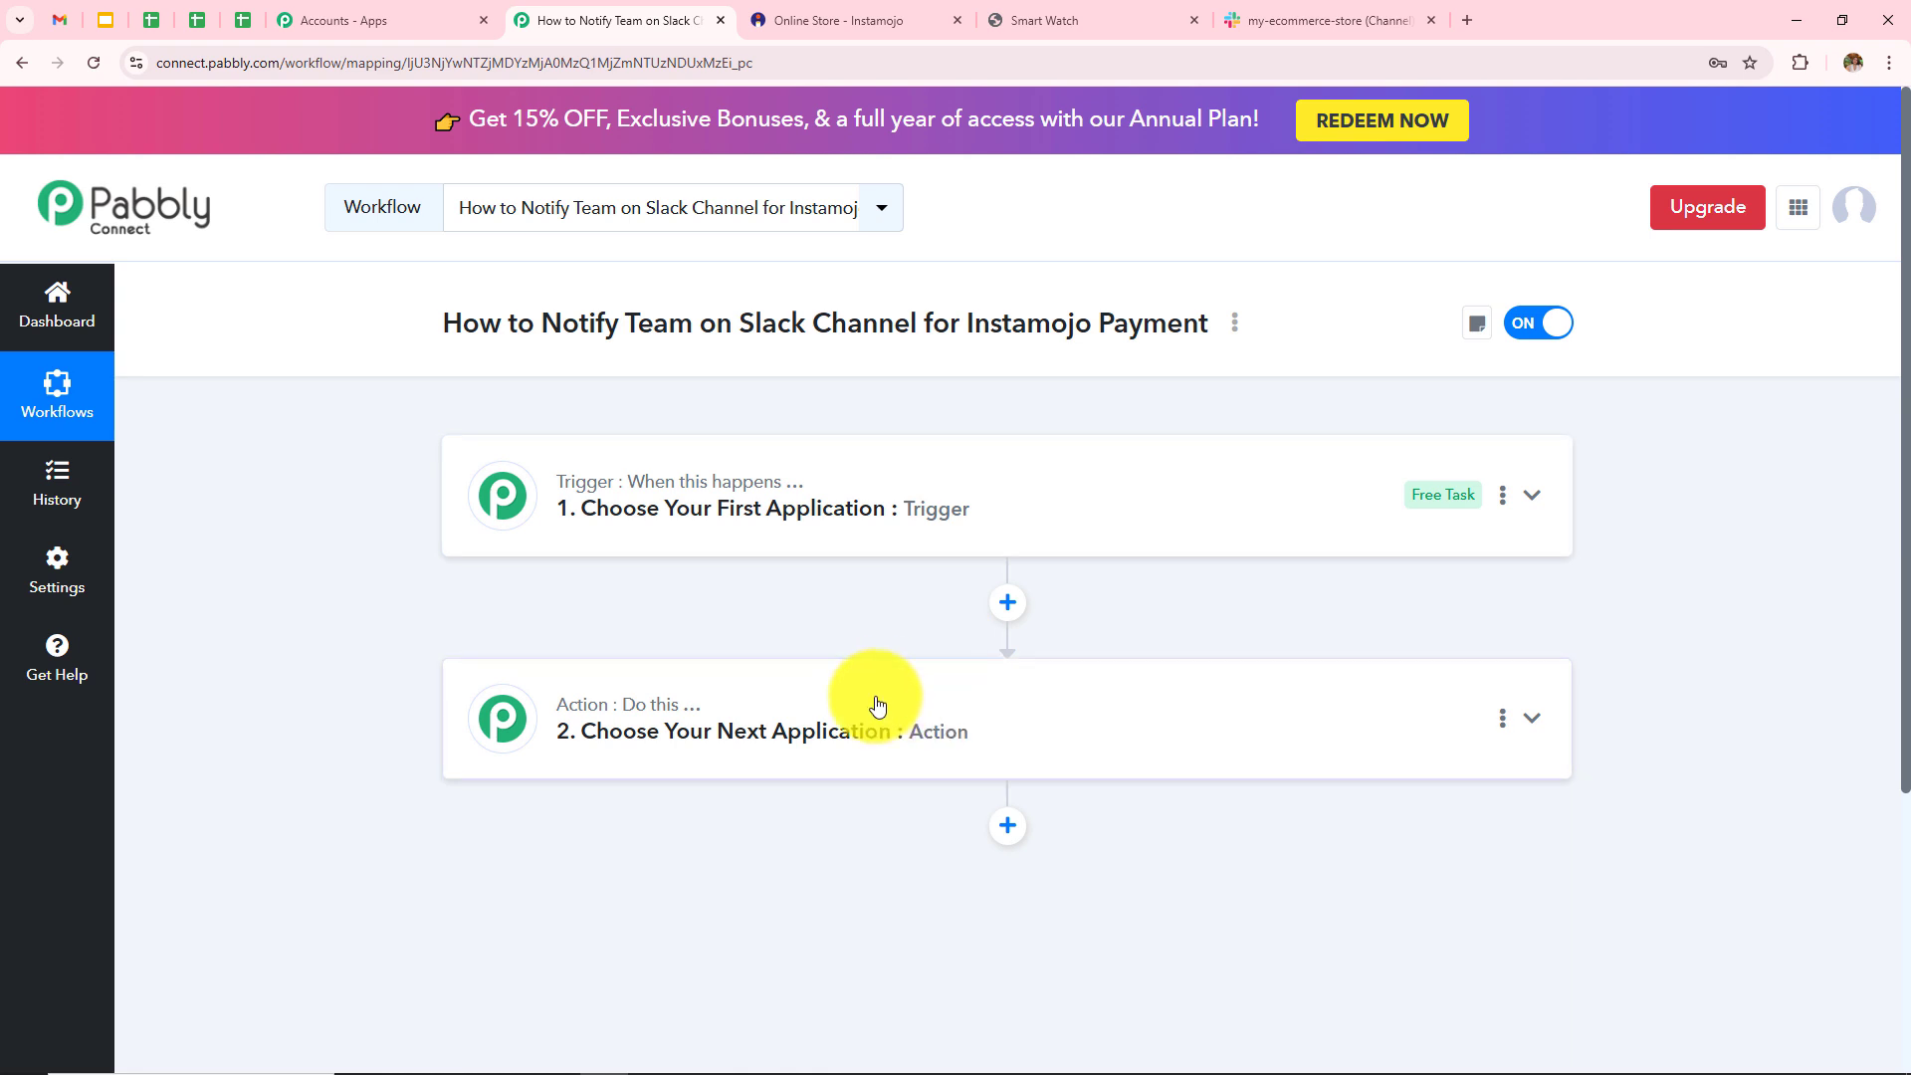
mouse_move(615, 499)
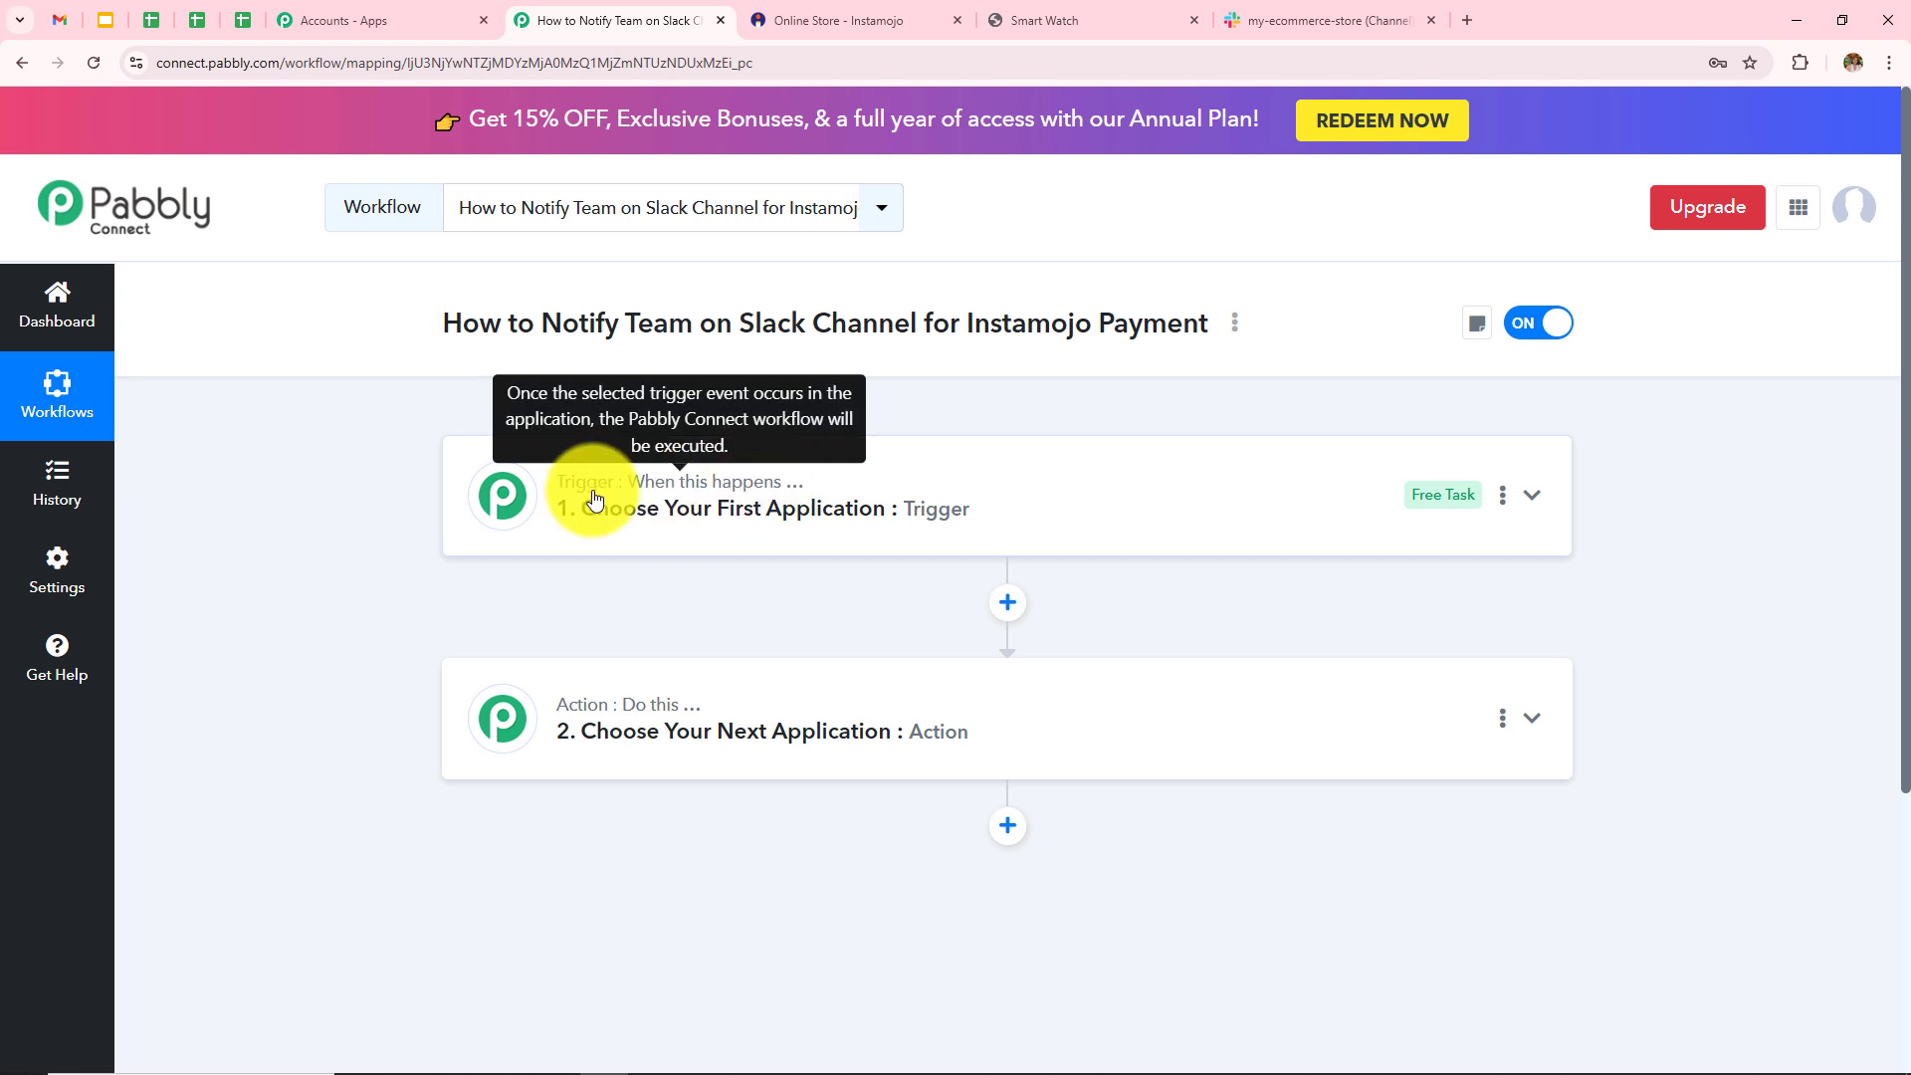
mouse_move(648, 717)
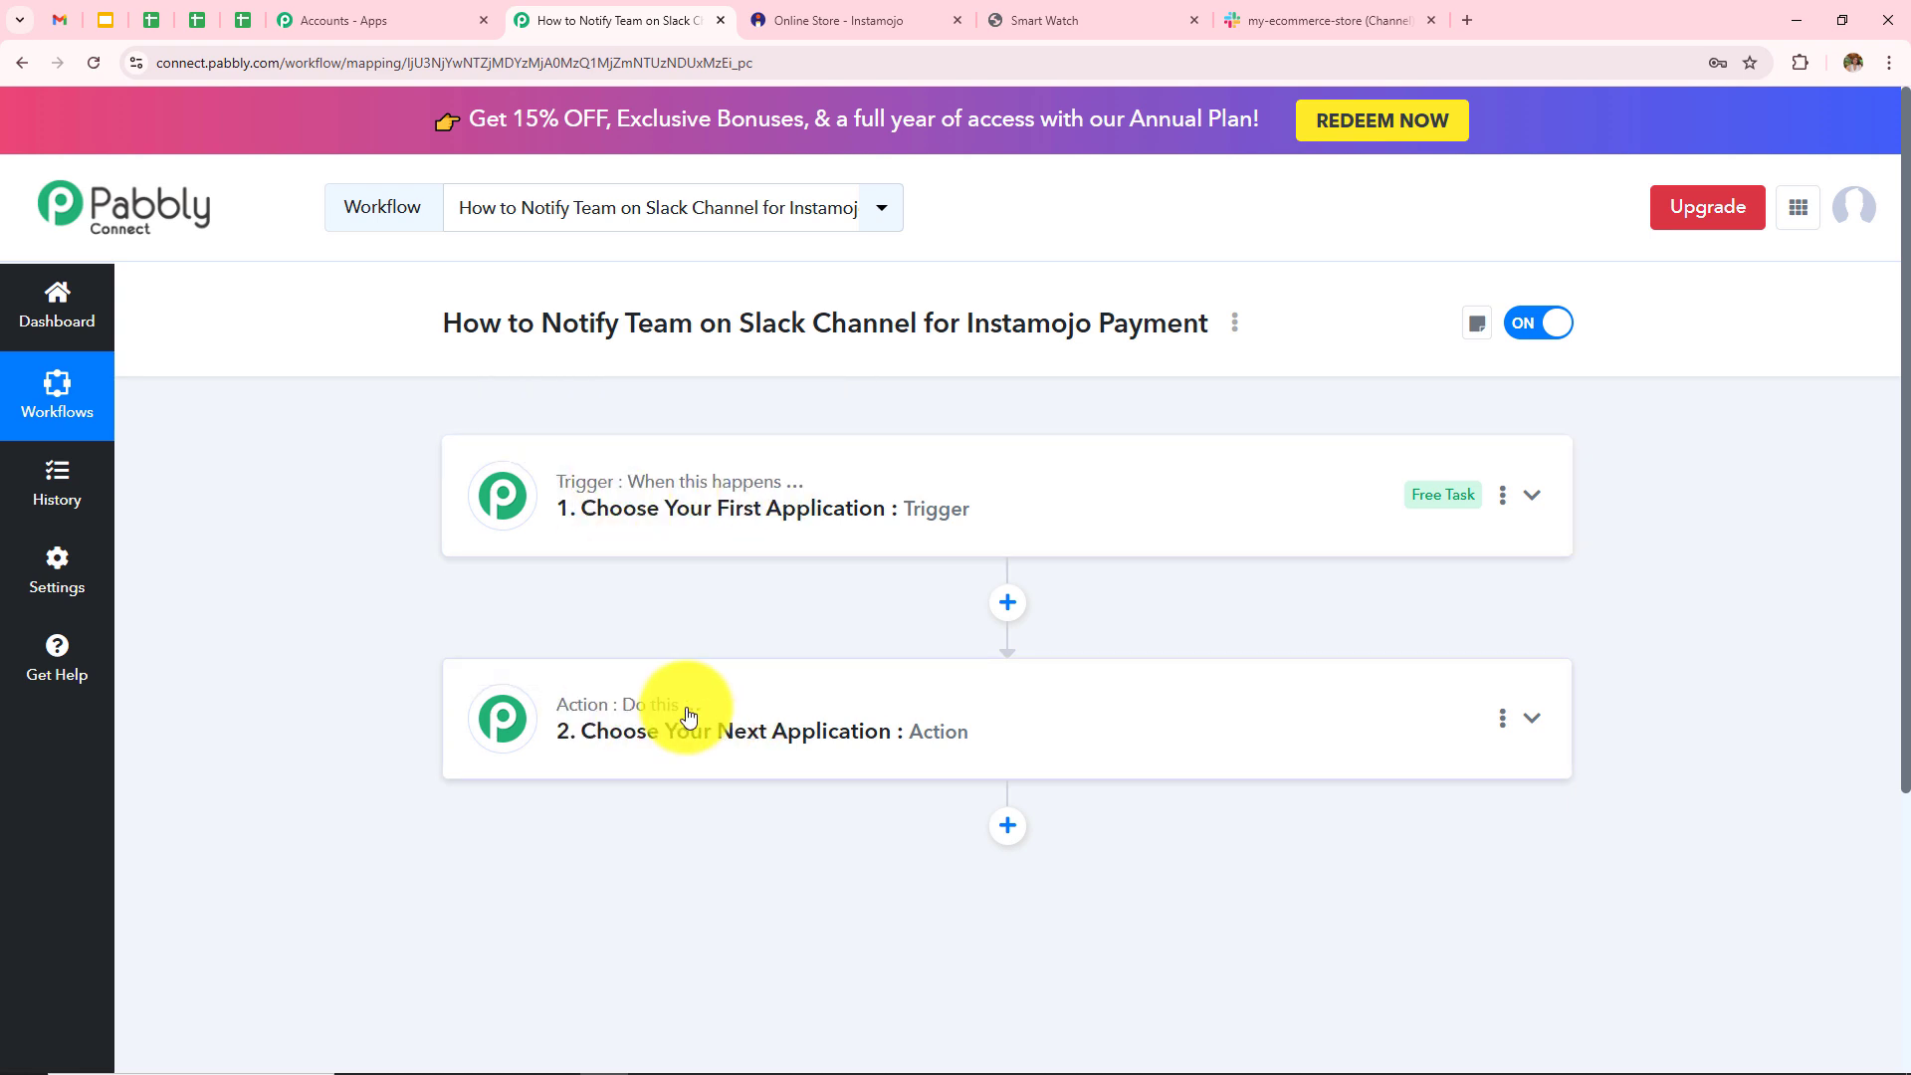
Search 'Insta' and choose Instamojo V2 as the trigger app.
left_click(747, 529)
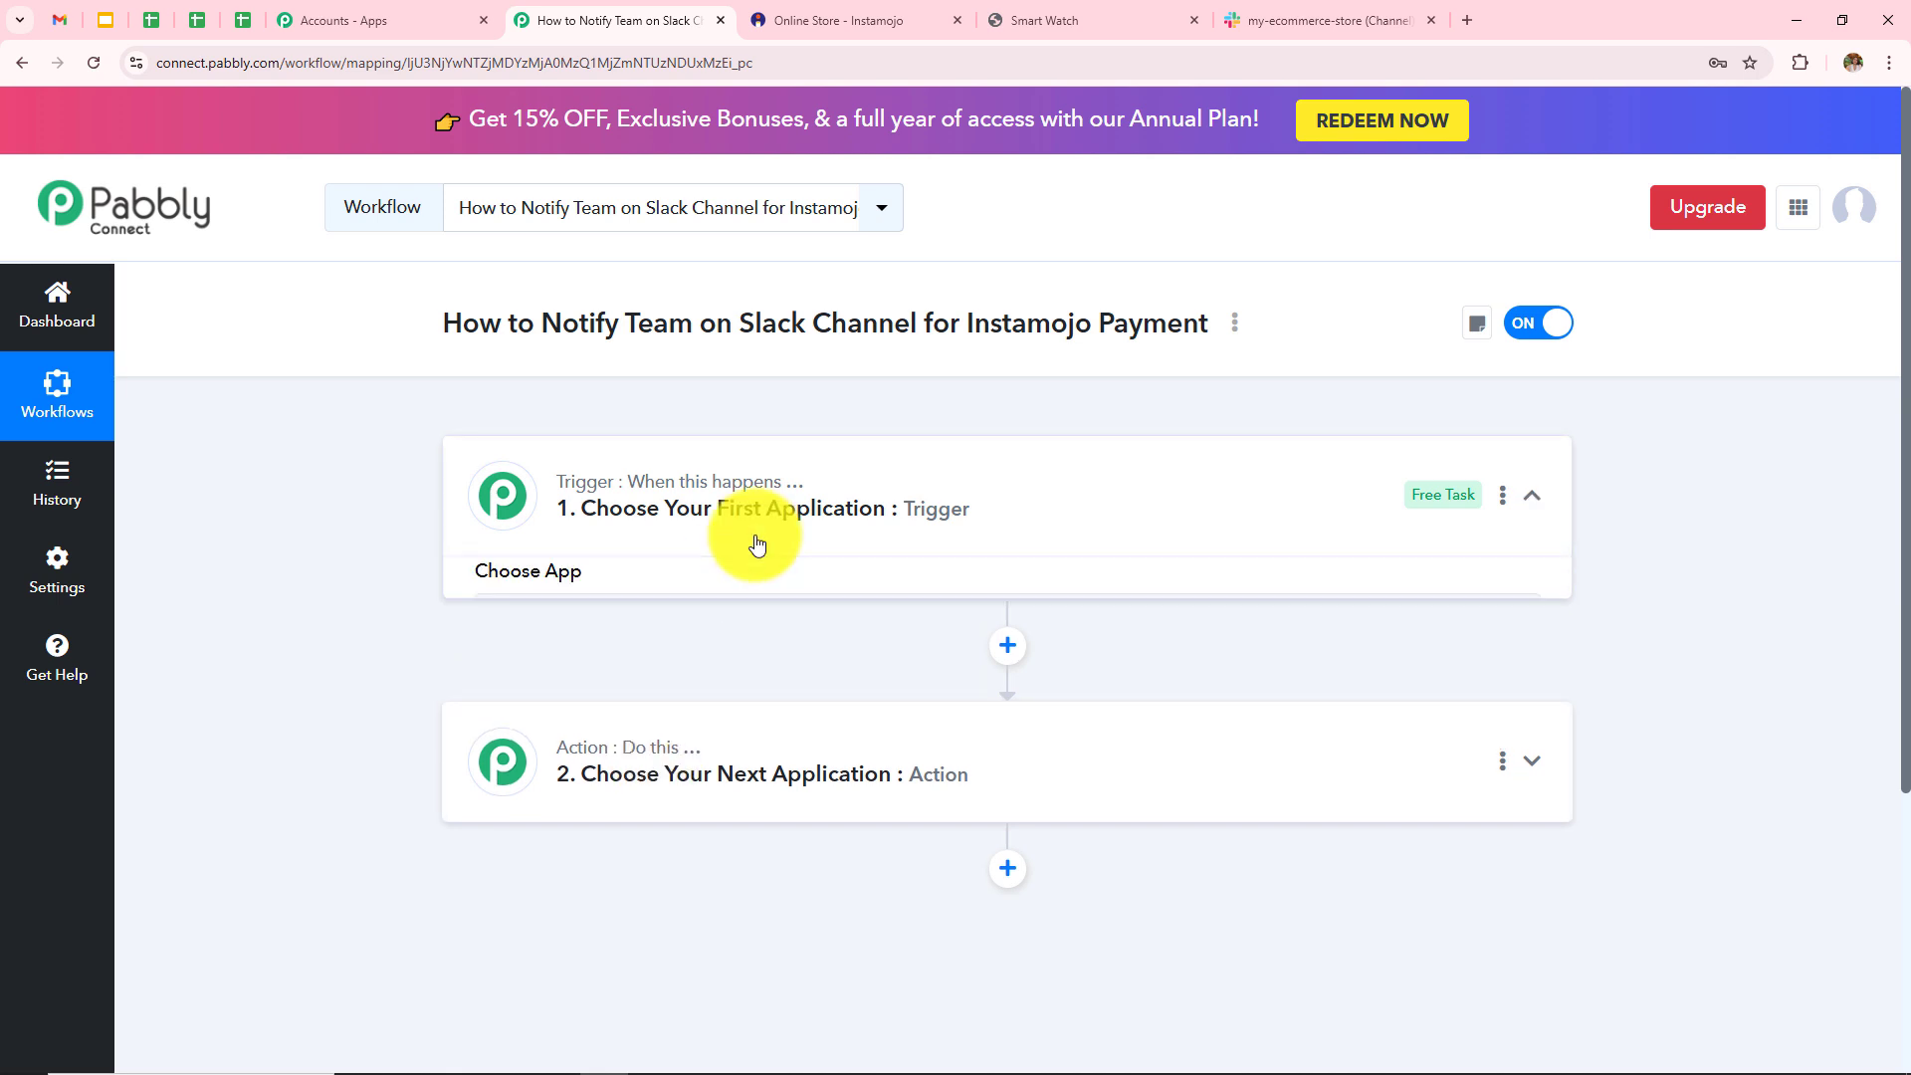
left_click(655, 640)
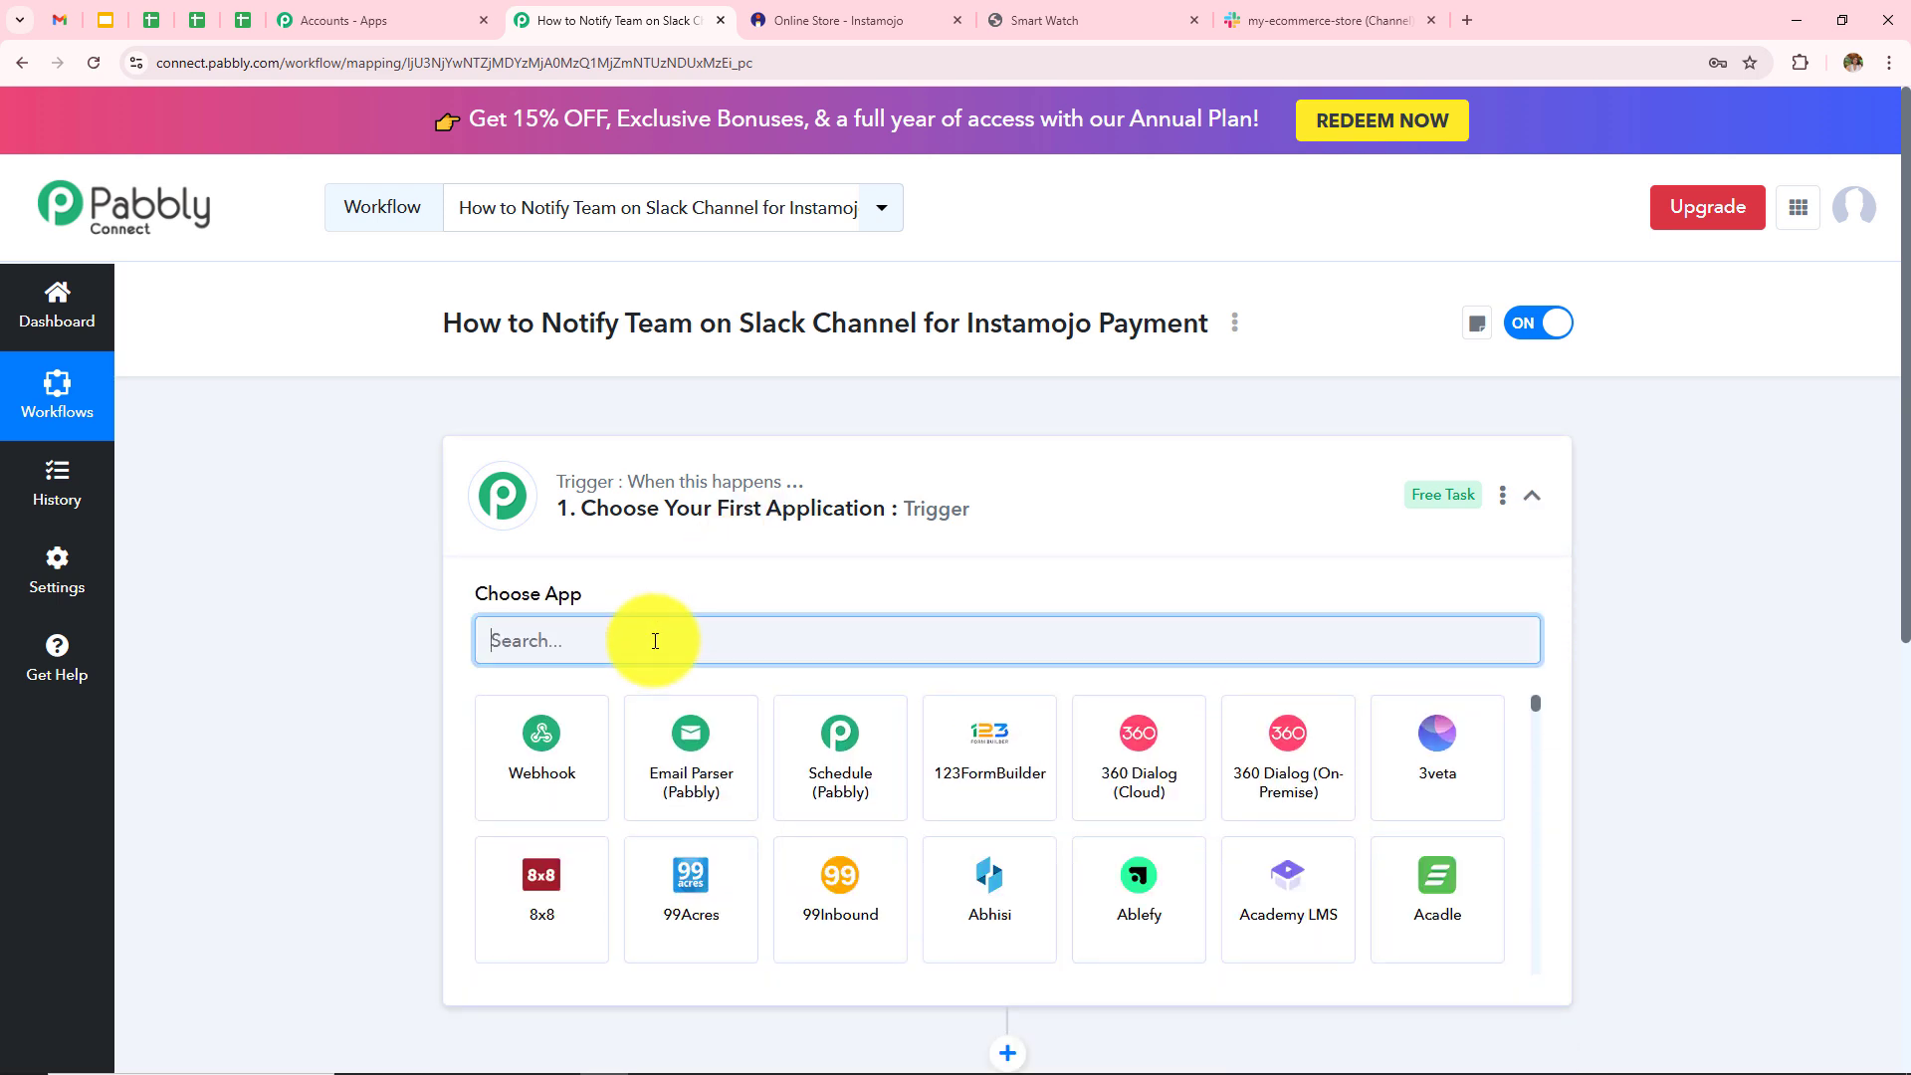
type("Insta")
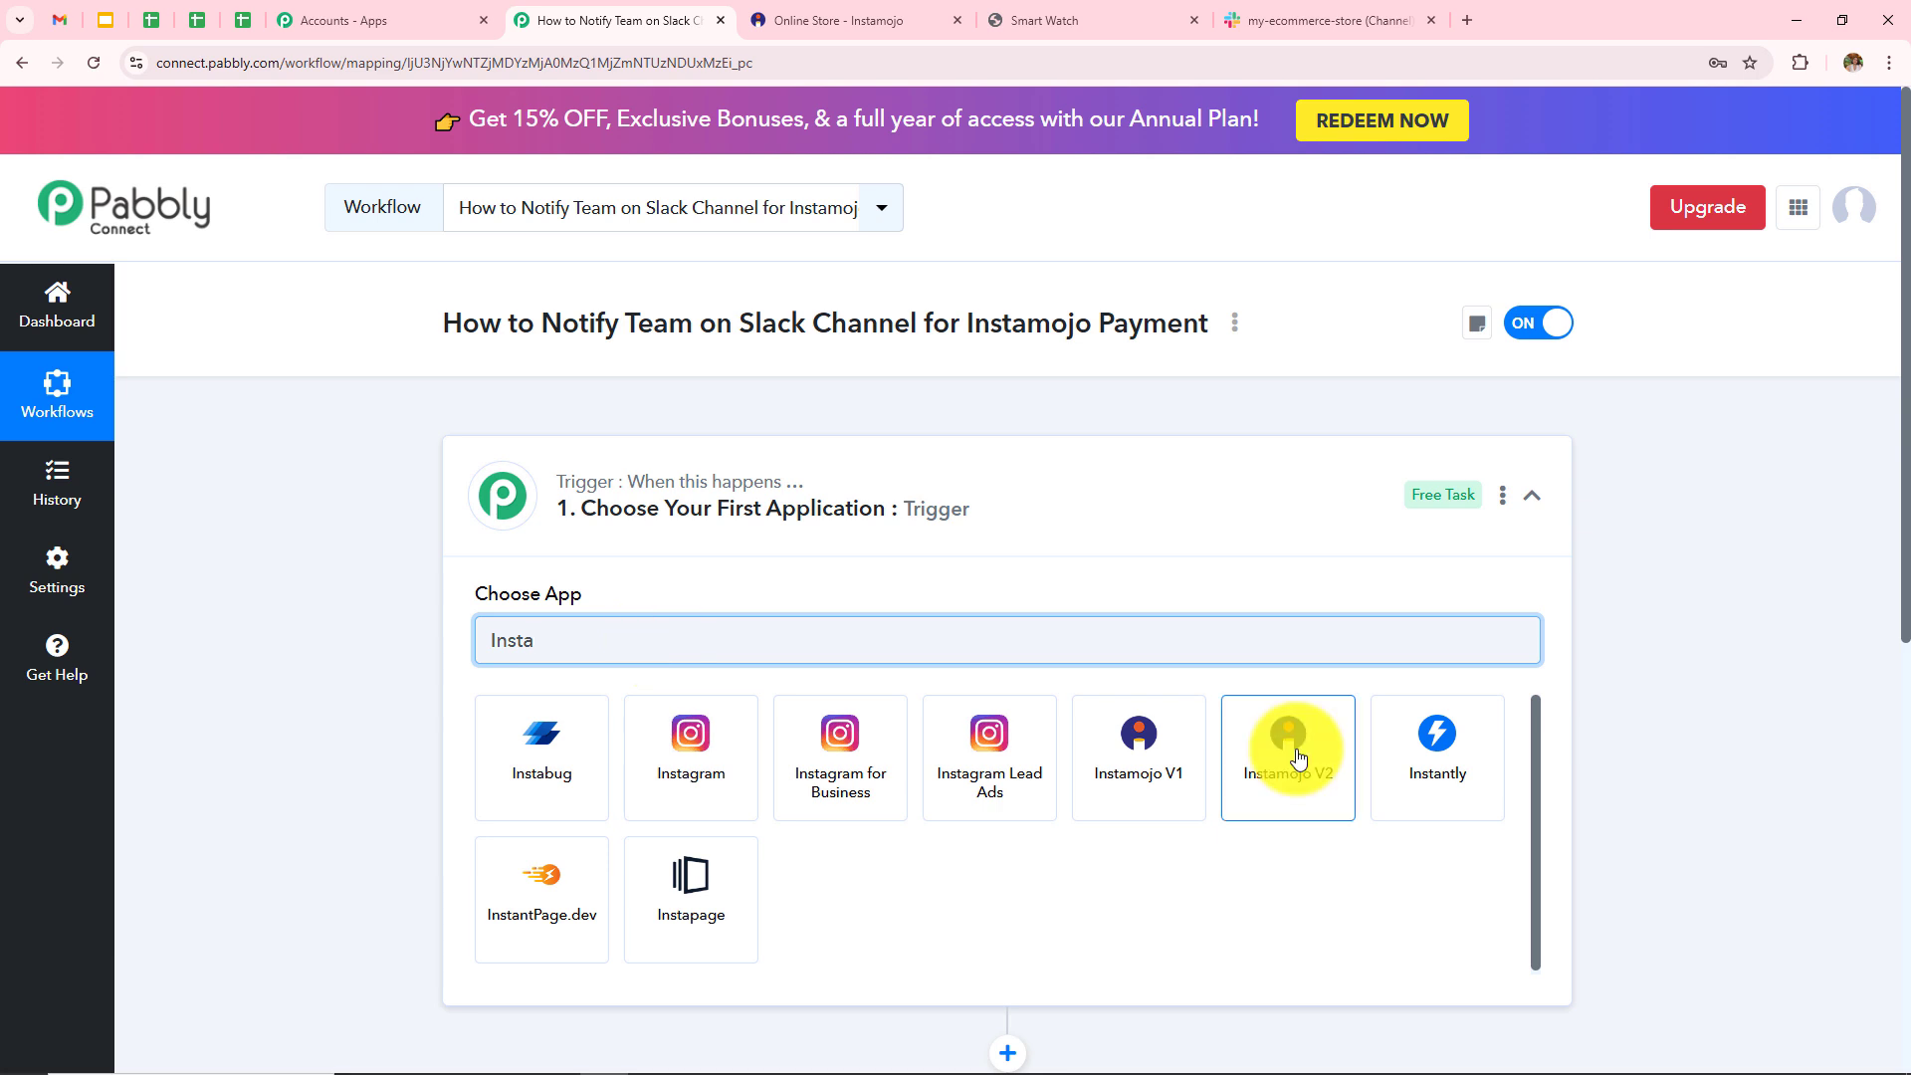
left_click(1295, 751)
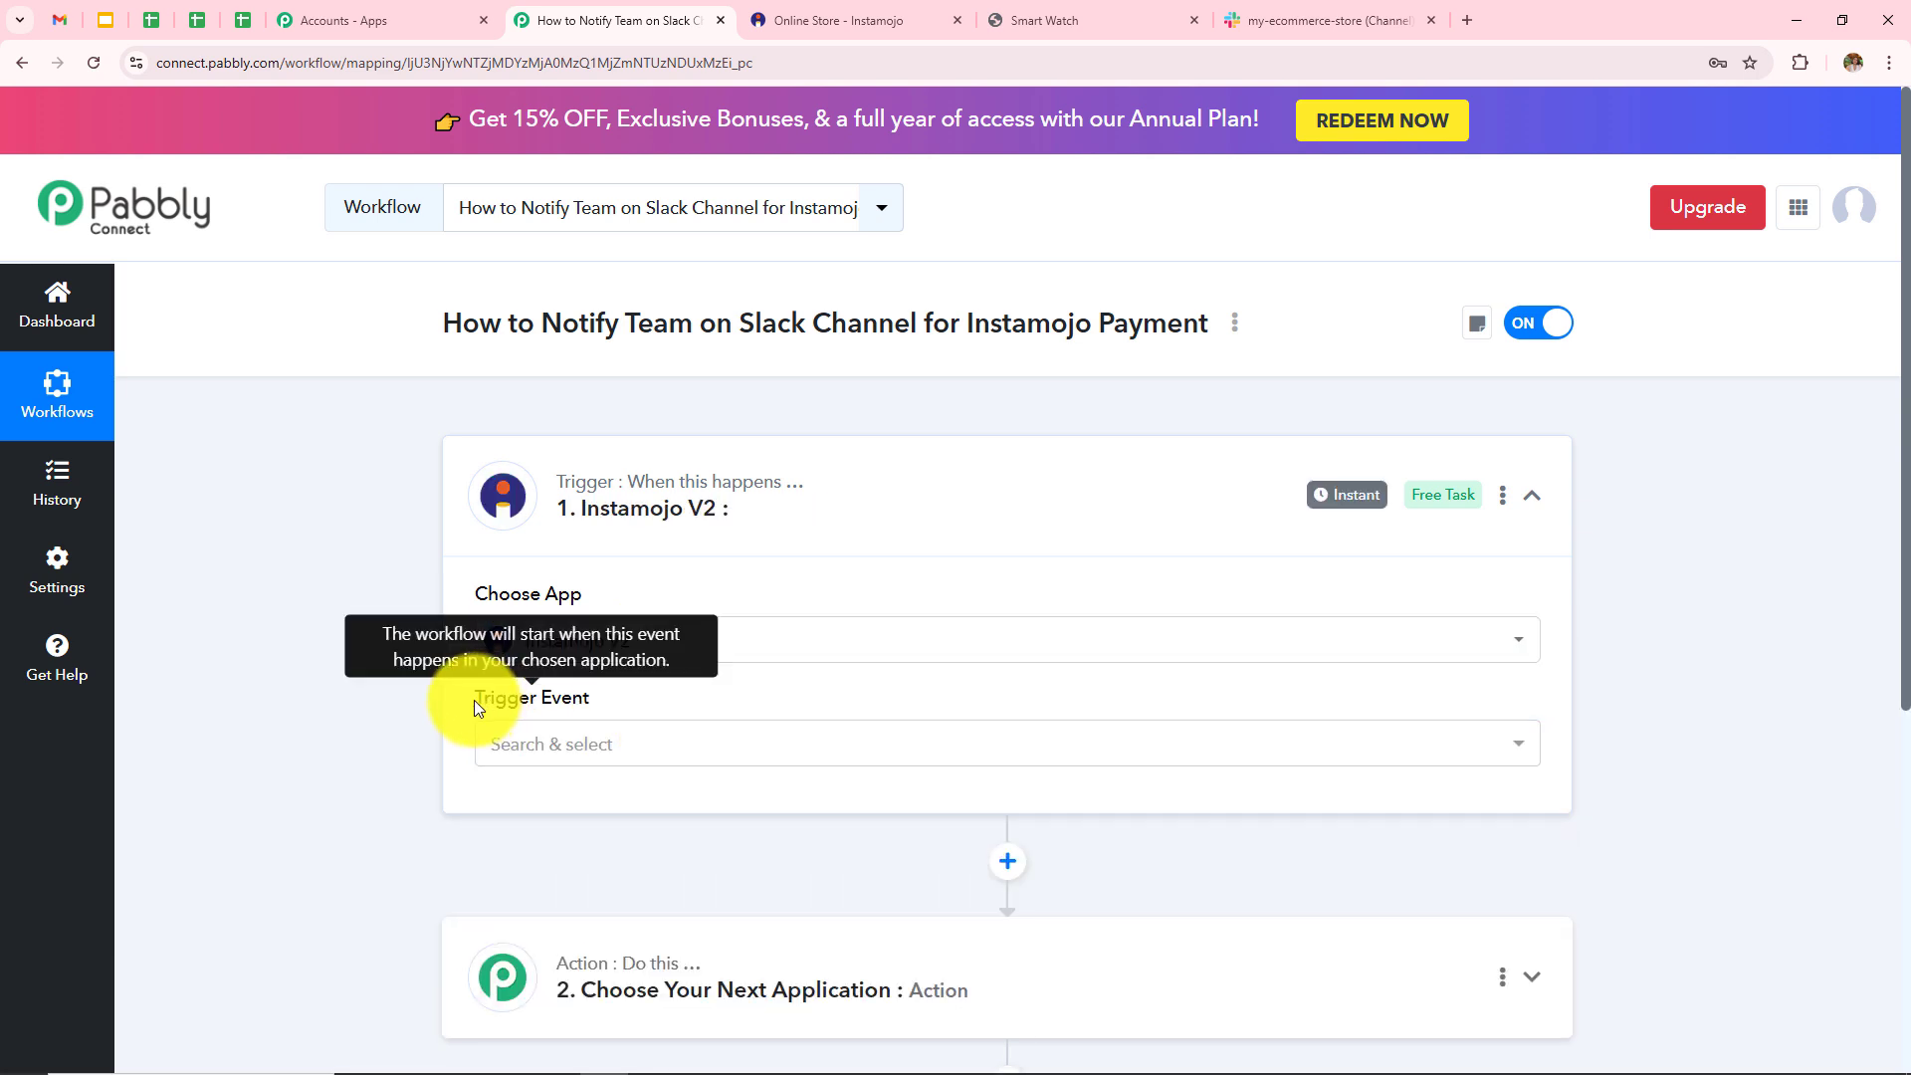
Set the trigger event to New Sale and review the webhook URL setup instructions.
left_click(617, 764)
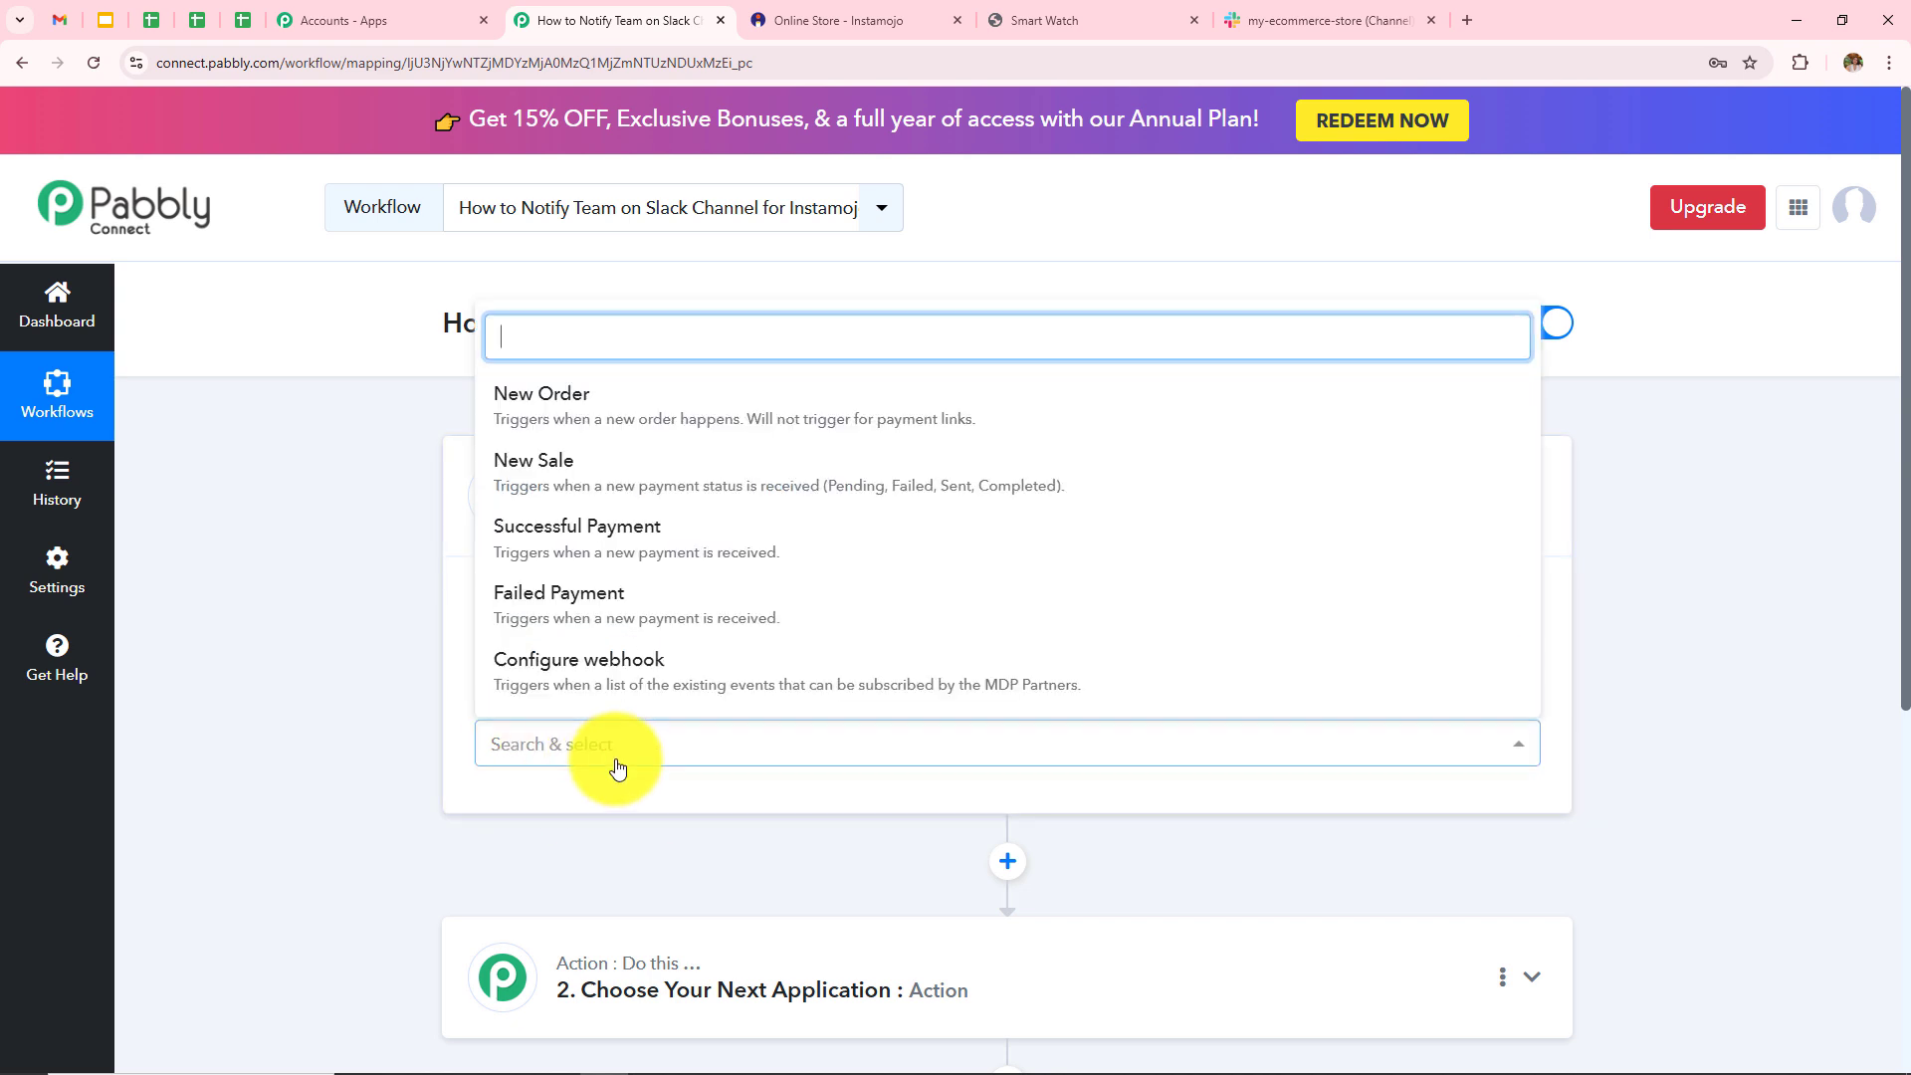
scroll(617, 577, "down", 3)
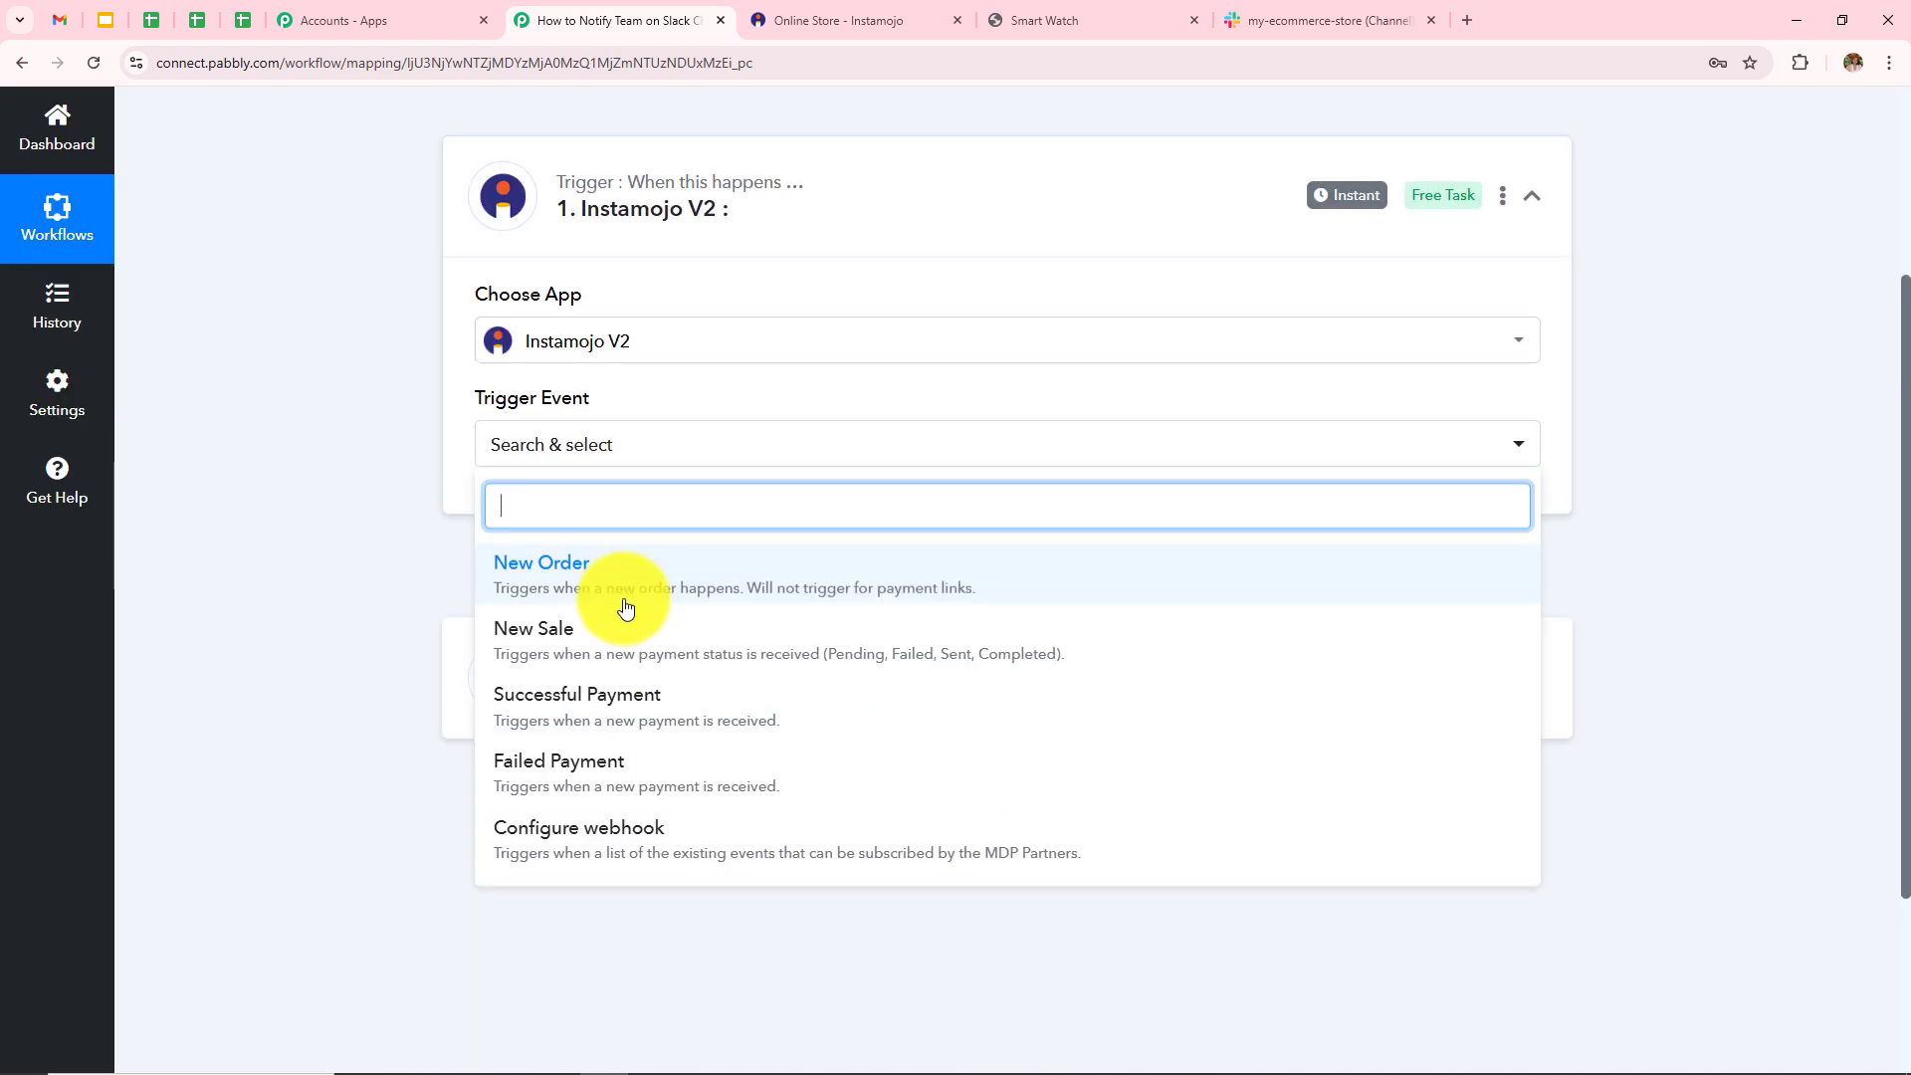
scroll(625, 607, "down", 1)
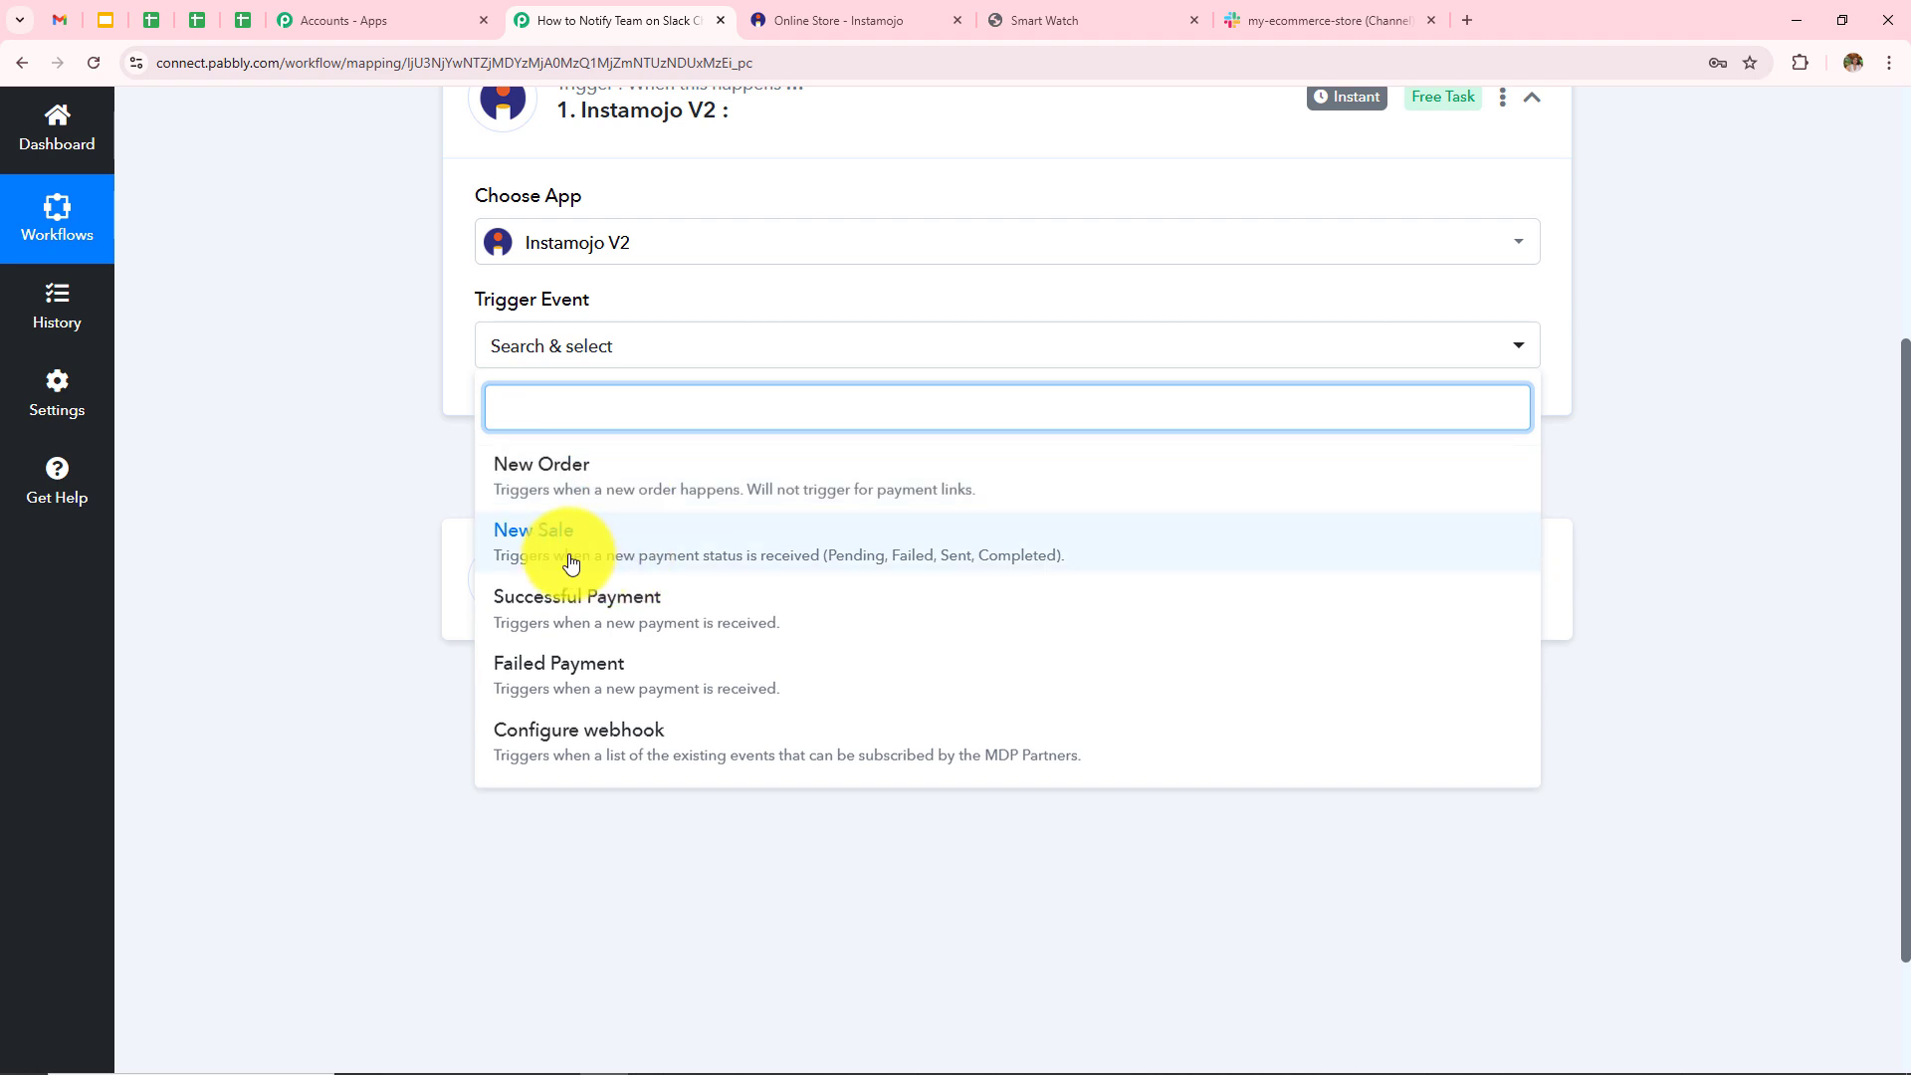
left_click(681, 556)
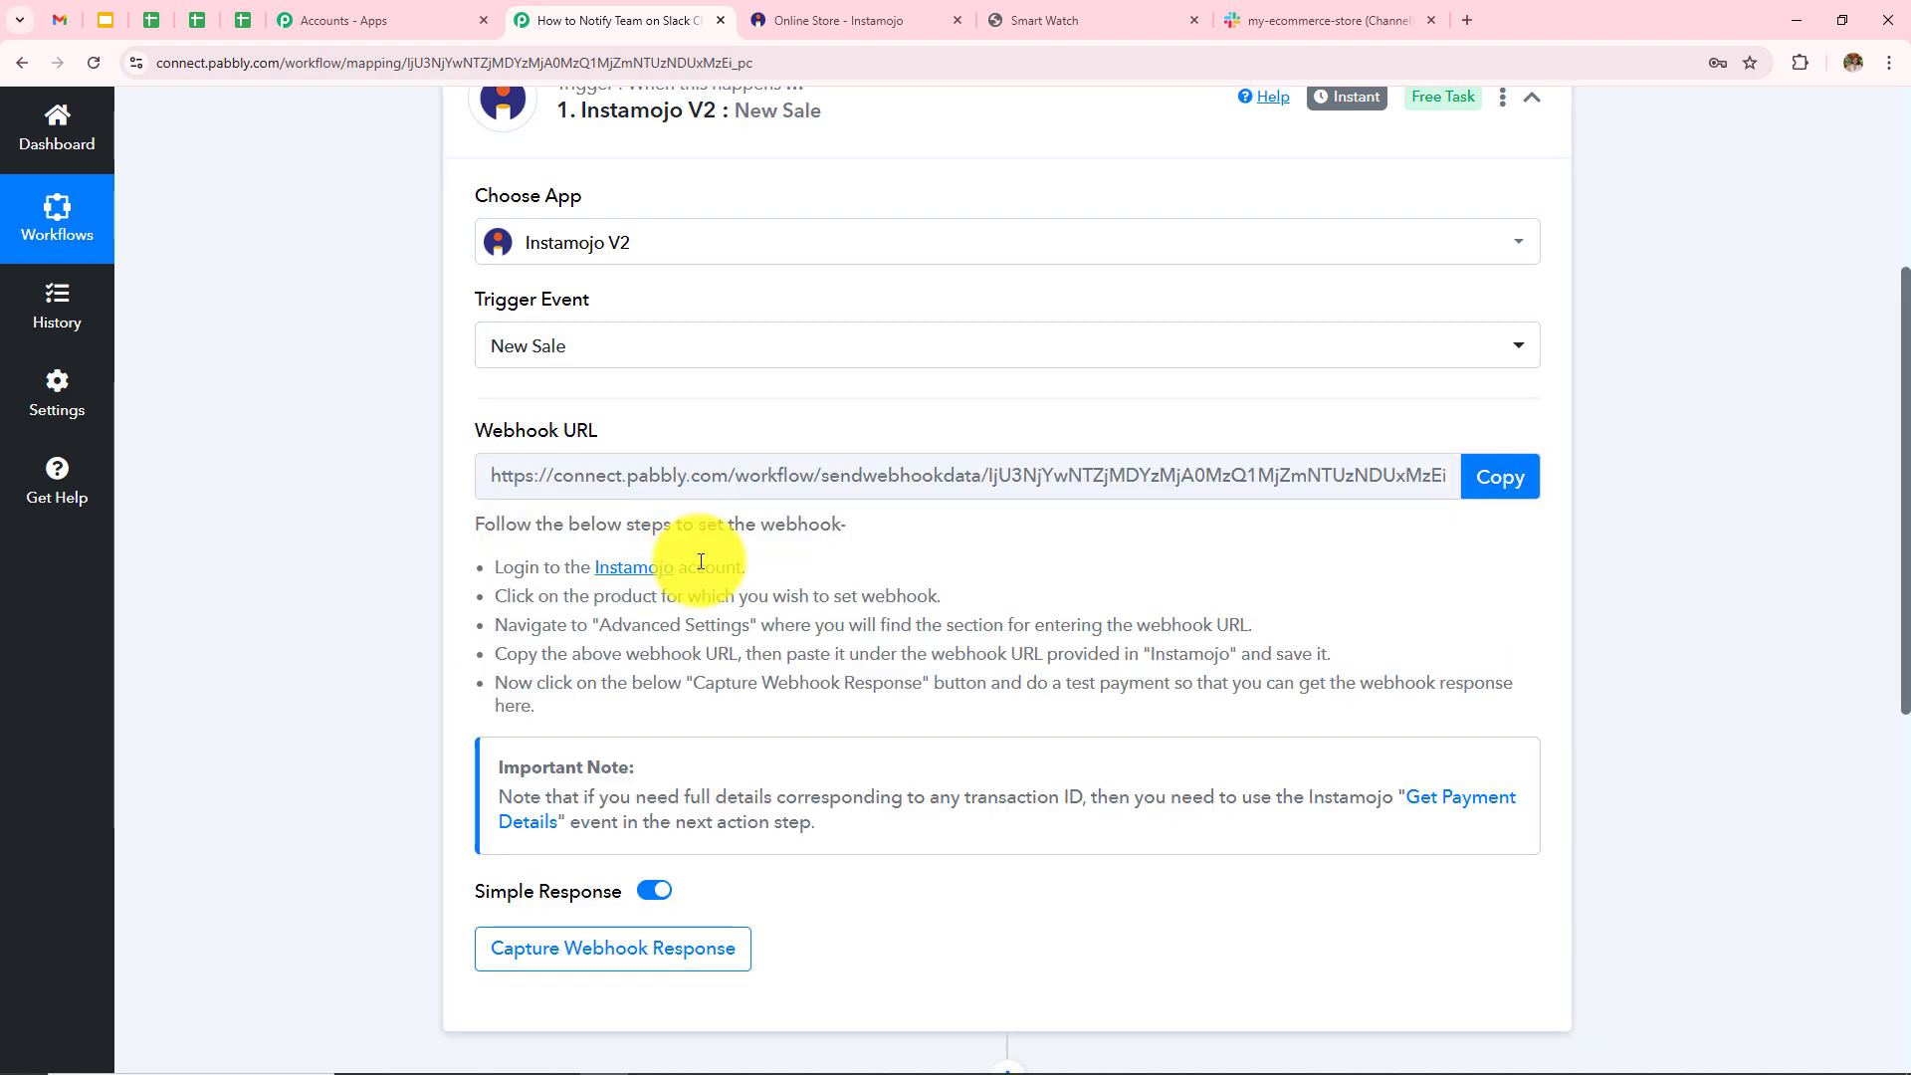
scroll(755, 565, "down", 1)
scroll(755, 566, "up", 1)
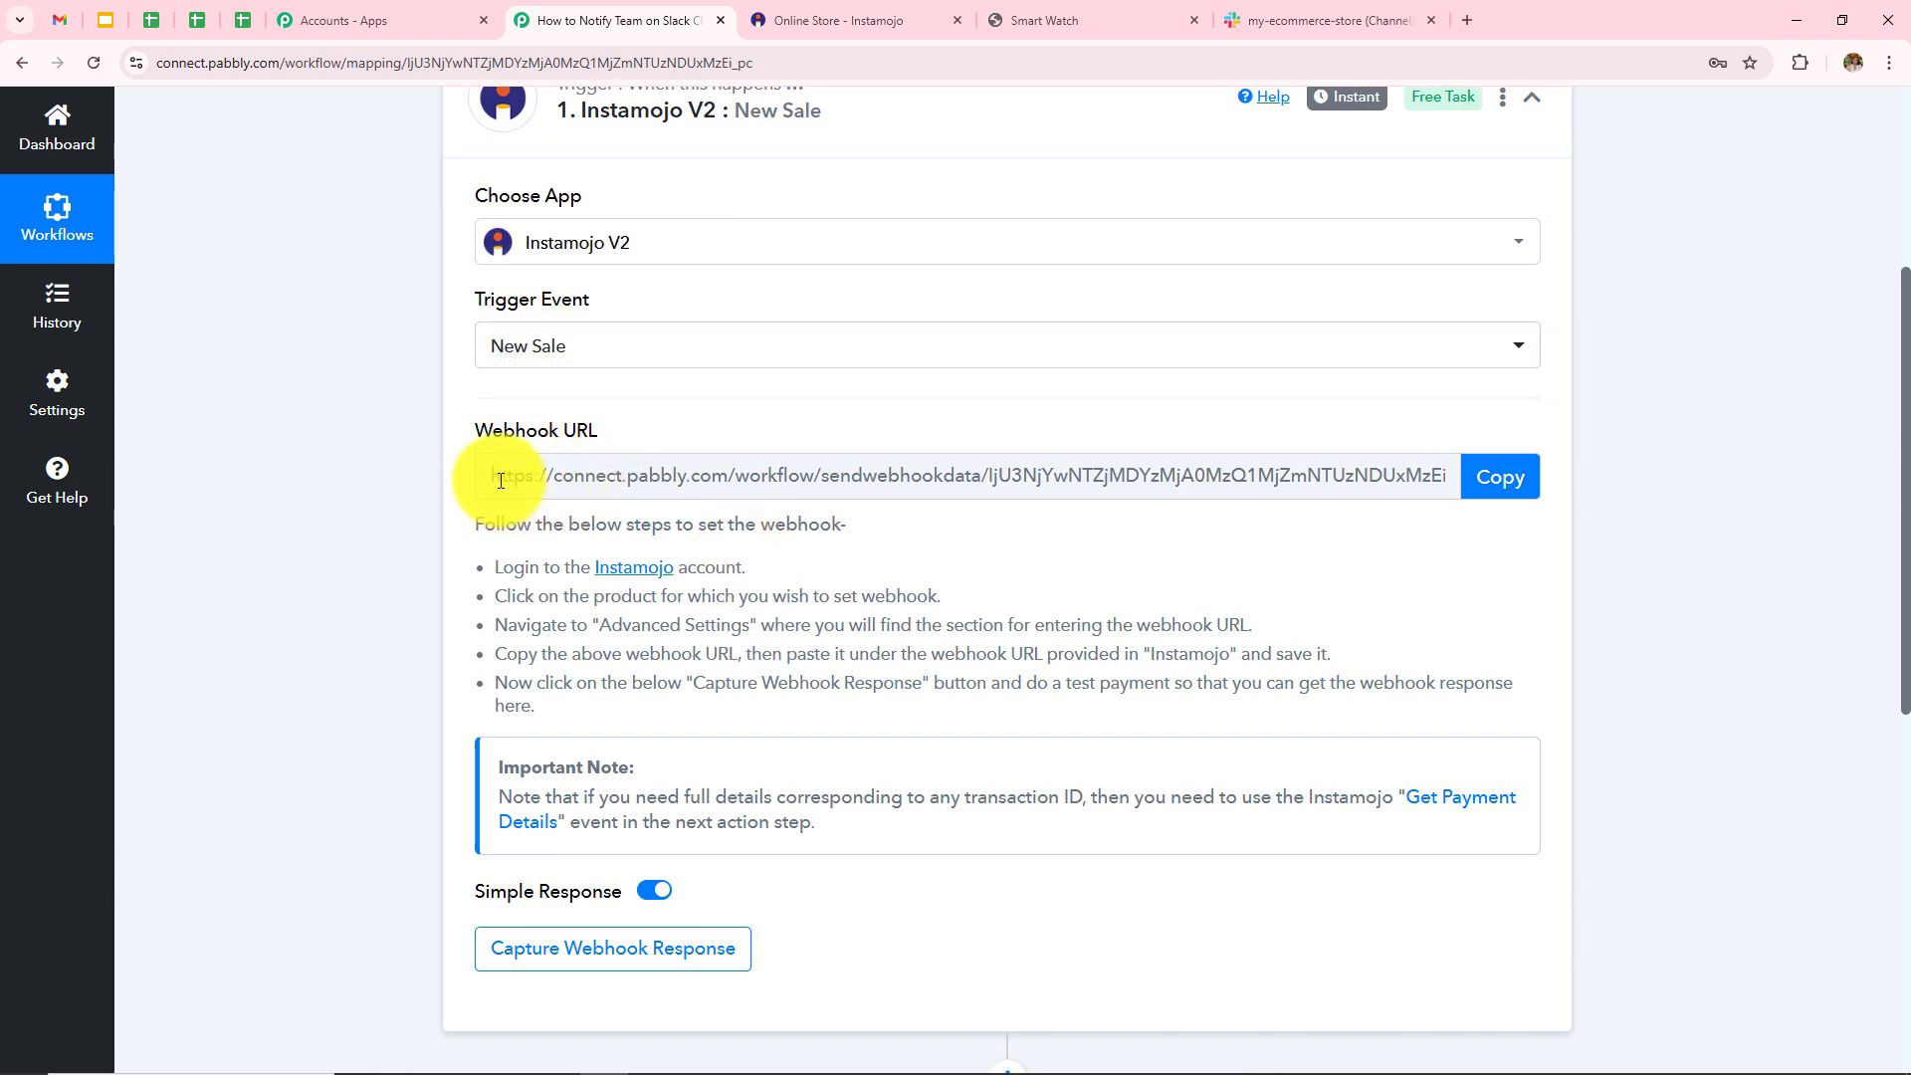
scroll(791, 677, "up", 2)
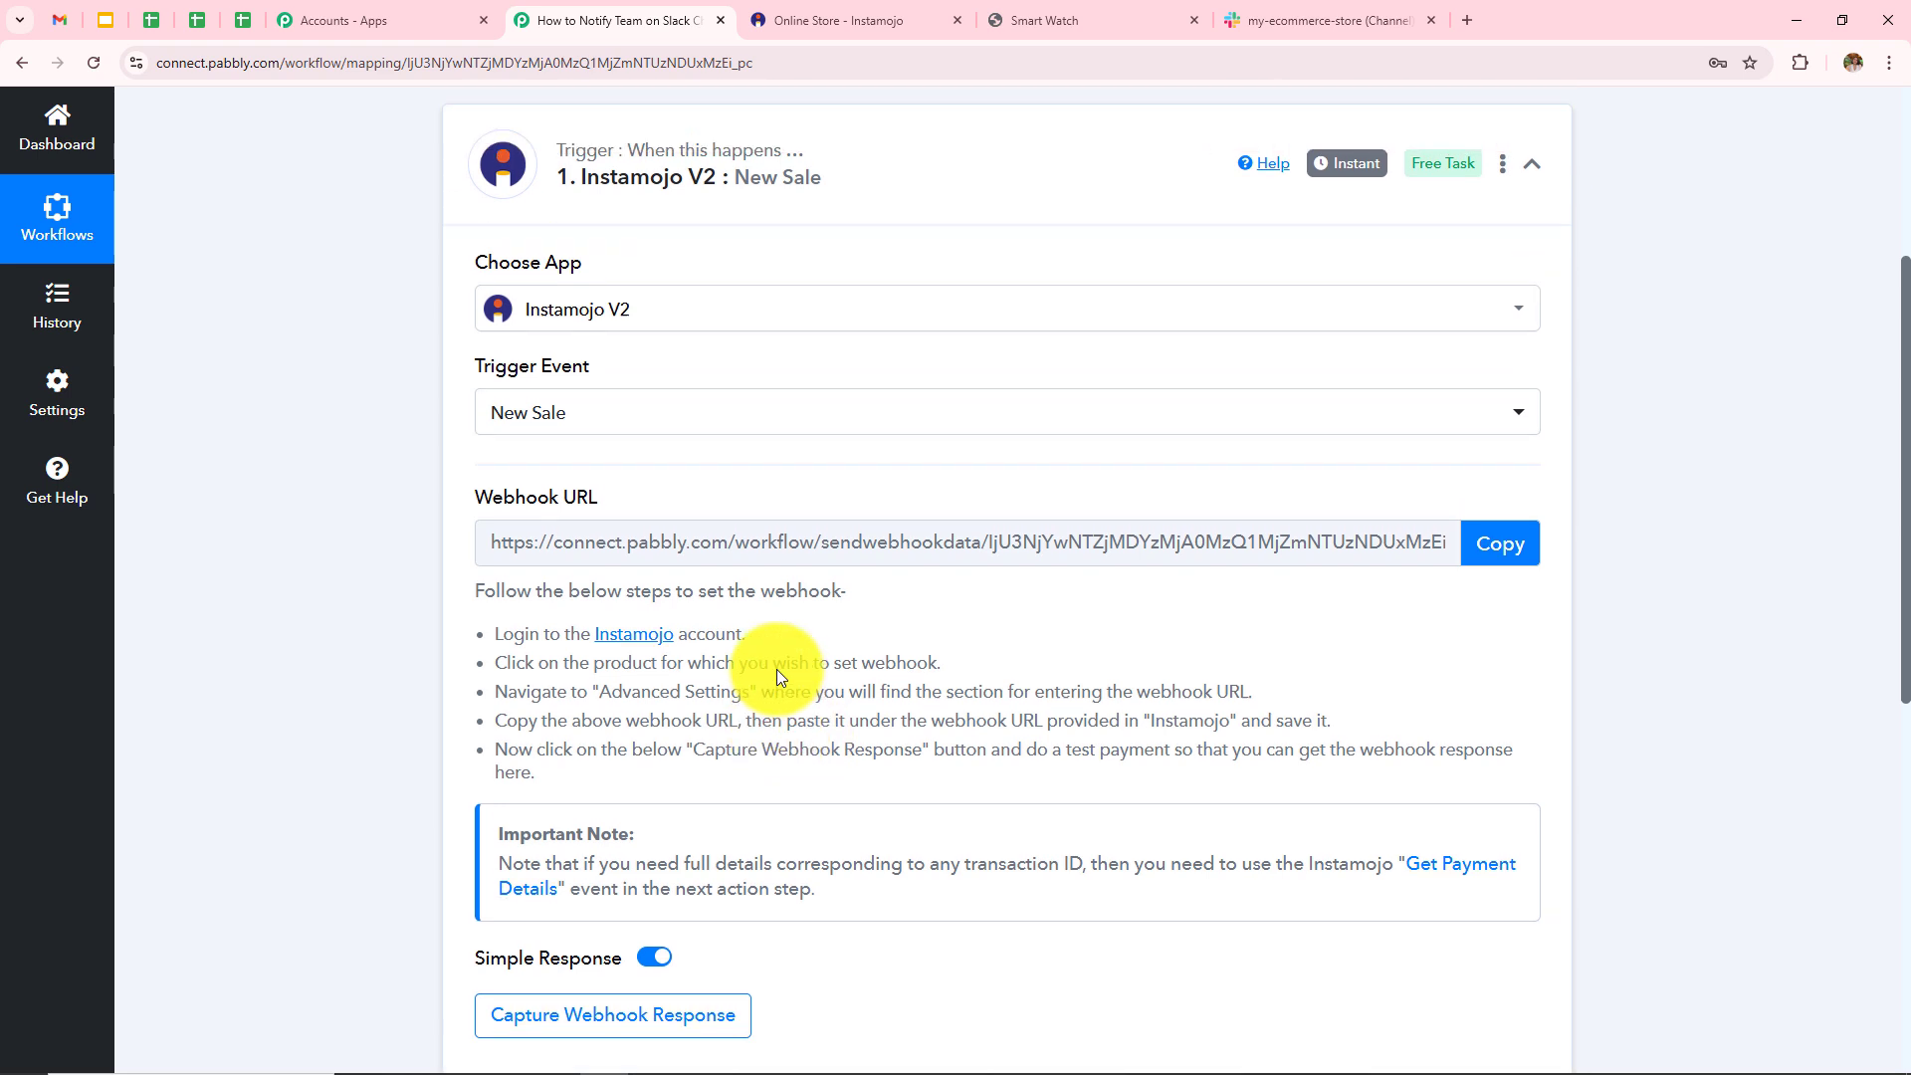
scroll(776, 669, "up", 3)
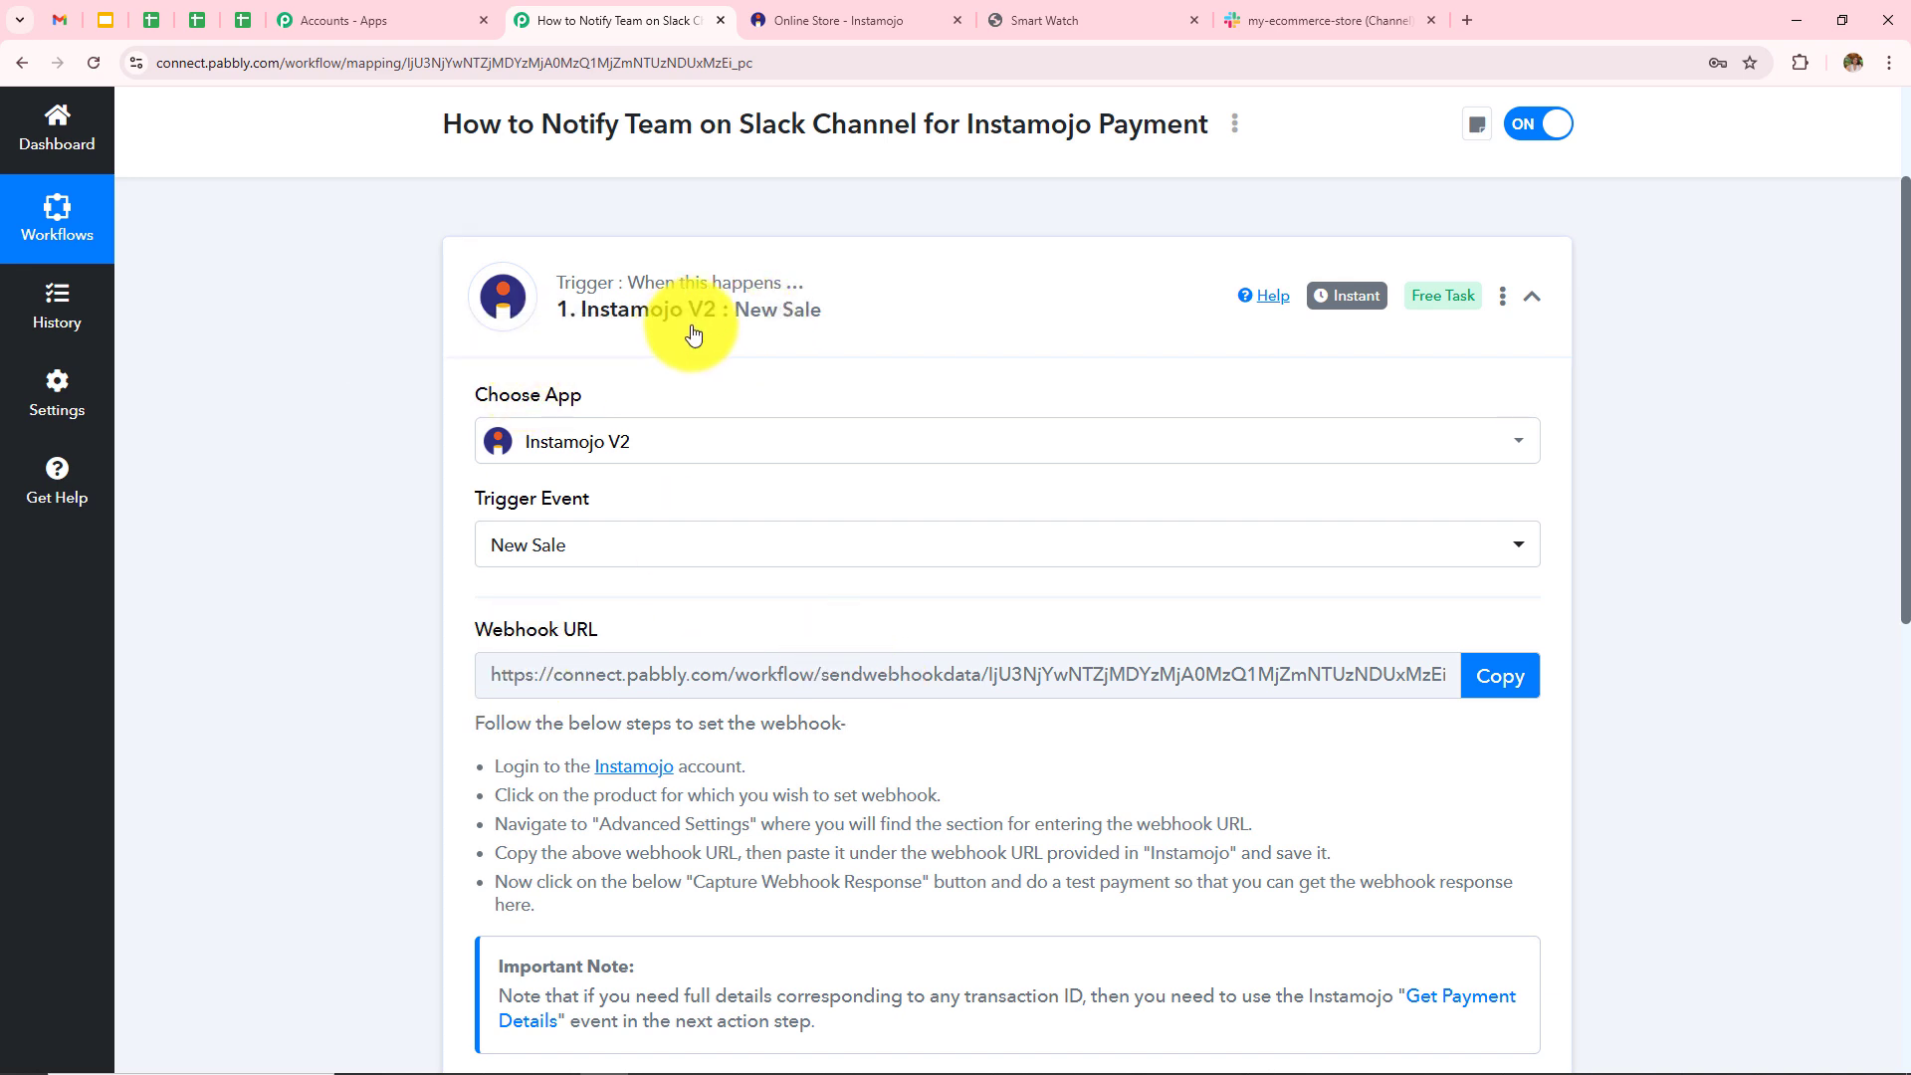
left_click_drag(471, 762, 669, 928)
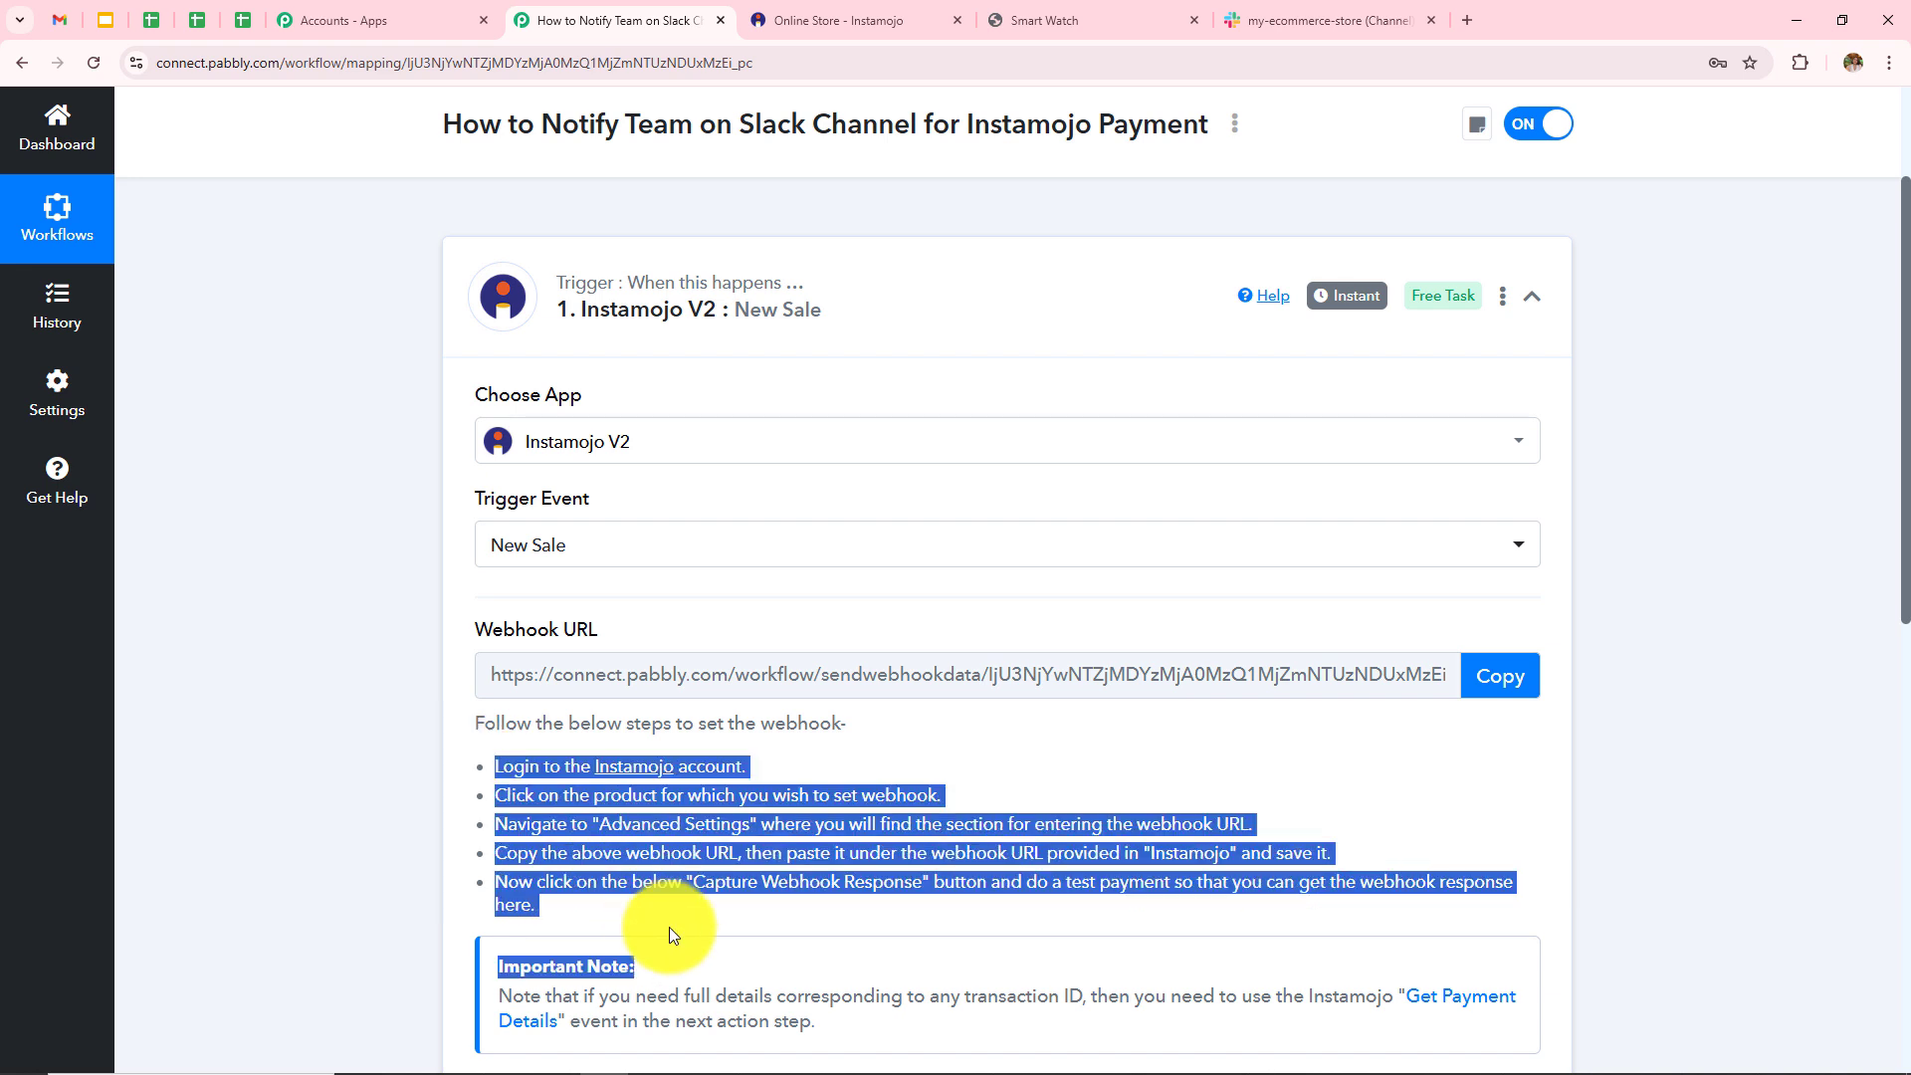
left_click(627, 808)
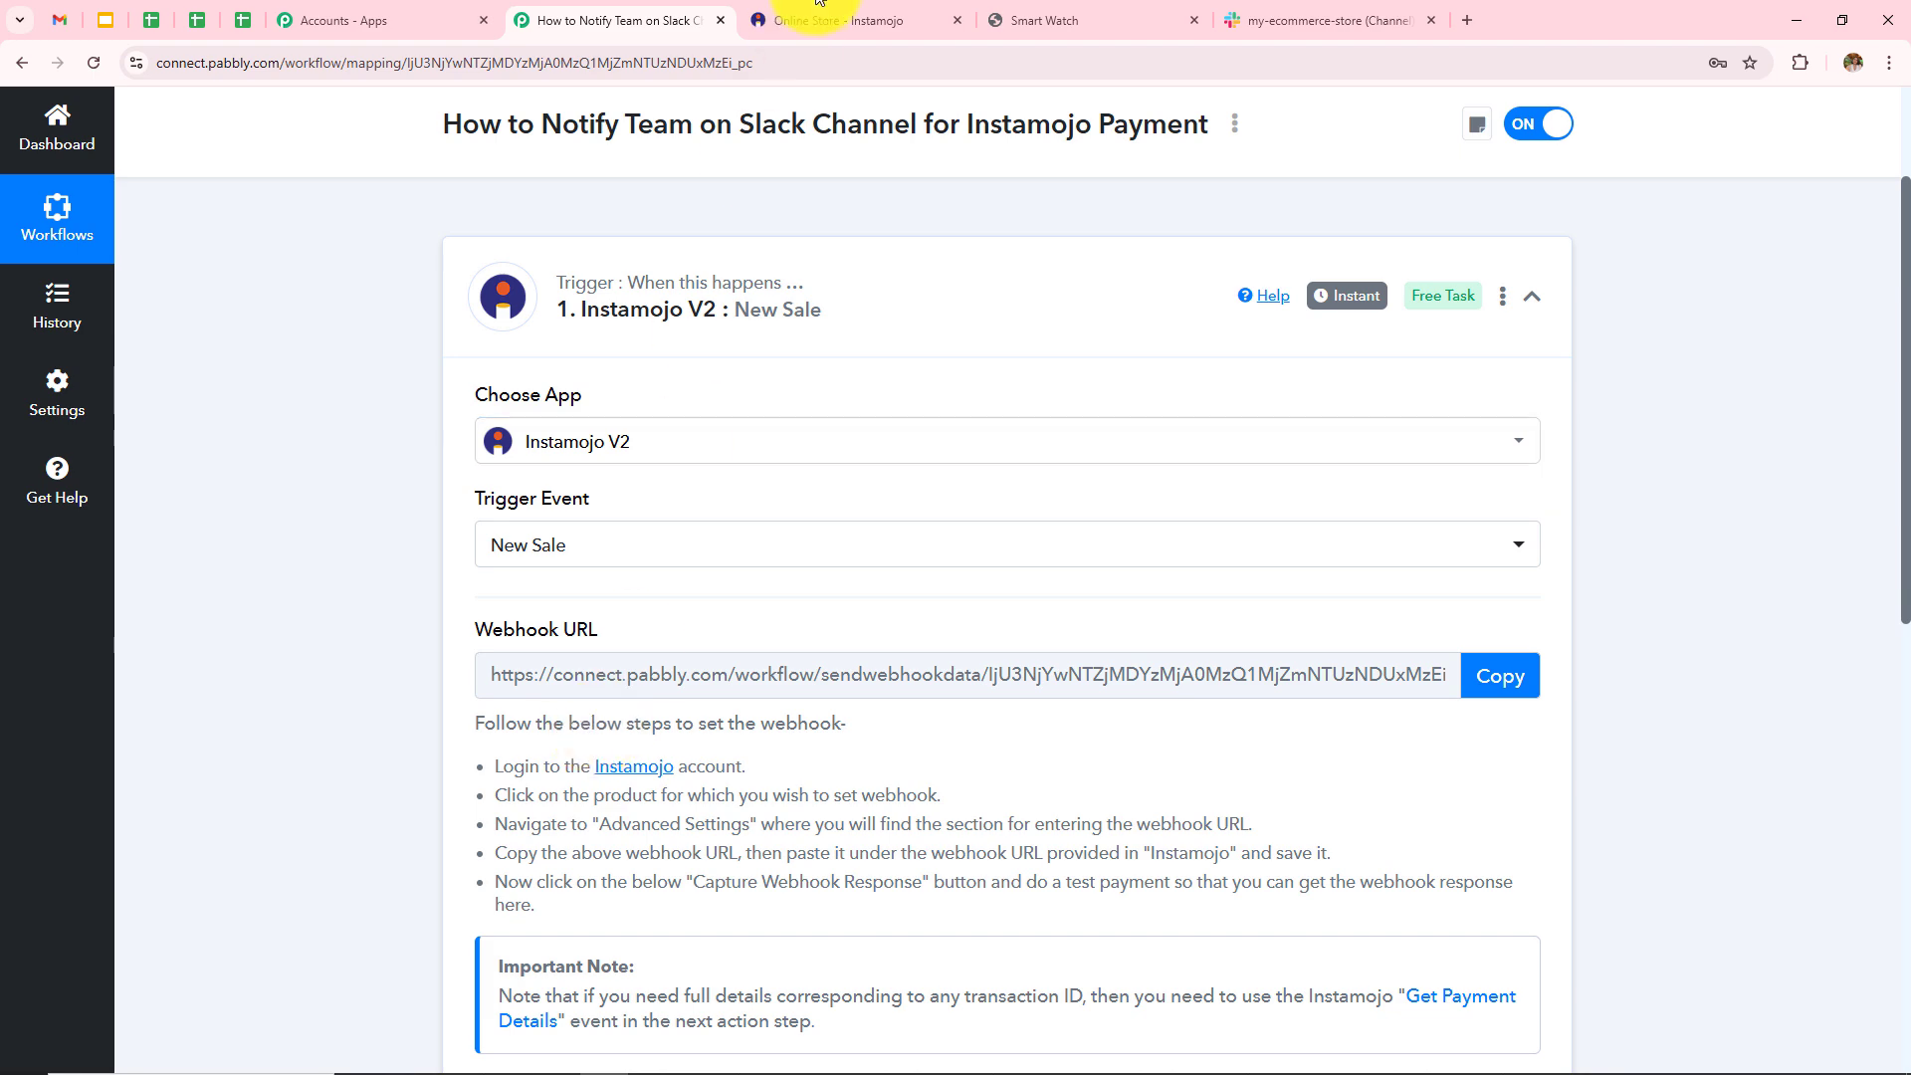
In Instamojo, open the Smart Watch product's Advanced settings and delete its old Webhook URL.
left_click(846, 20)
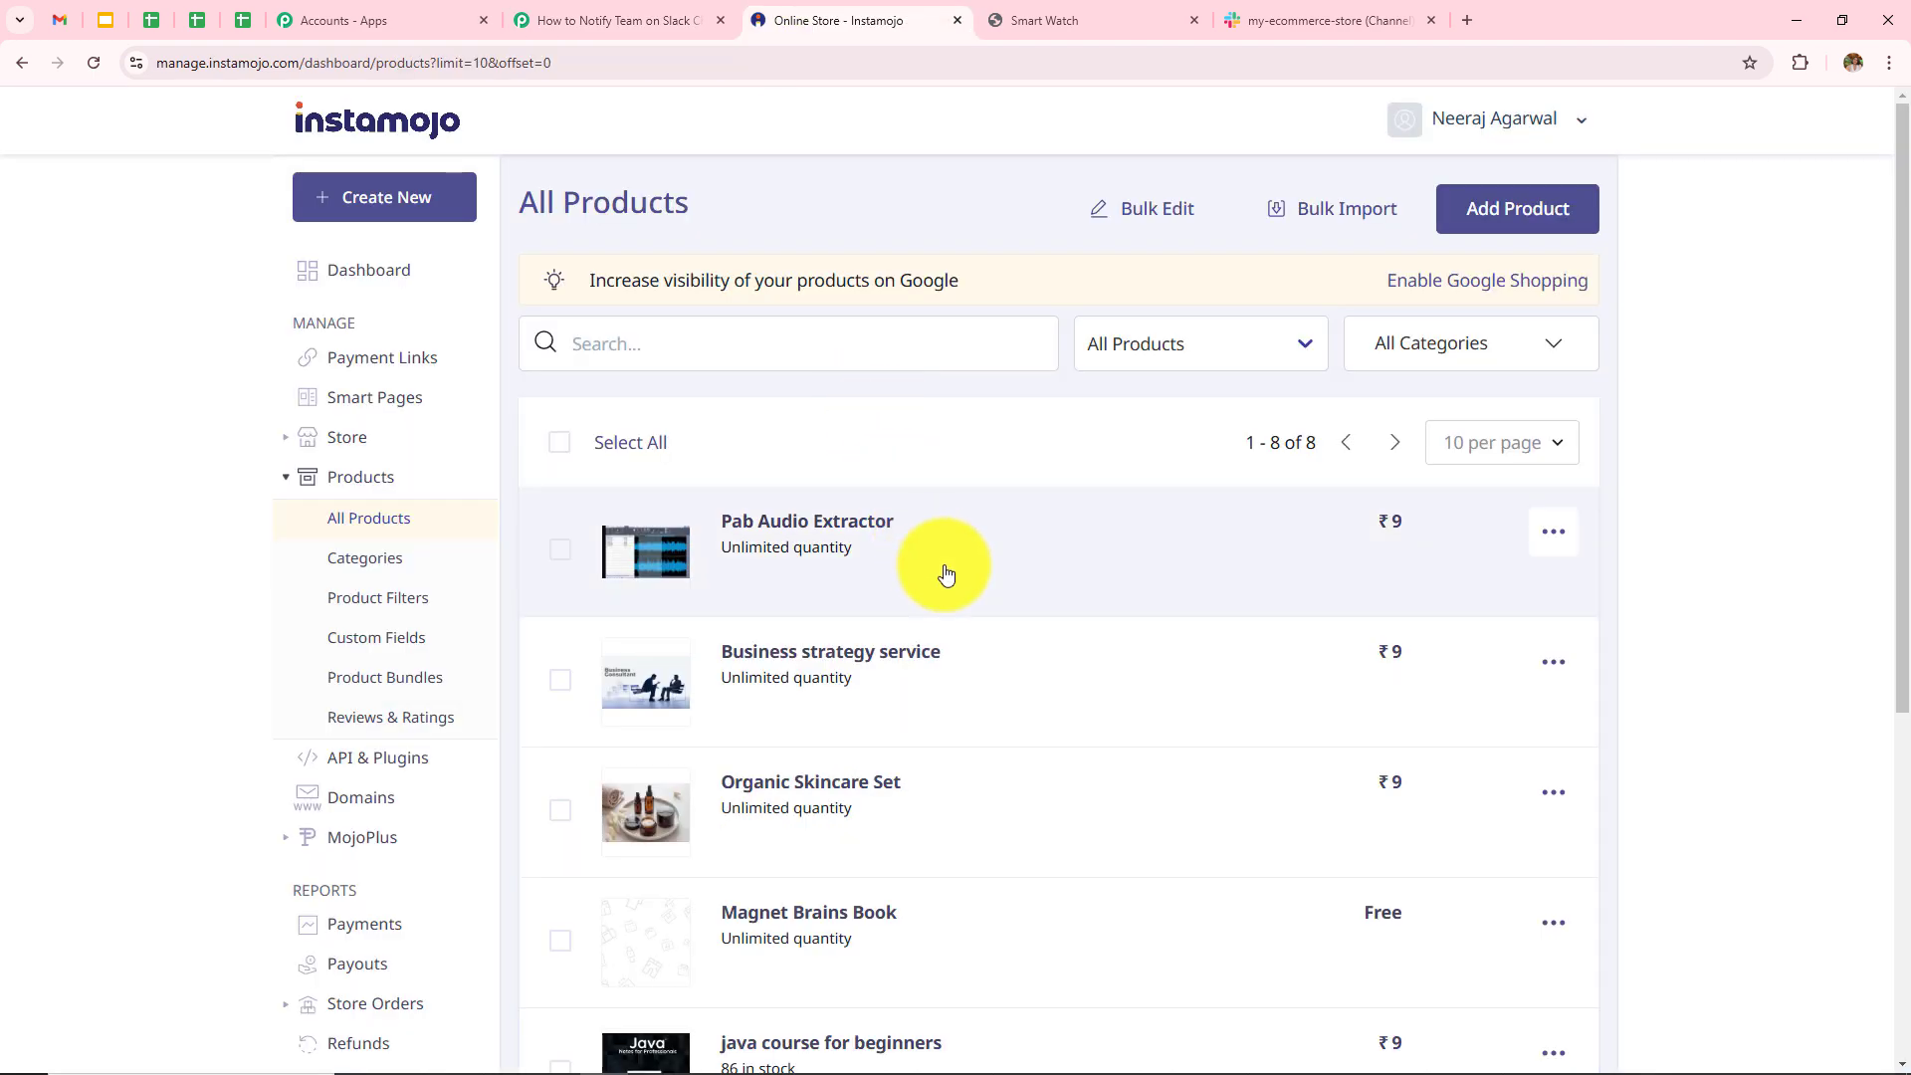
scroll(943, 567, "down", 3)
scroll(946, 573, "down", 3)
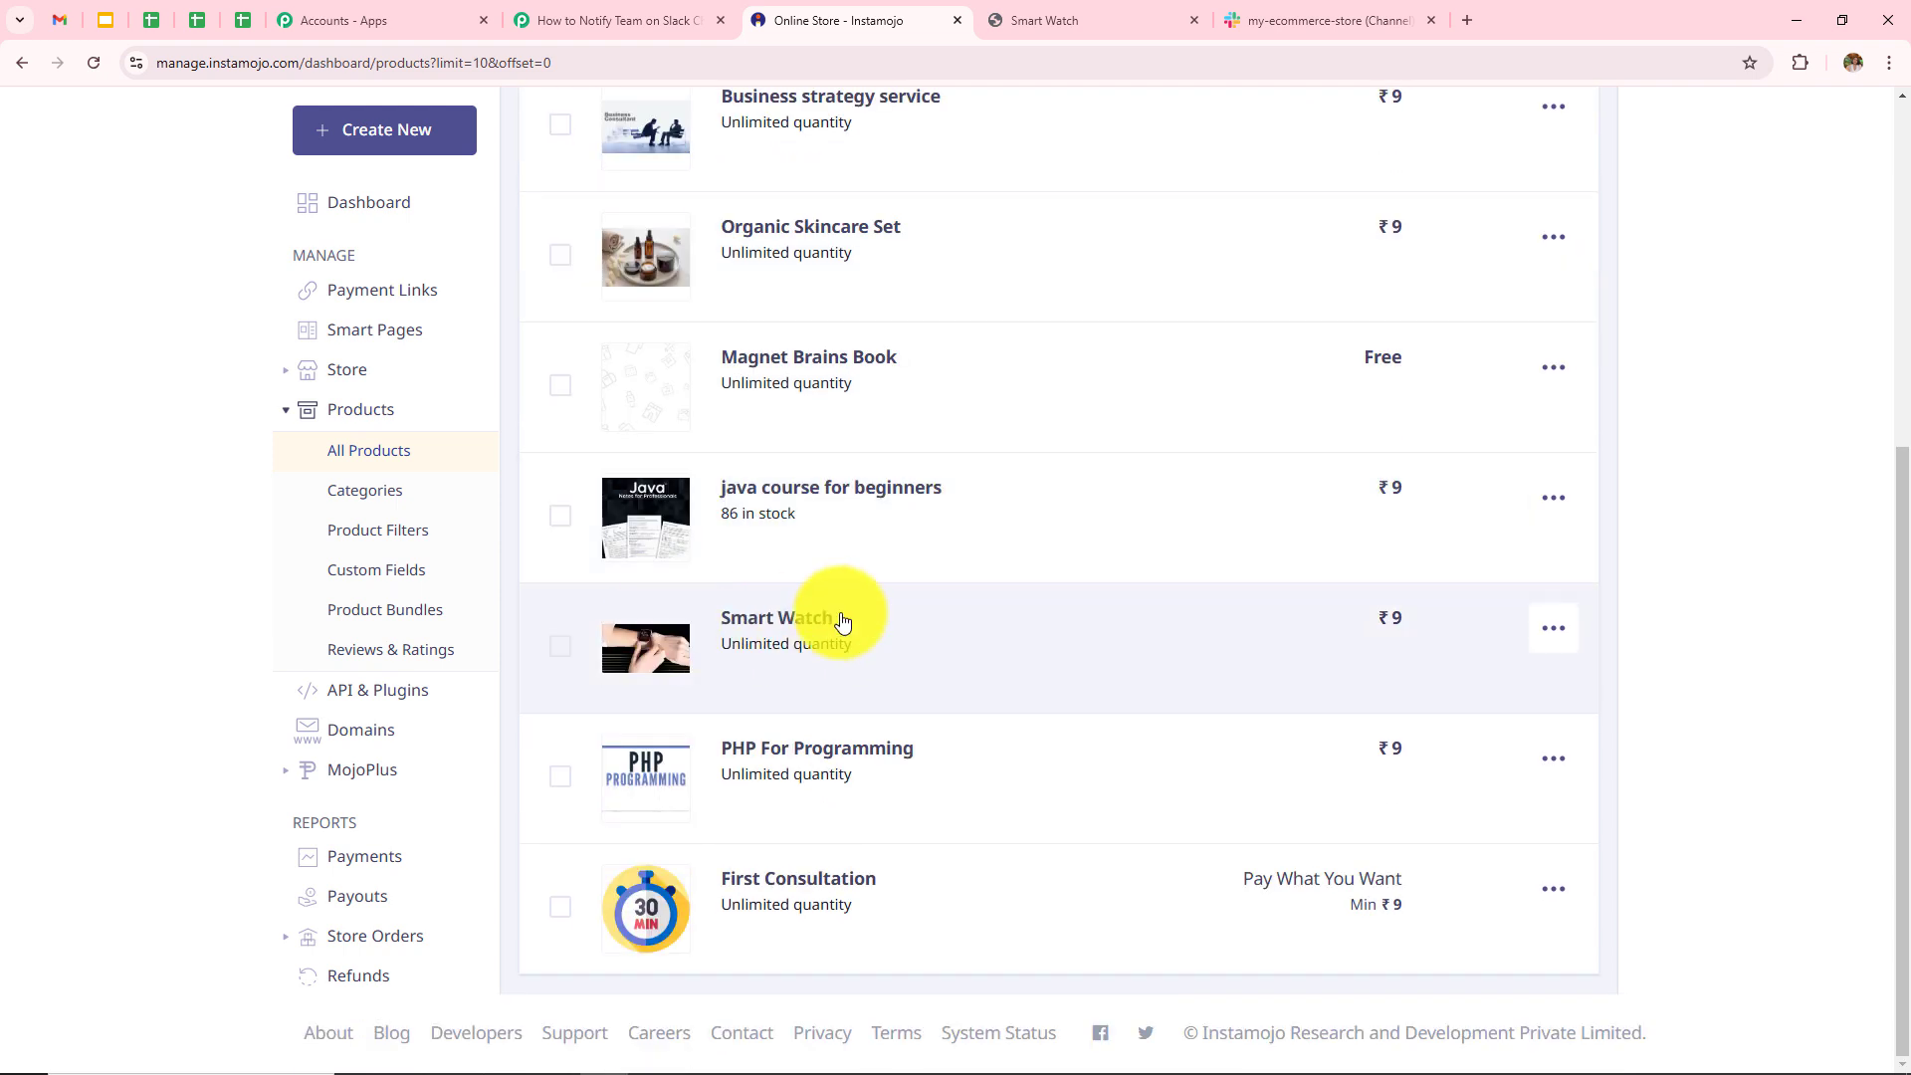
left_click(792, 627)
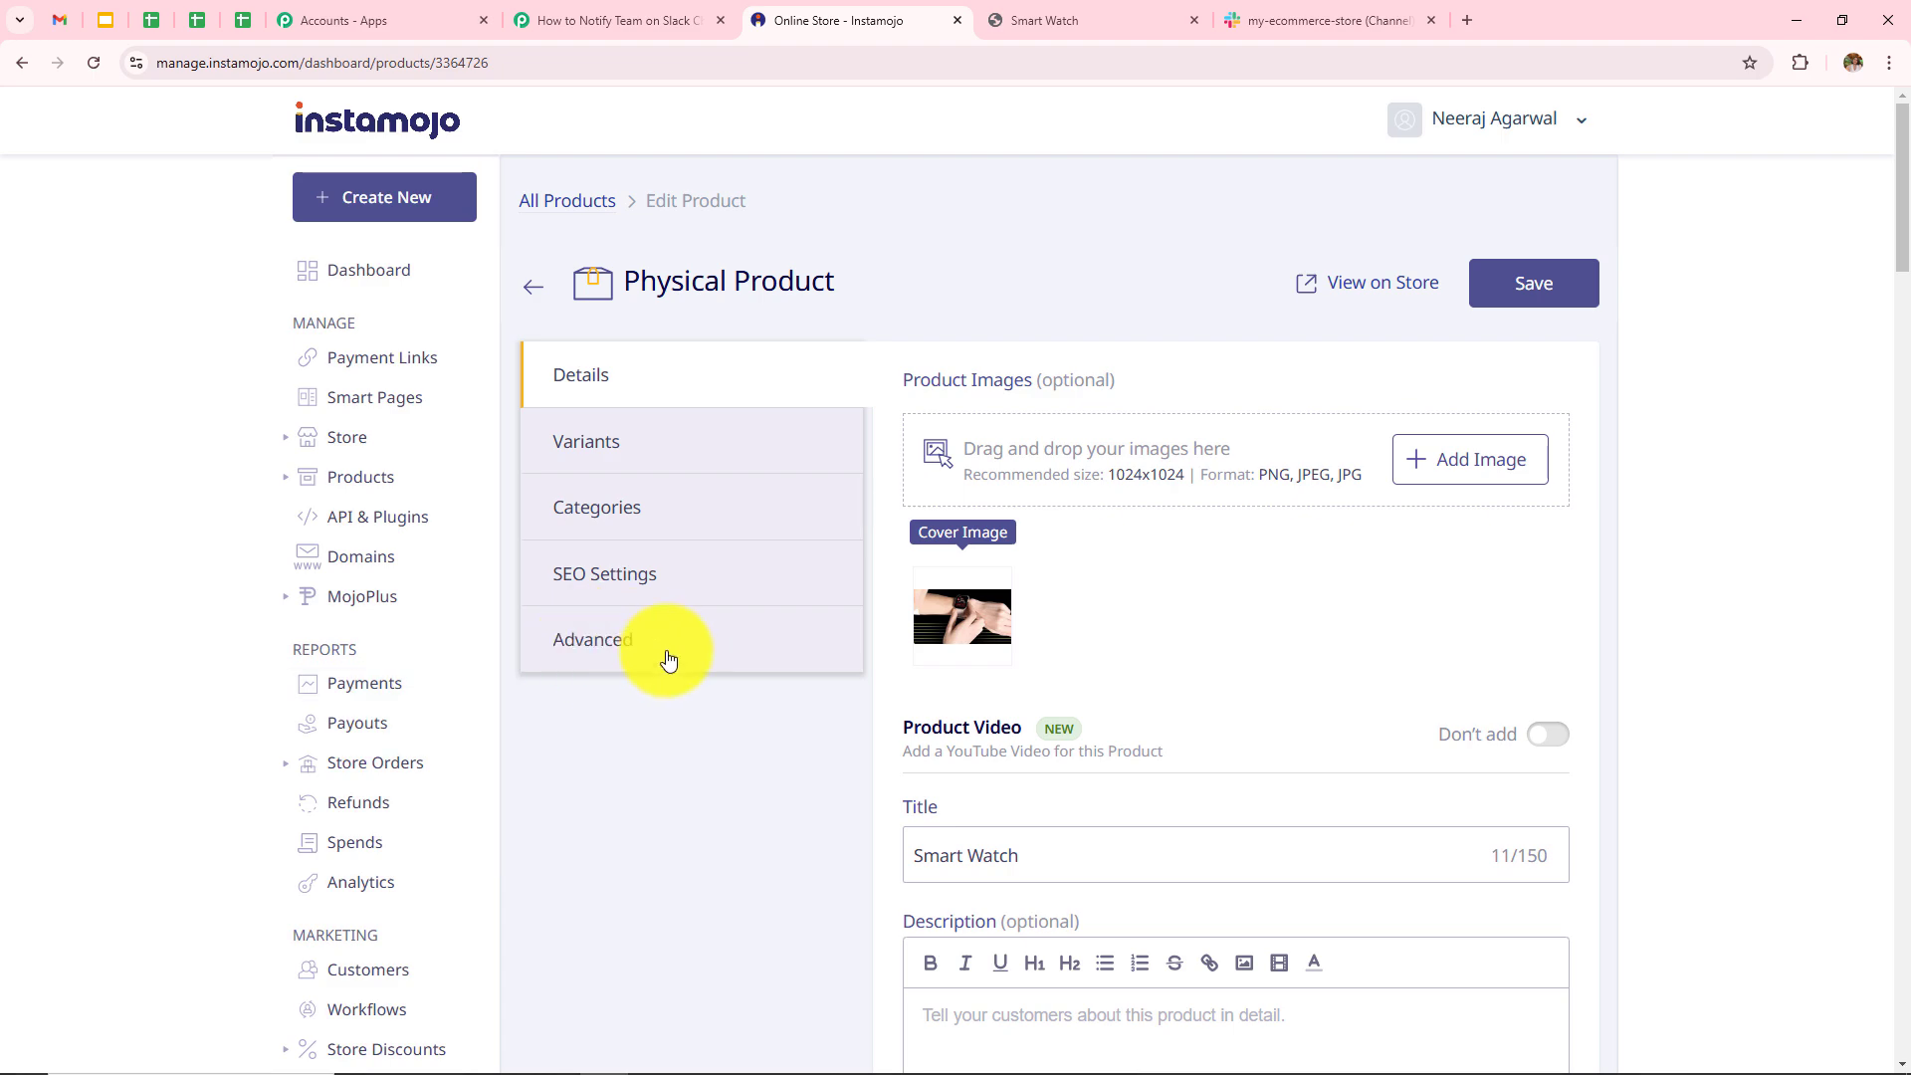
left_click(609, 645)
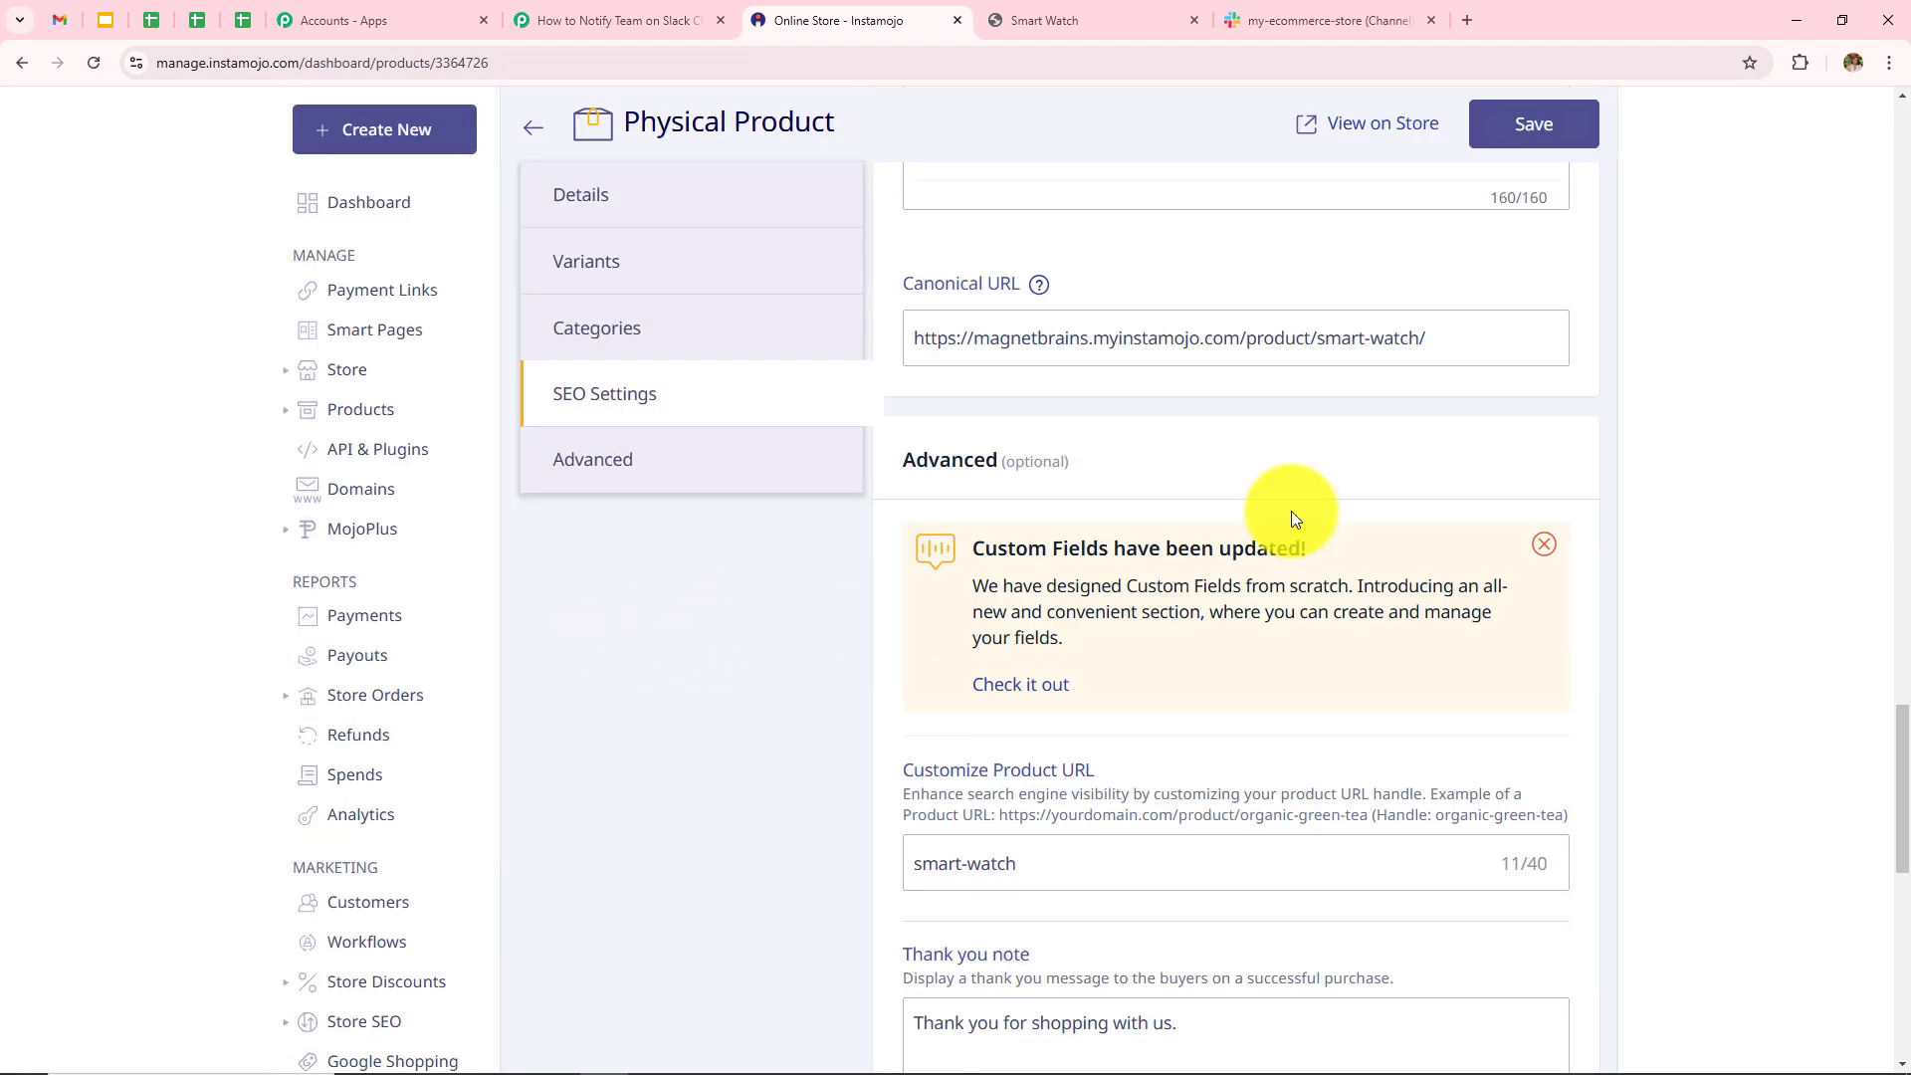
scroll(1187, 584, "down", 8)
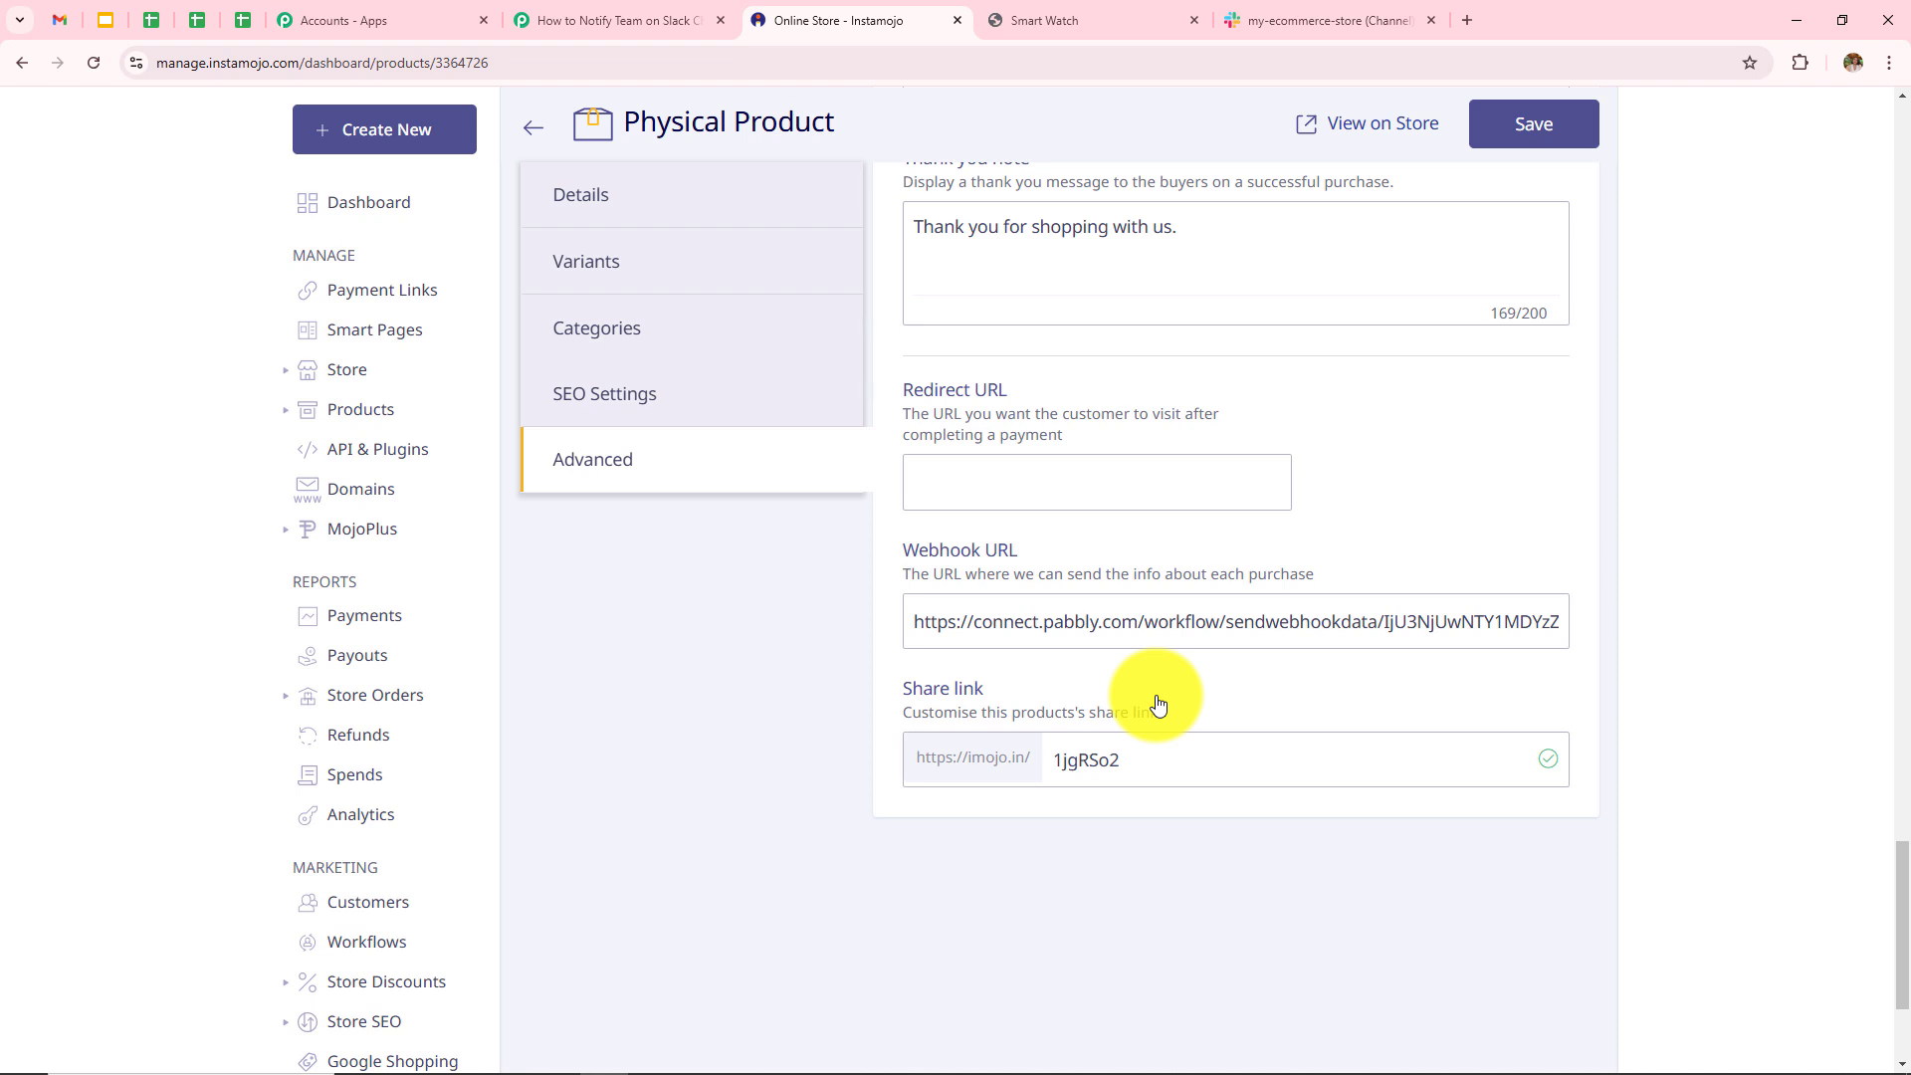
left_click_drag(910, 622, 1855, 624)
key("BackSpace")
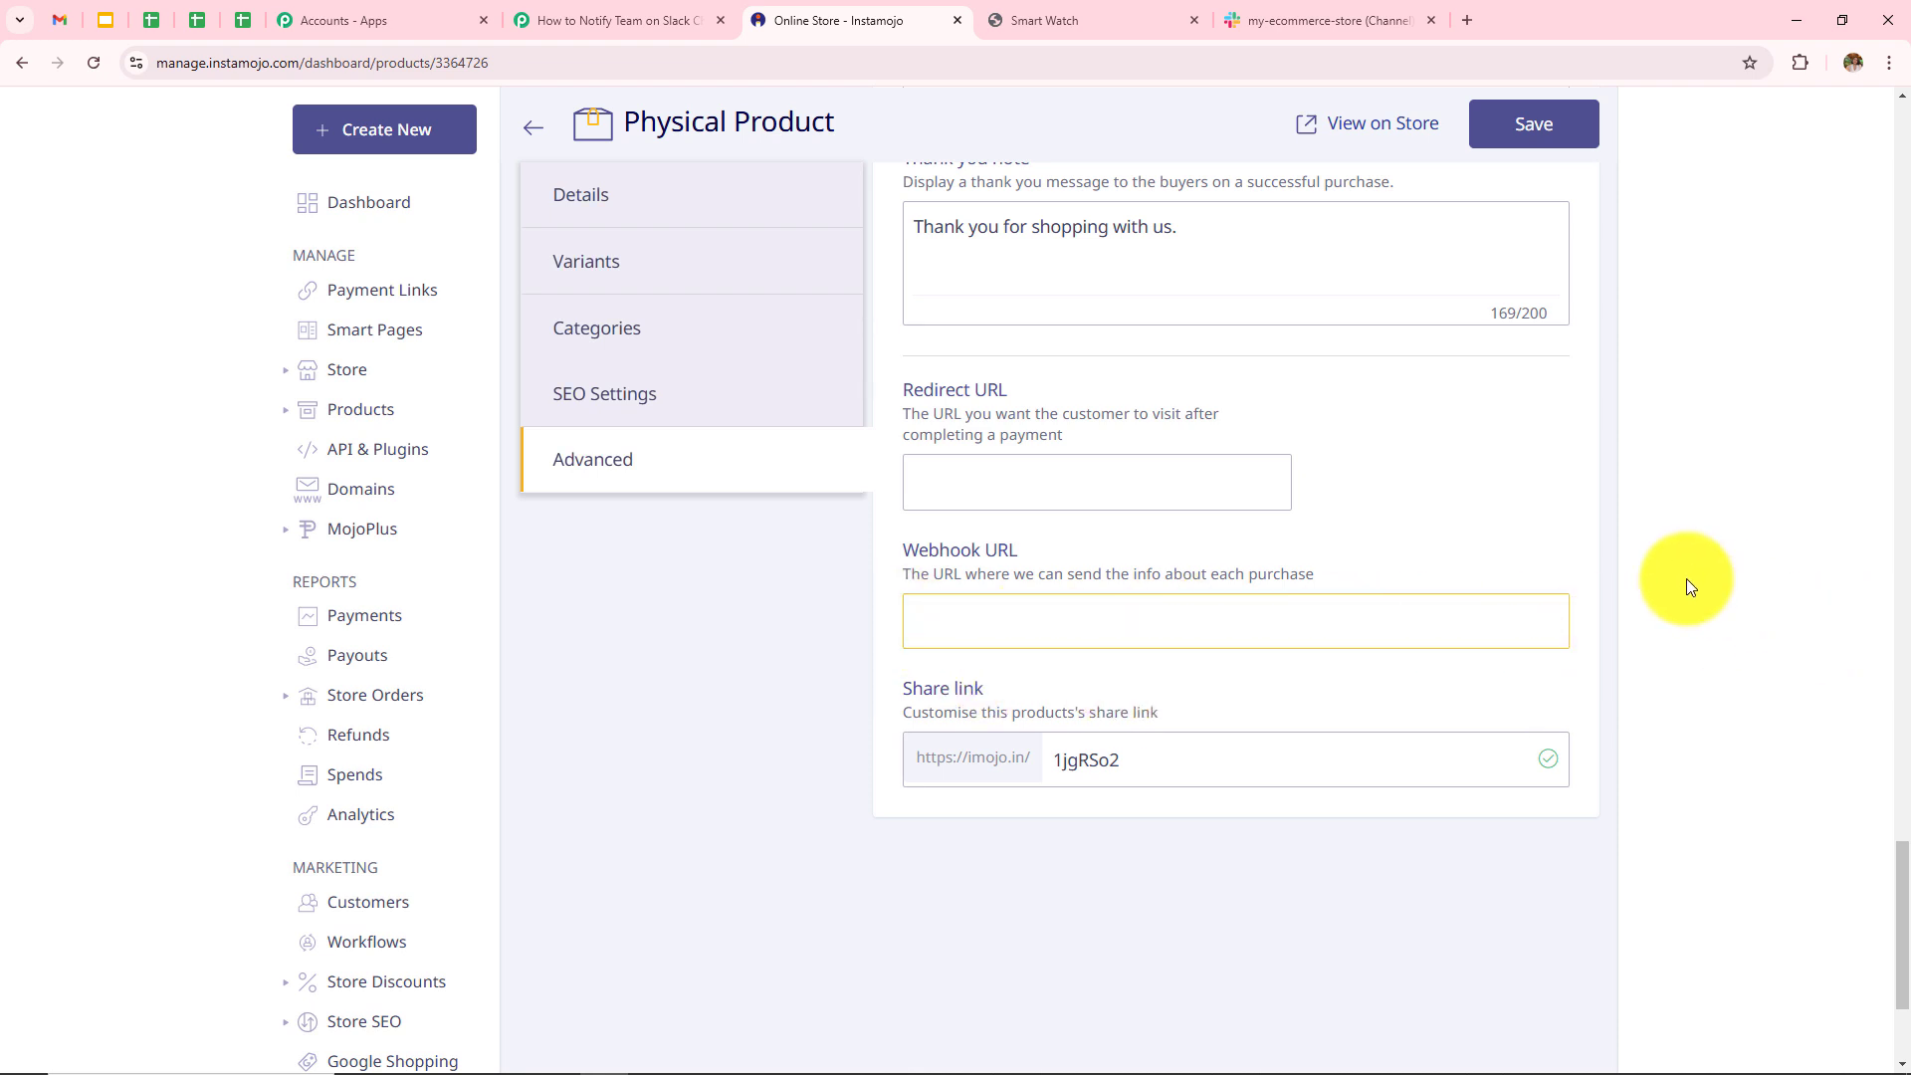
Put the copied Pabbly Connect webhook URL into the Webhook URL field and save the product.
left_click(617, 20)
left_click(1498, 672)
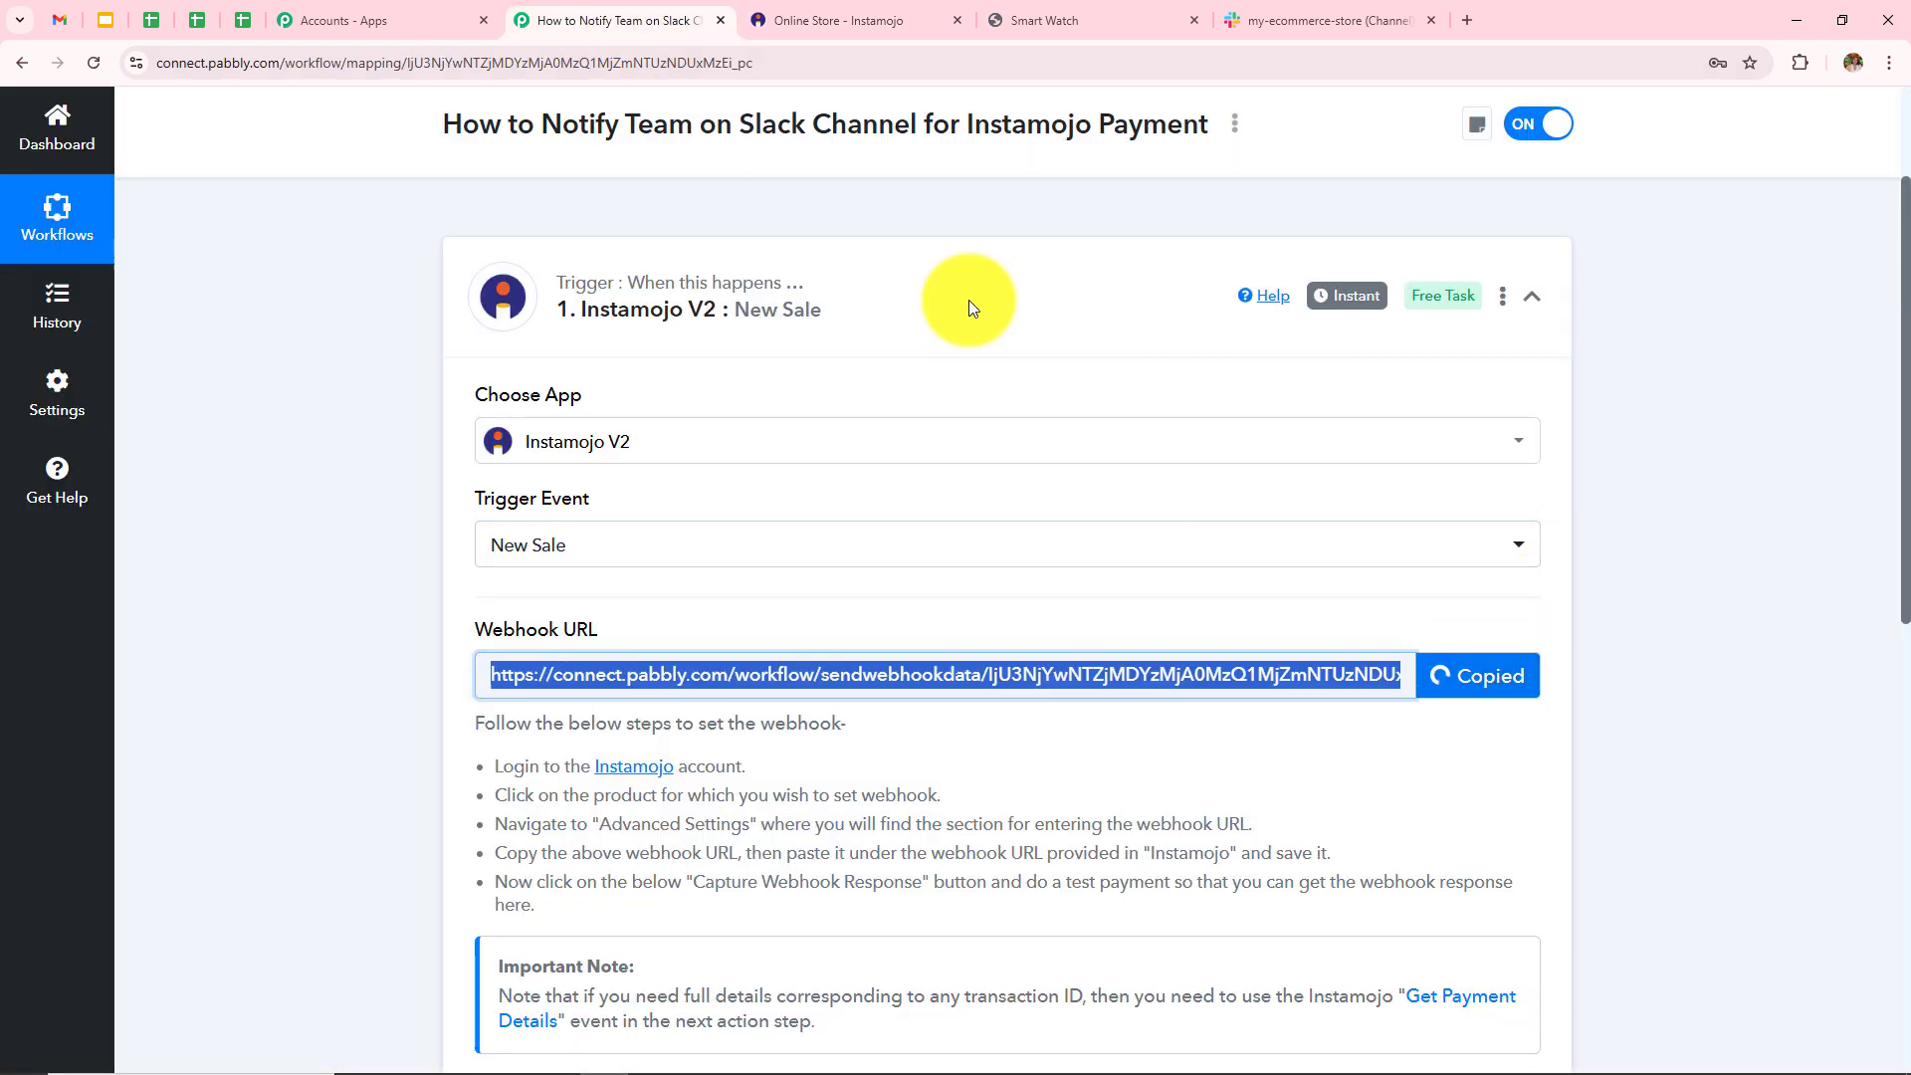
left_click(856, 20)
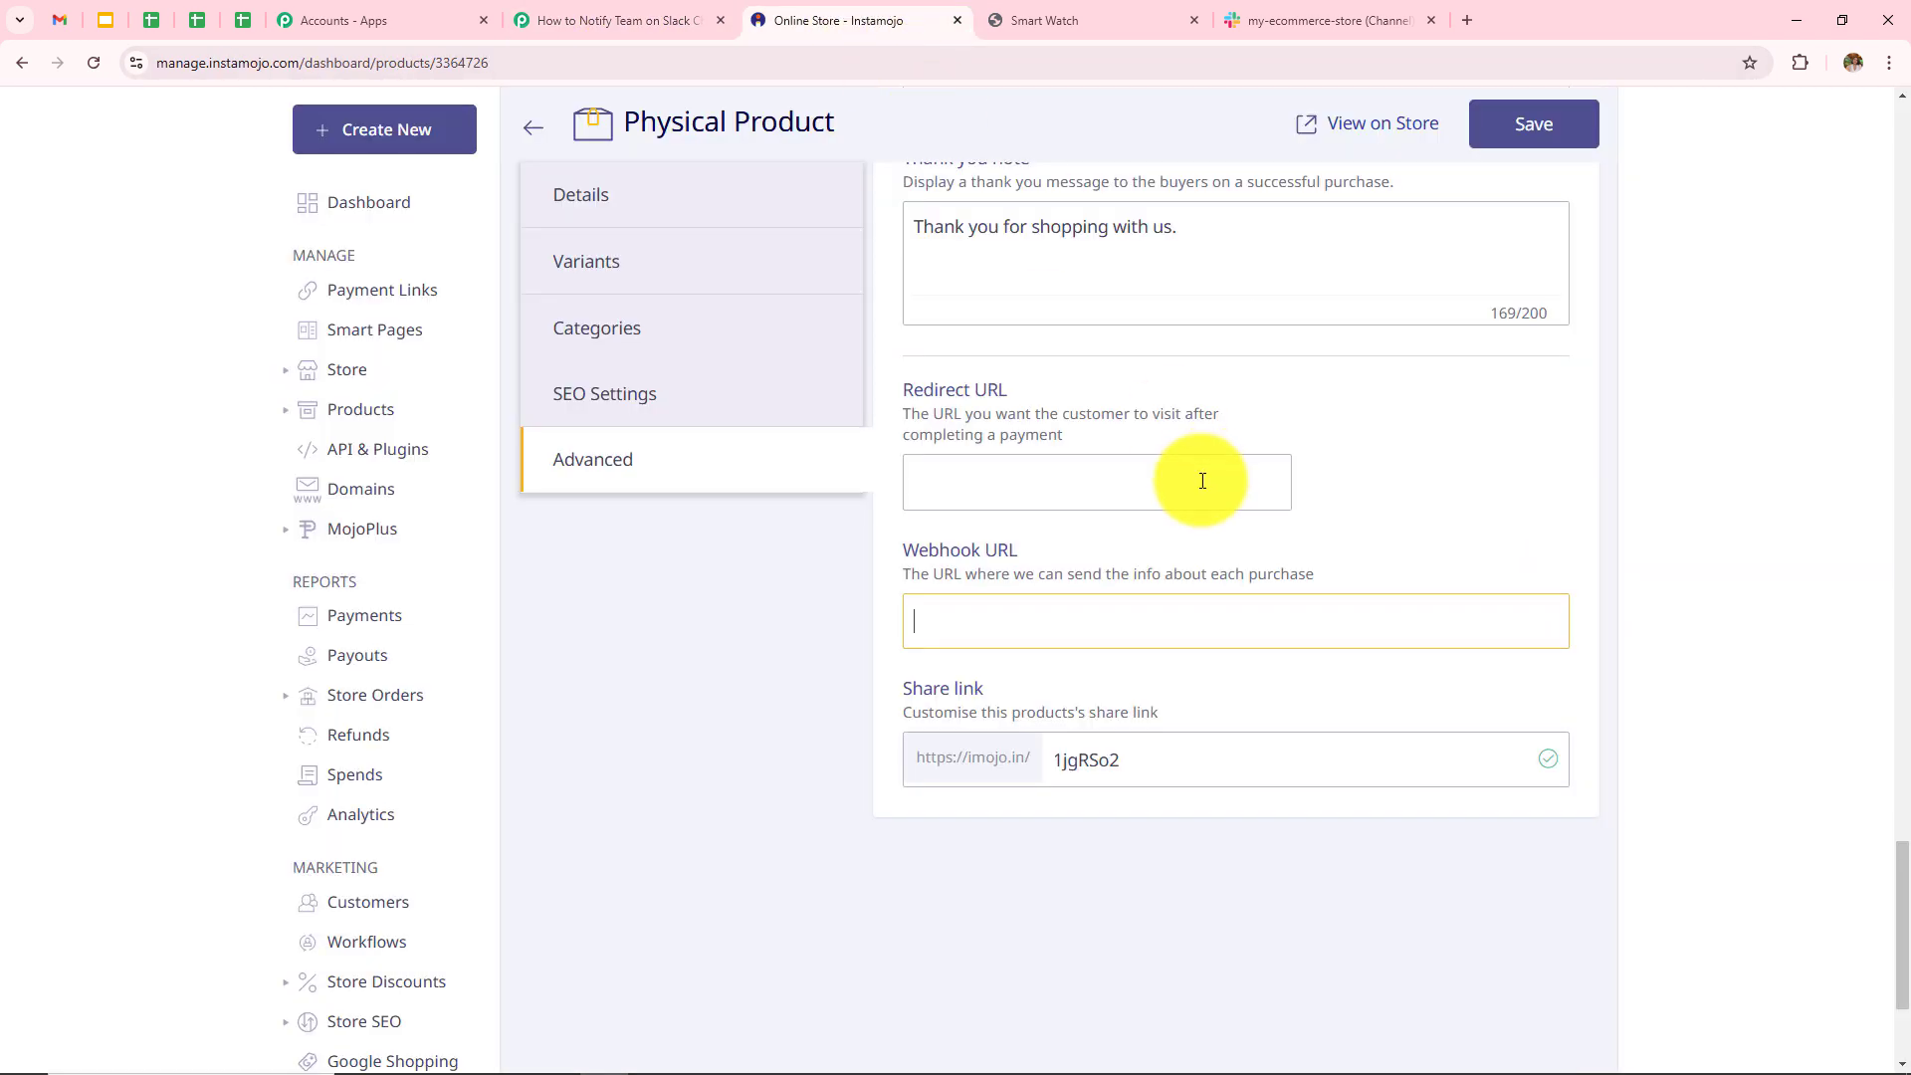
left_click(1139, 635)
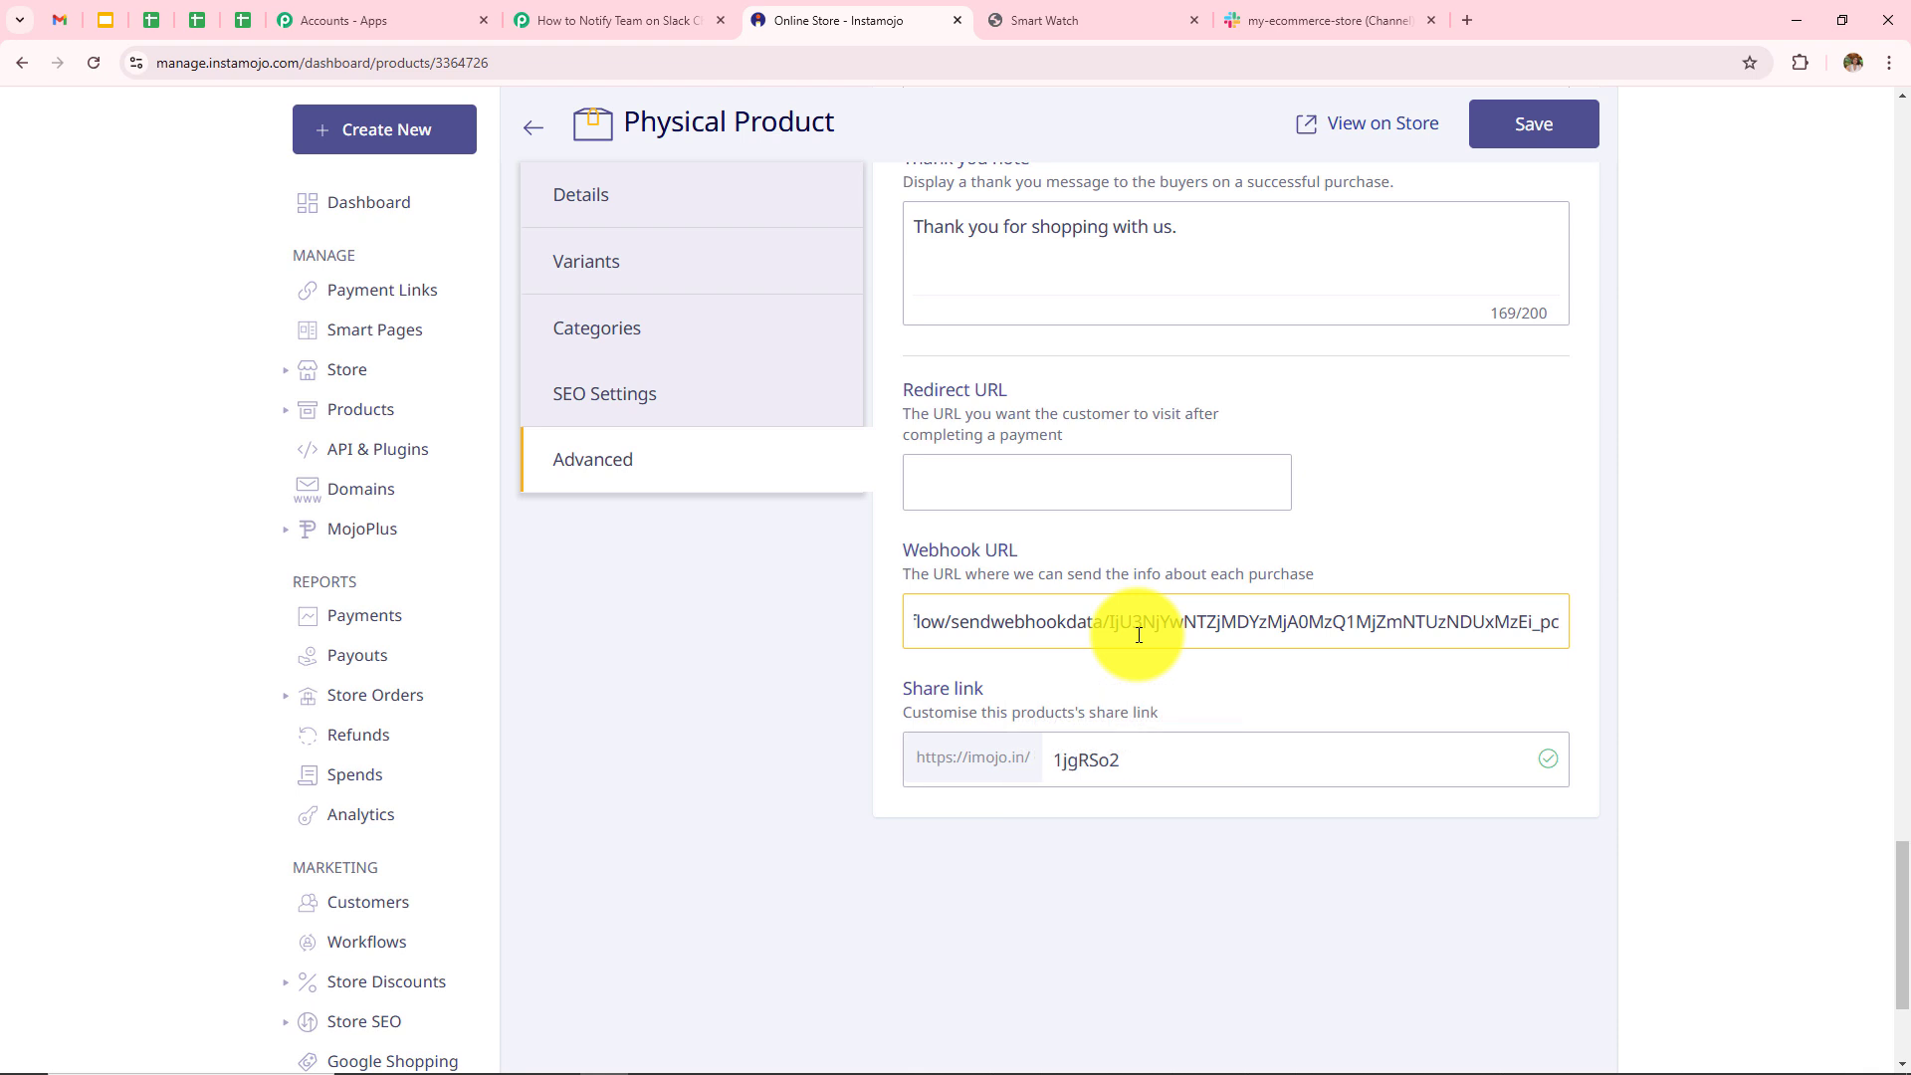
left_click(1498, 140)
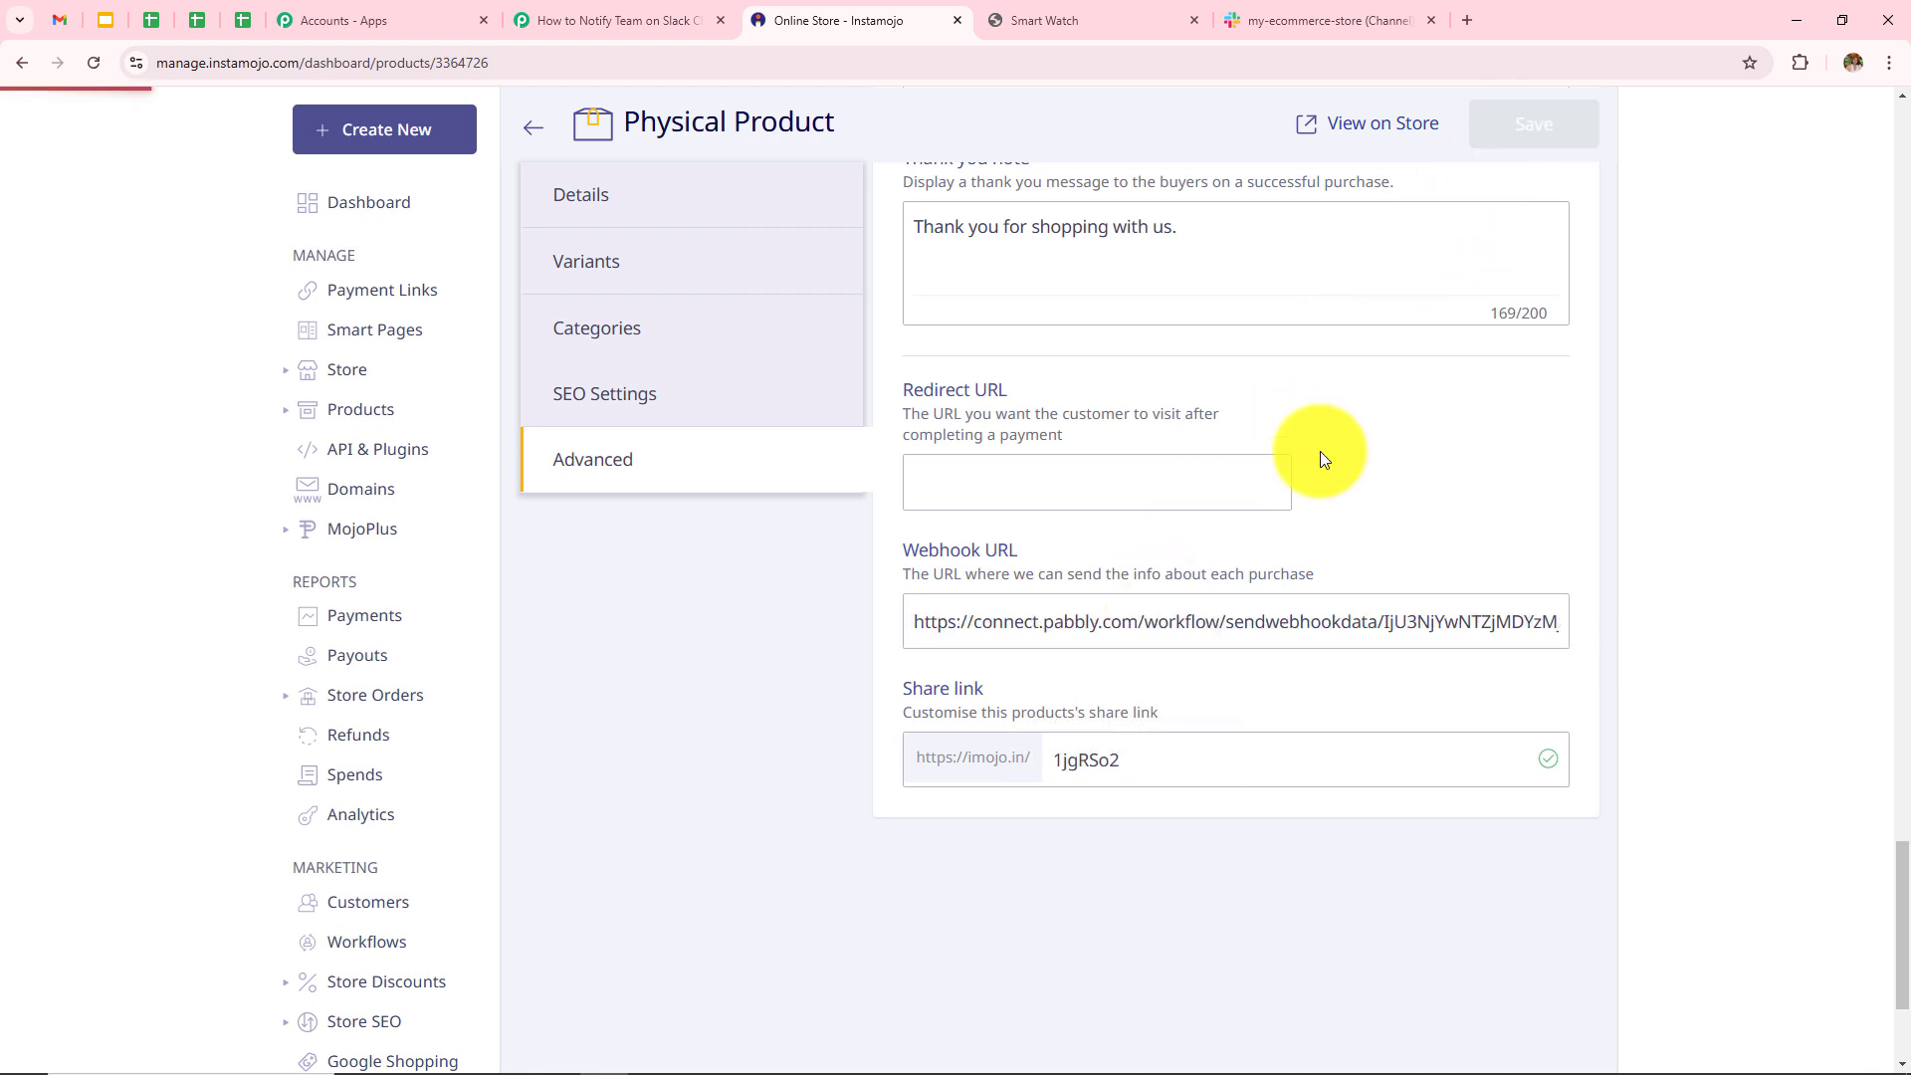
left_click_drag(820, 115, 1118, 111)
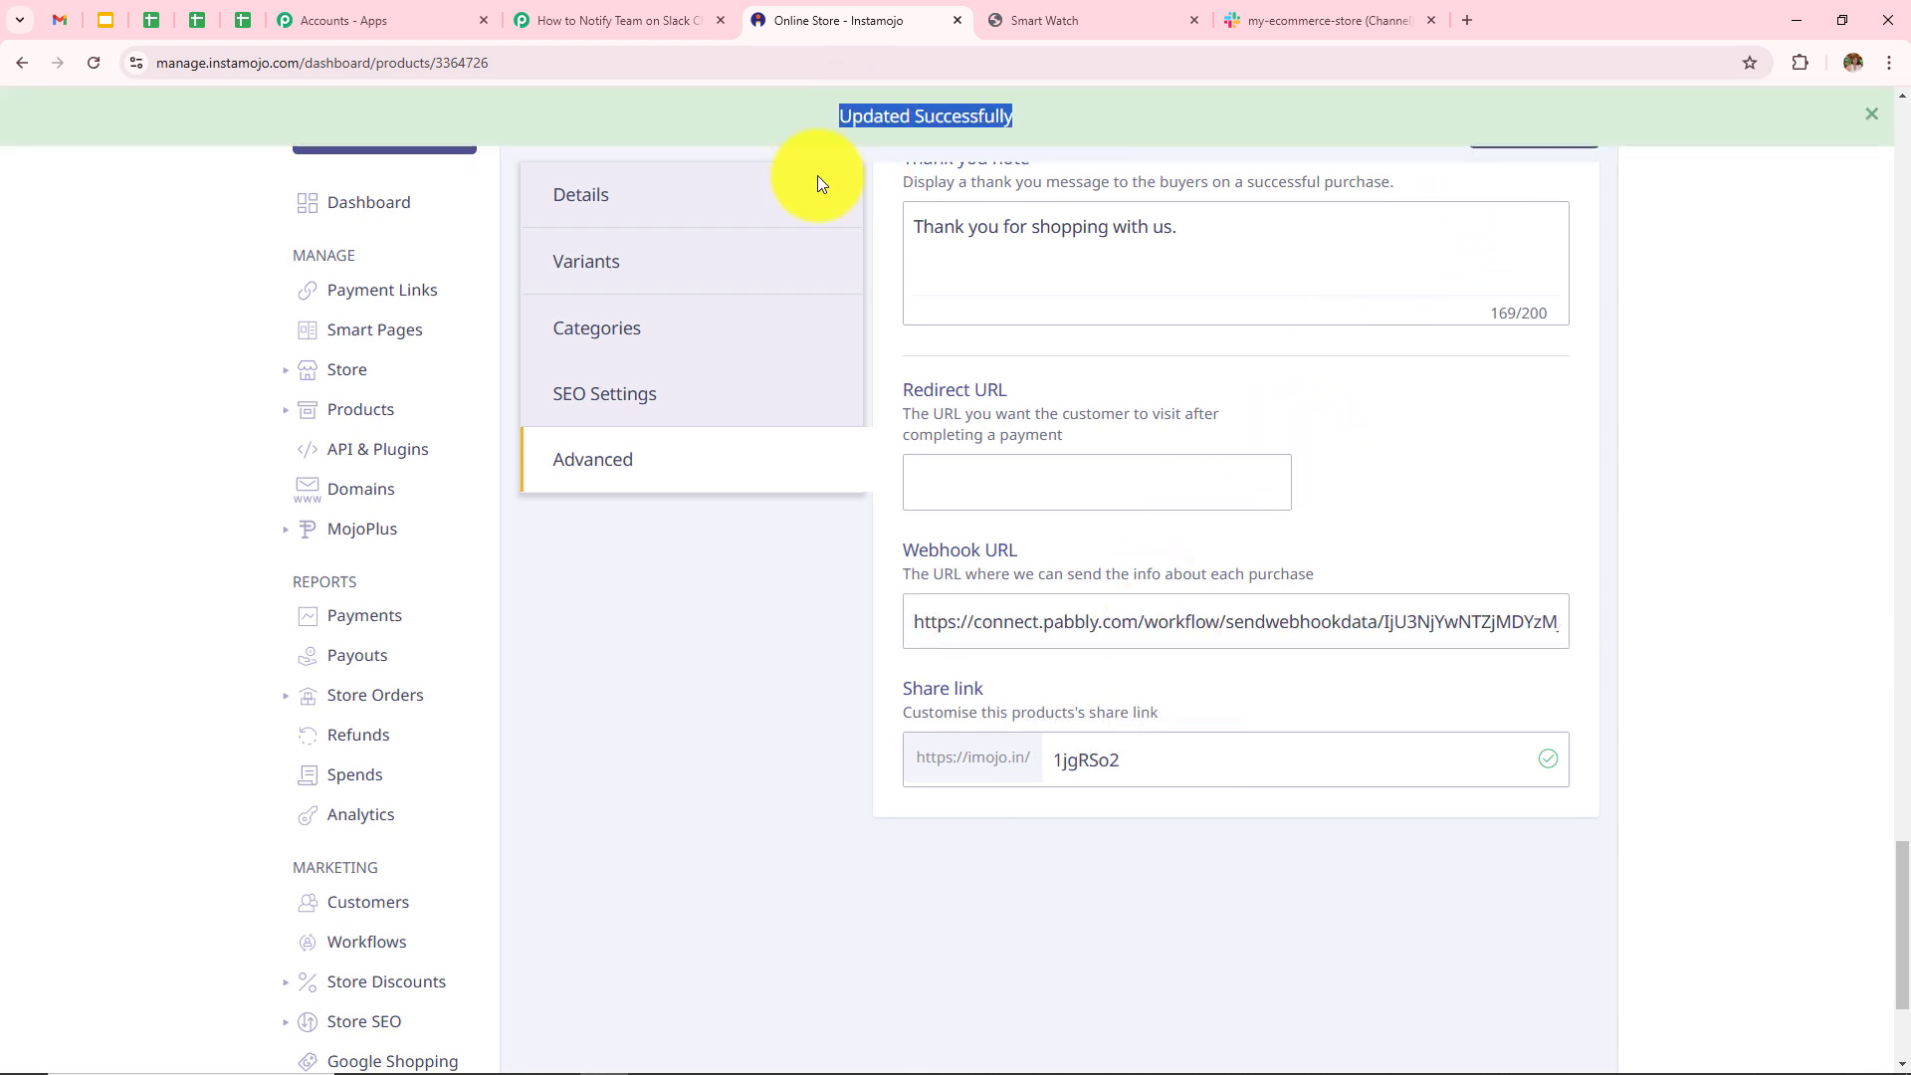
Check the trigger's 'Waiting For Webhook Response' note, then go to the ₹9 Smart Watch store page.
left_click(597, 18)
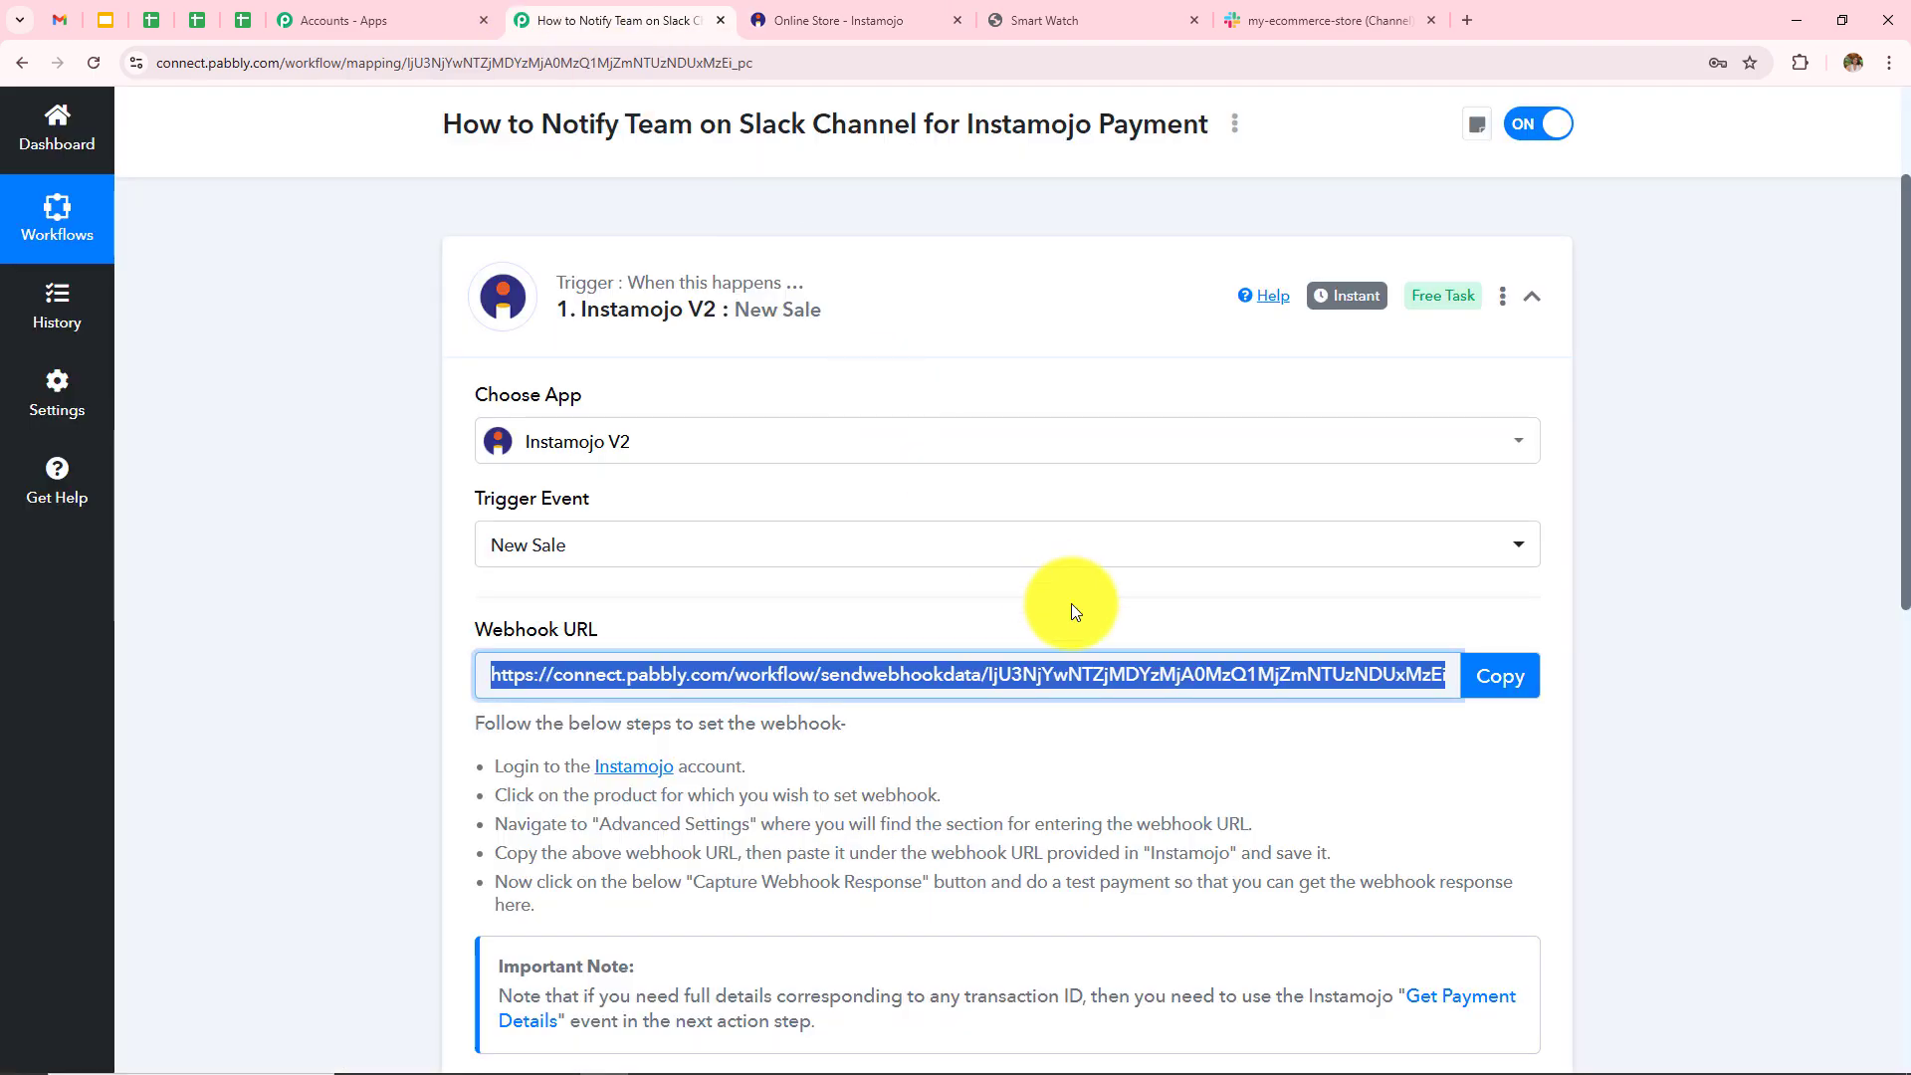
scroll(1071, 604, "down", 5)
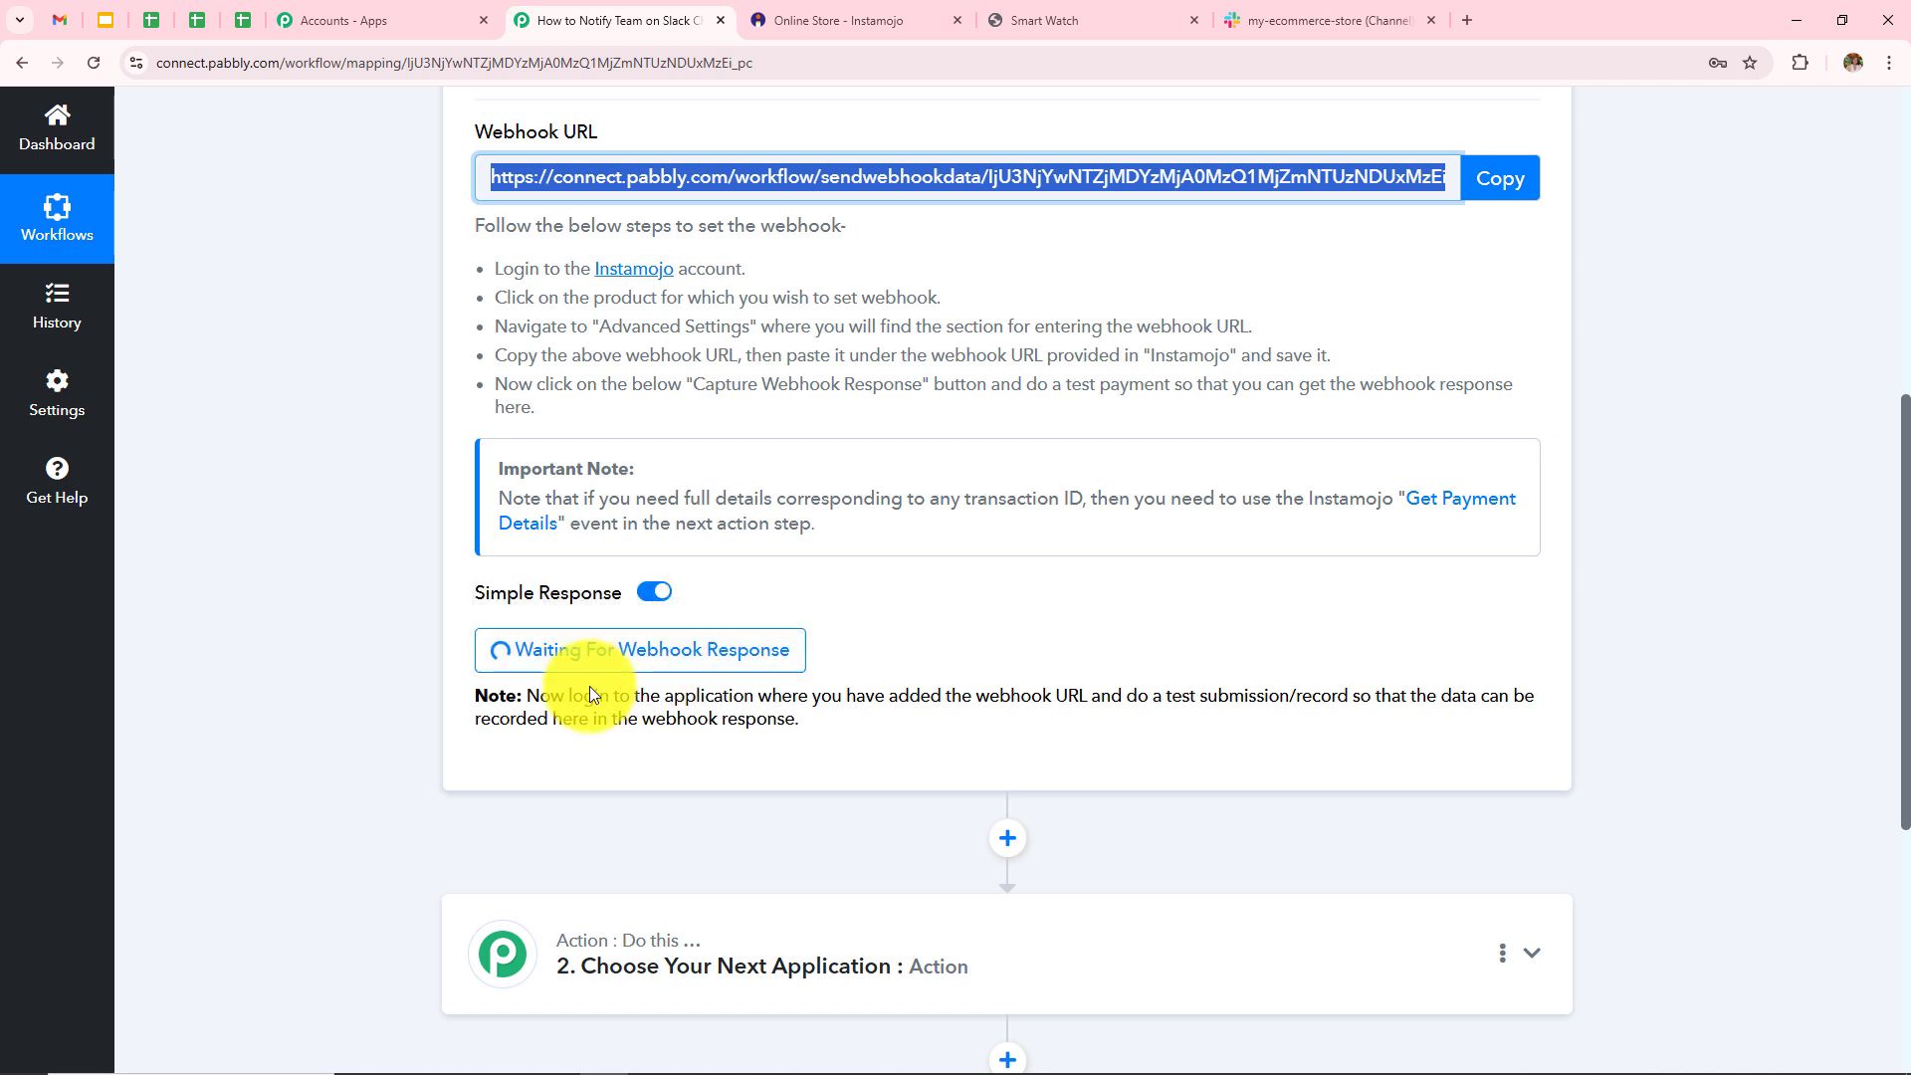
left_click(642, 715)
triple_click(642, 714)
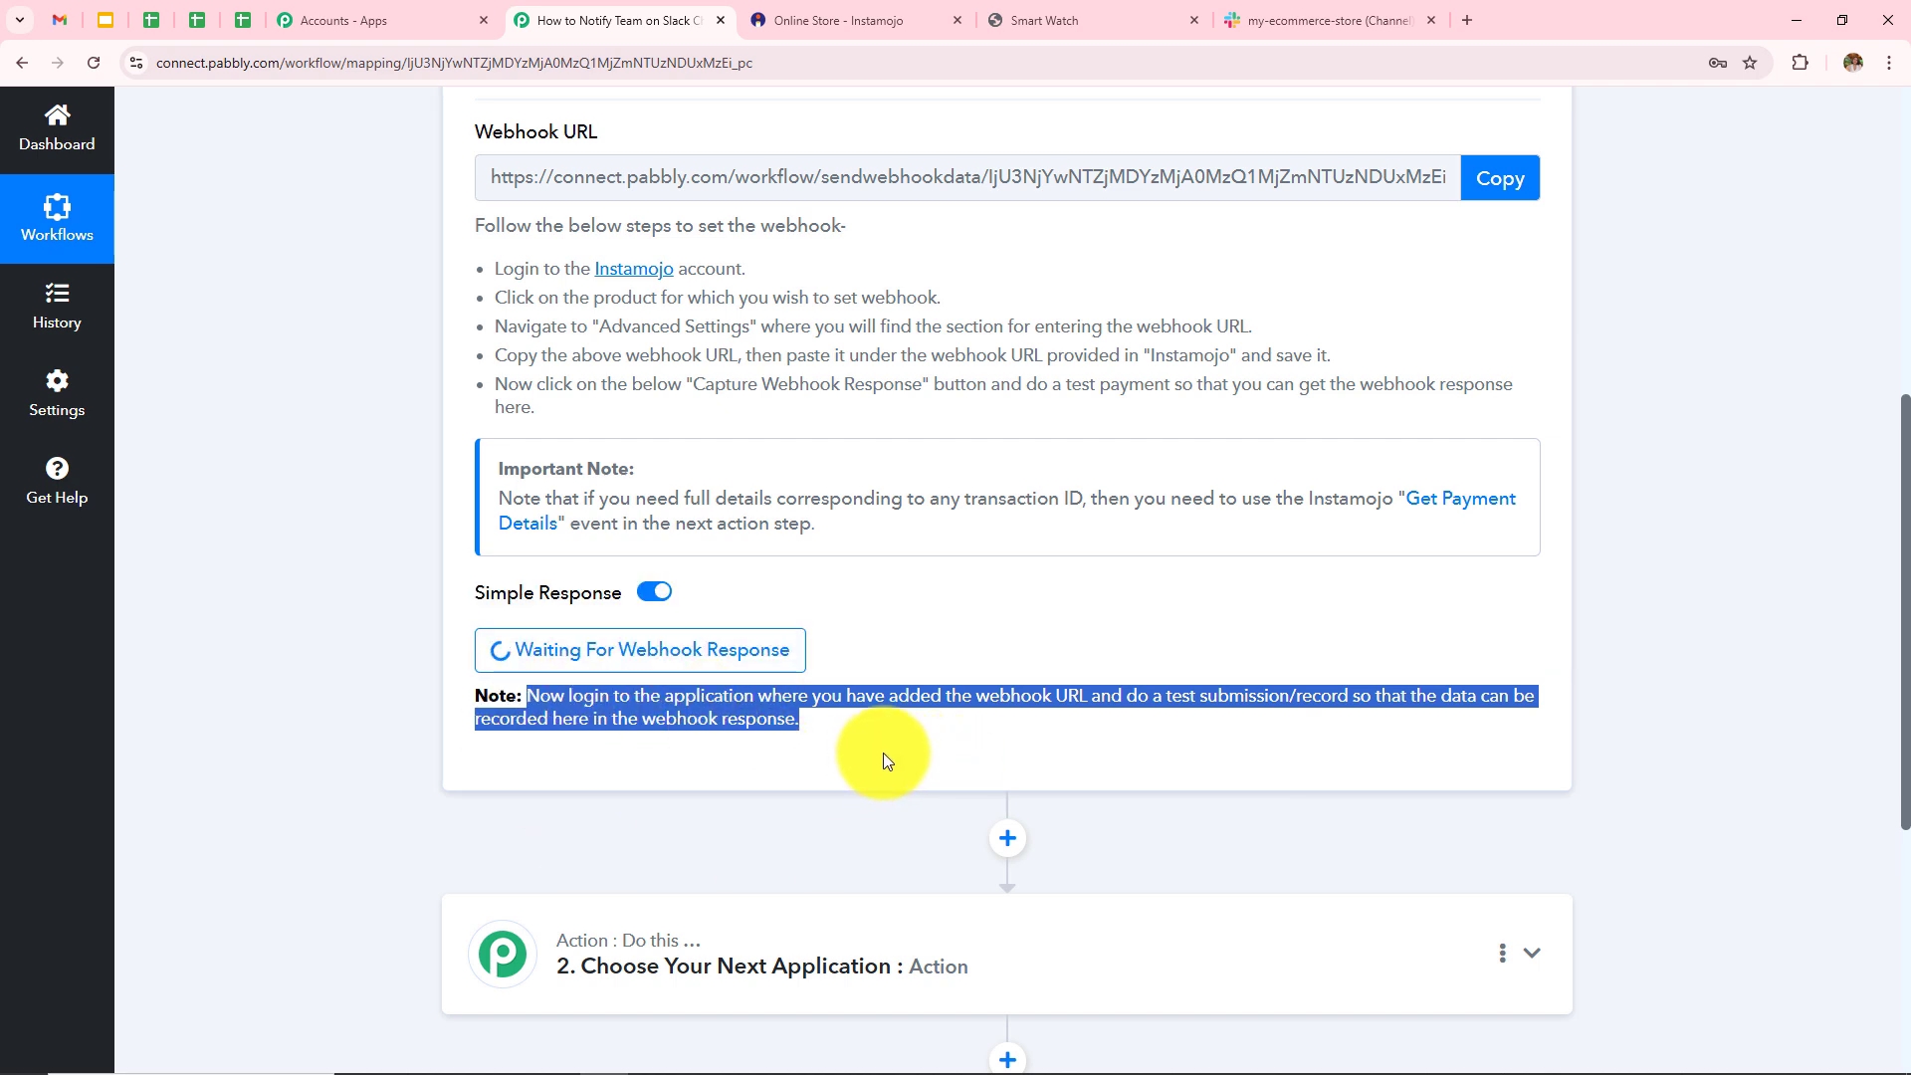
scroll(884, 760, "down", 2)
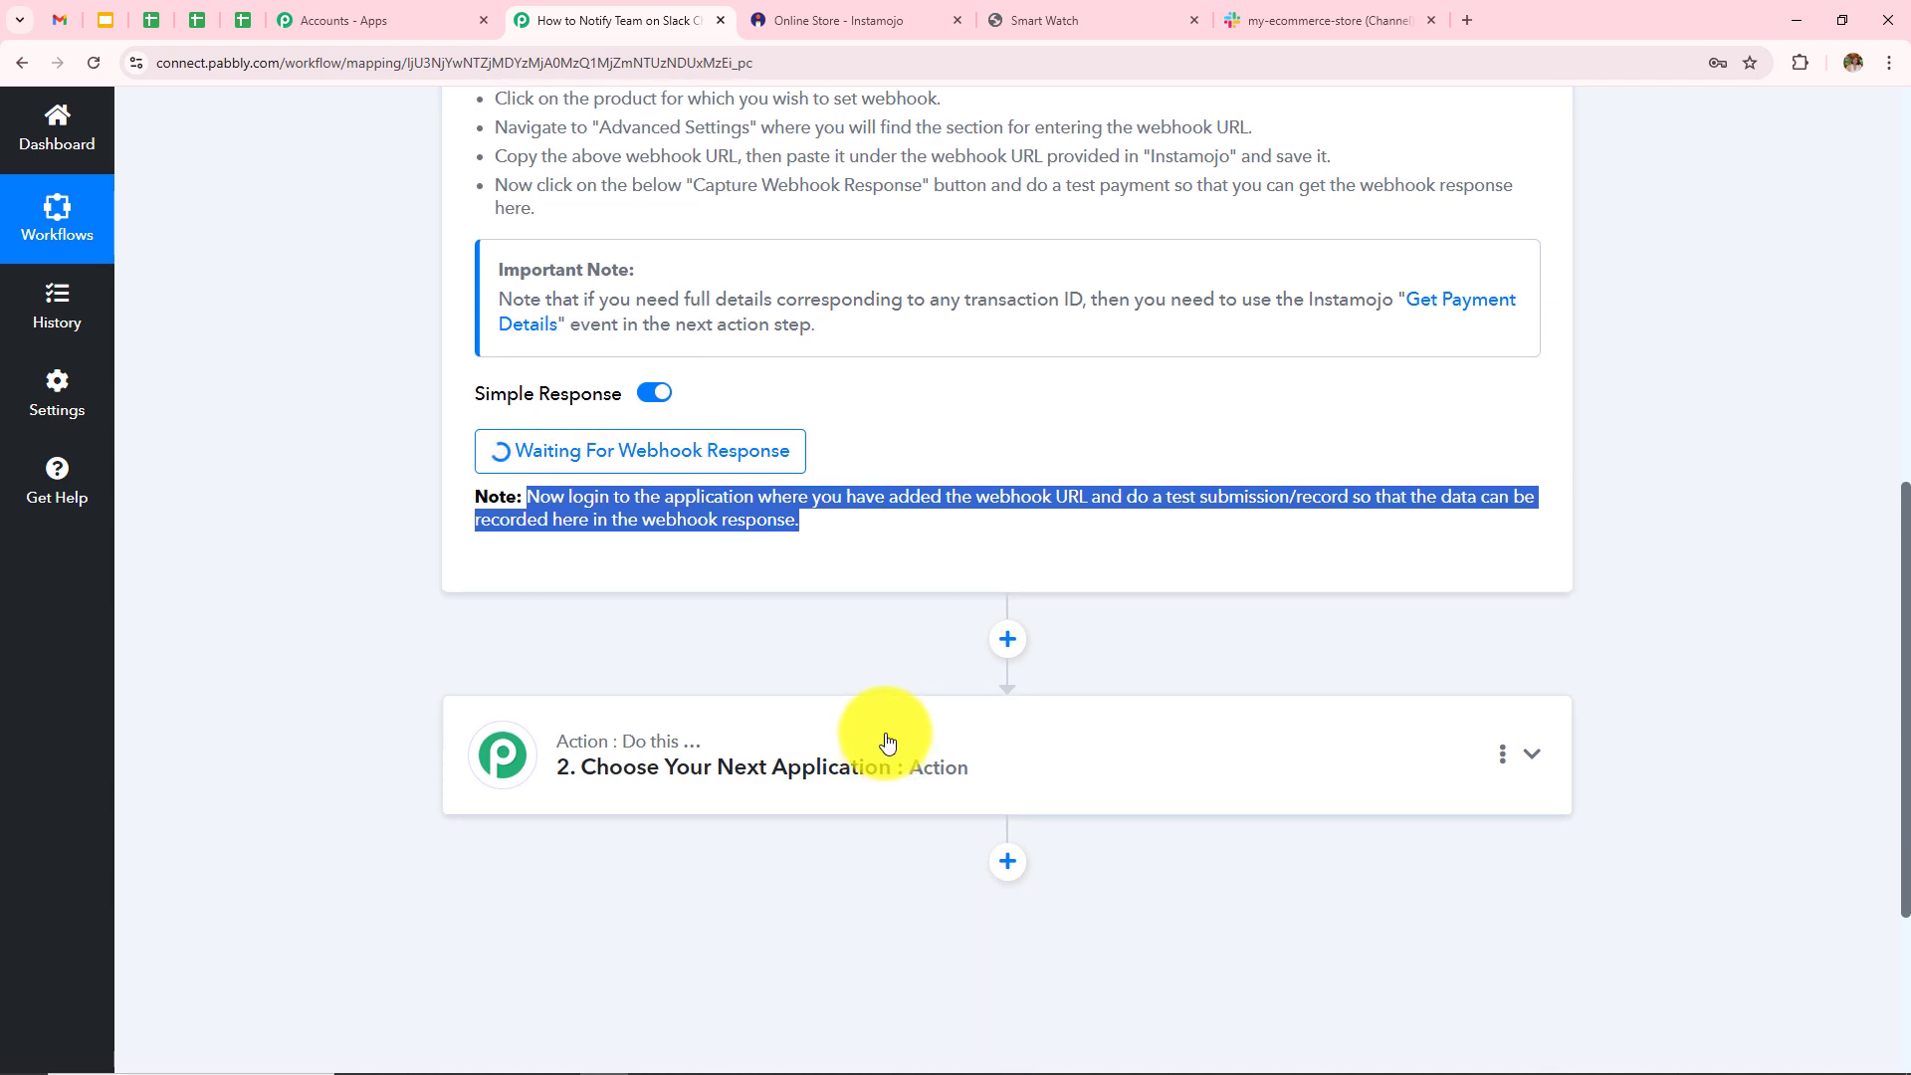
left_click(1075, 20)
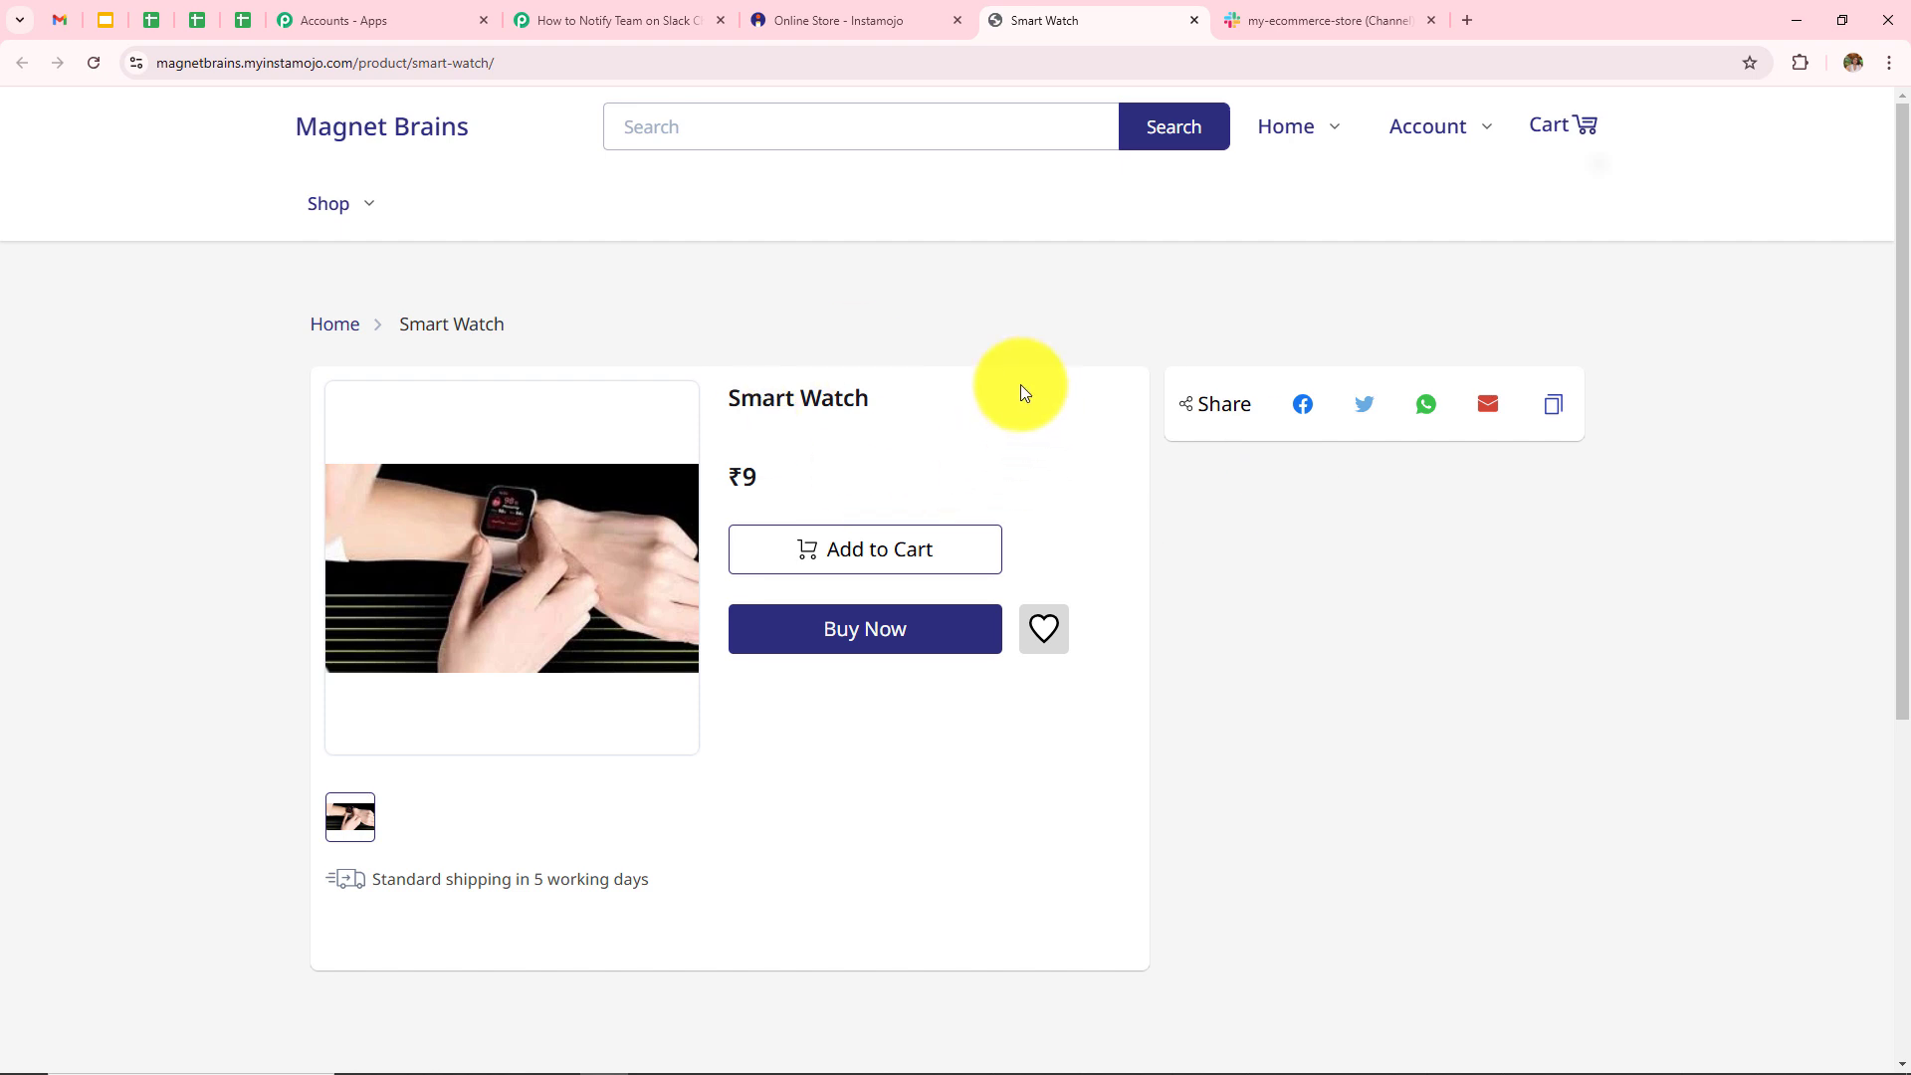
Add the Smart Watch to the cart and start checkout with Buy Now.
left_click(593, 20)
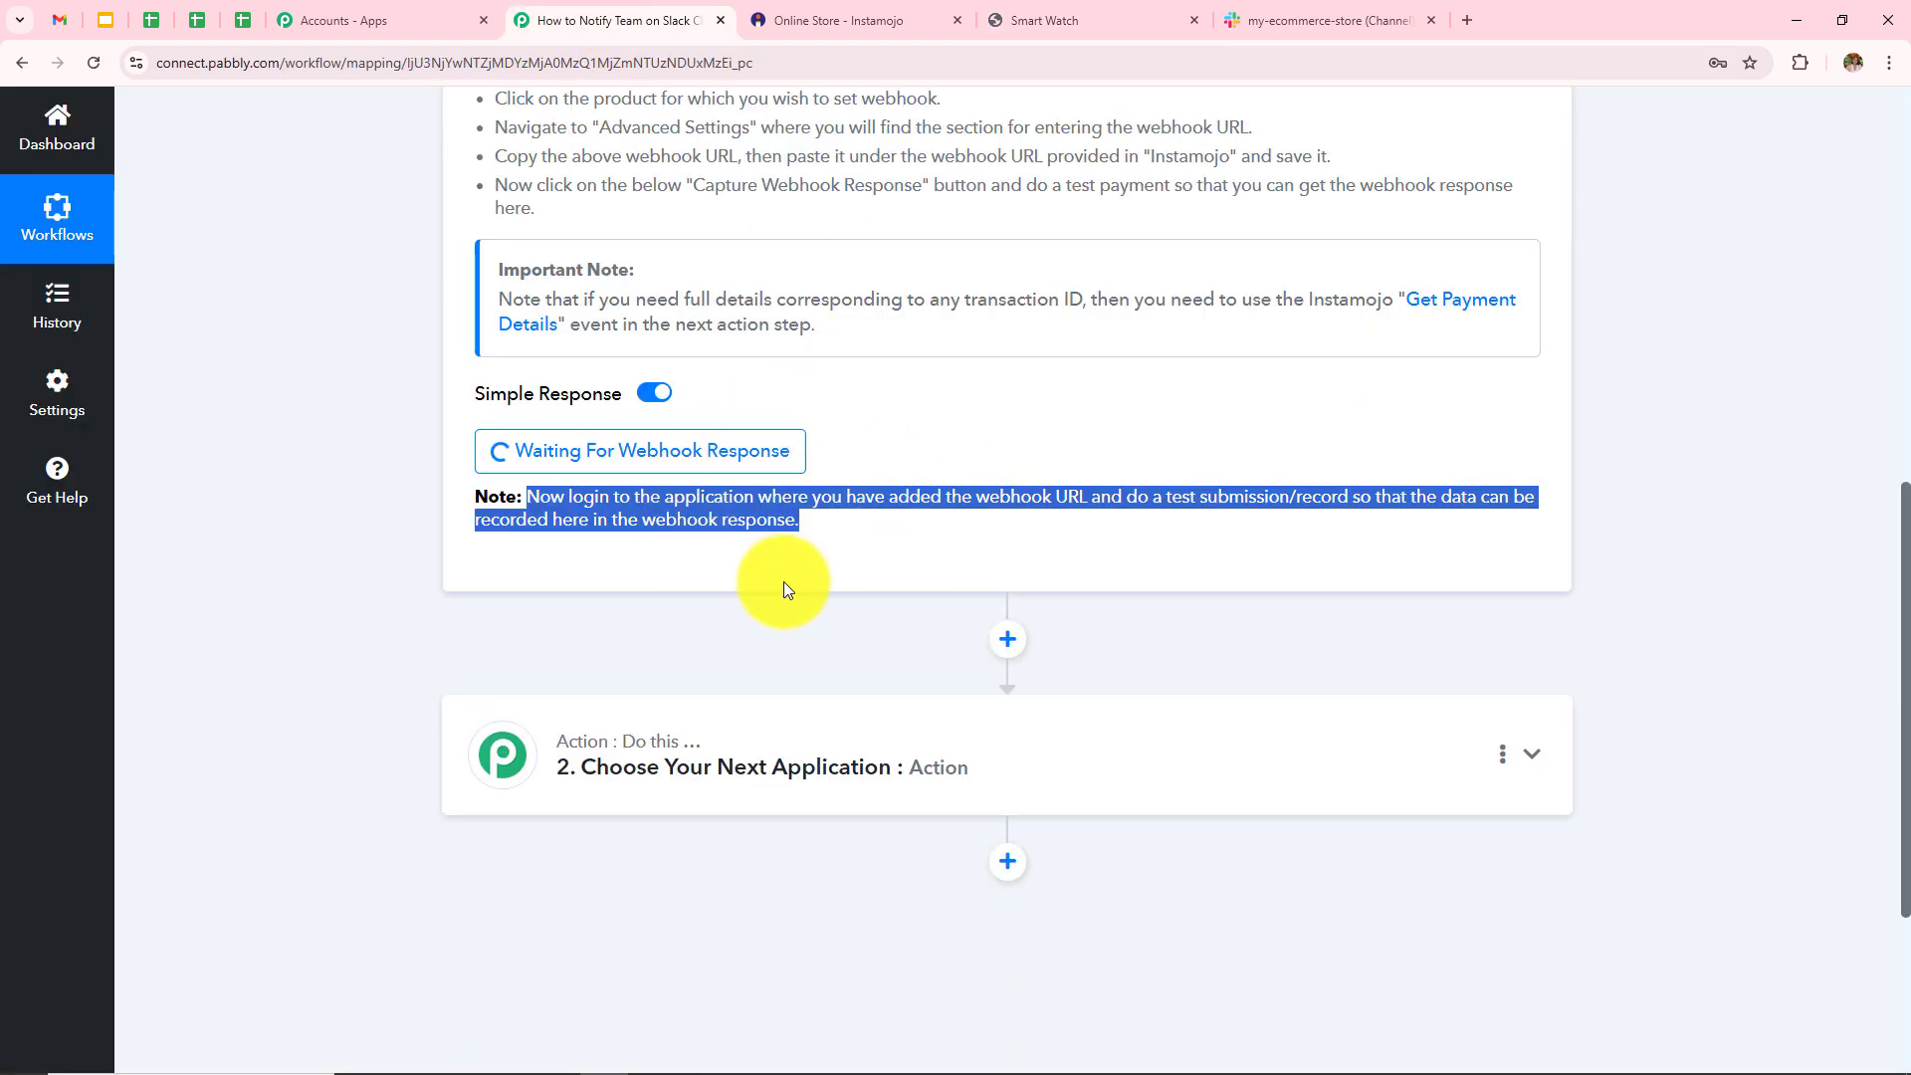
scroll(784, 582, "up", 1)
scroll(771, 569, "up", 1)
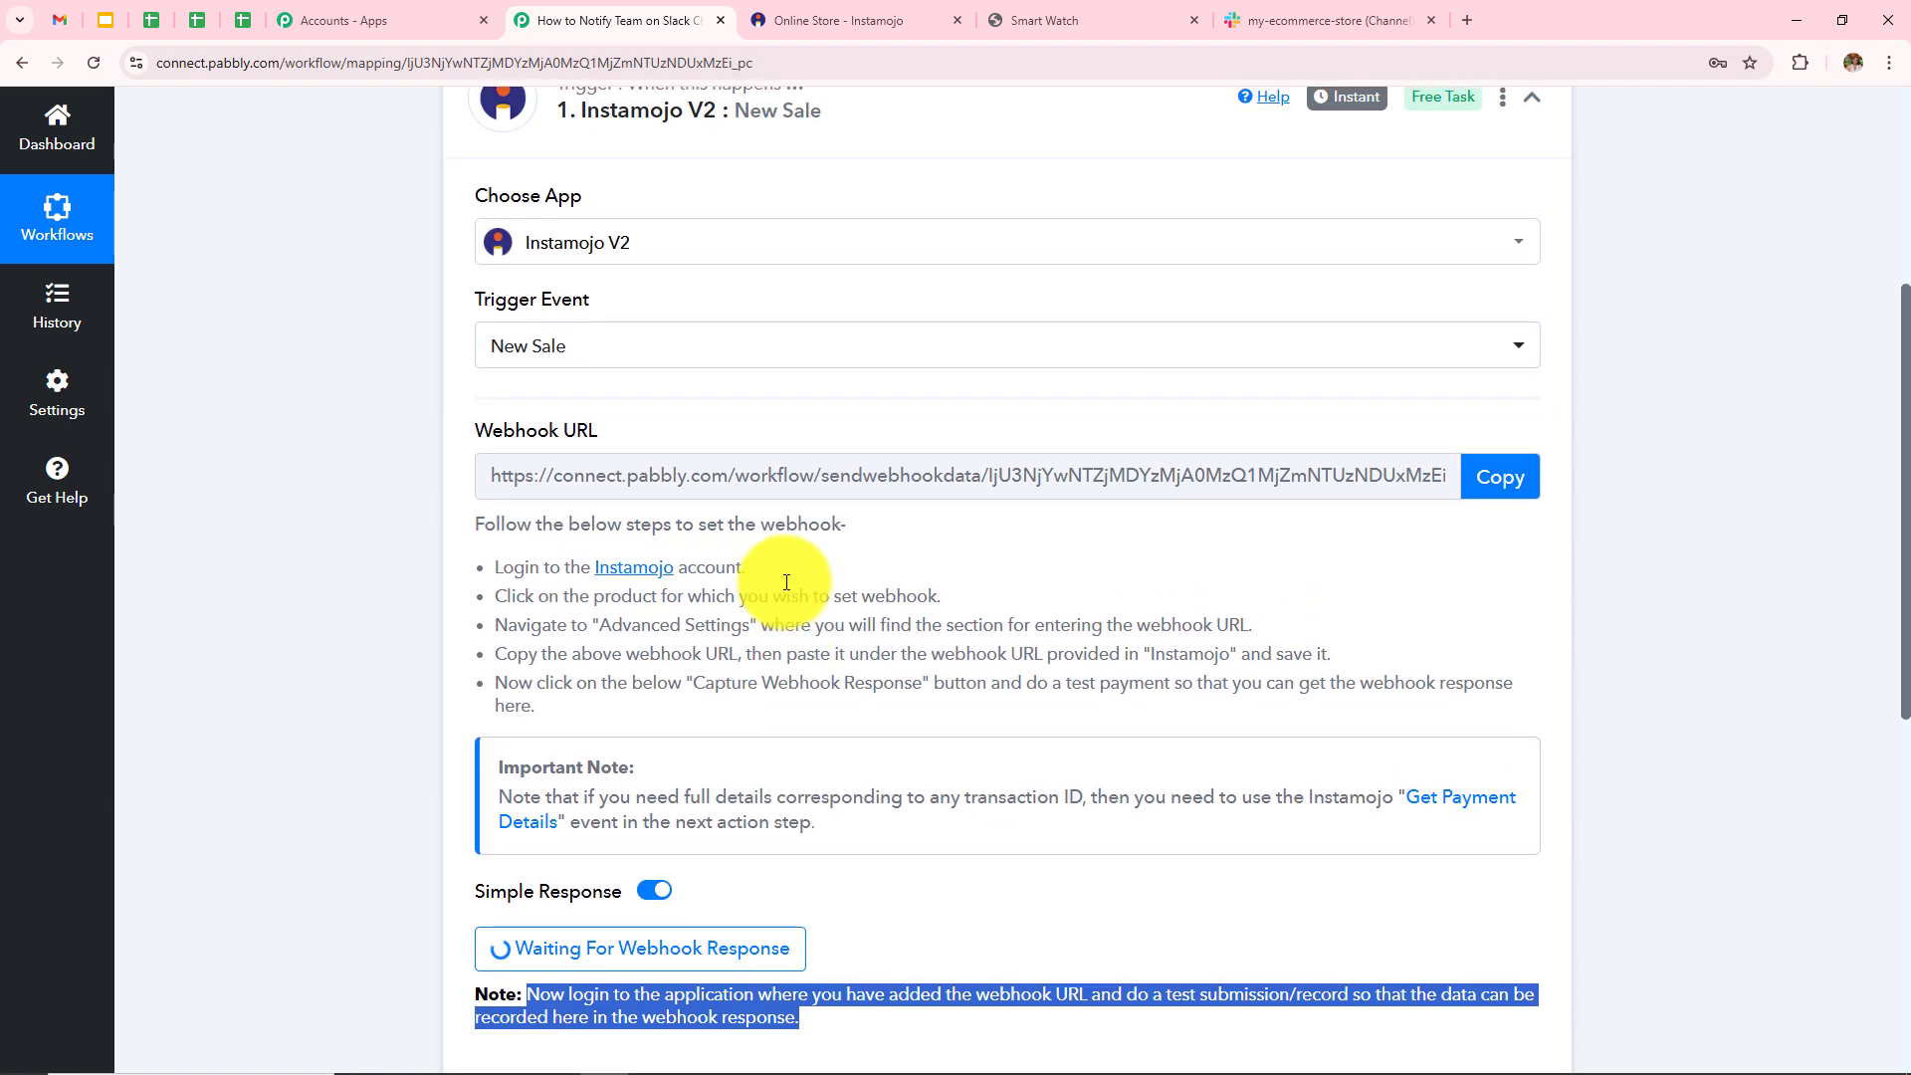
scroll(930, 697, "down", 3)
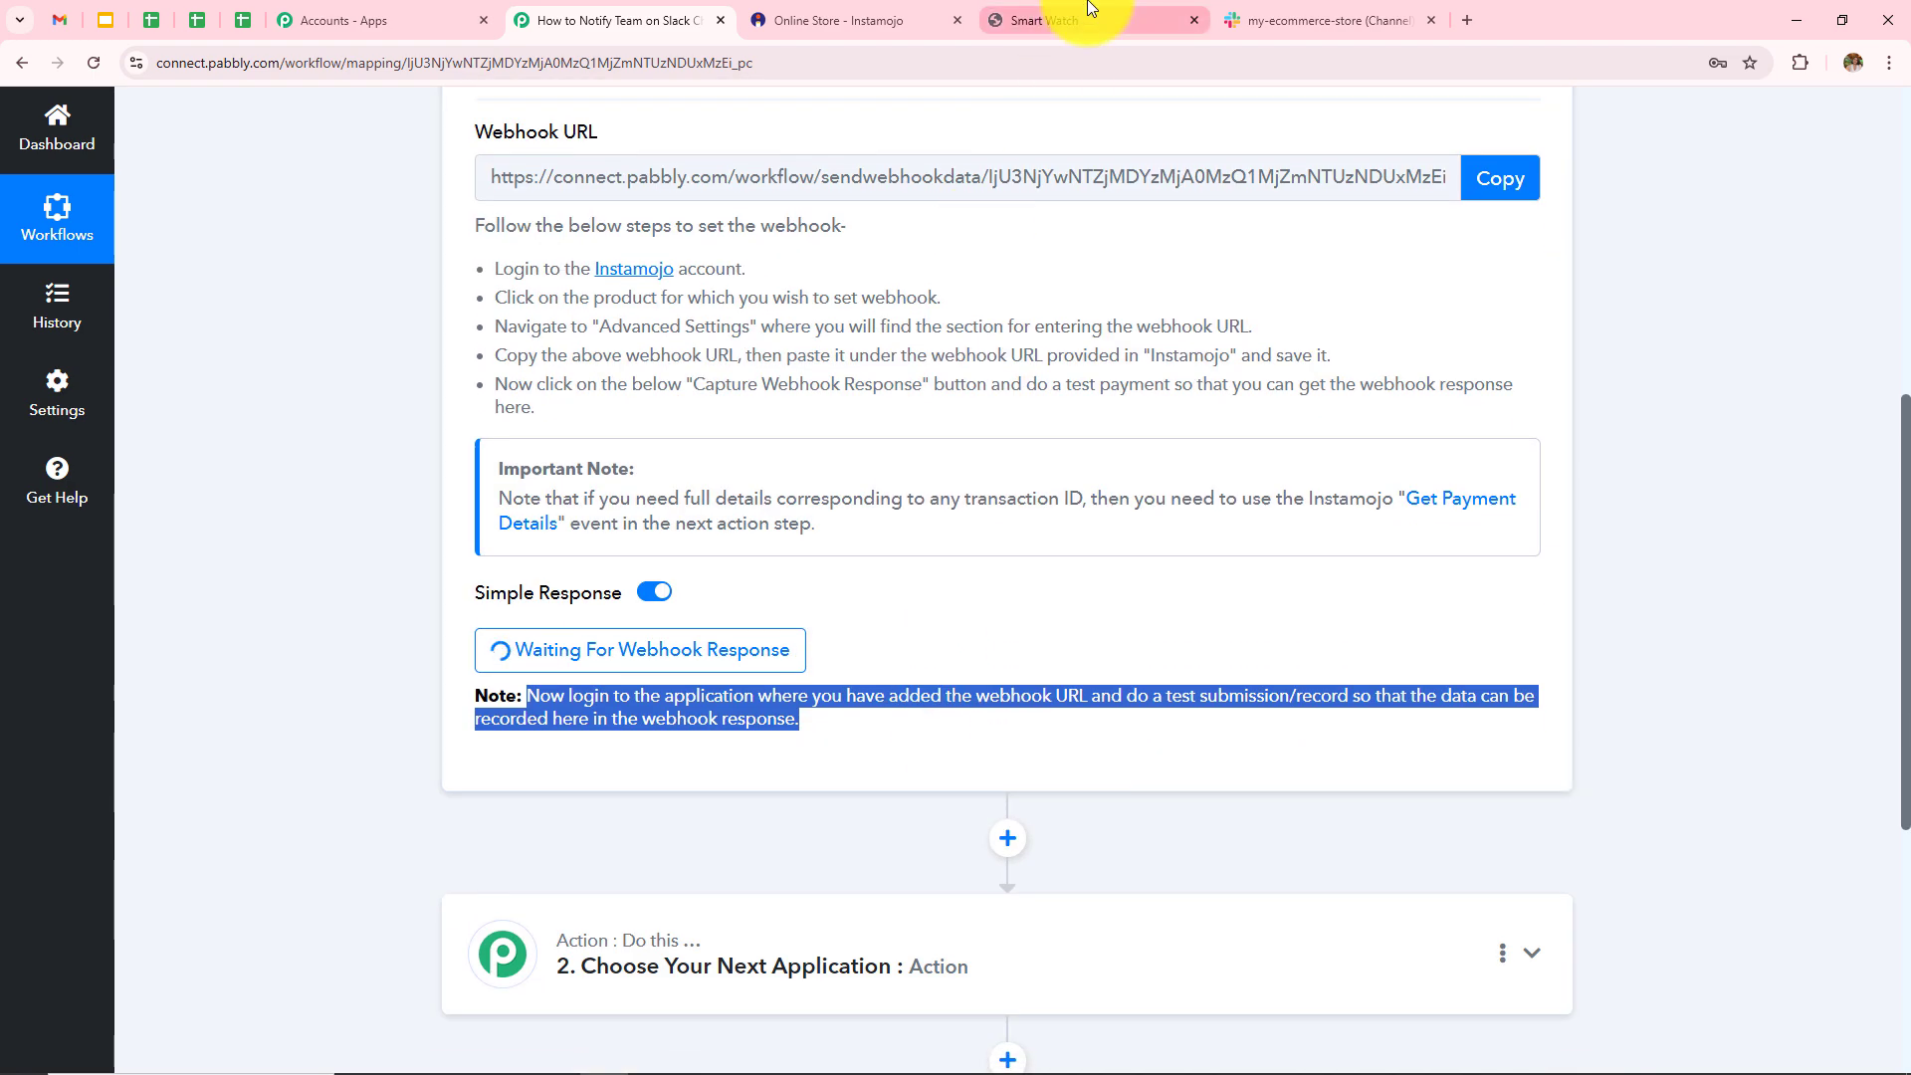
left_click(1085, 12)
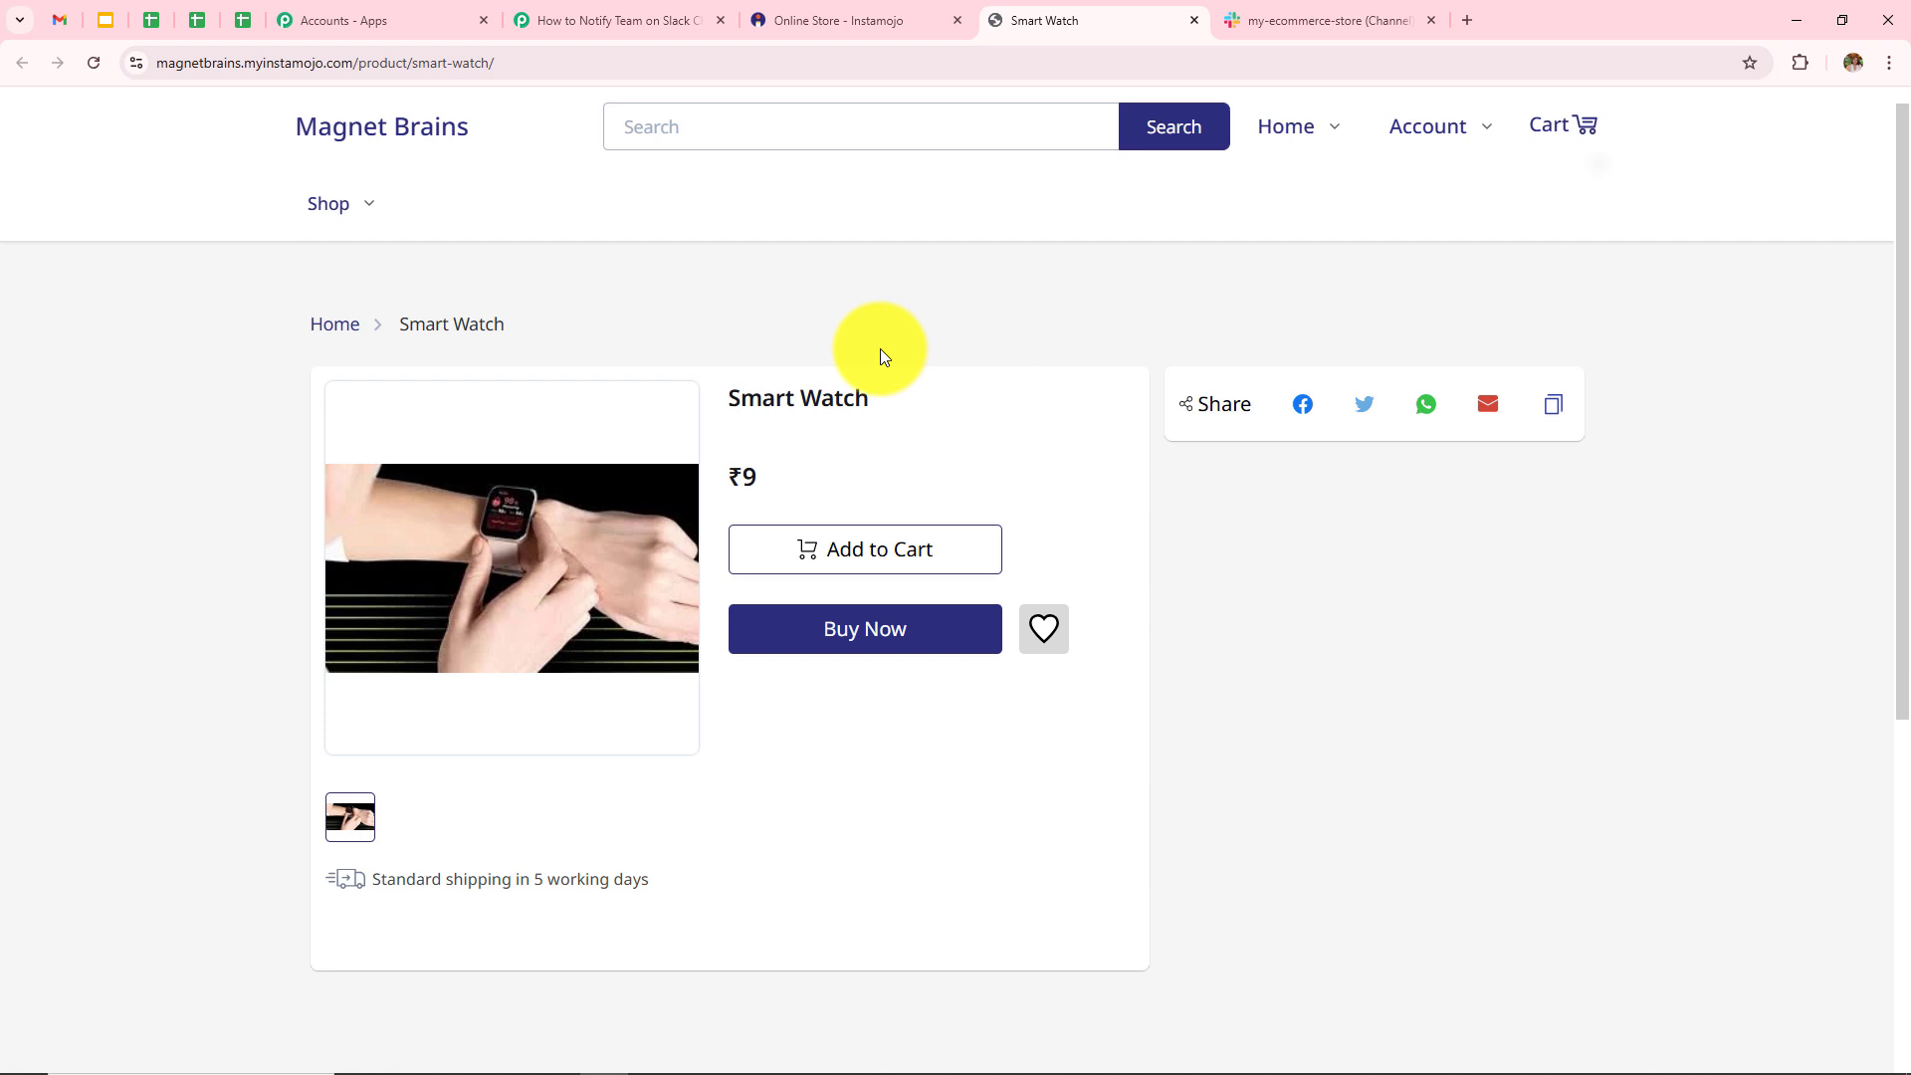
triple_click(957, 428)
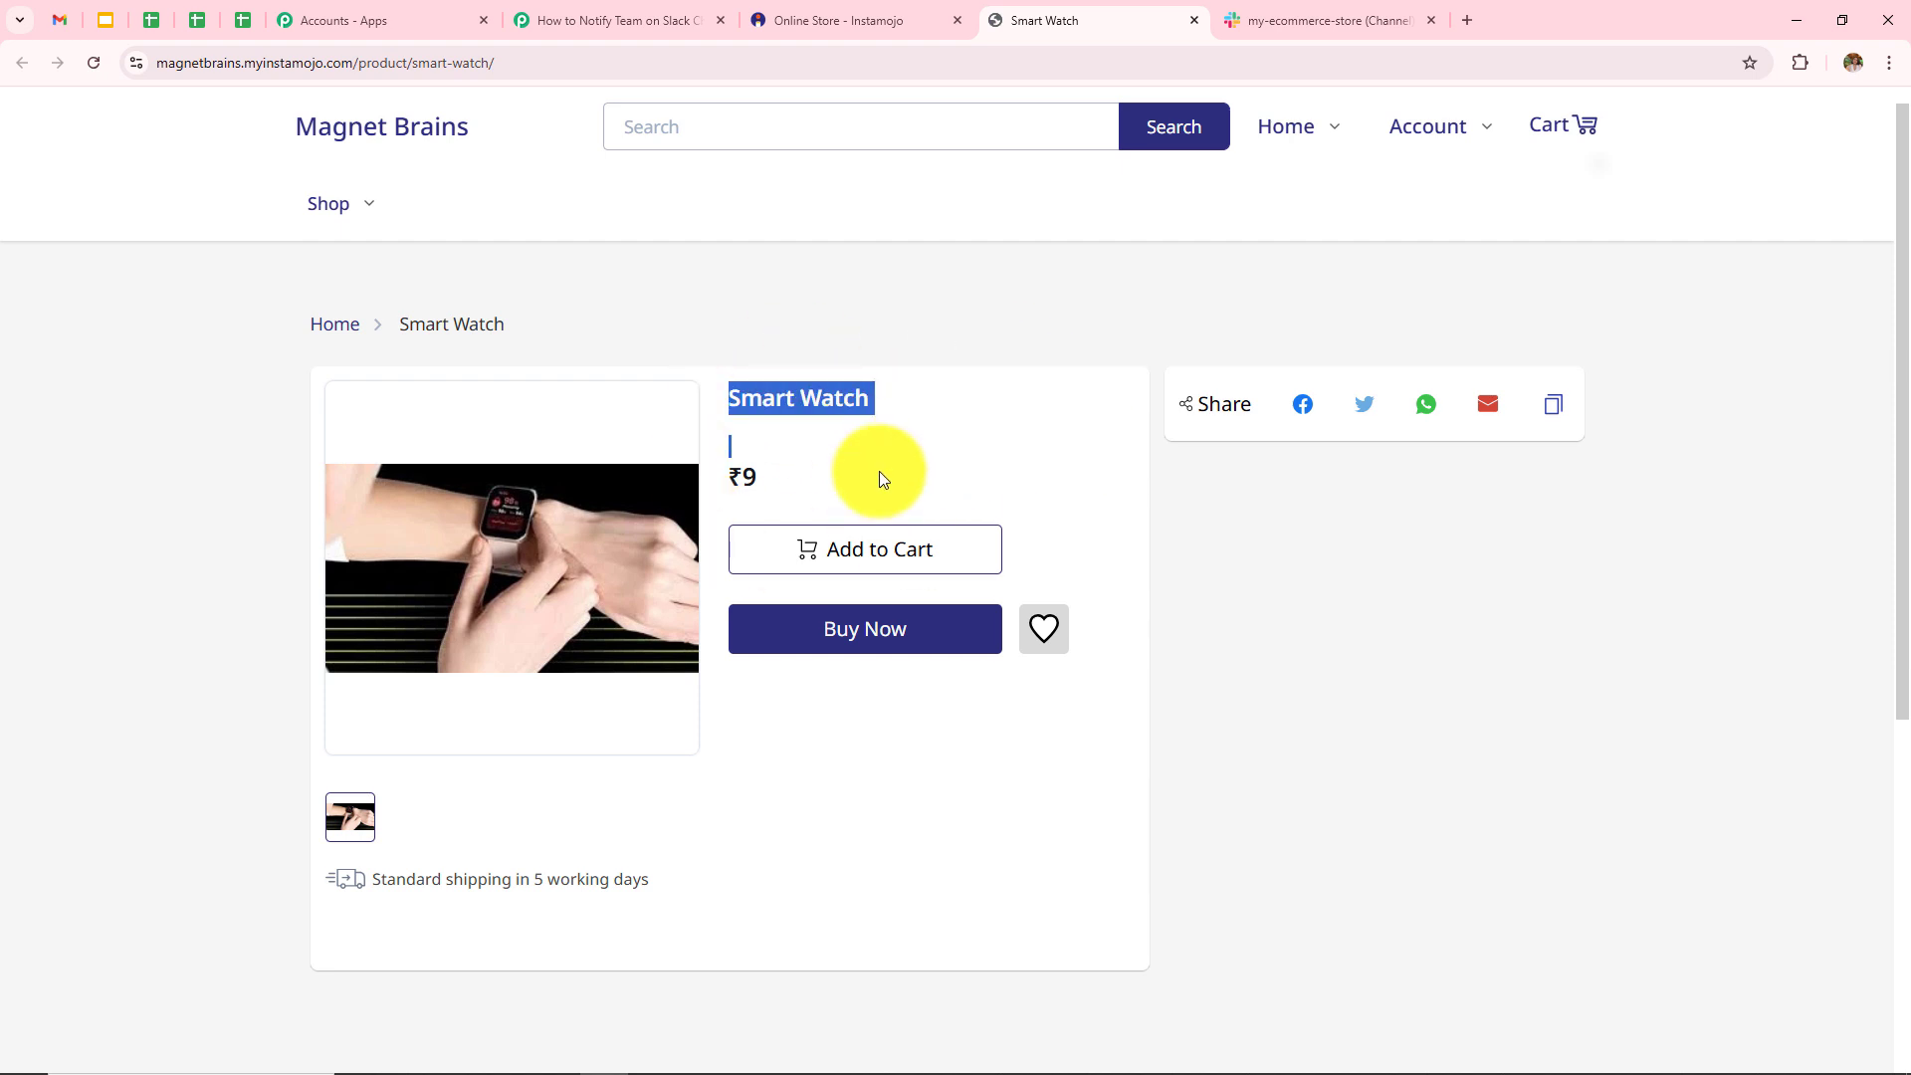
left_click(880, 645)
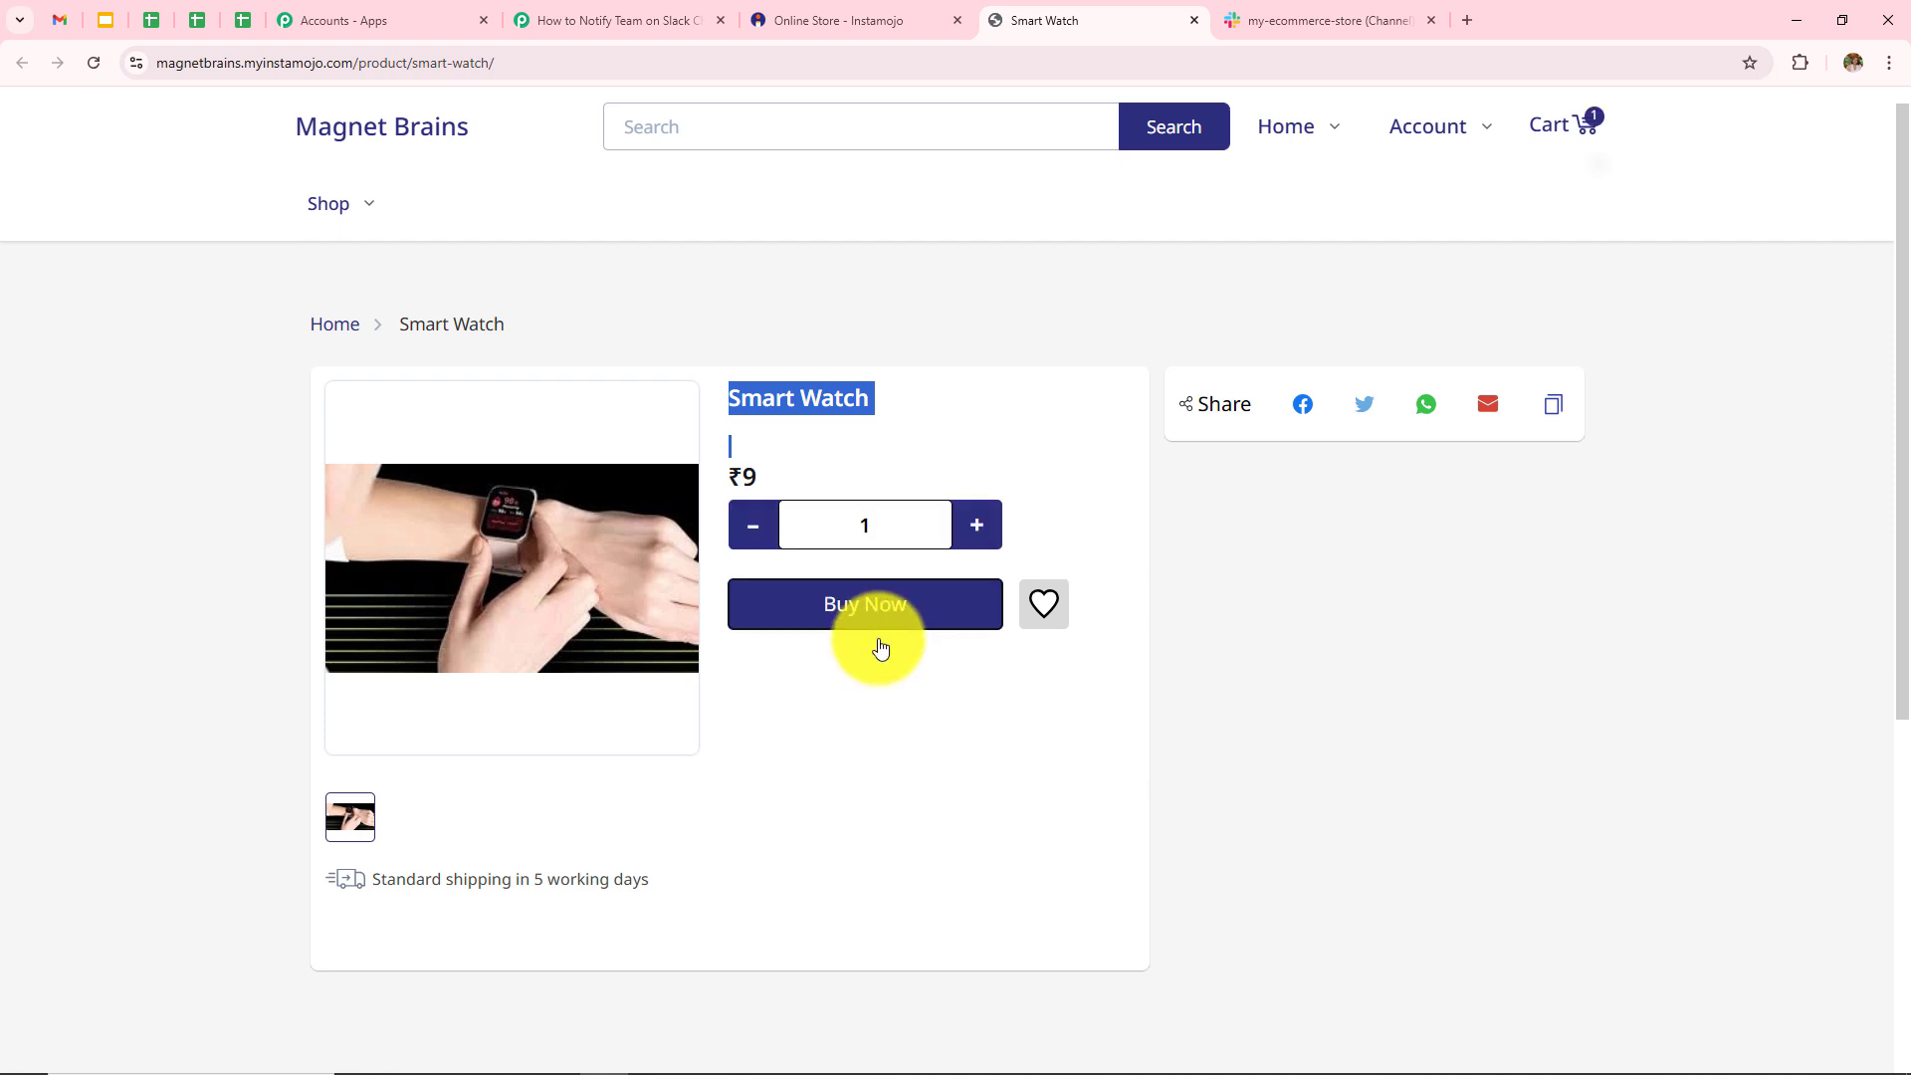
left_click(880, 605)
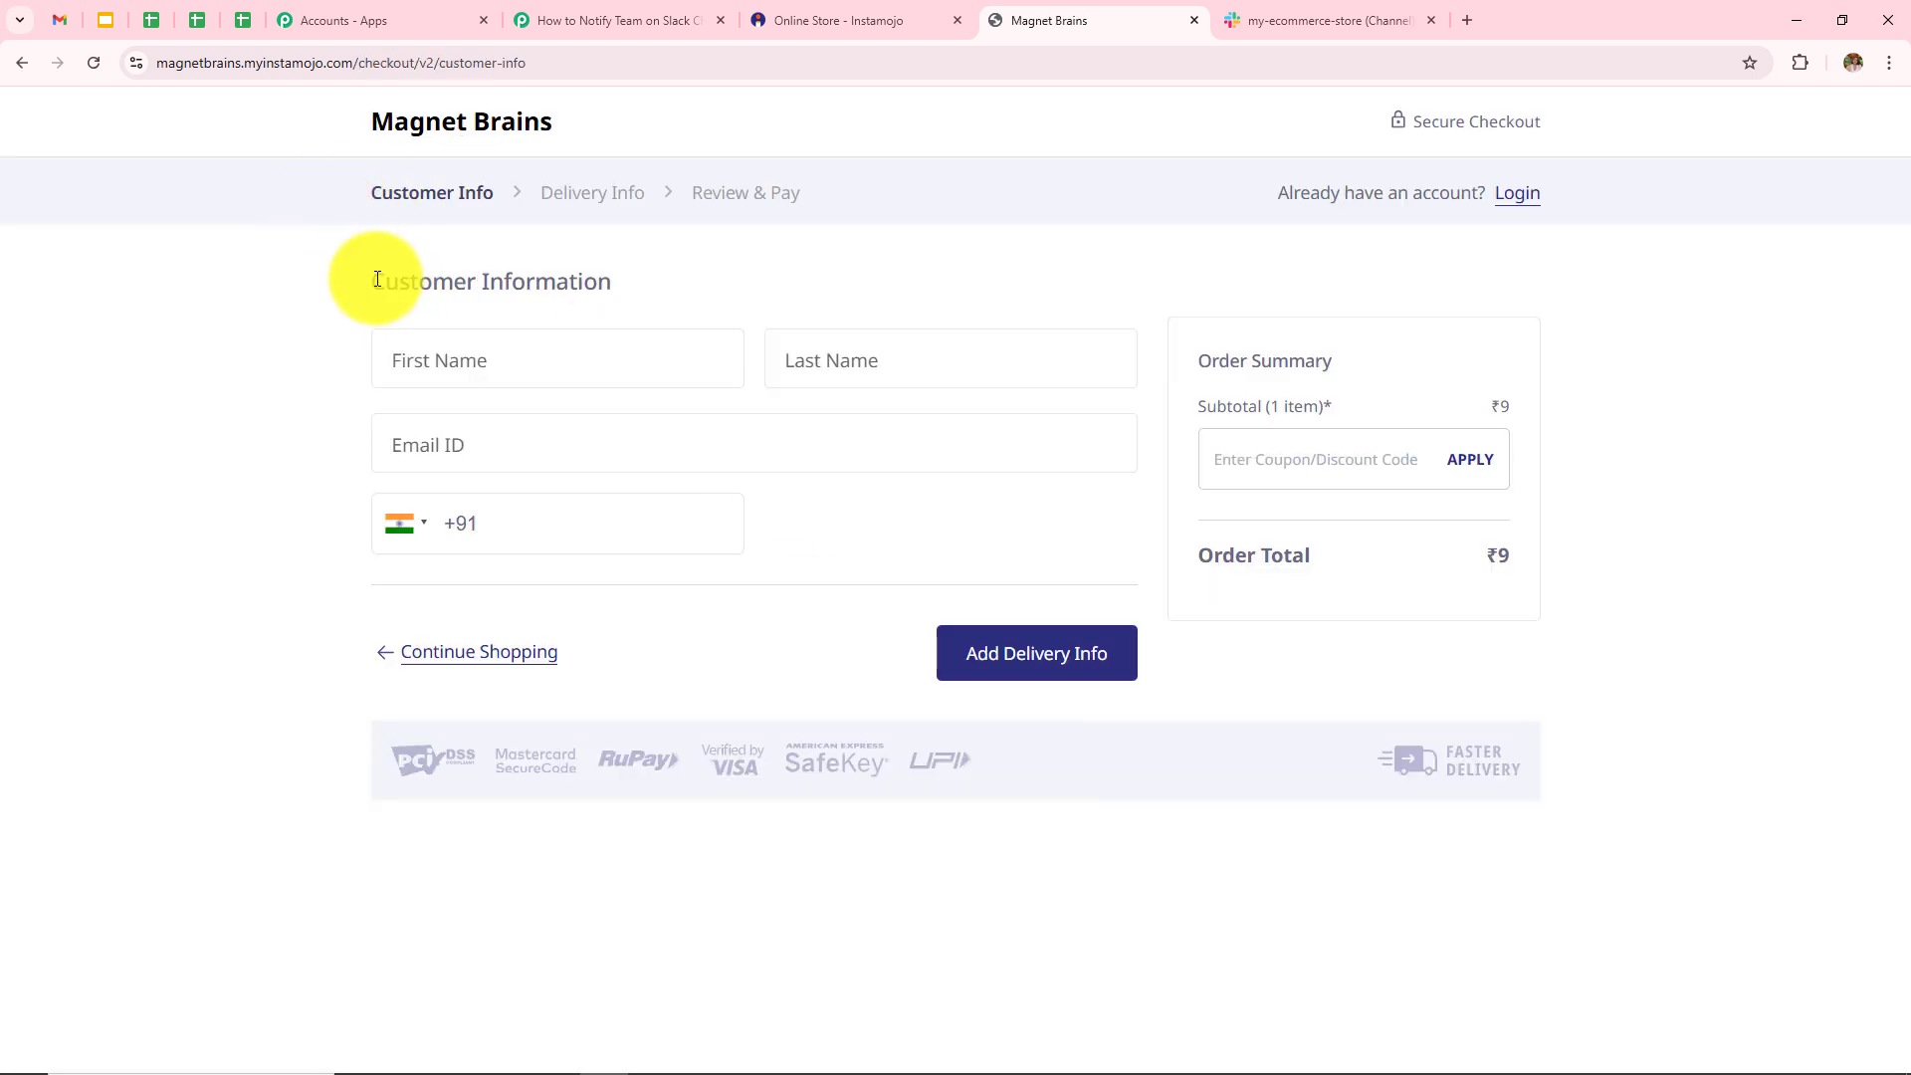
left_click_drag(378, 279, 610, 371)
Enter the buyer's first name, last name, email address and mobile number.
left_click(606, 372)
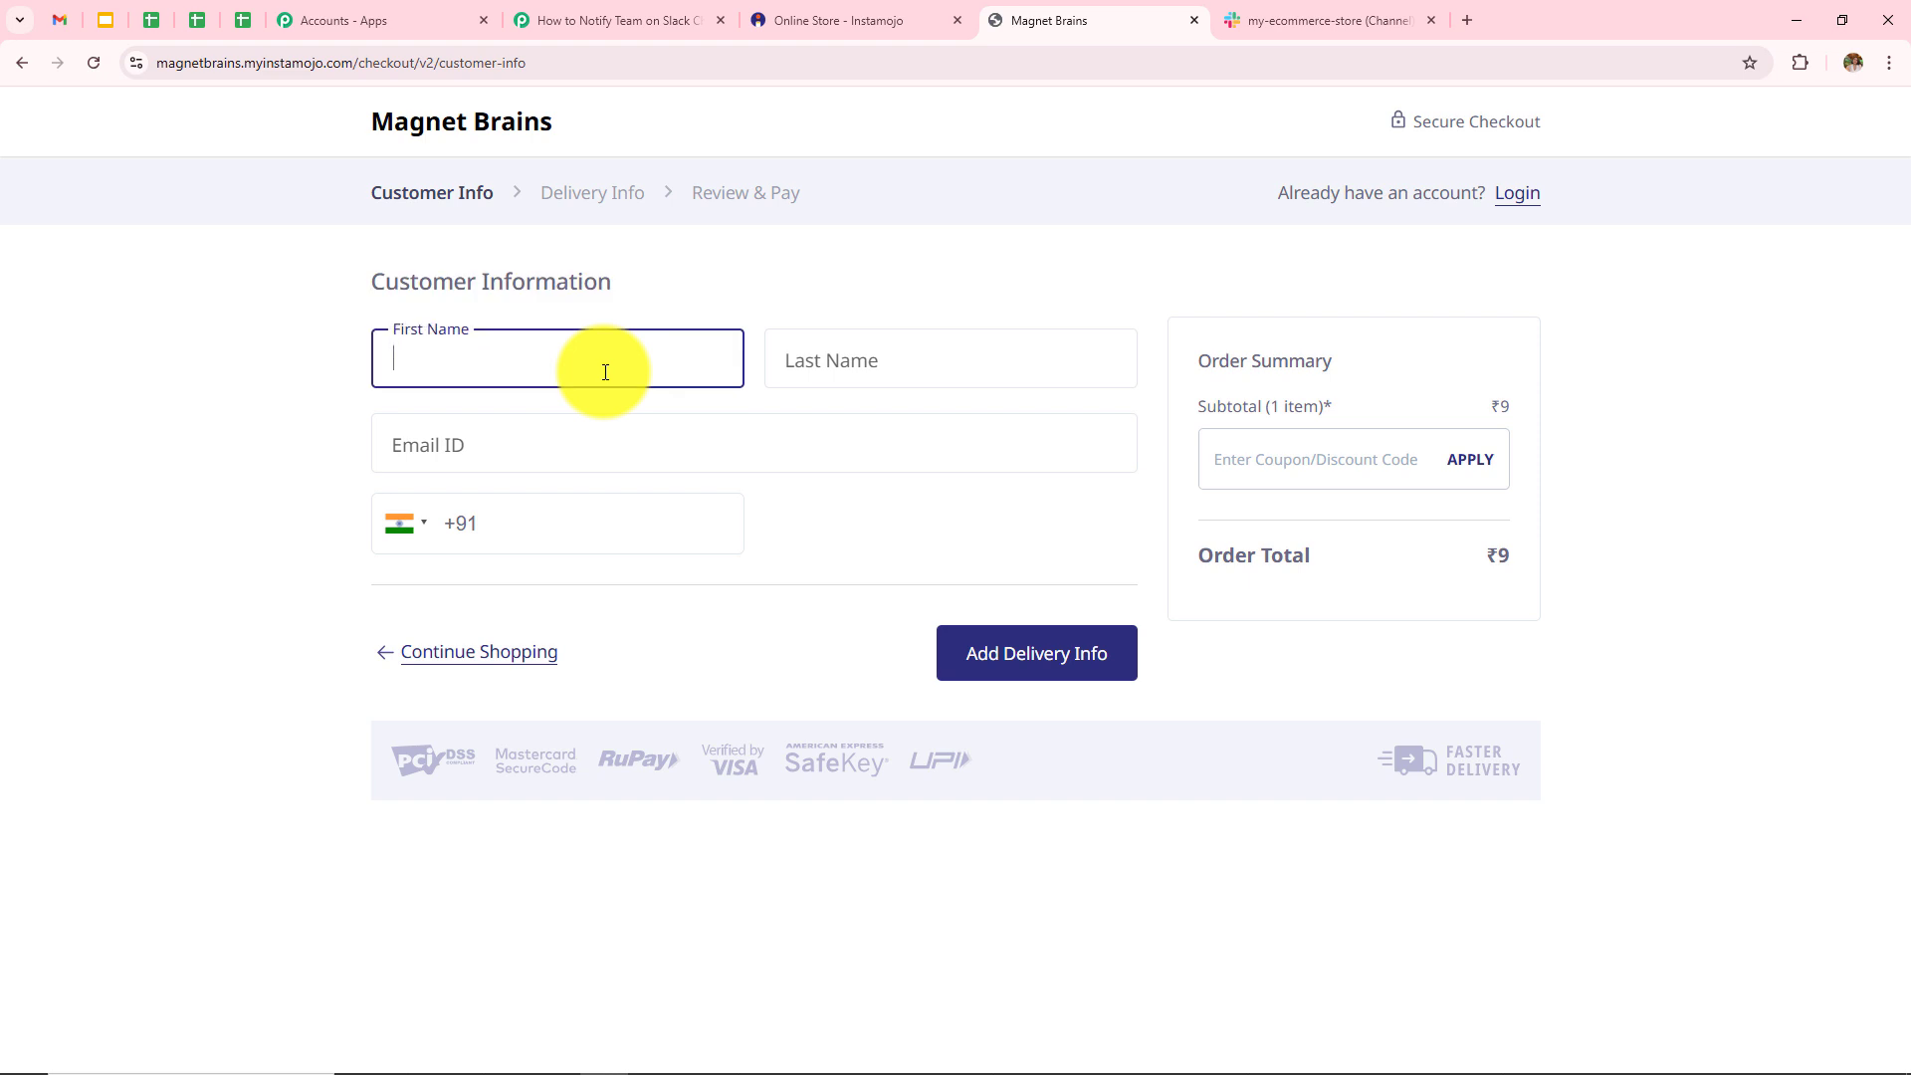
type("New")
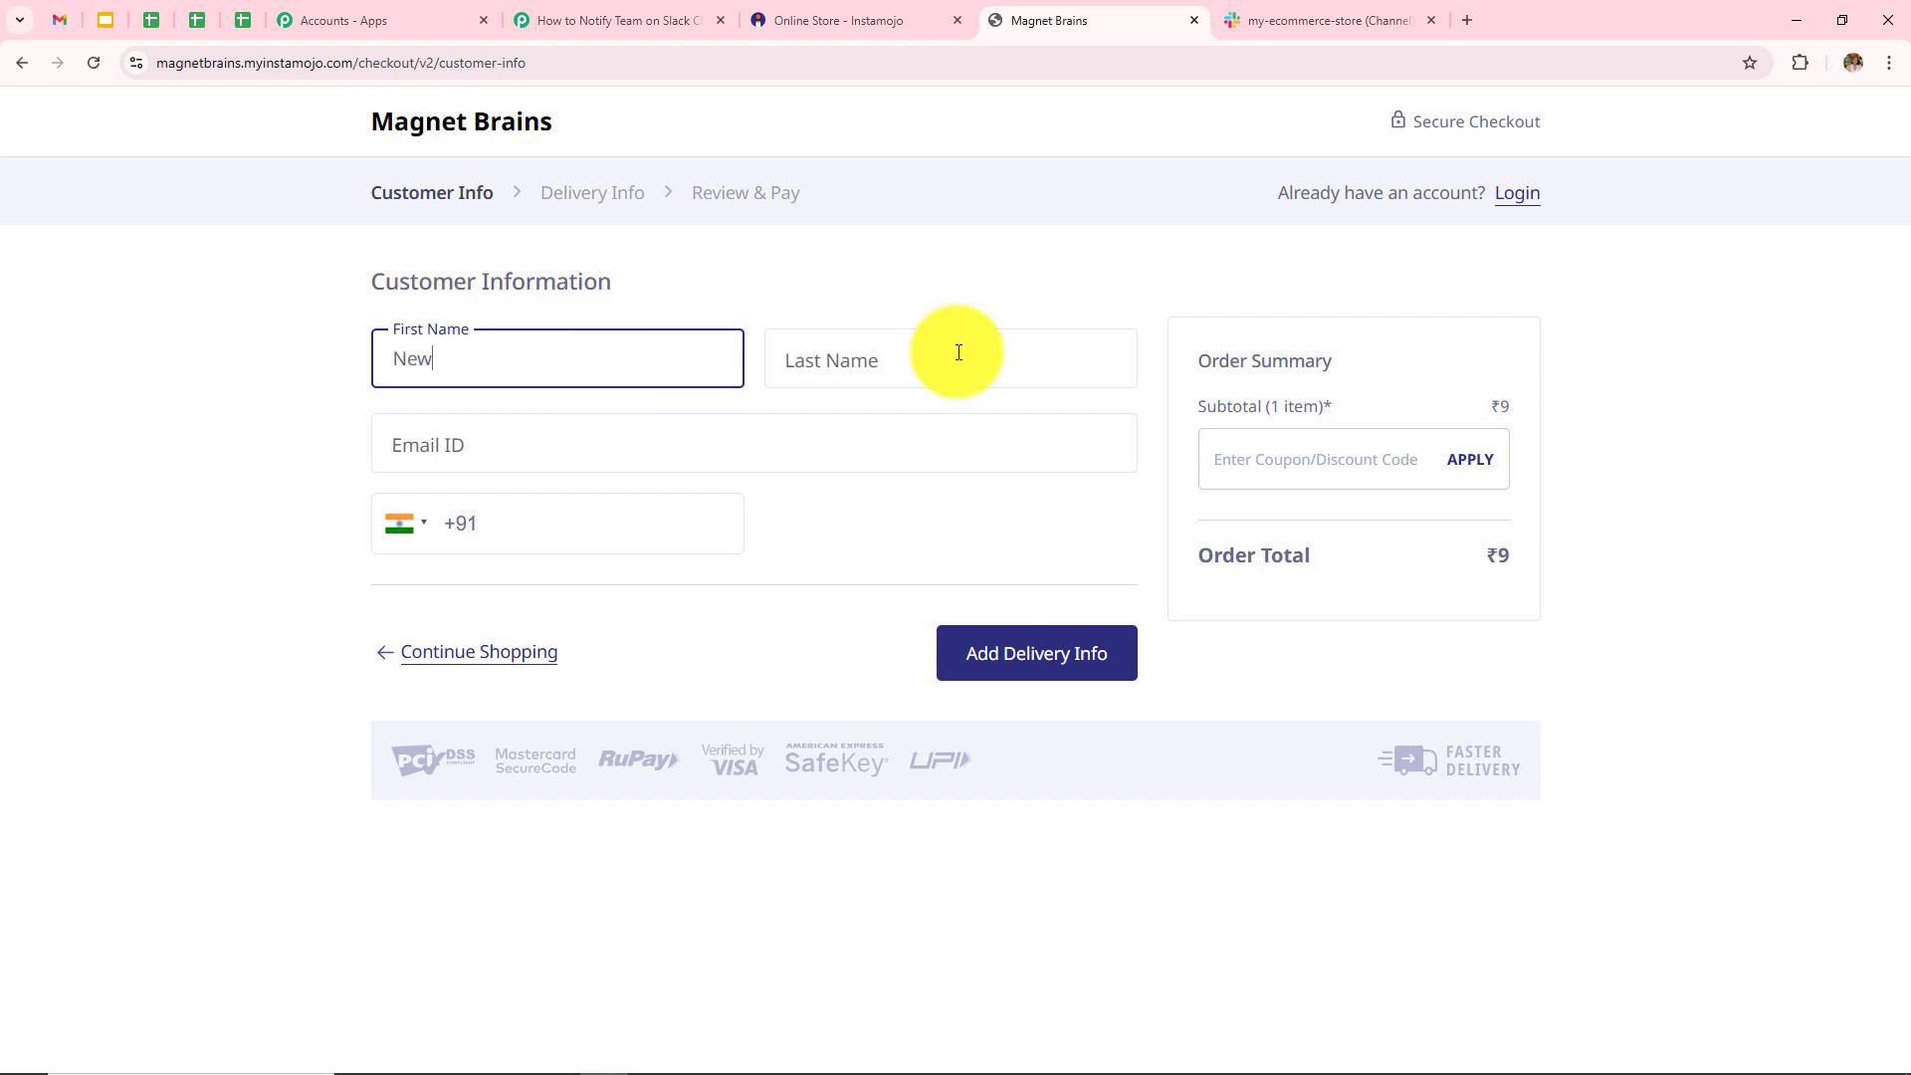
left_click(959, 352)
type("Use")
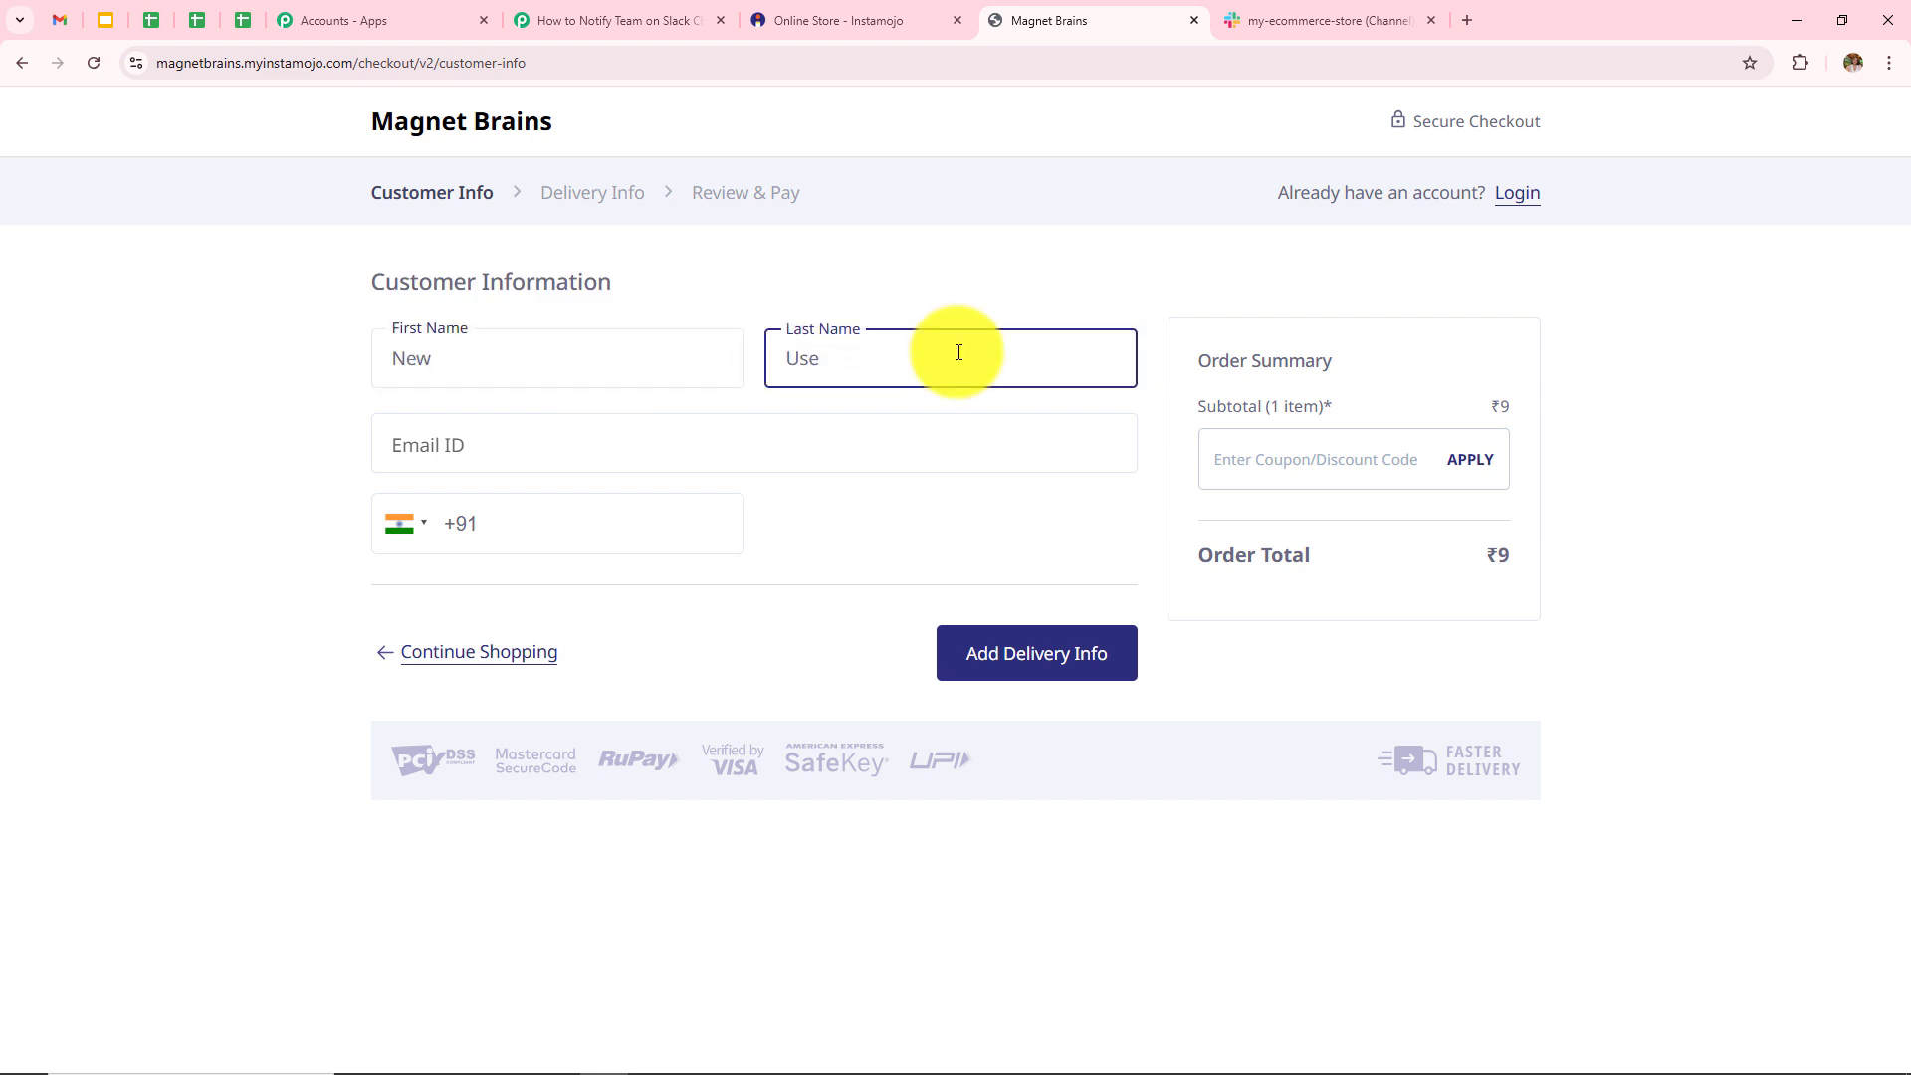
type("r")
left_click(689, 462)
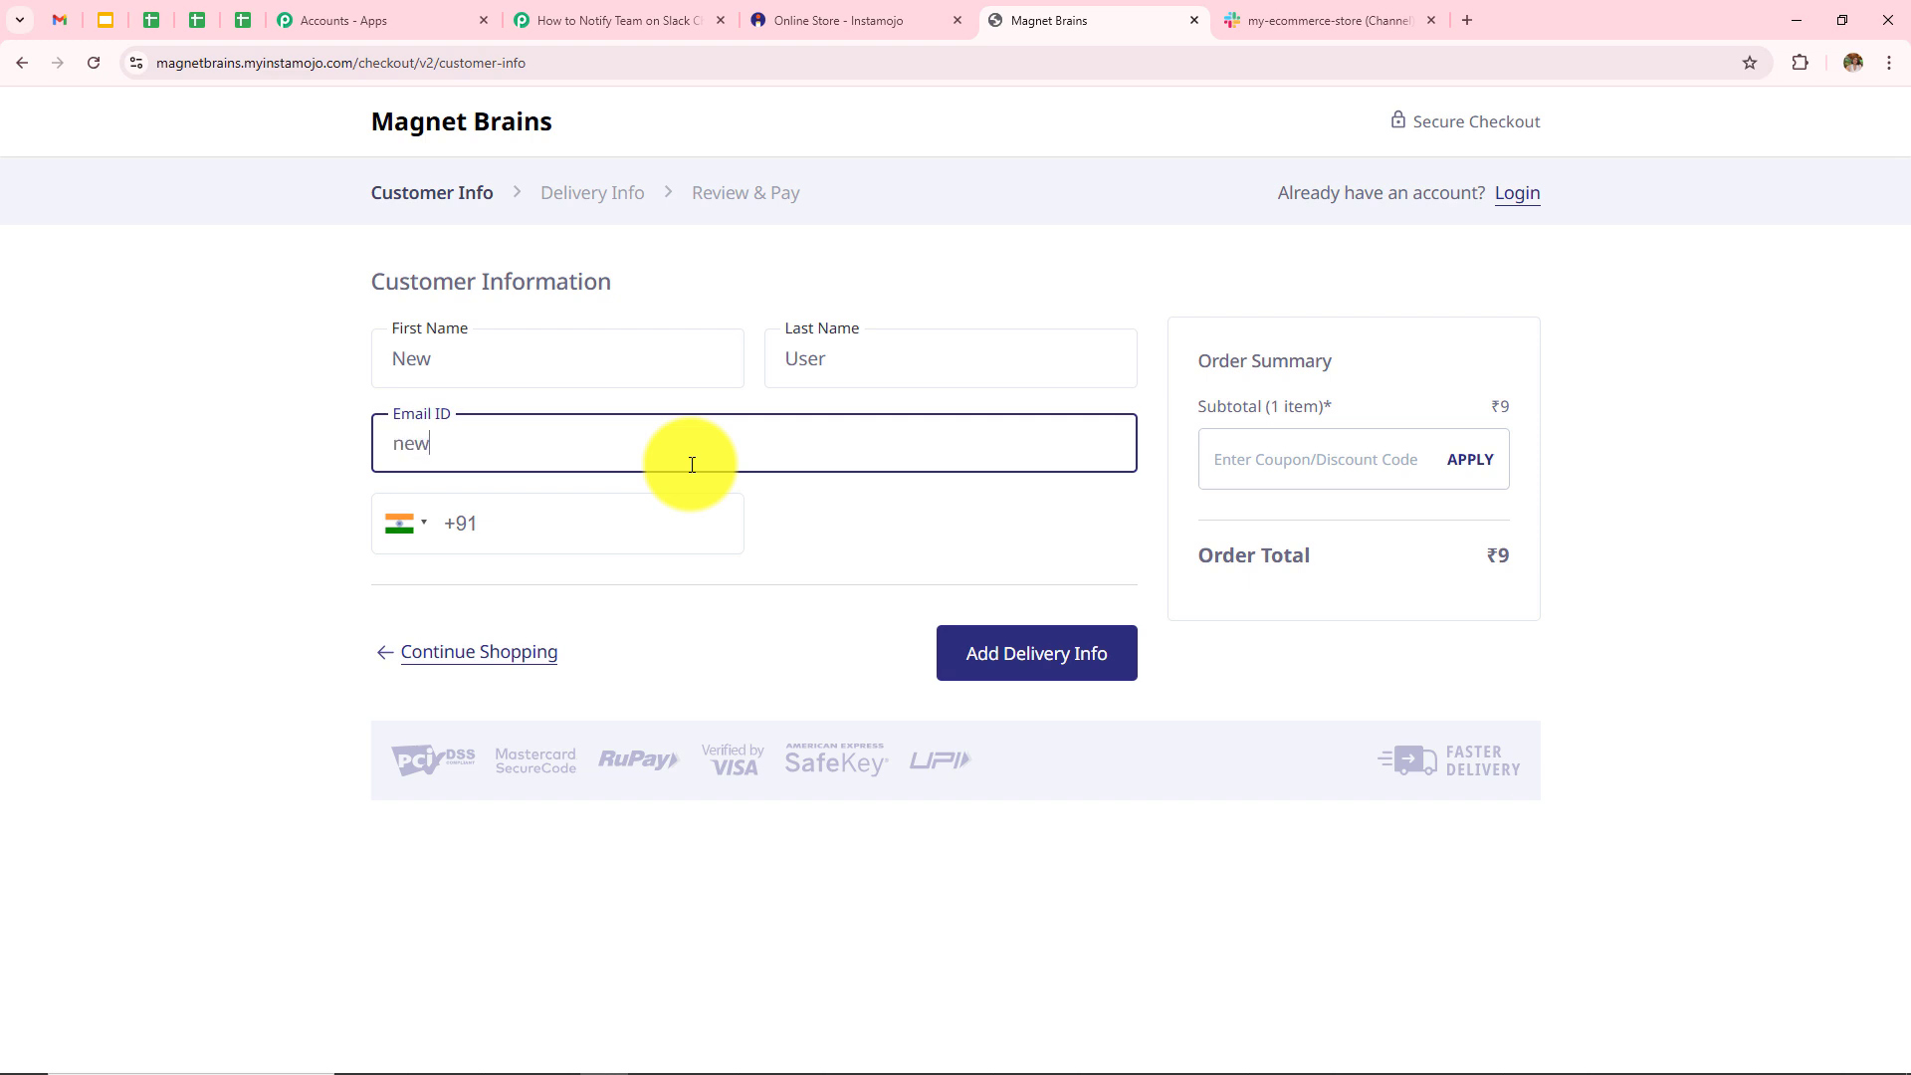
left_click(580, 527)
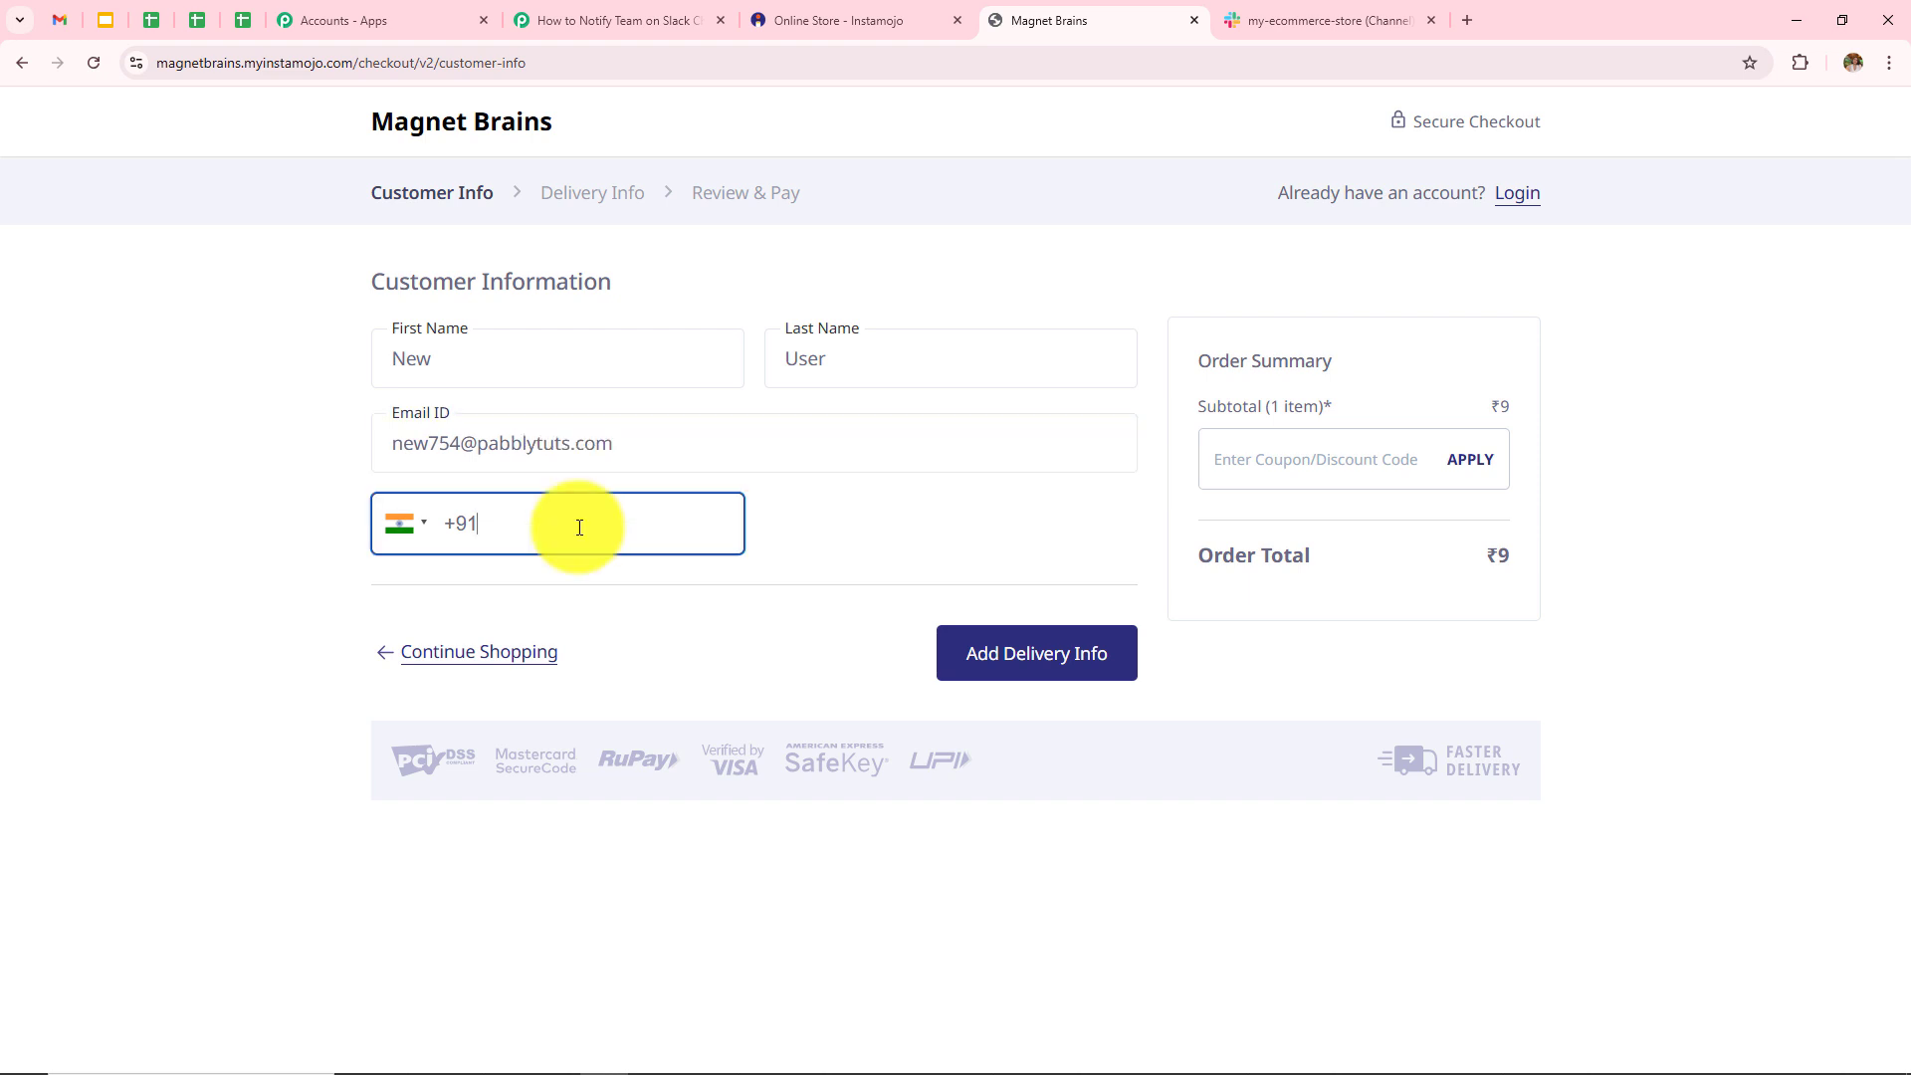
key("ctrl+v")
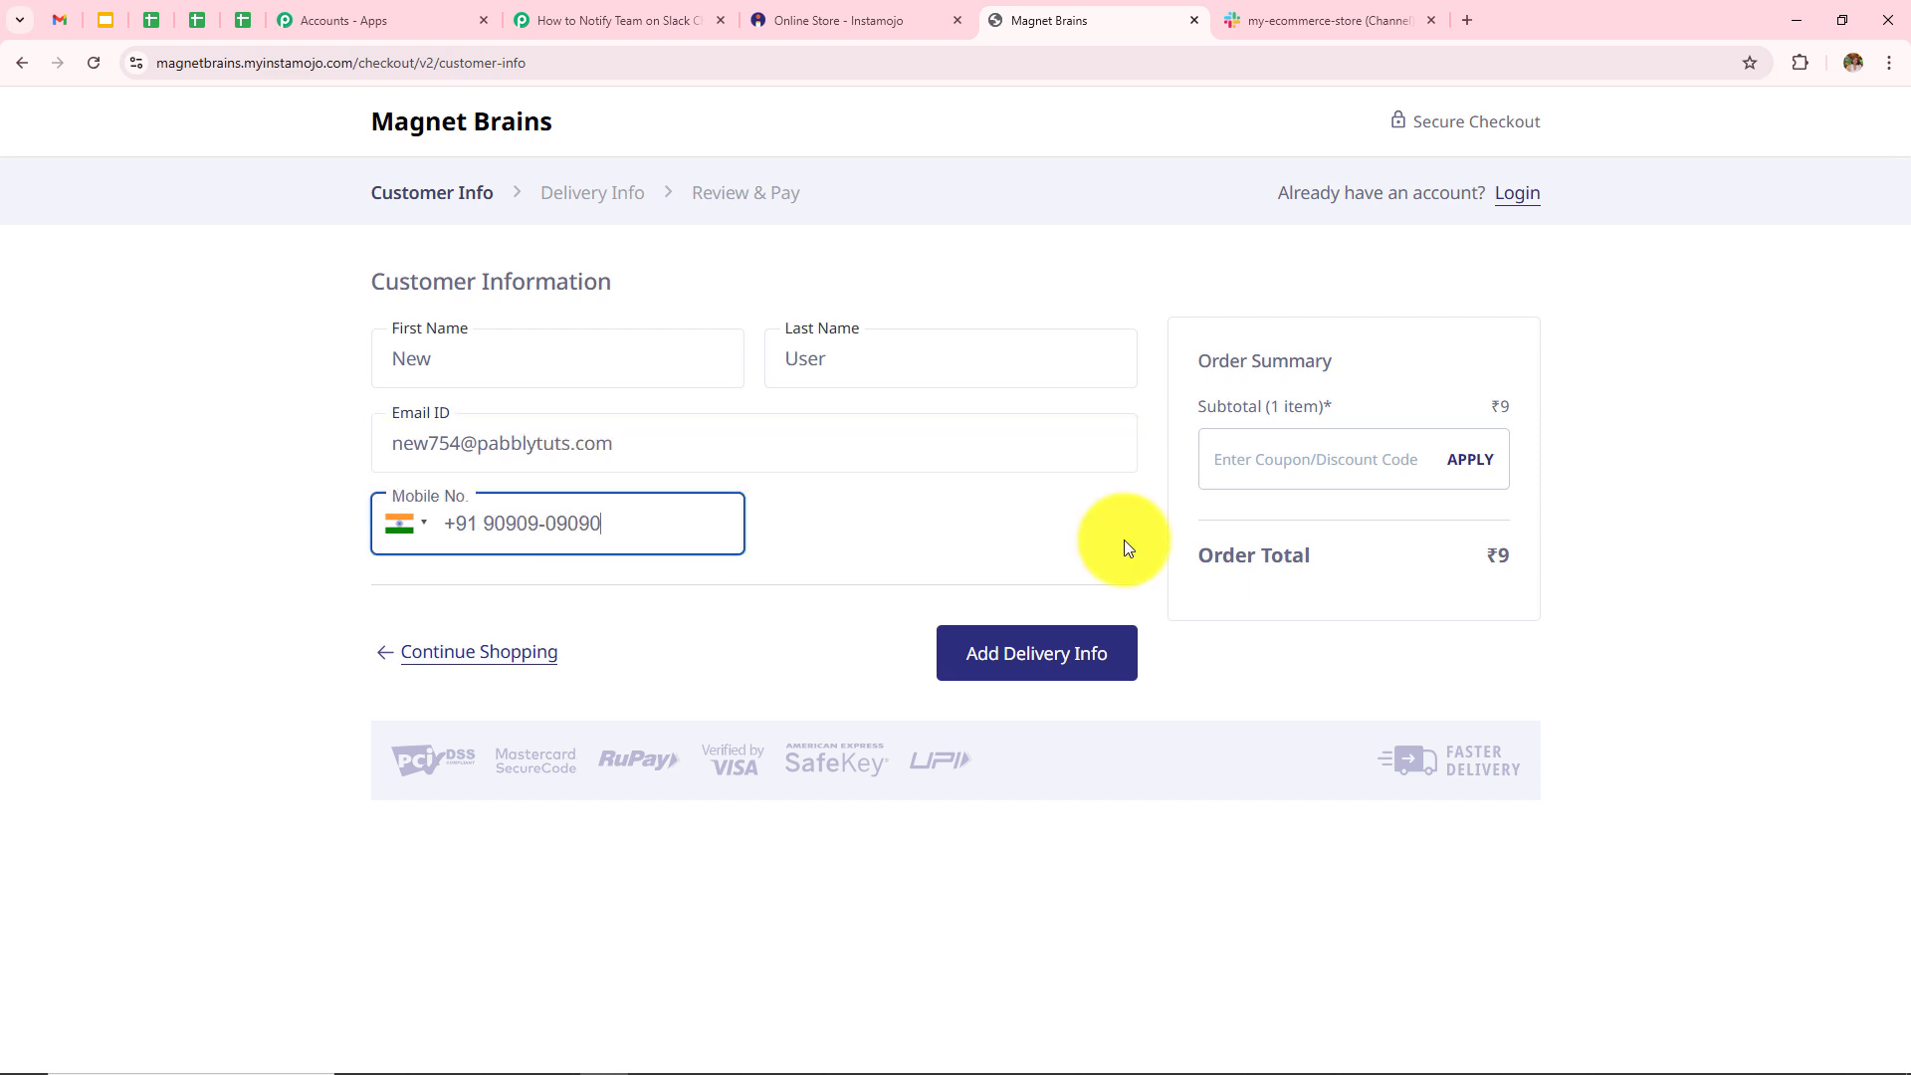
Add the delivery address and continue to Review And Pay for the ₹9 order.
left_click(1031, 673)
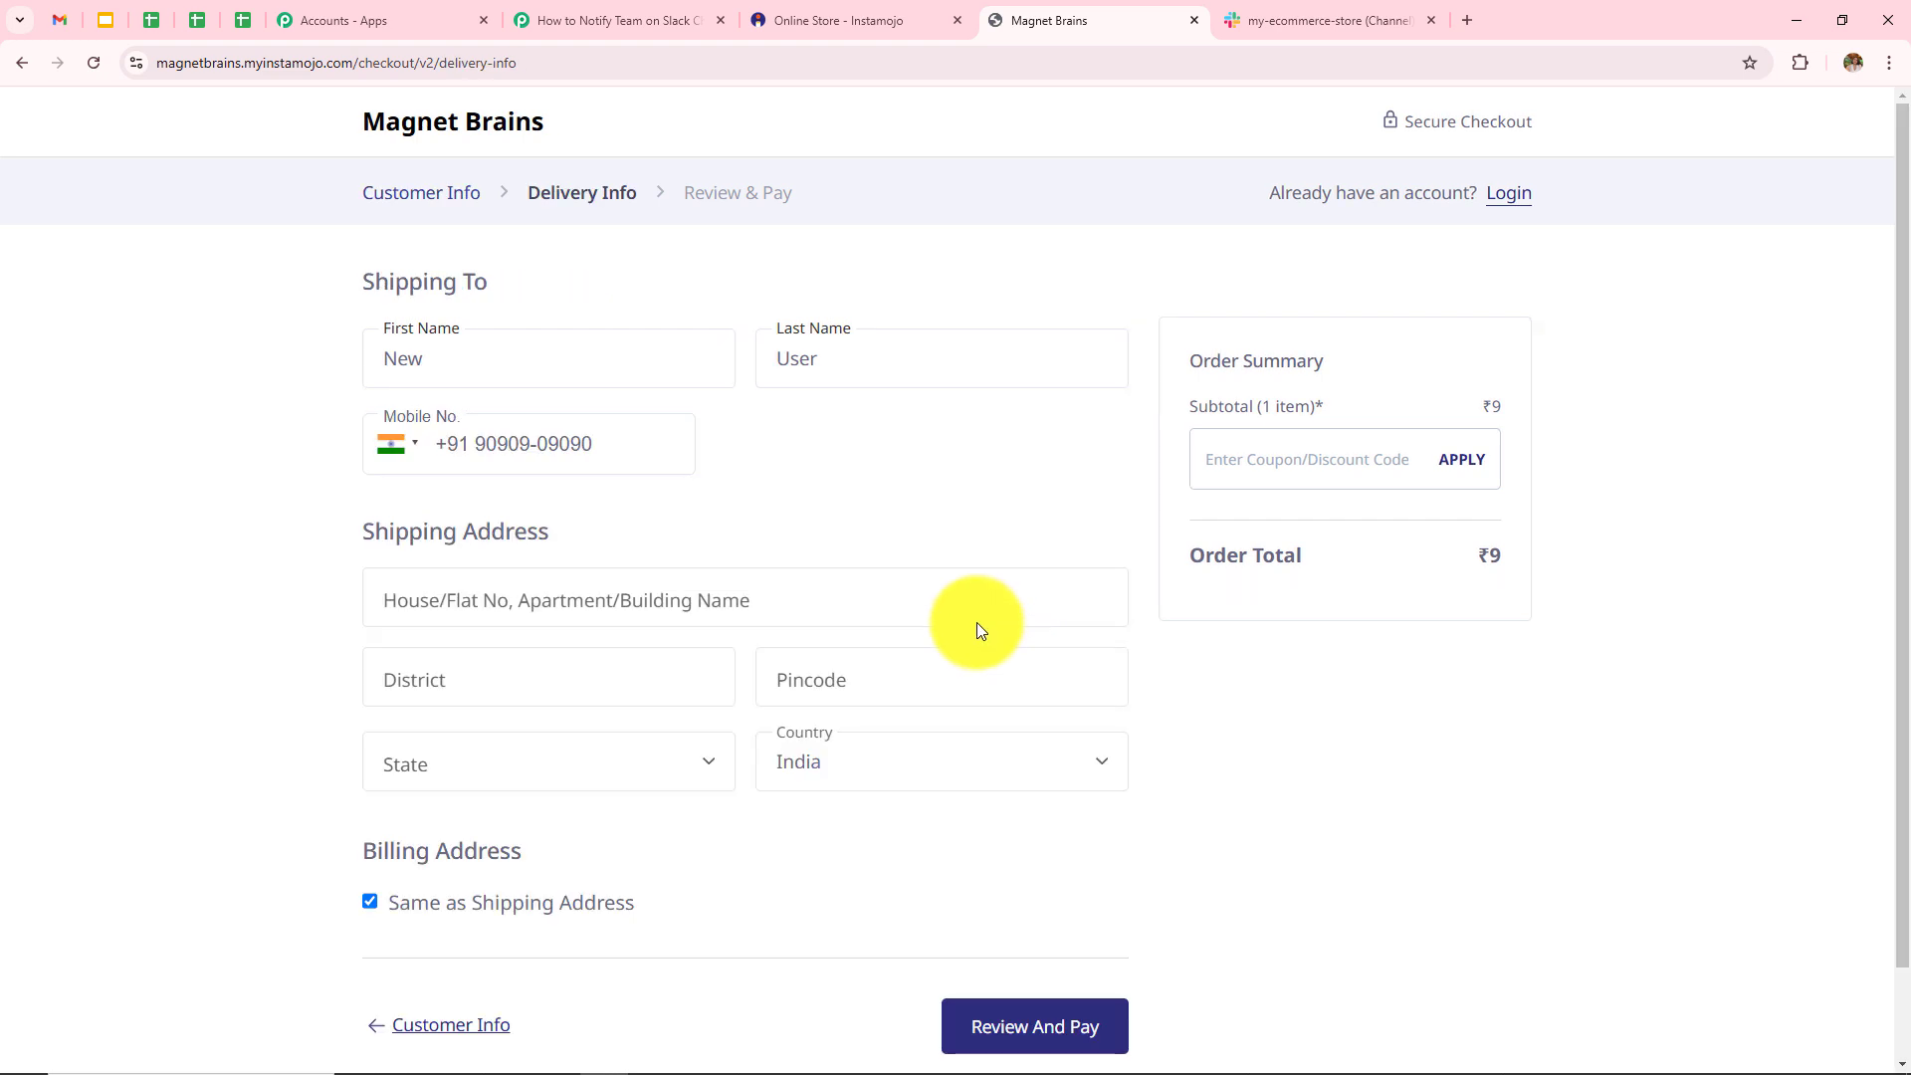
left_click(632, 590)
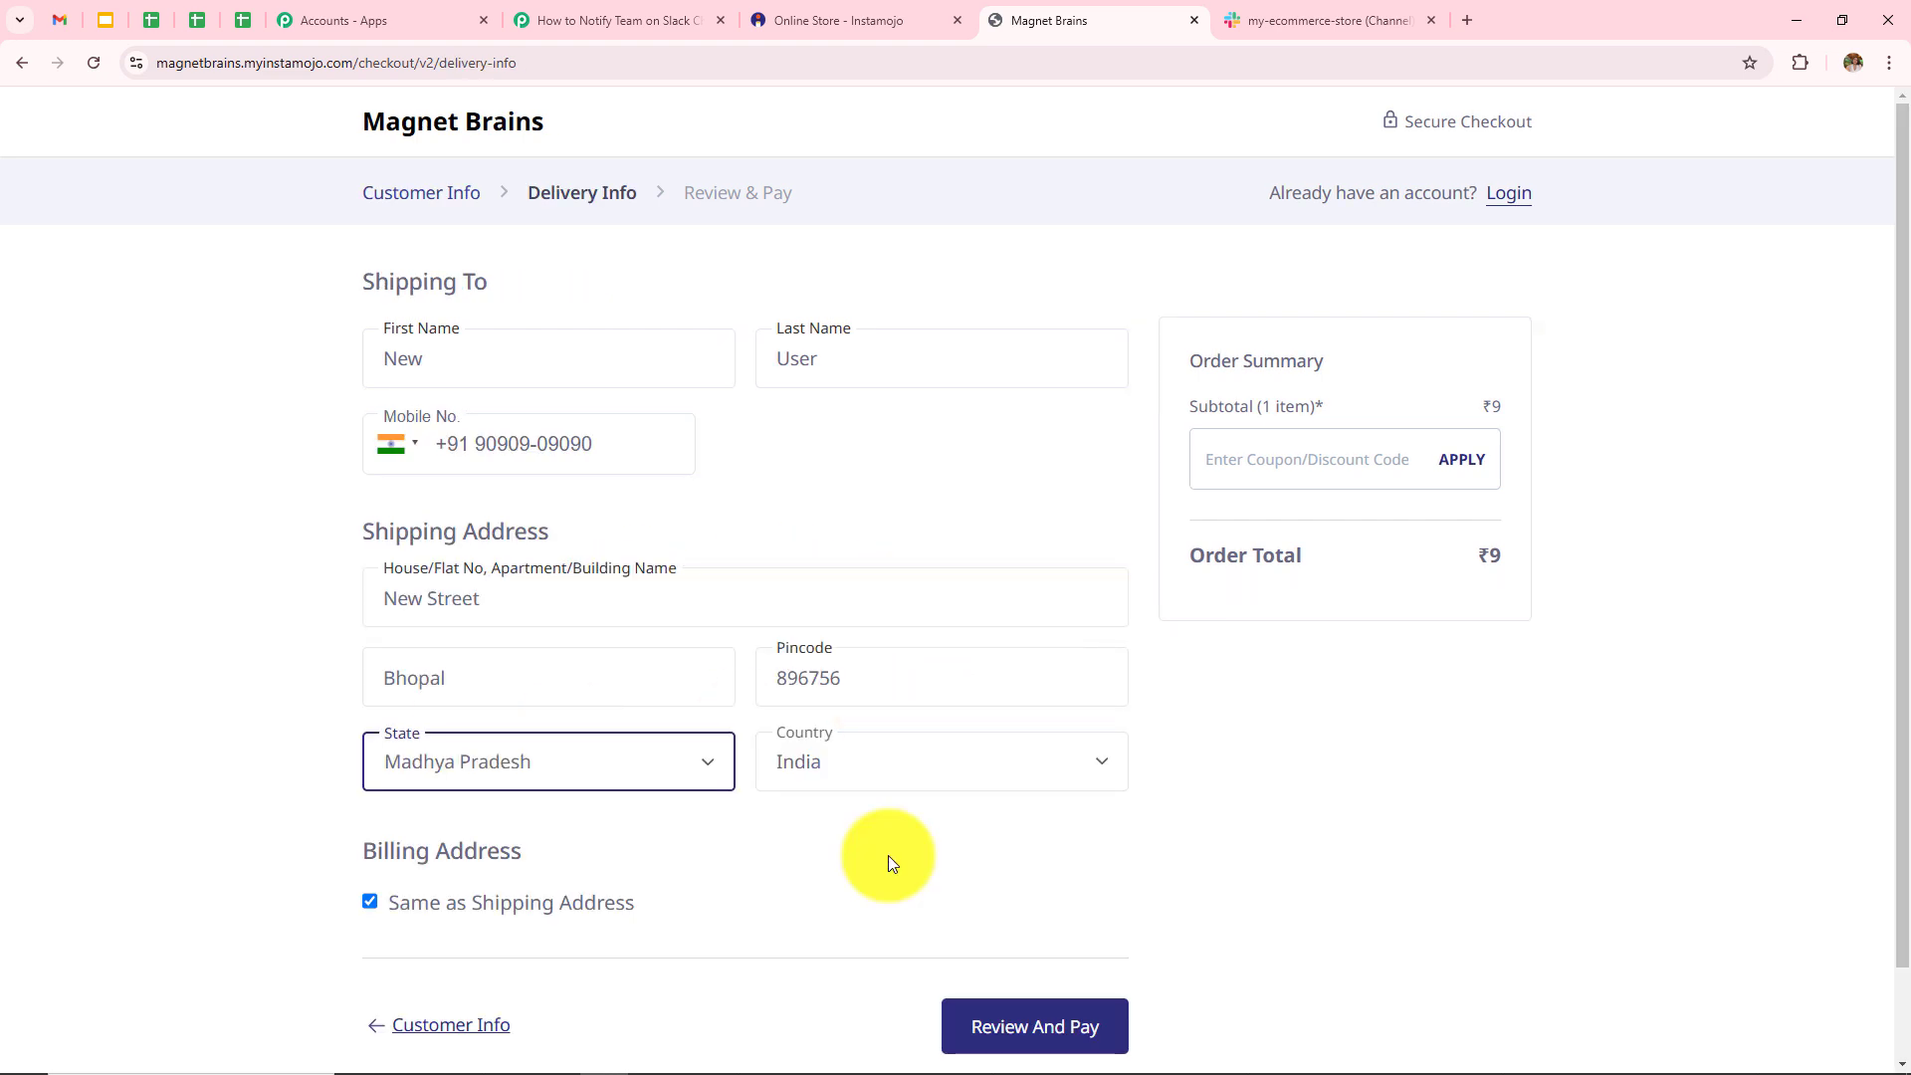
left_click(1024, 1028)
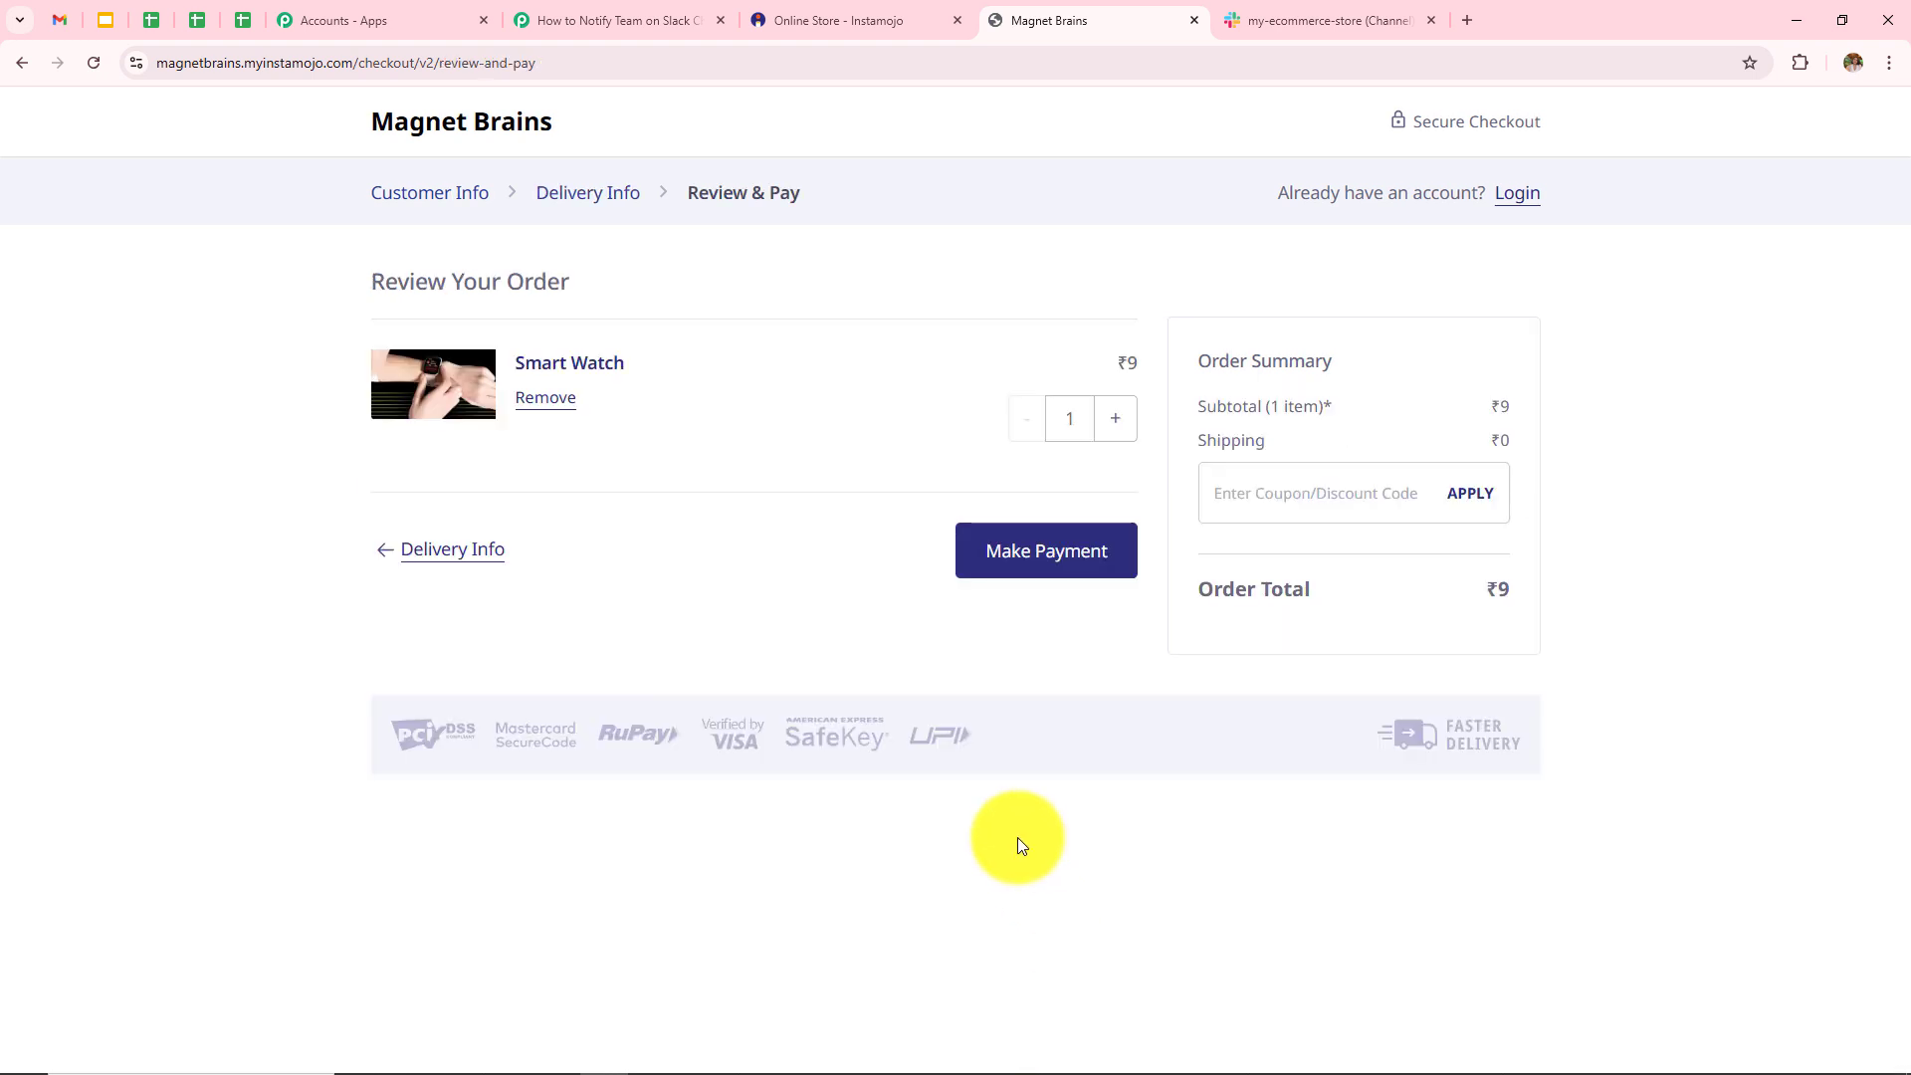
Pay the ₹9 order with Credit / Debit Cards and check the thank-you confirmation.
left_click(1006, 565)
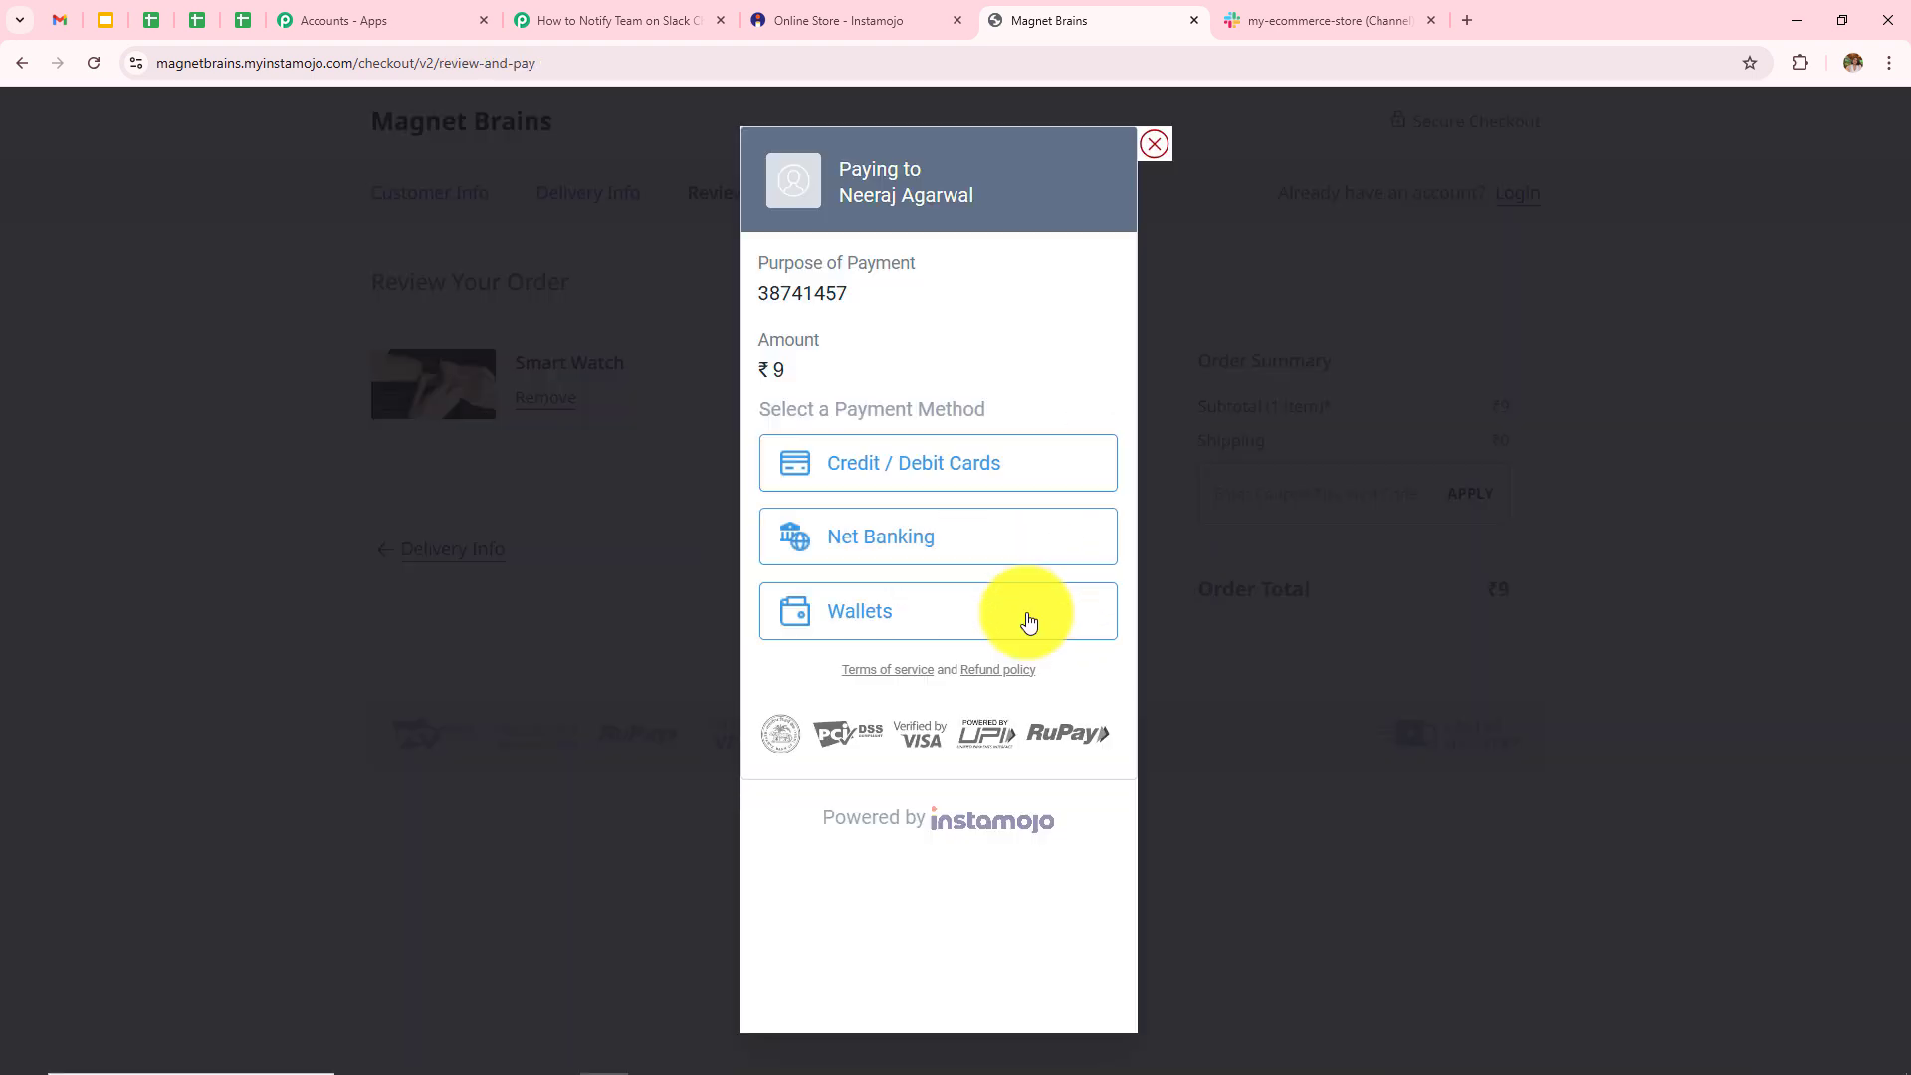
left_click(956, 476)
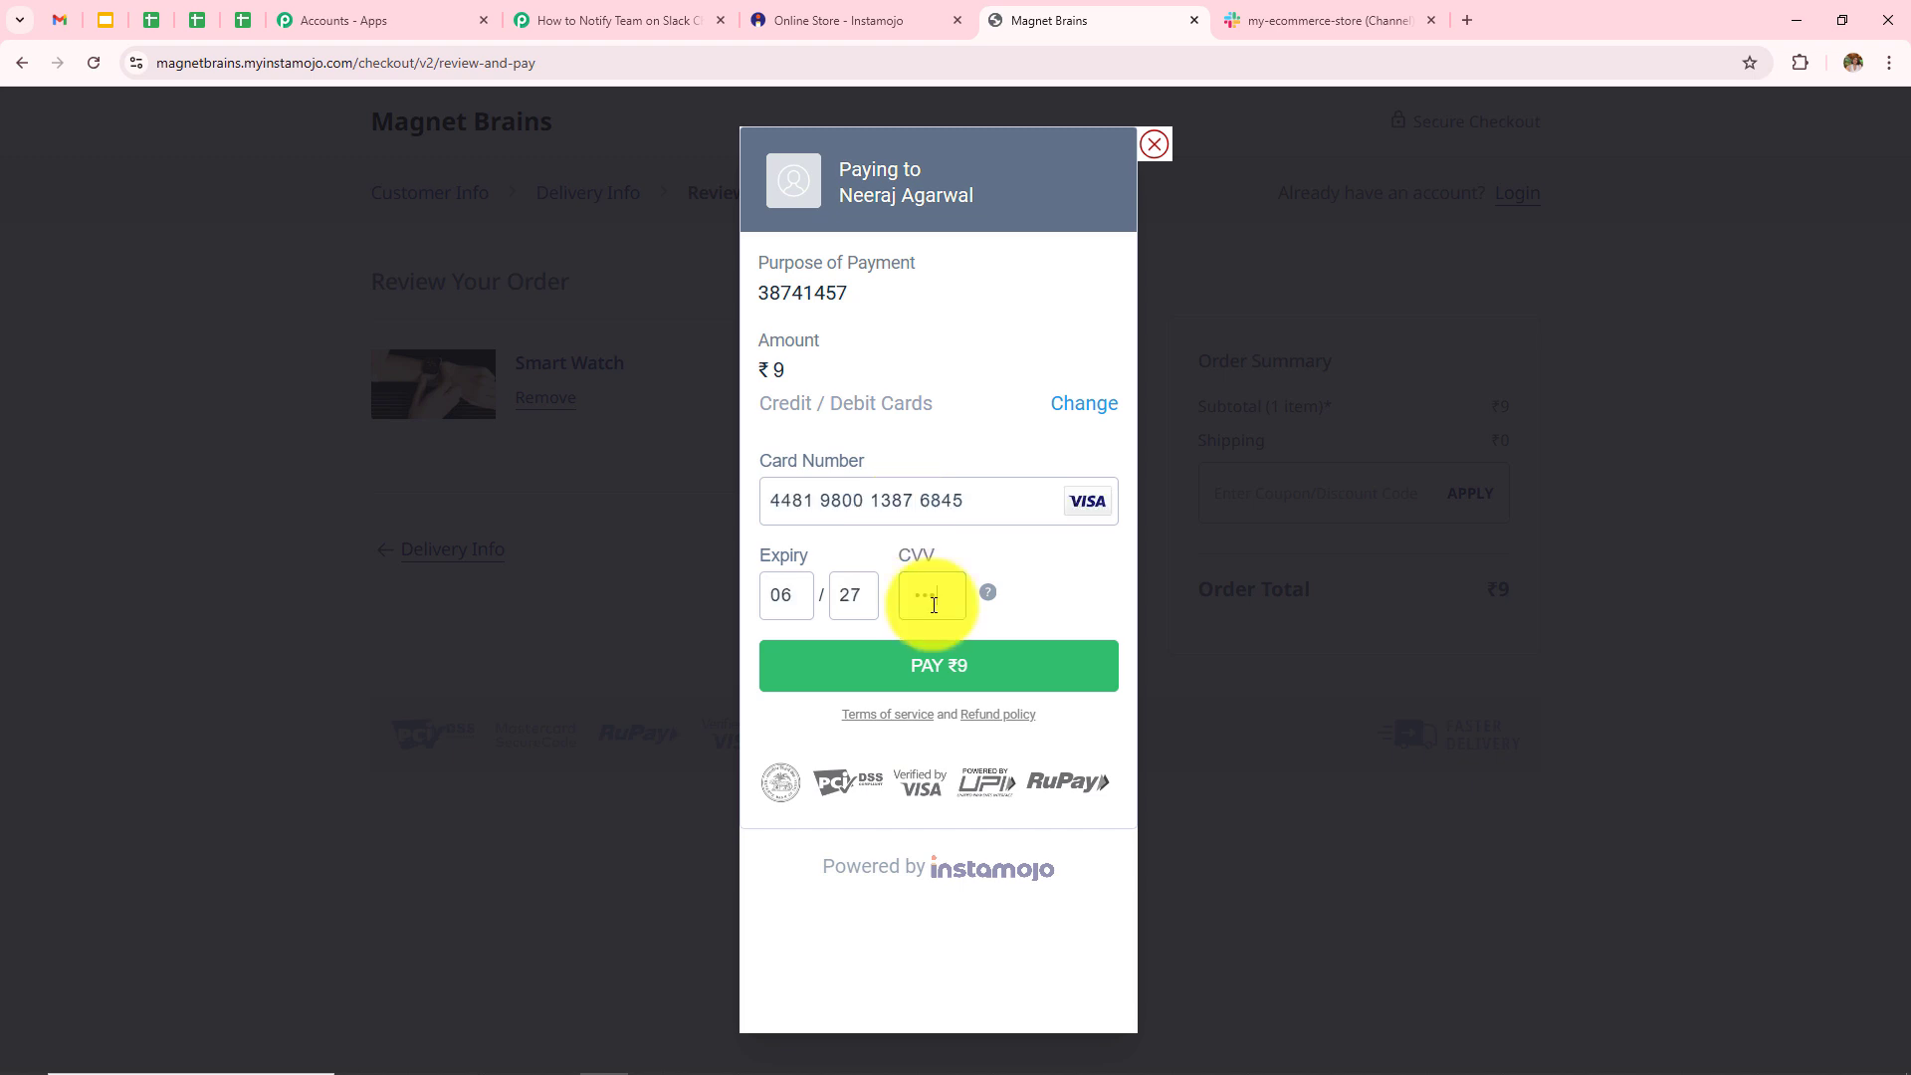
left_click(935, 669)
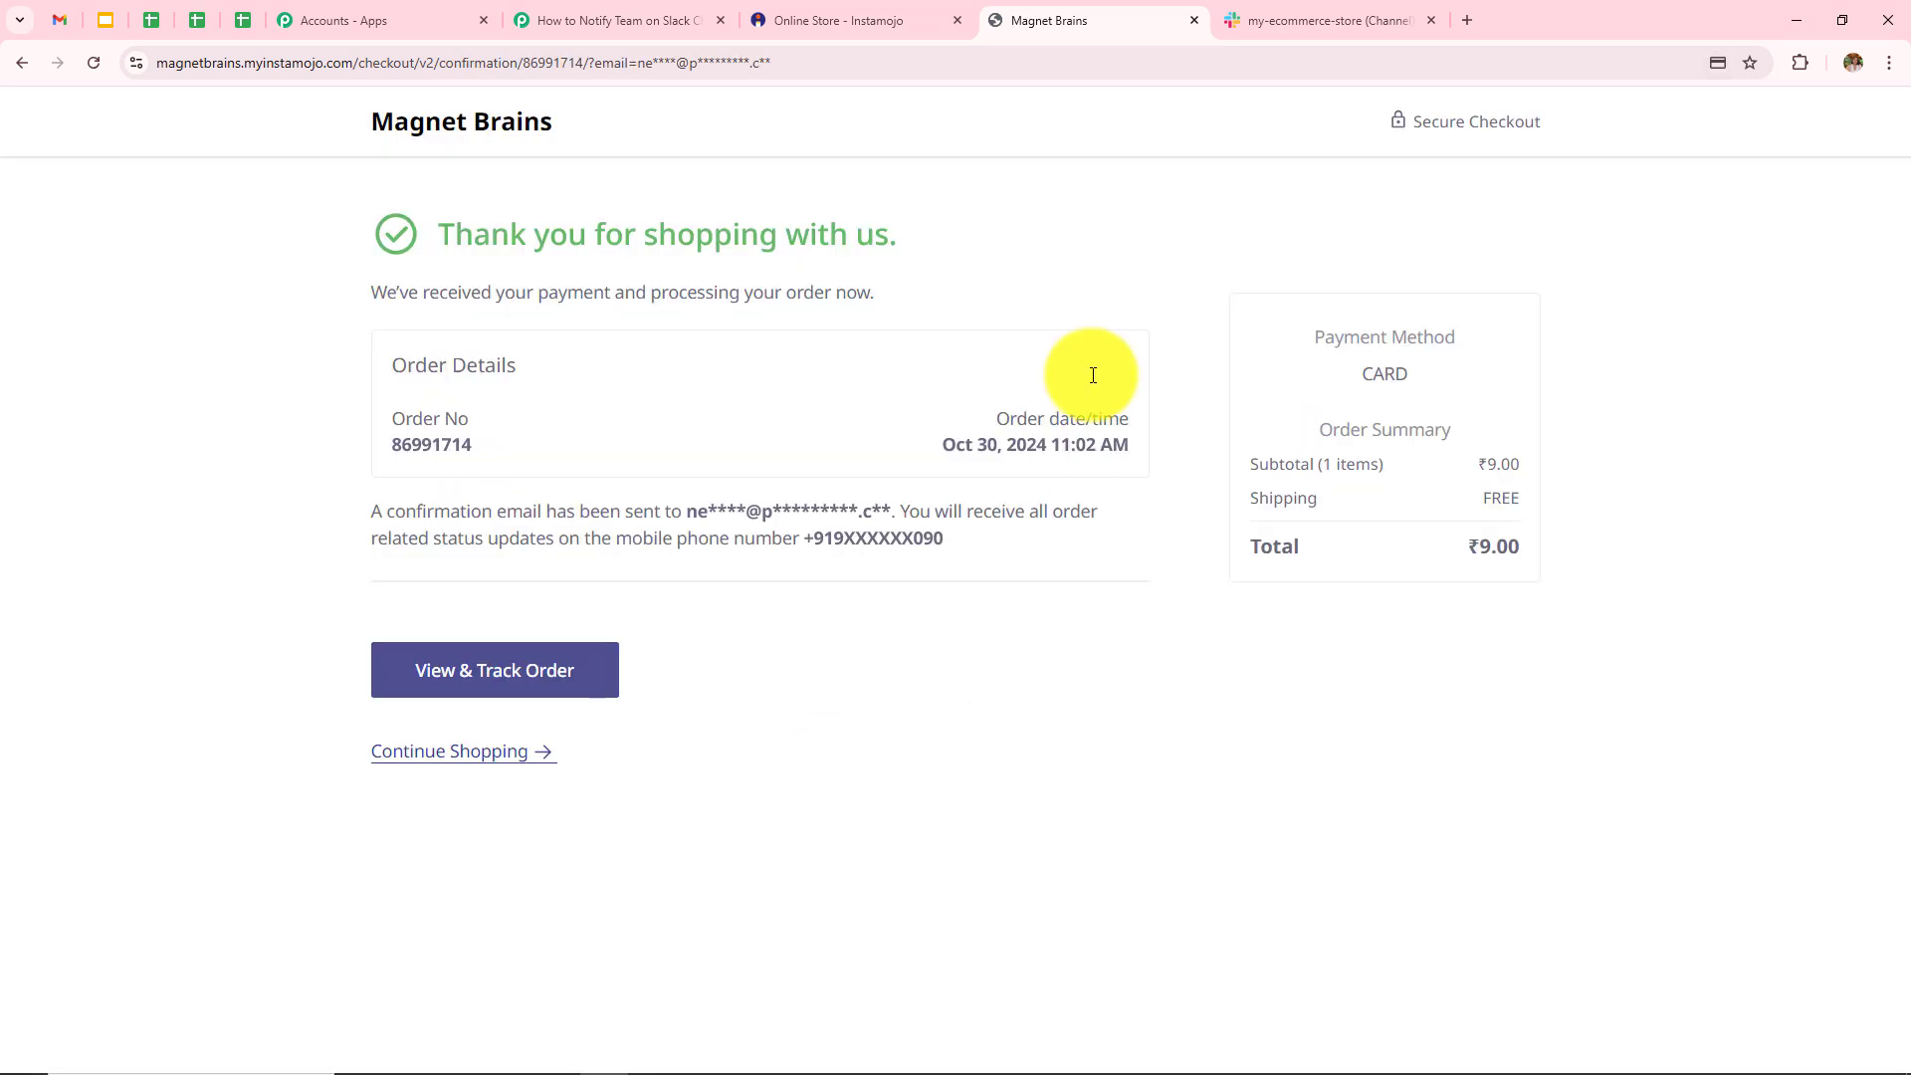
left_click_drag(448, 229, 993, 281)
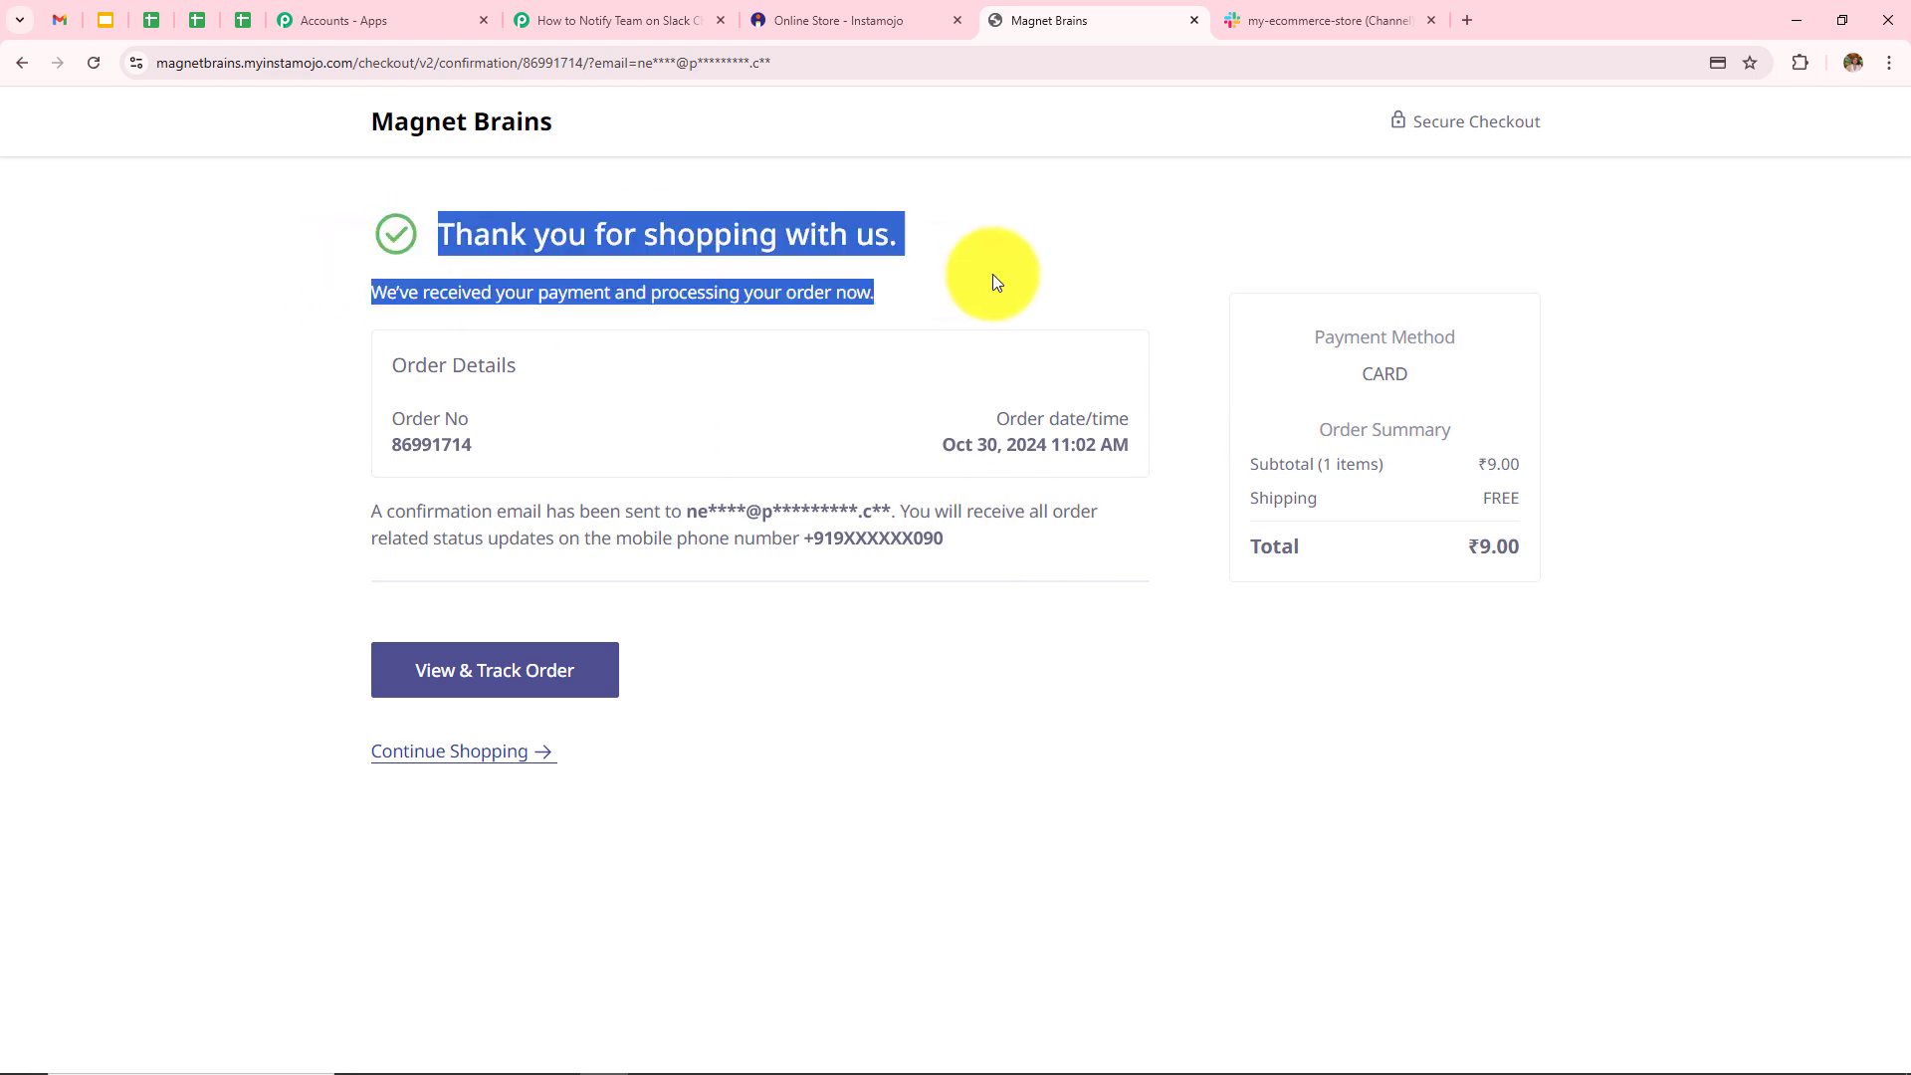
left_click(1018, 273)
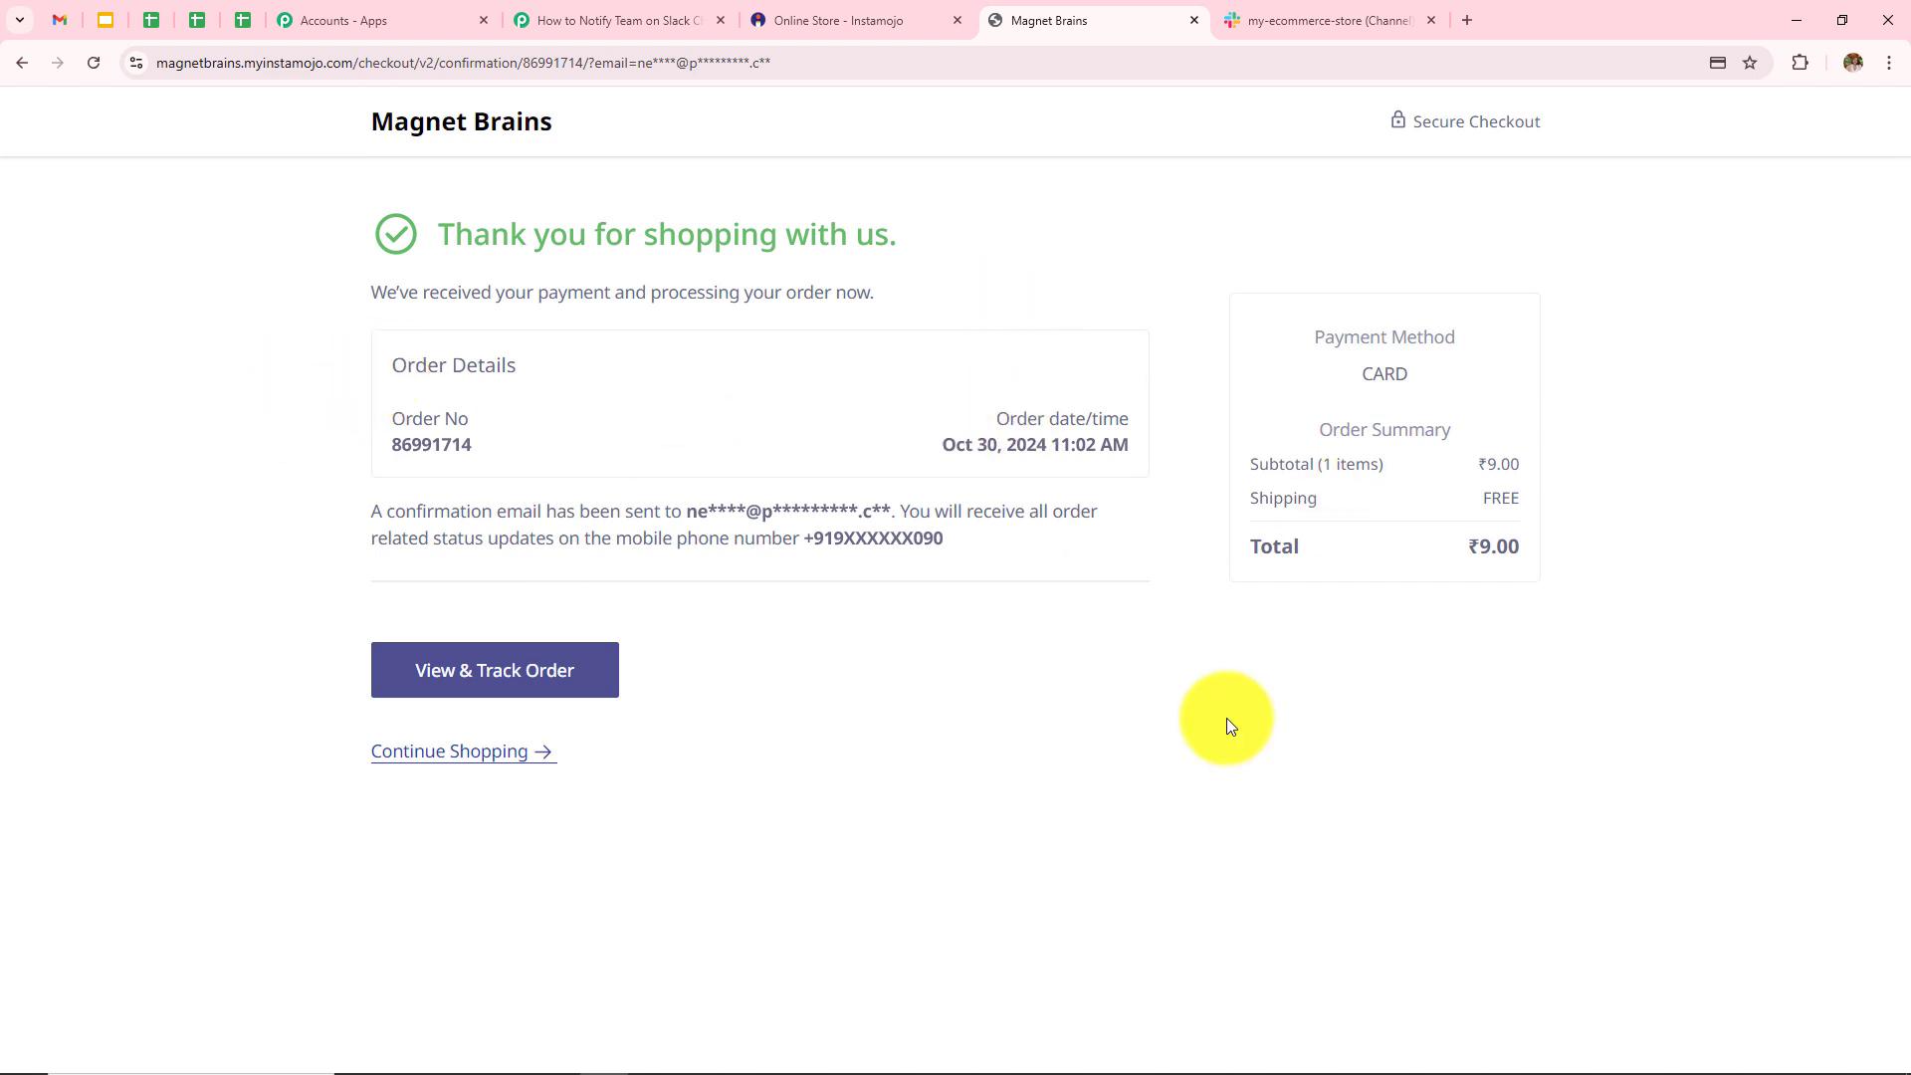
Inspect the captured Buyer Name, Buyer Phone, Buyer email and Amount 9.00 values.
left_click(687, 20)
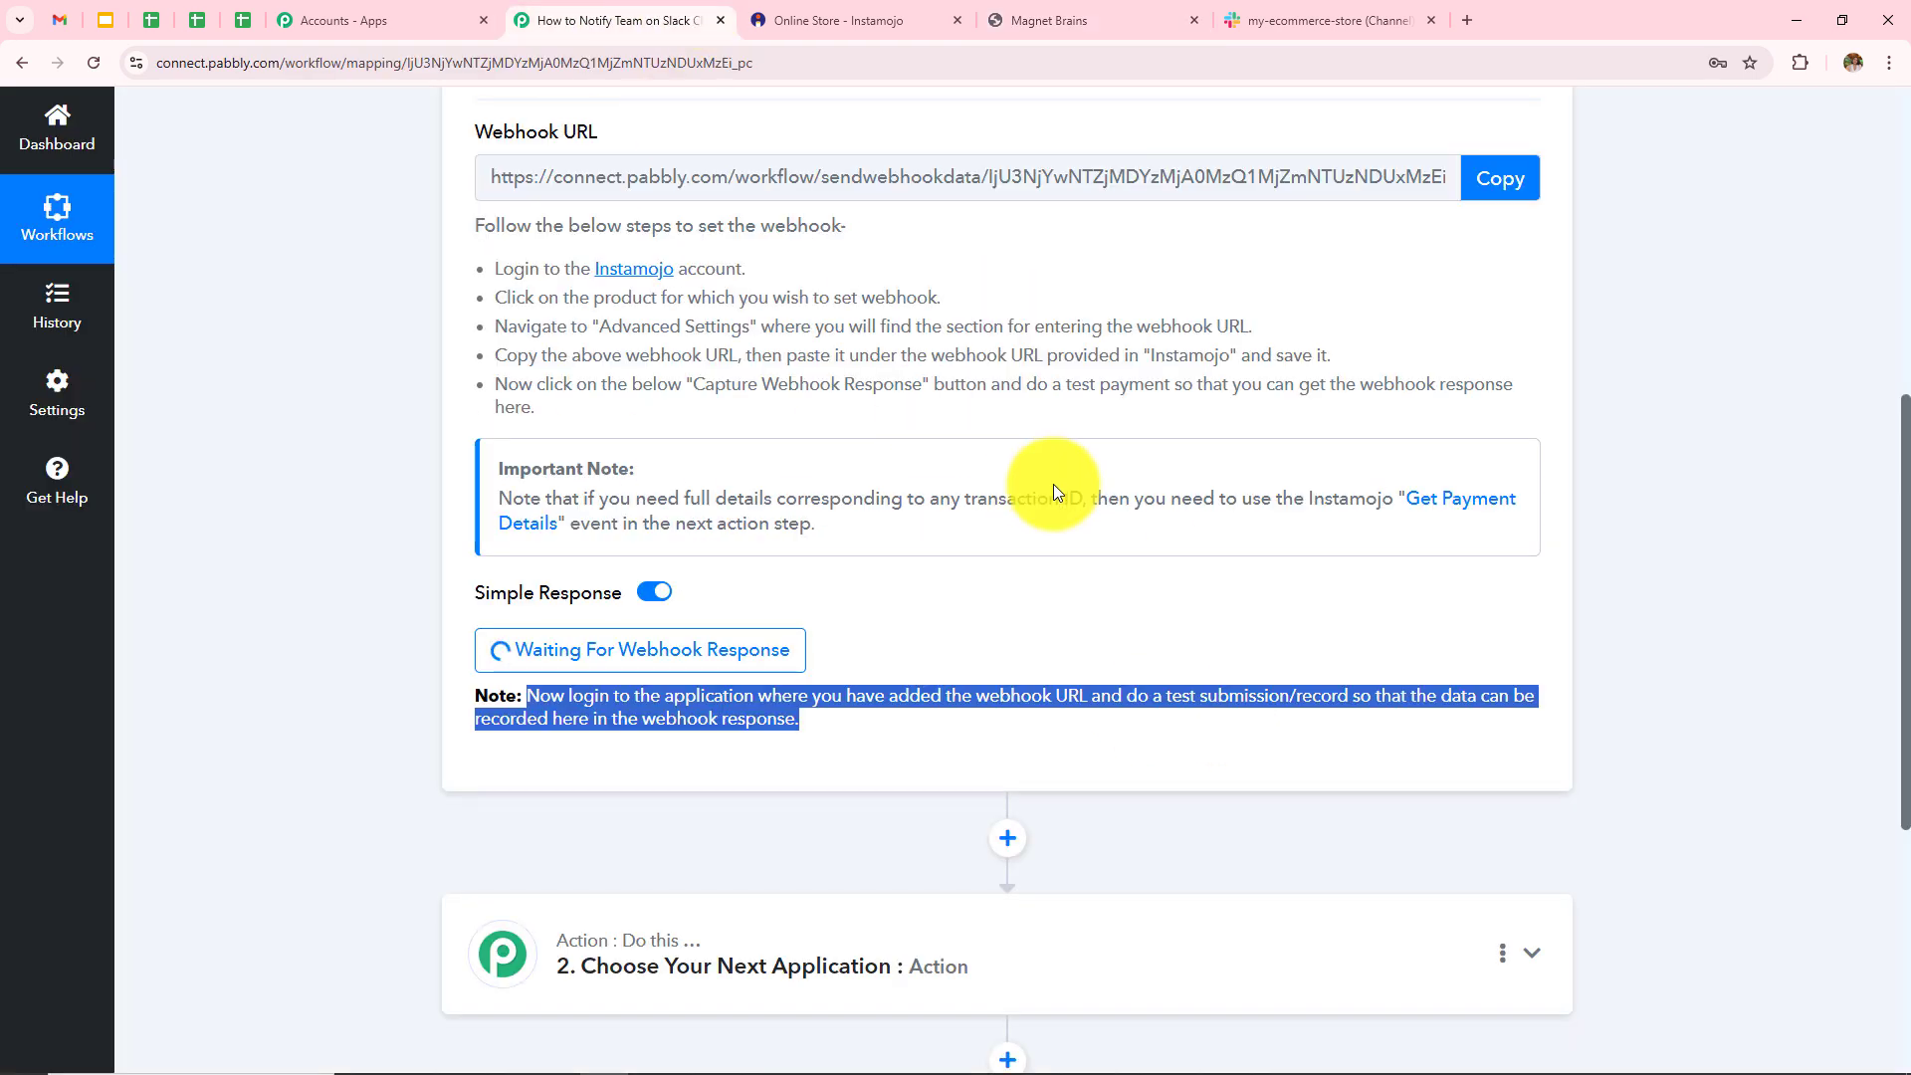
scroll(1054, 380, "down", 4)
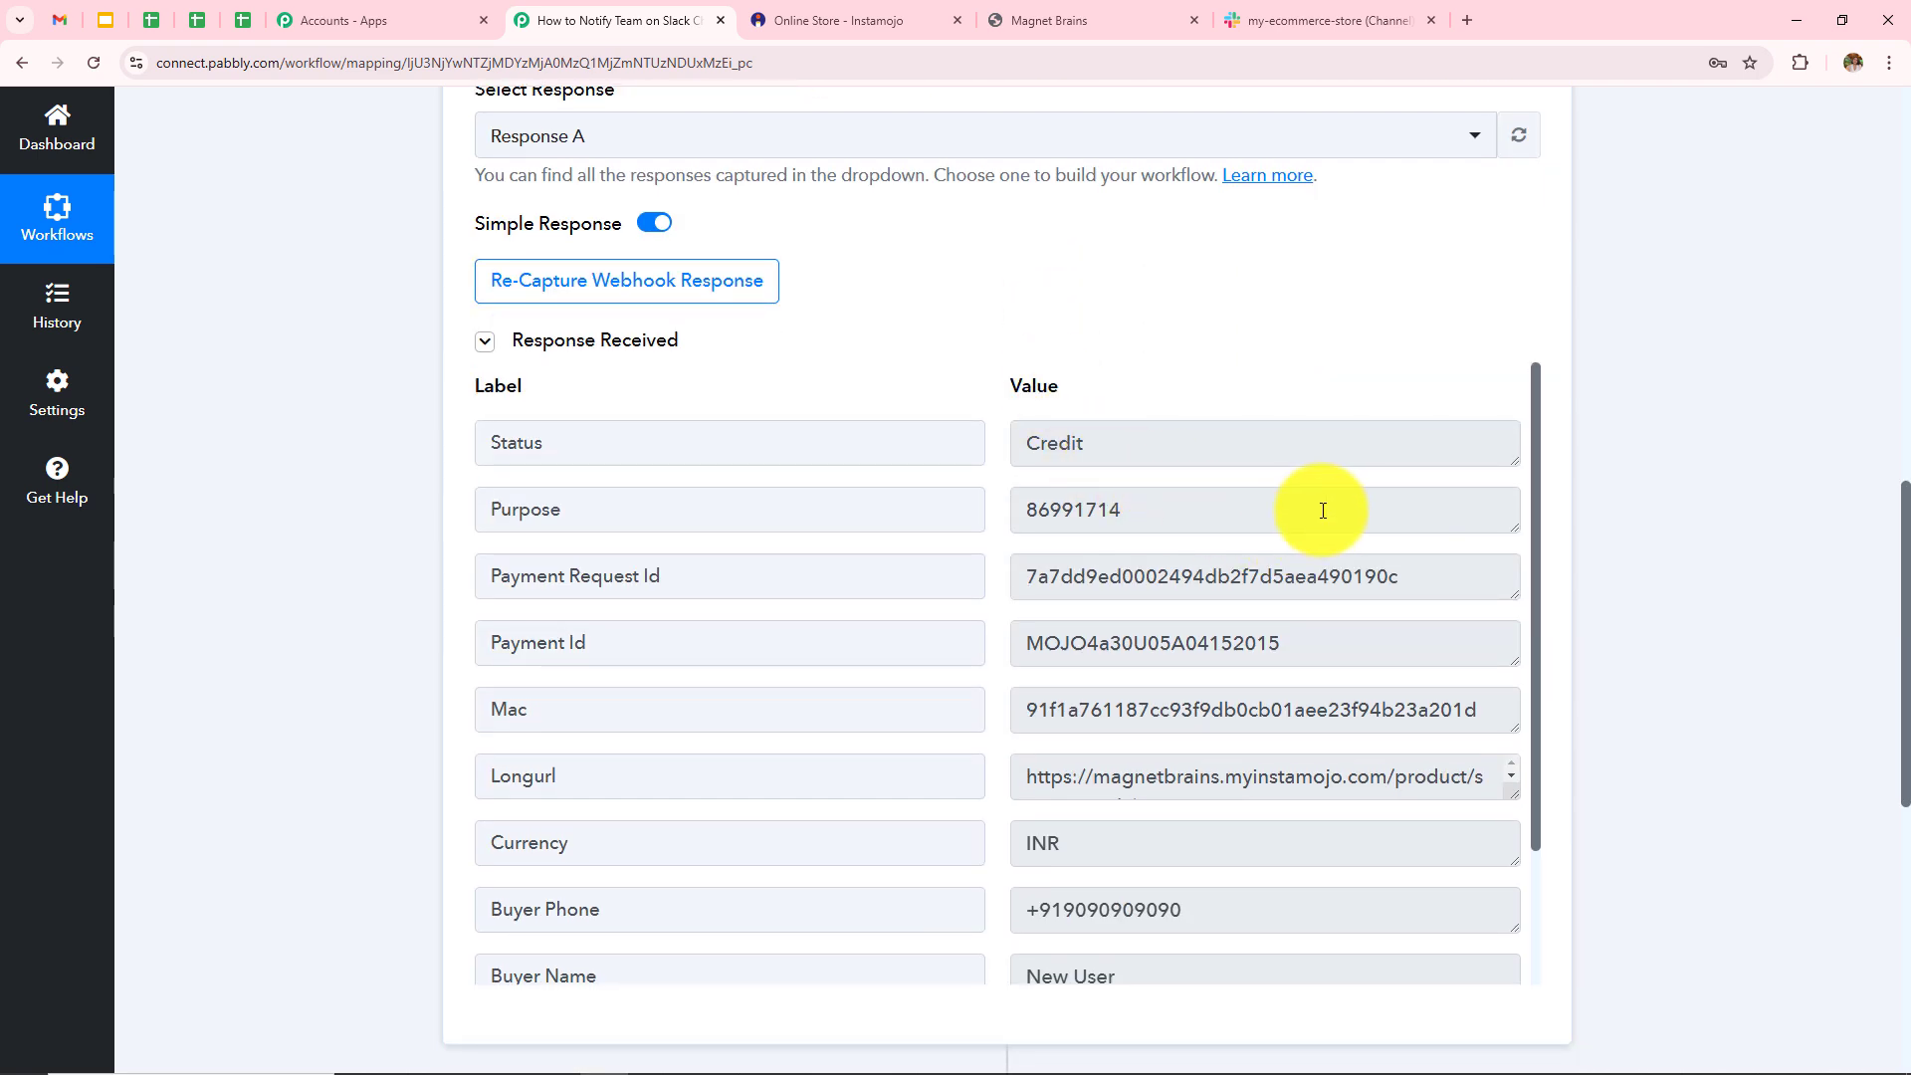
scroll(1233, 567, "down", 2)
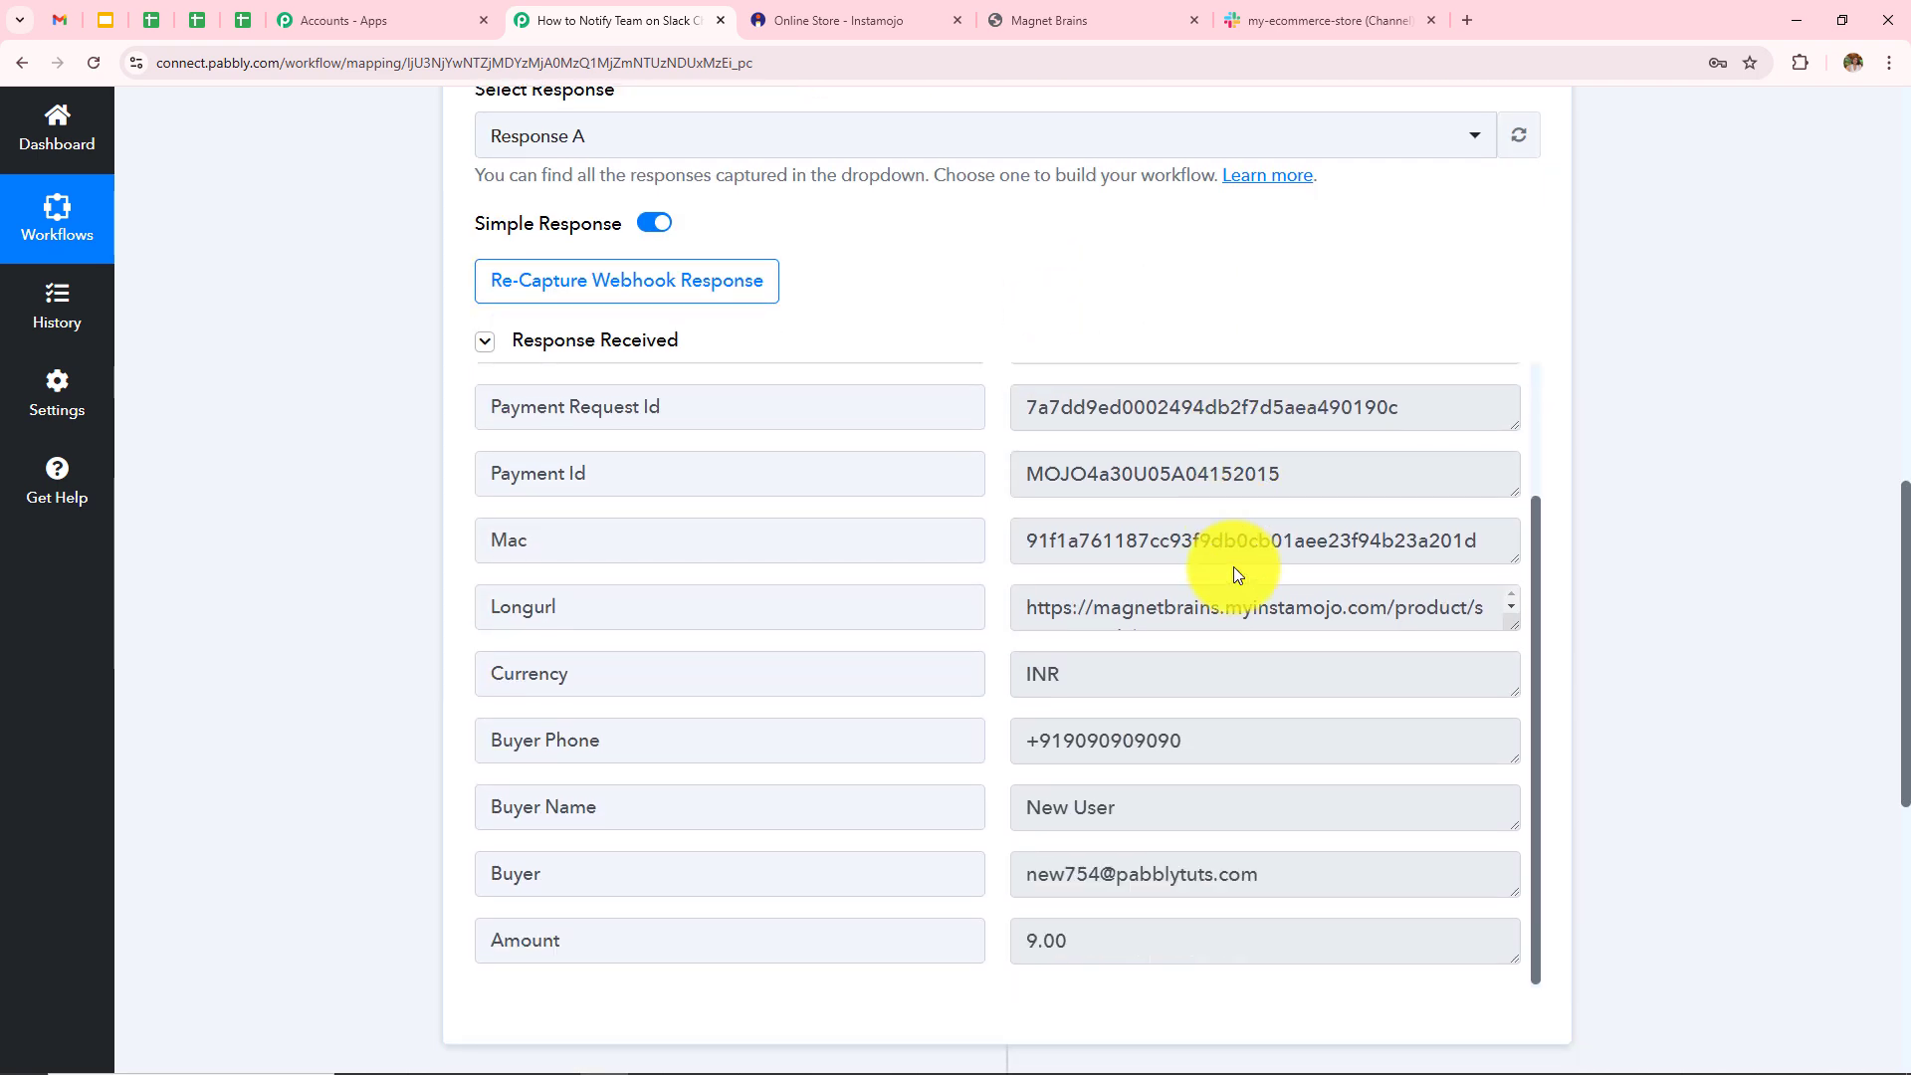
left_click(1151, 823)
key("ctrl+a")
left_click(1122, 736)
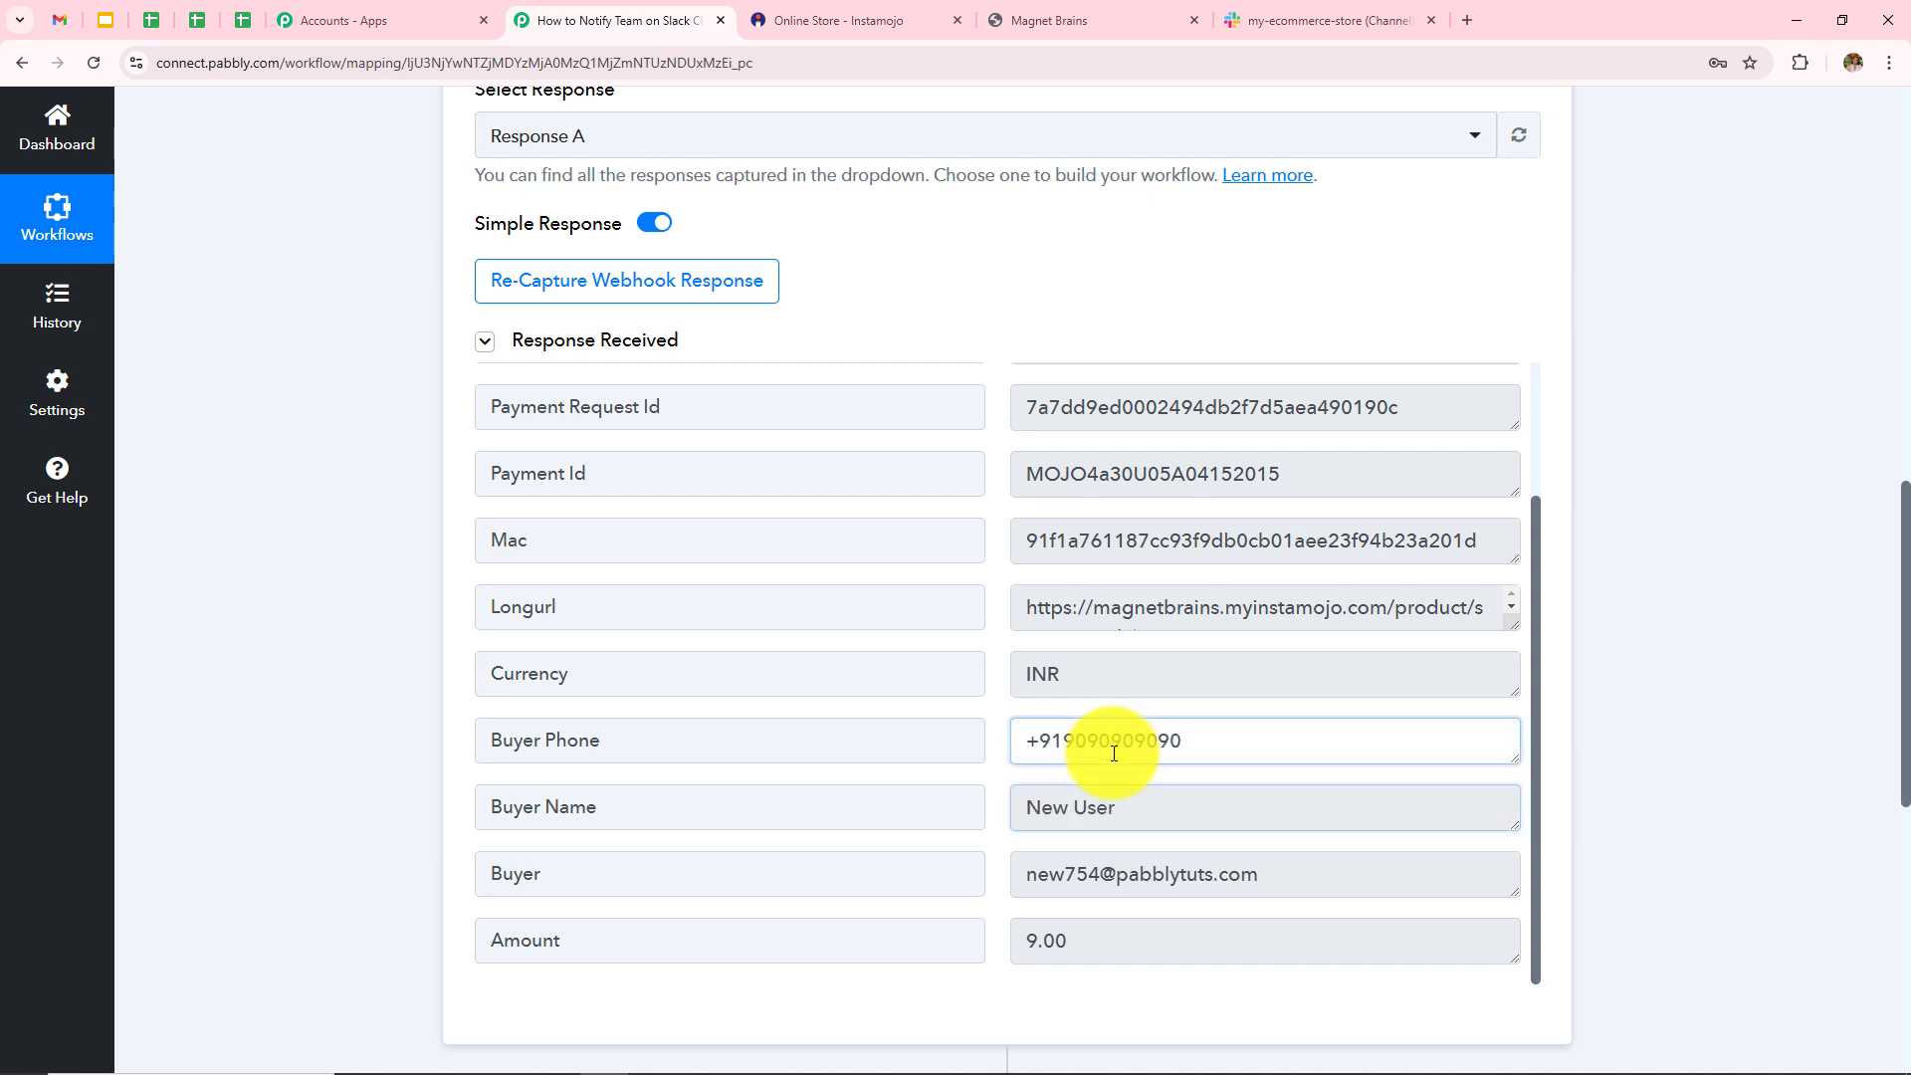
key("ctrl+a")
left_click(1219, 872)
left_click(1022, 884)
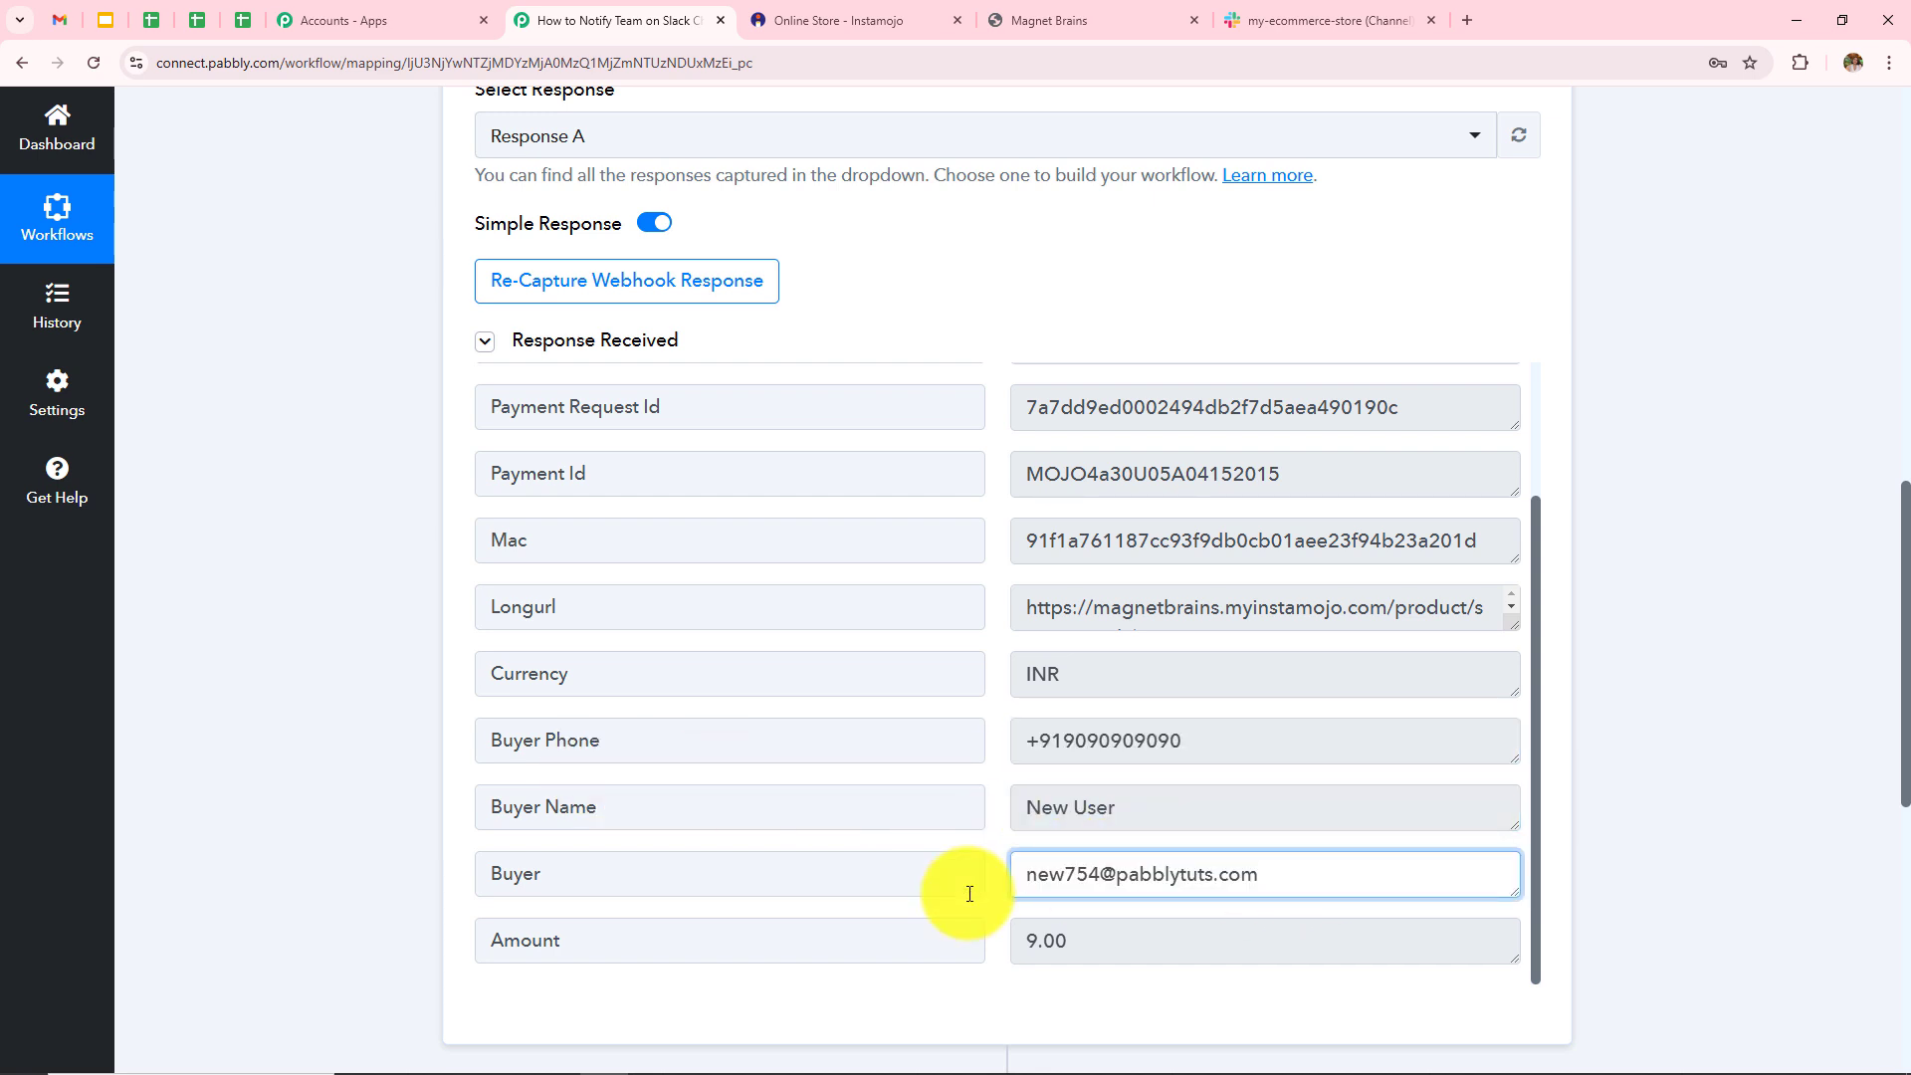
scroll(1212, 841, "down", 4)
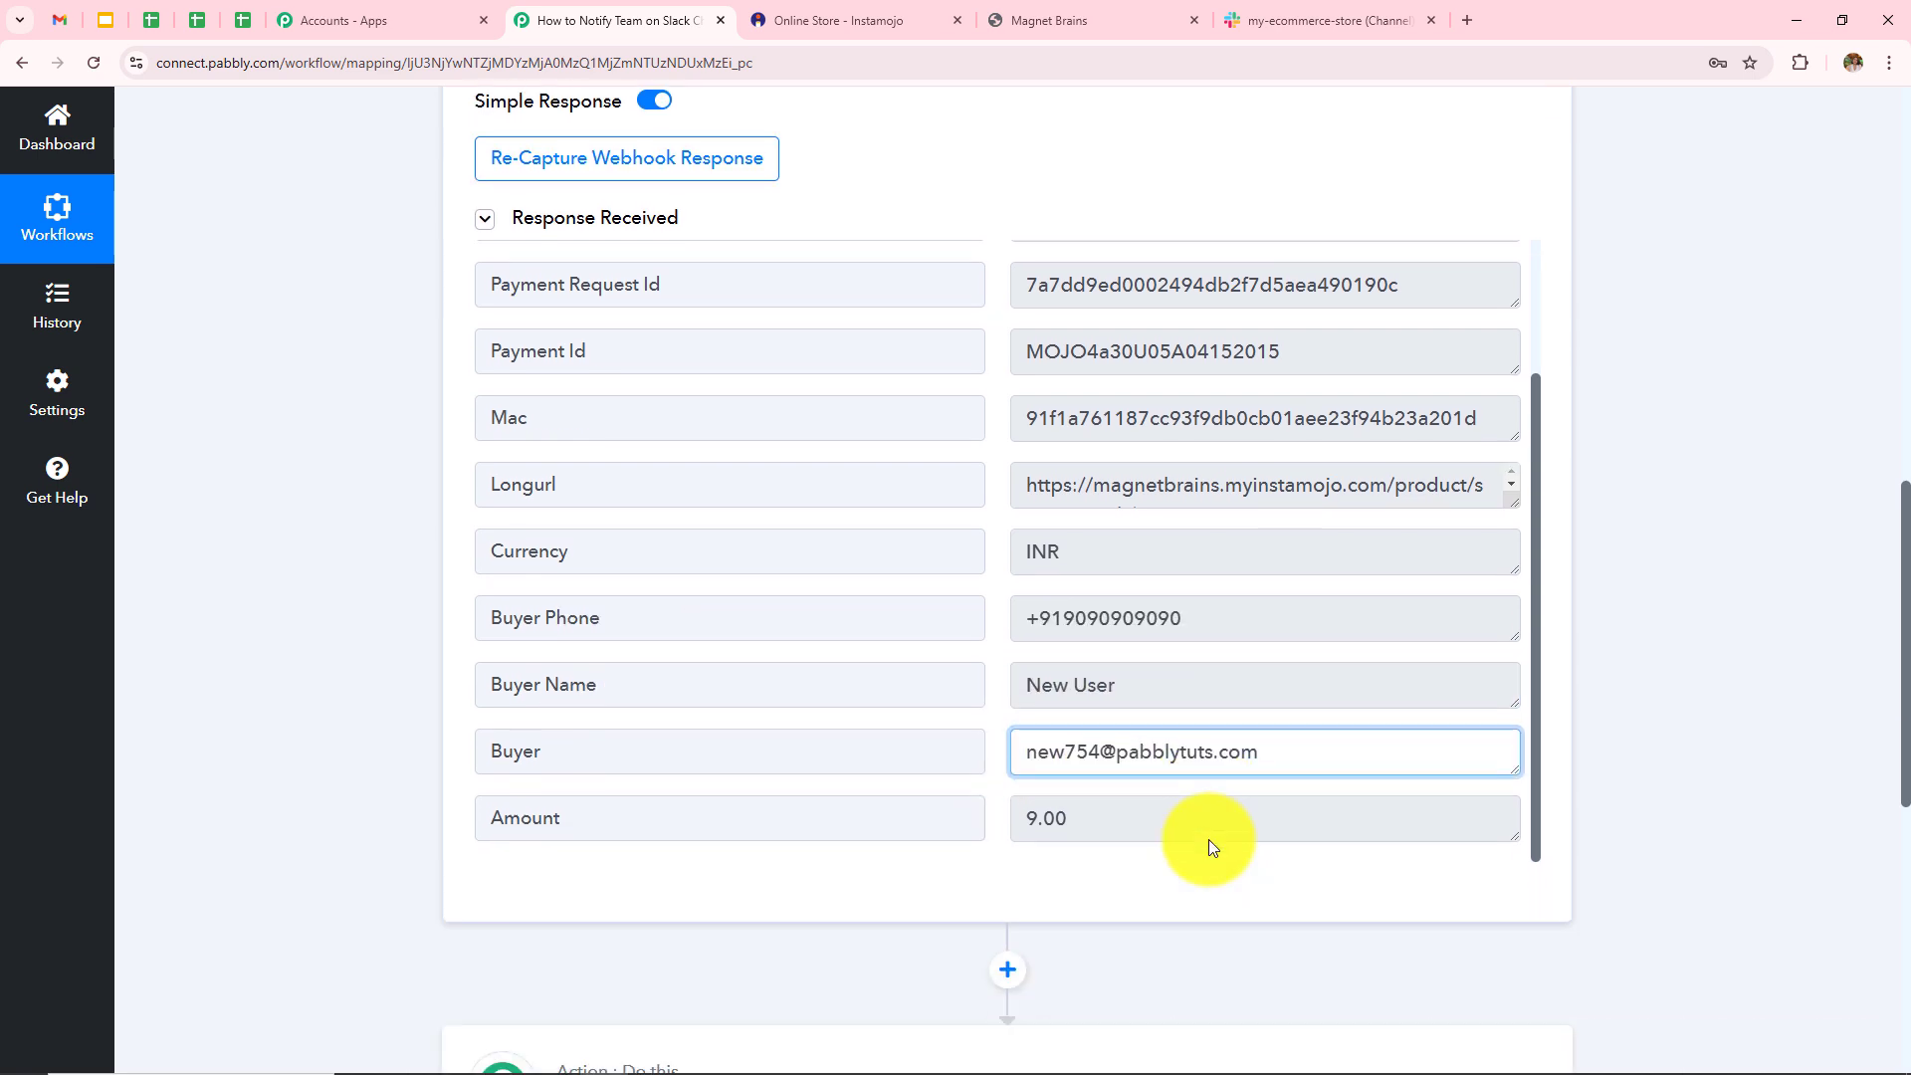
left_click(1080, 547)
key("ctrl+a")
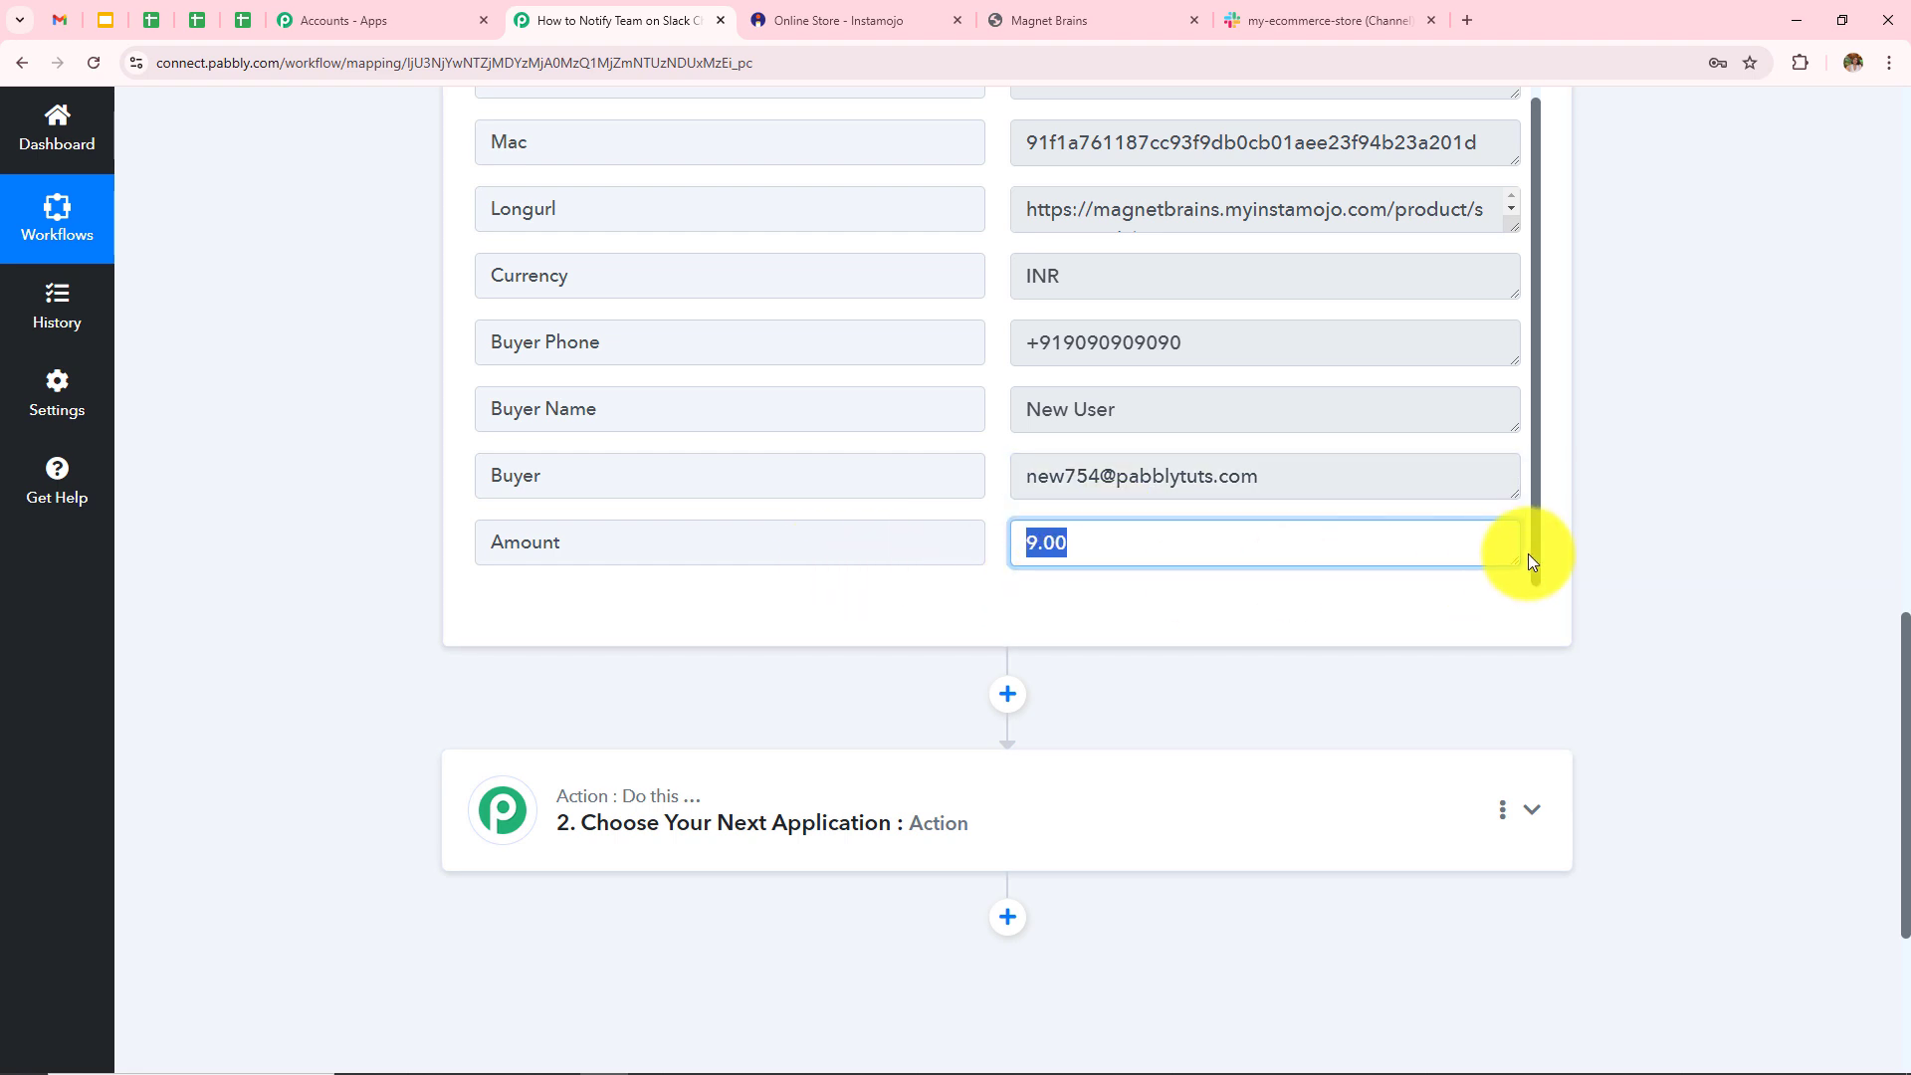
Scroll through the response down to the empty 'Choose Your Next Application' action card.
scroll(1634, 551, "up", 2)
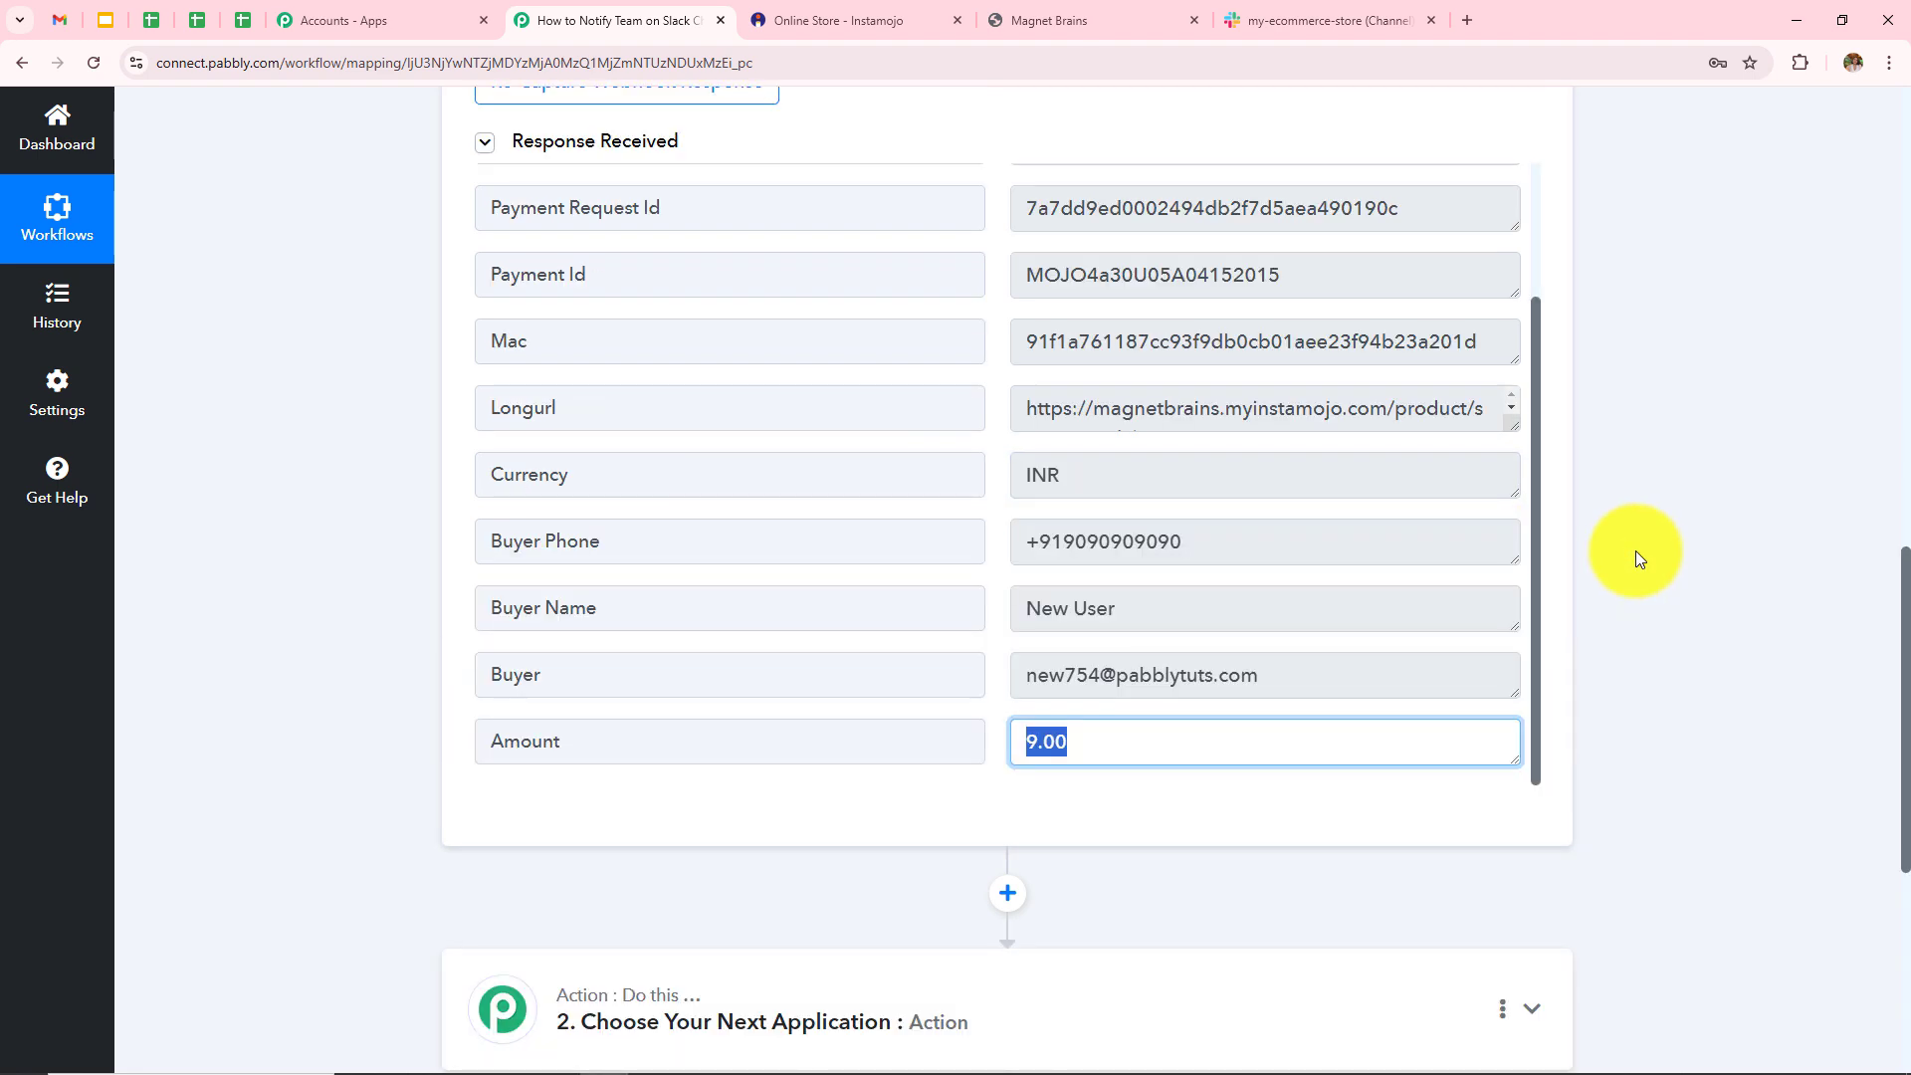
scroll(1635, 551, "up", 1)
scroll(1149, 681, "up", 1)
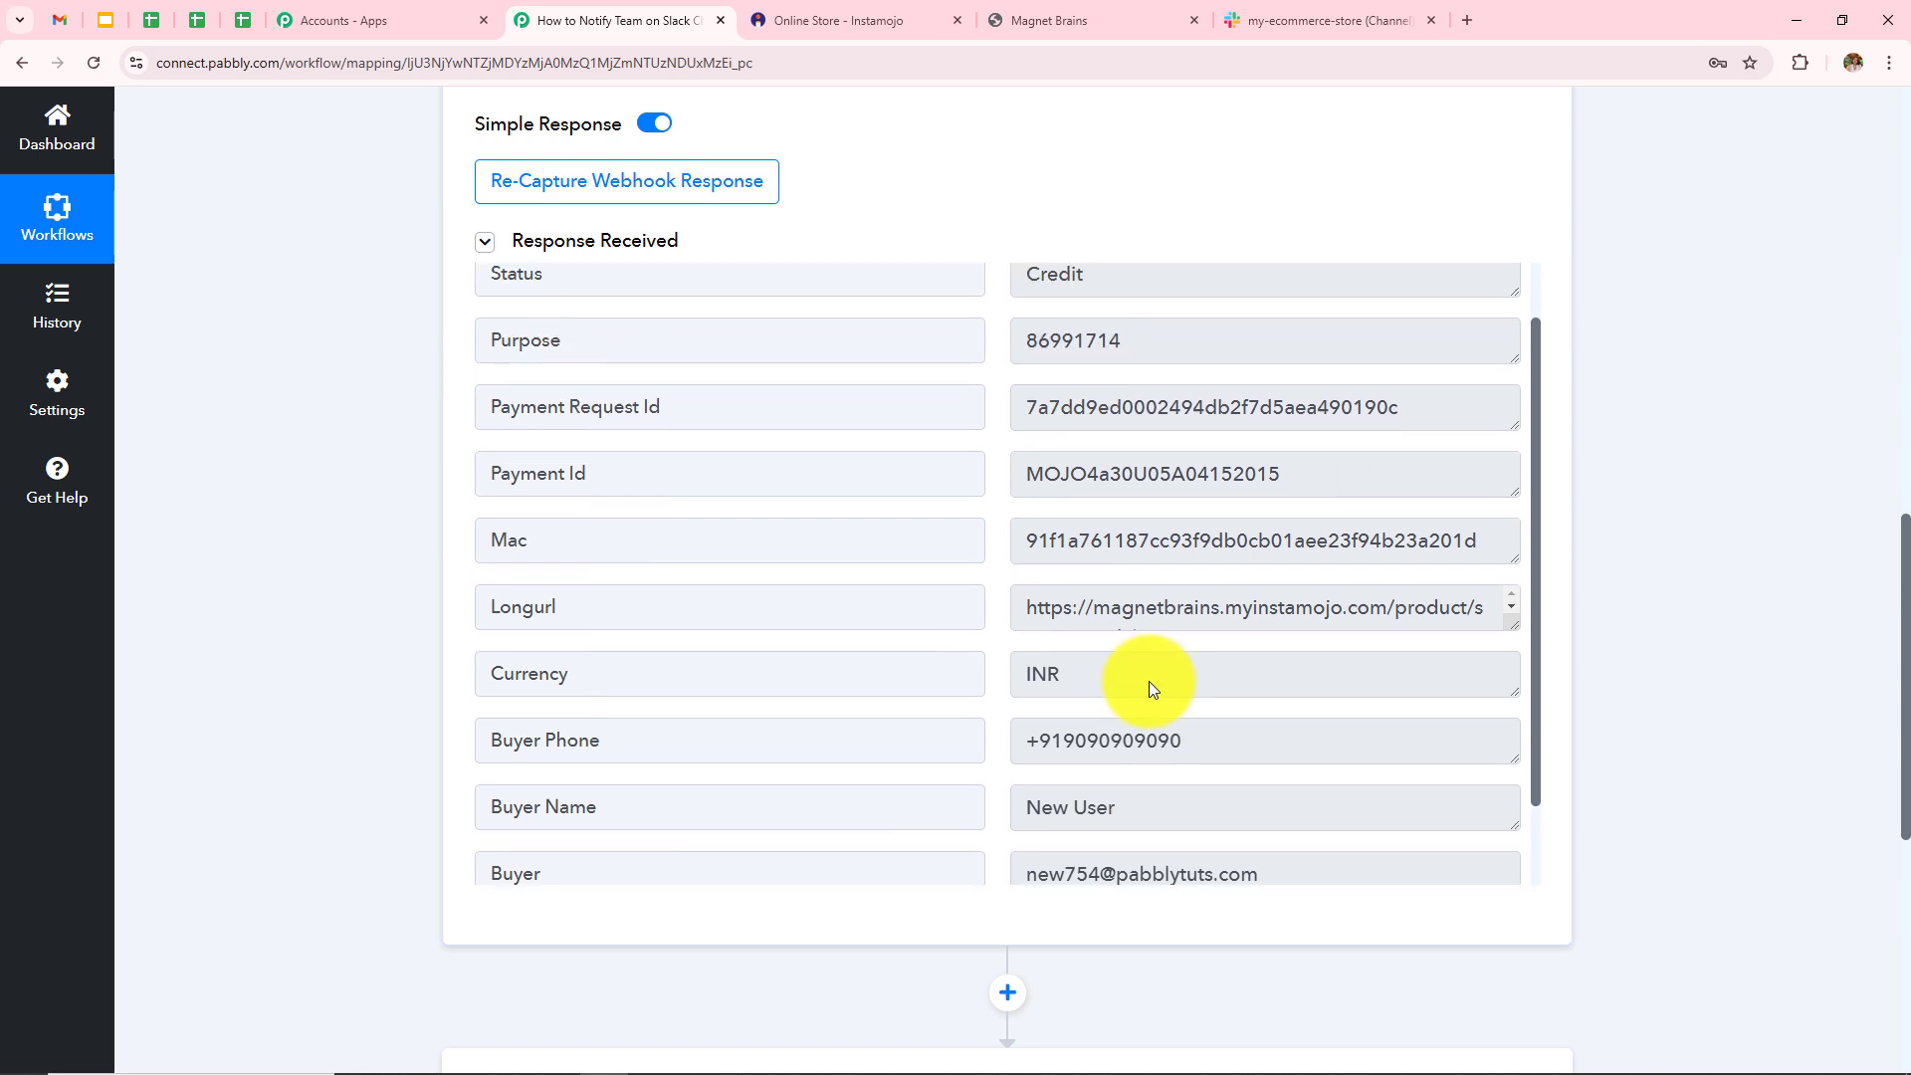
scroll(1149, 681, "up", 1)
scroll(1208, 491, "up", 3)
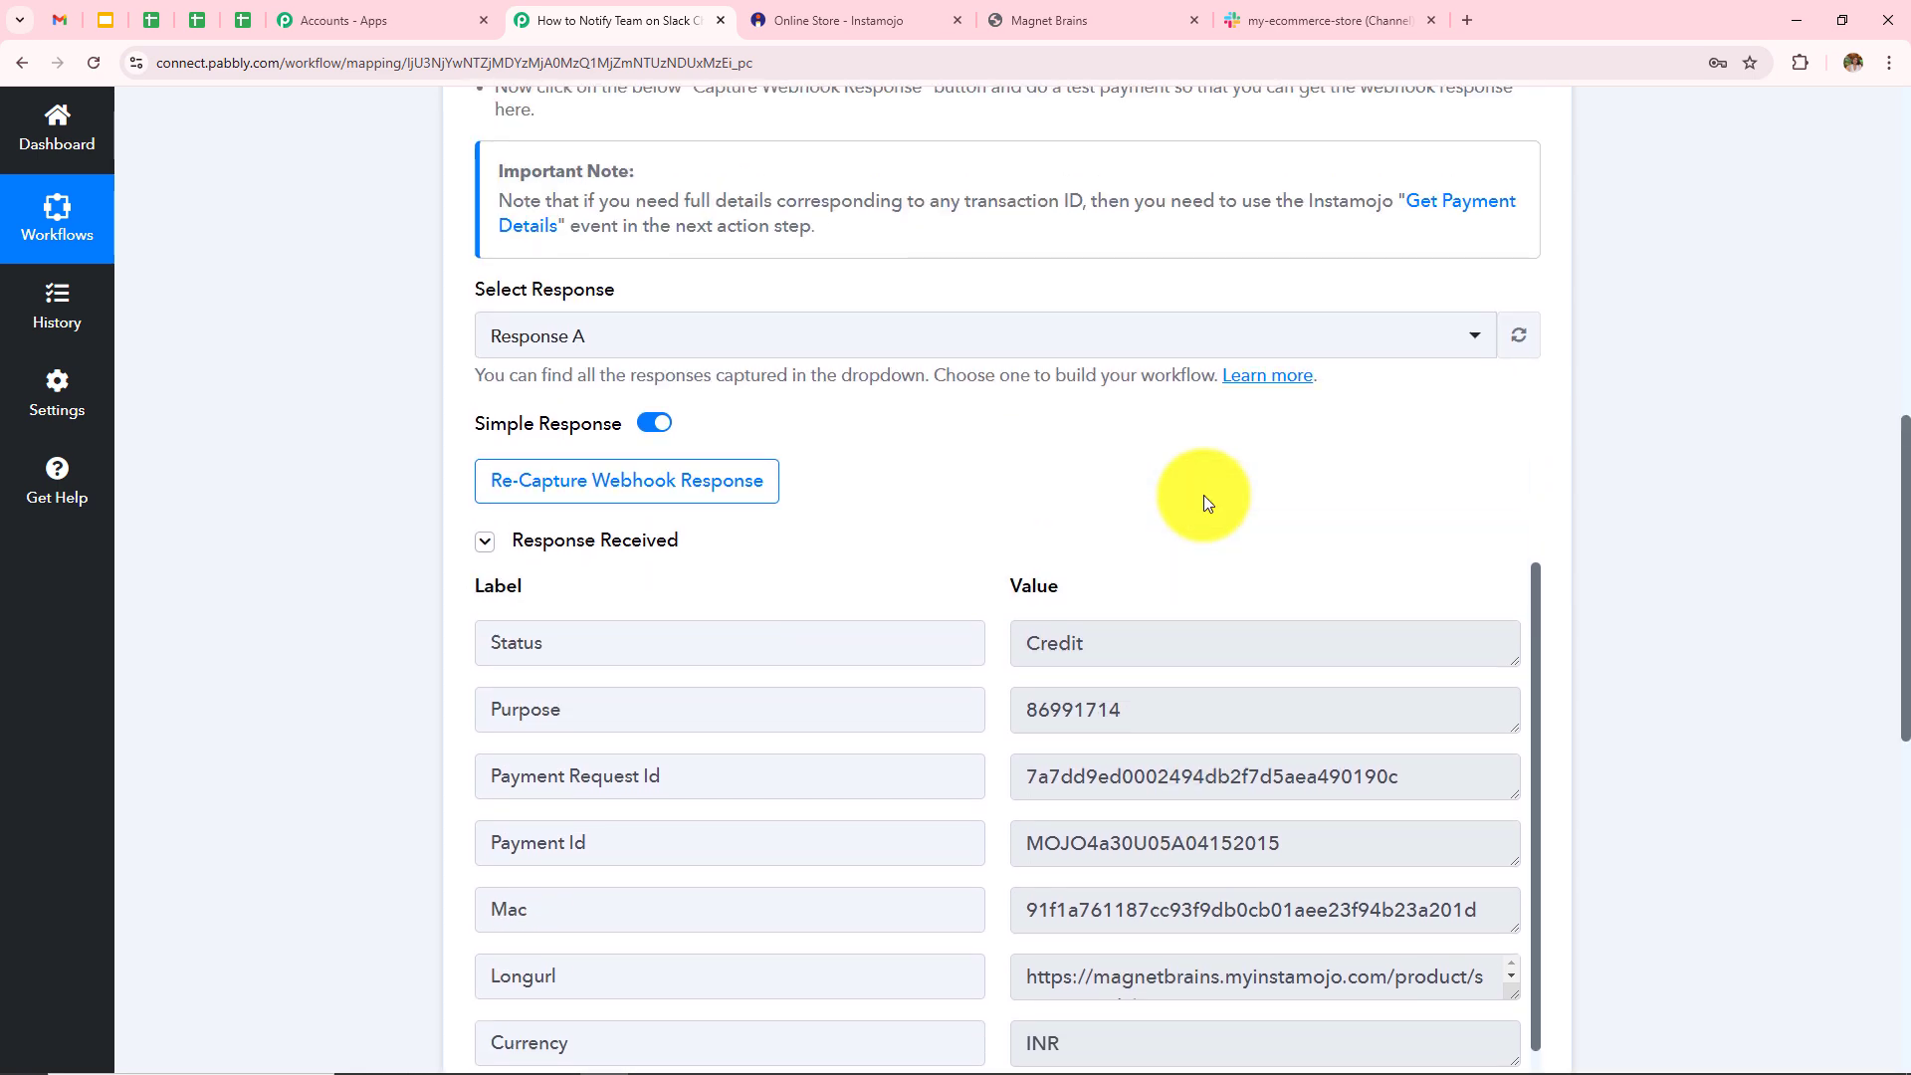
scroll(1204, 494, "up", 6)
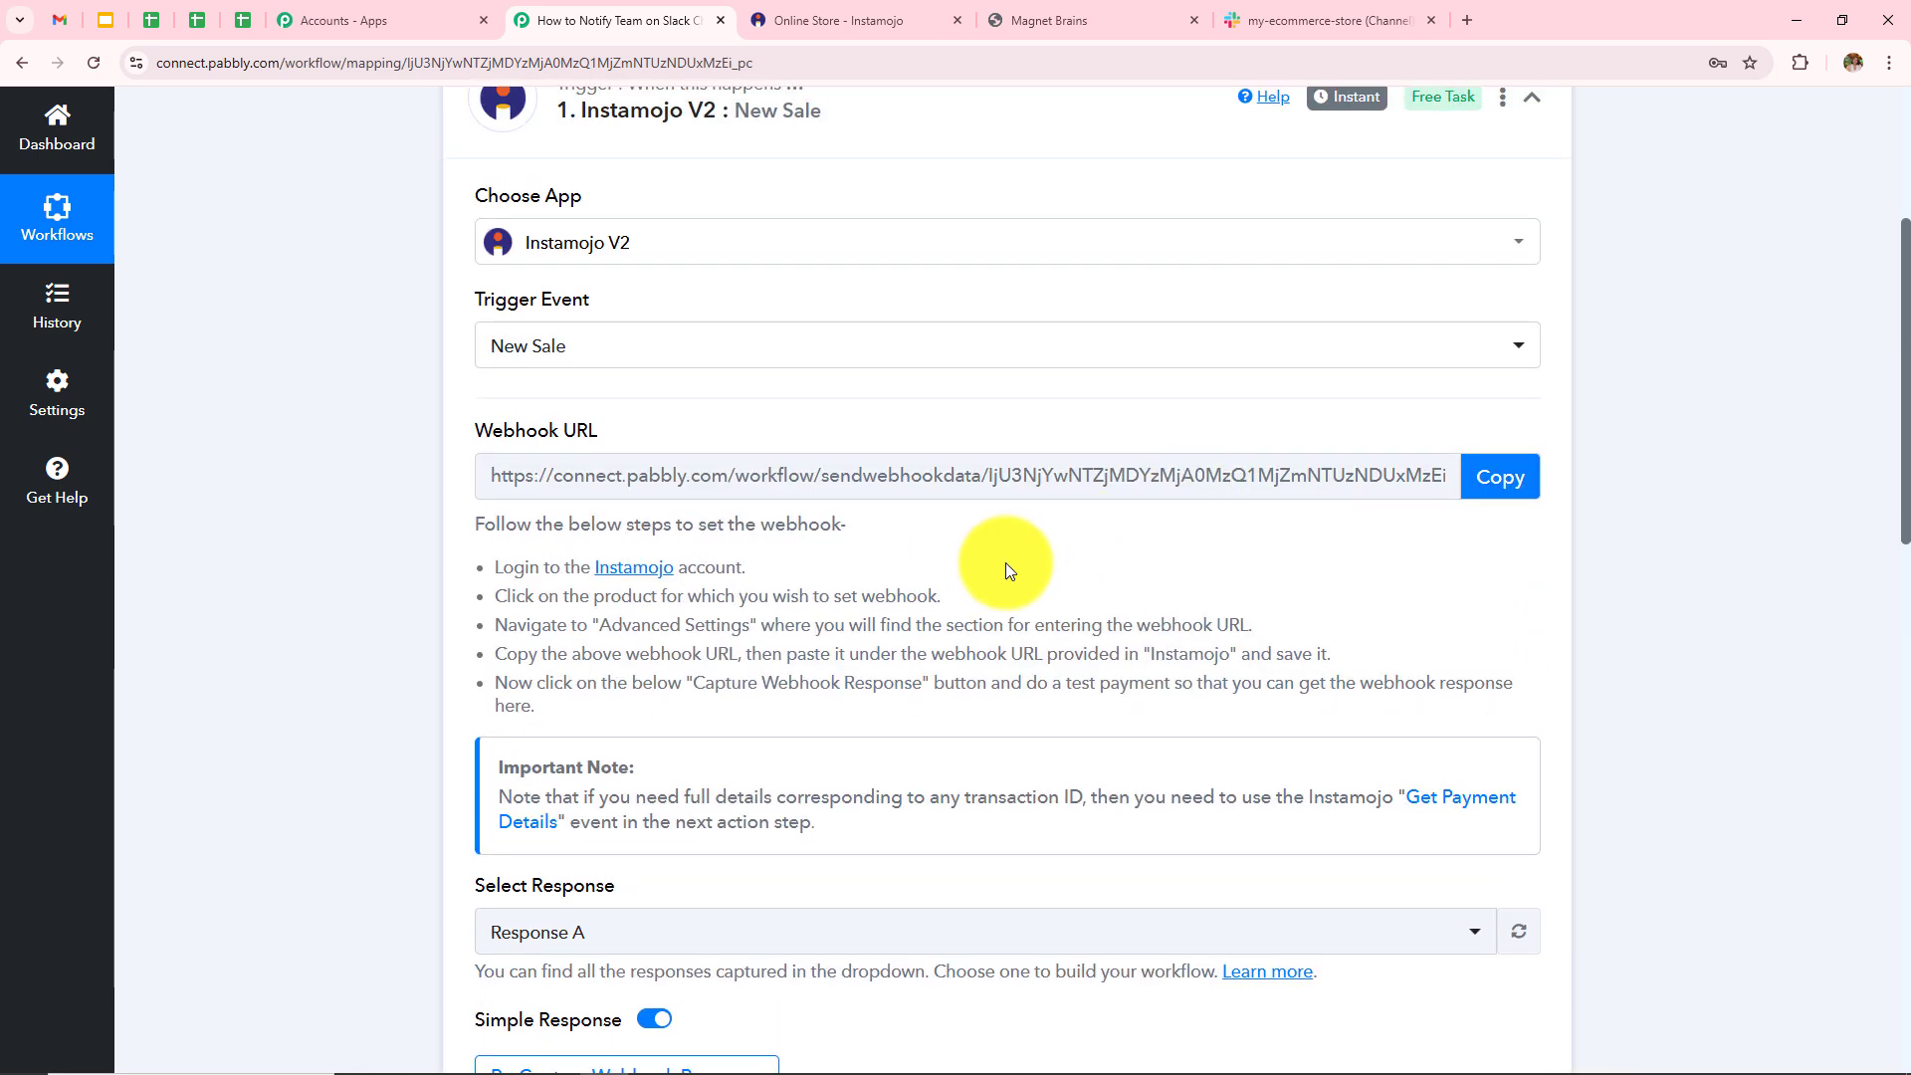
scroll(1005, 564, "up", 1)
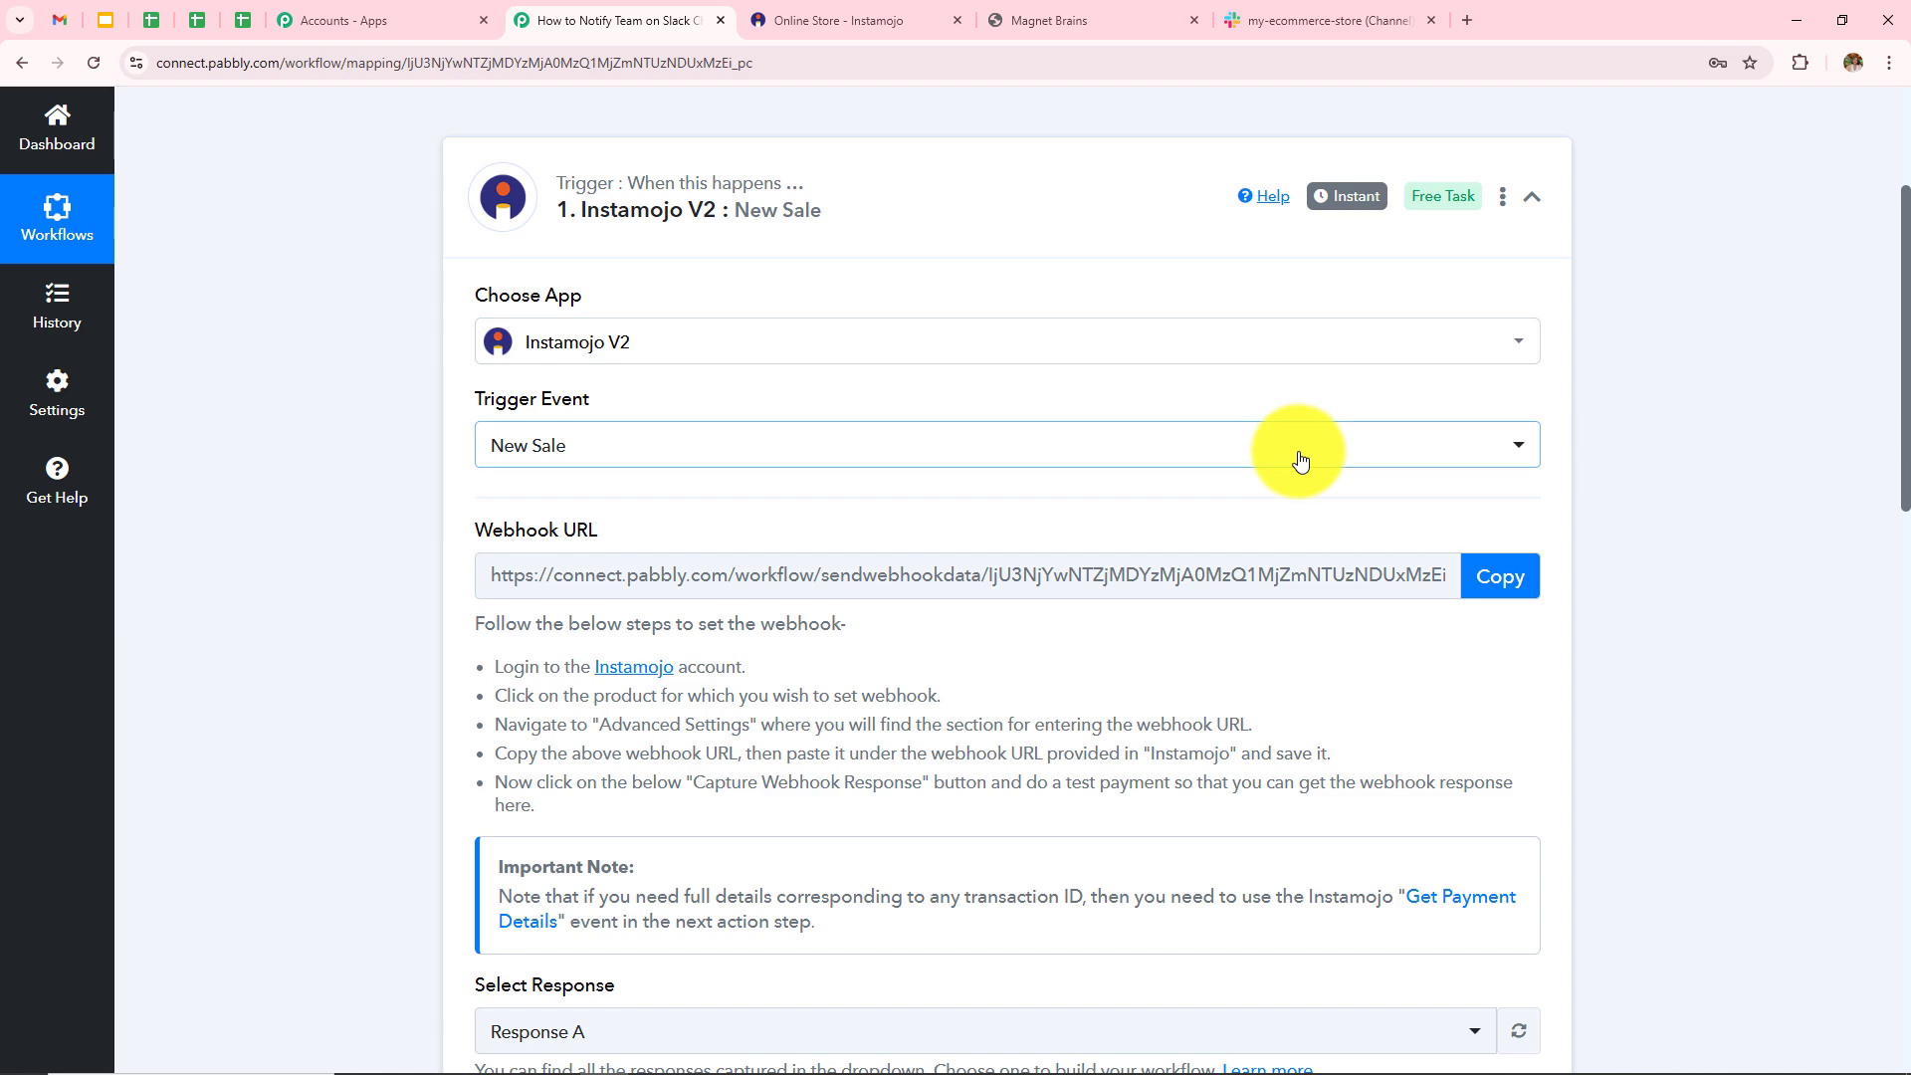
scroll(1299, 459, "down", 8)
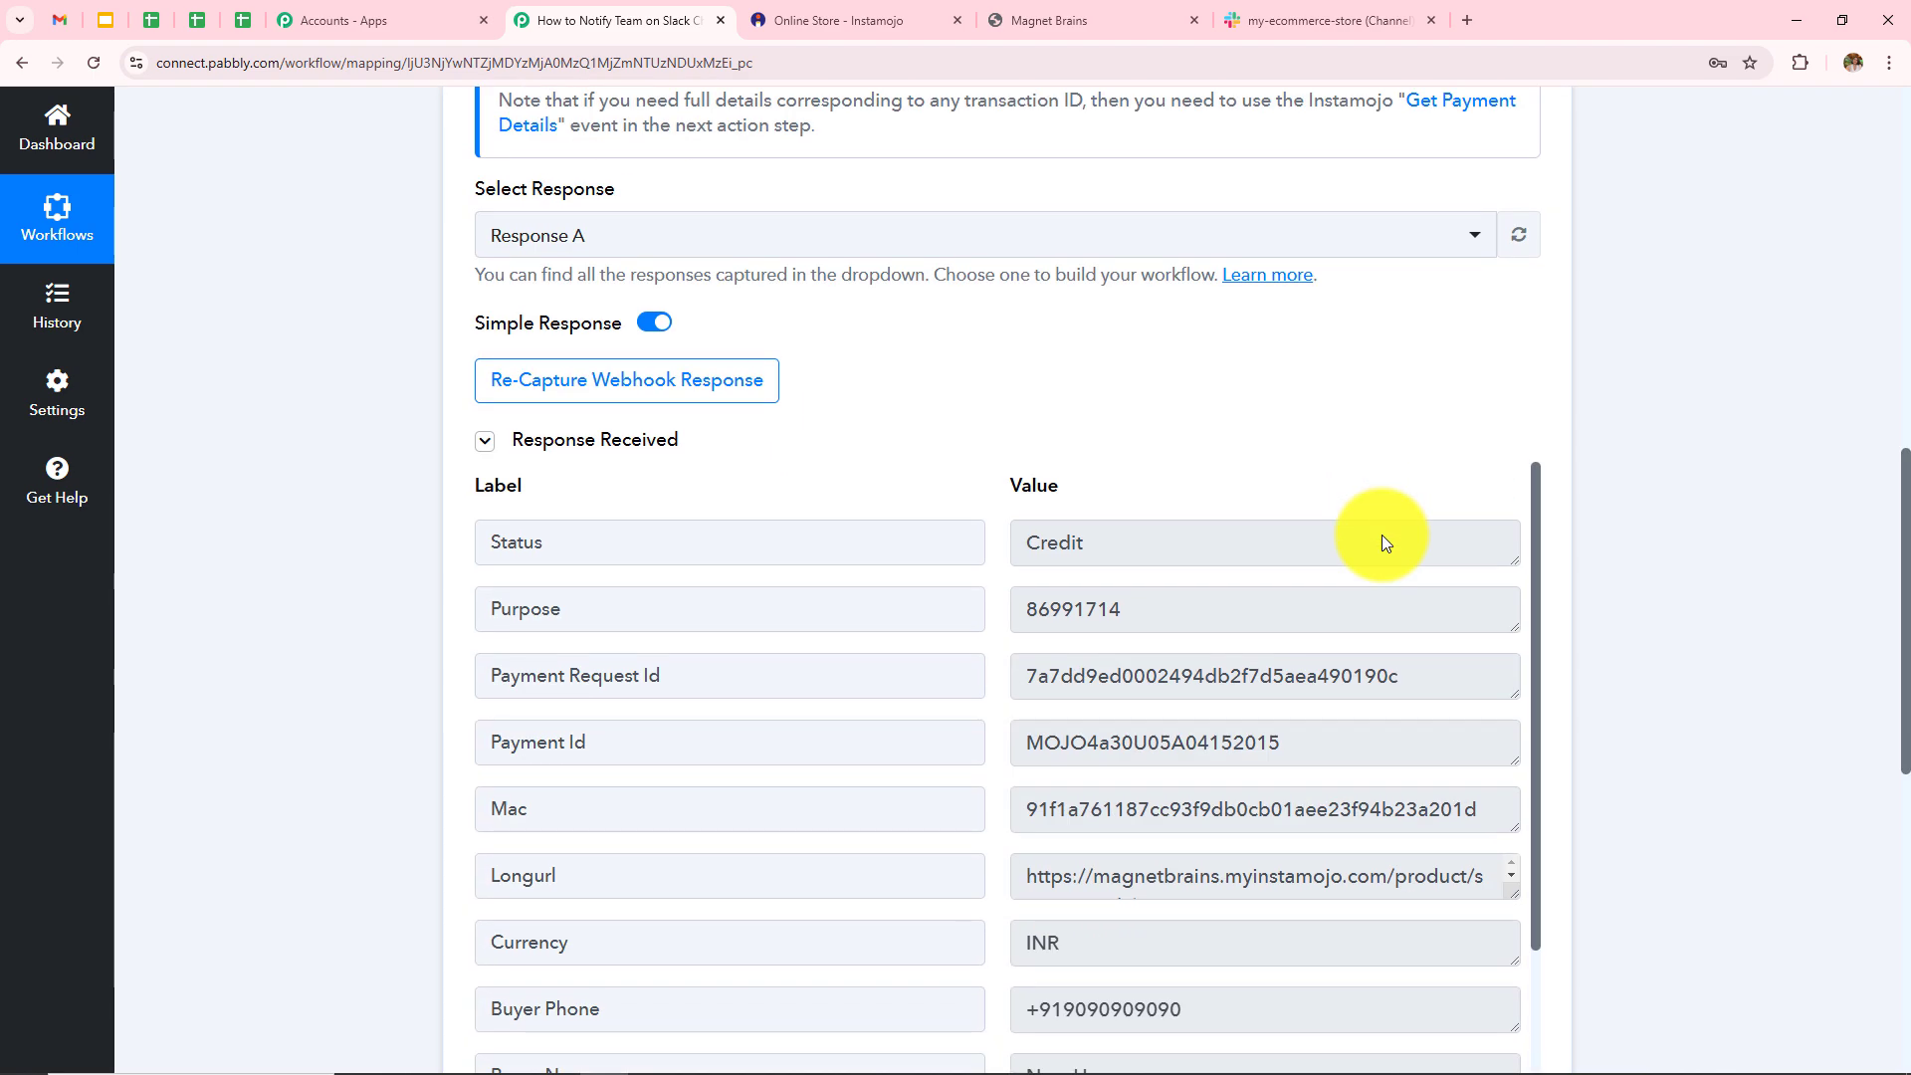
scroll(1381, 542, "down", 2)
scroll(1242, 713, "down", 1)
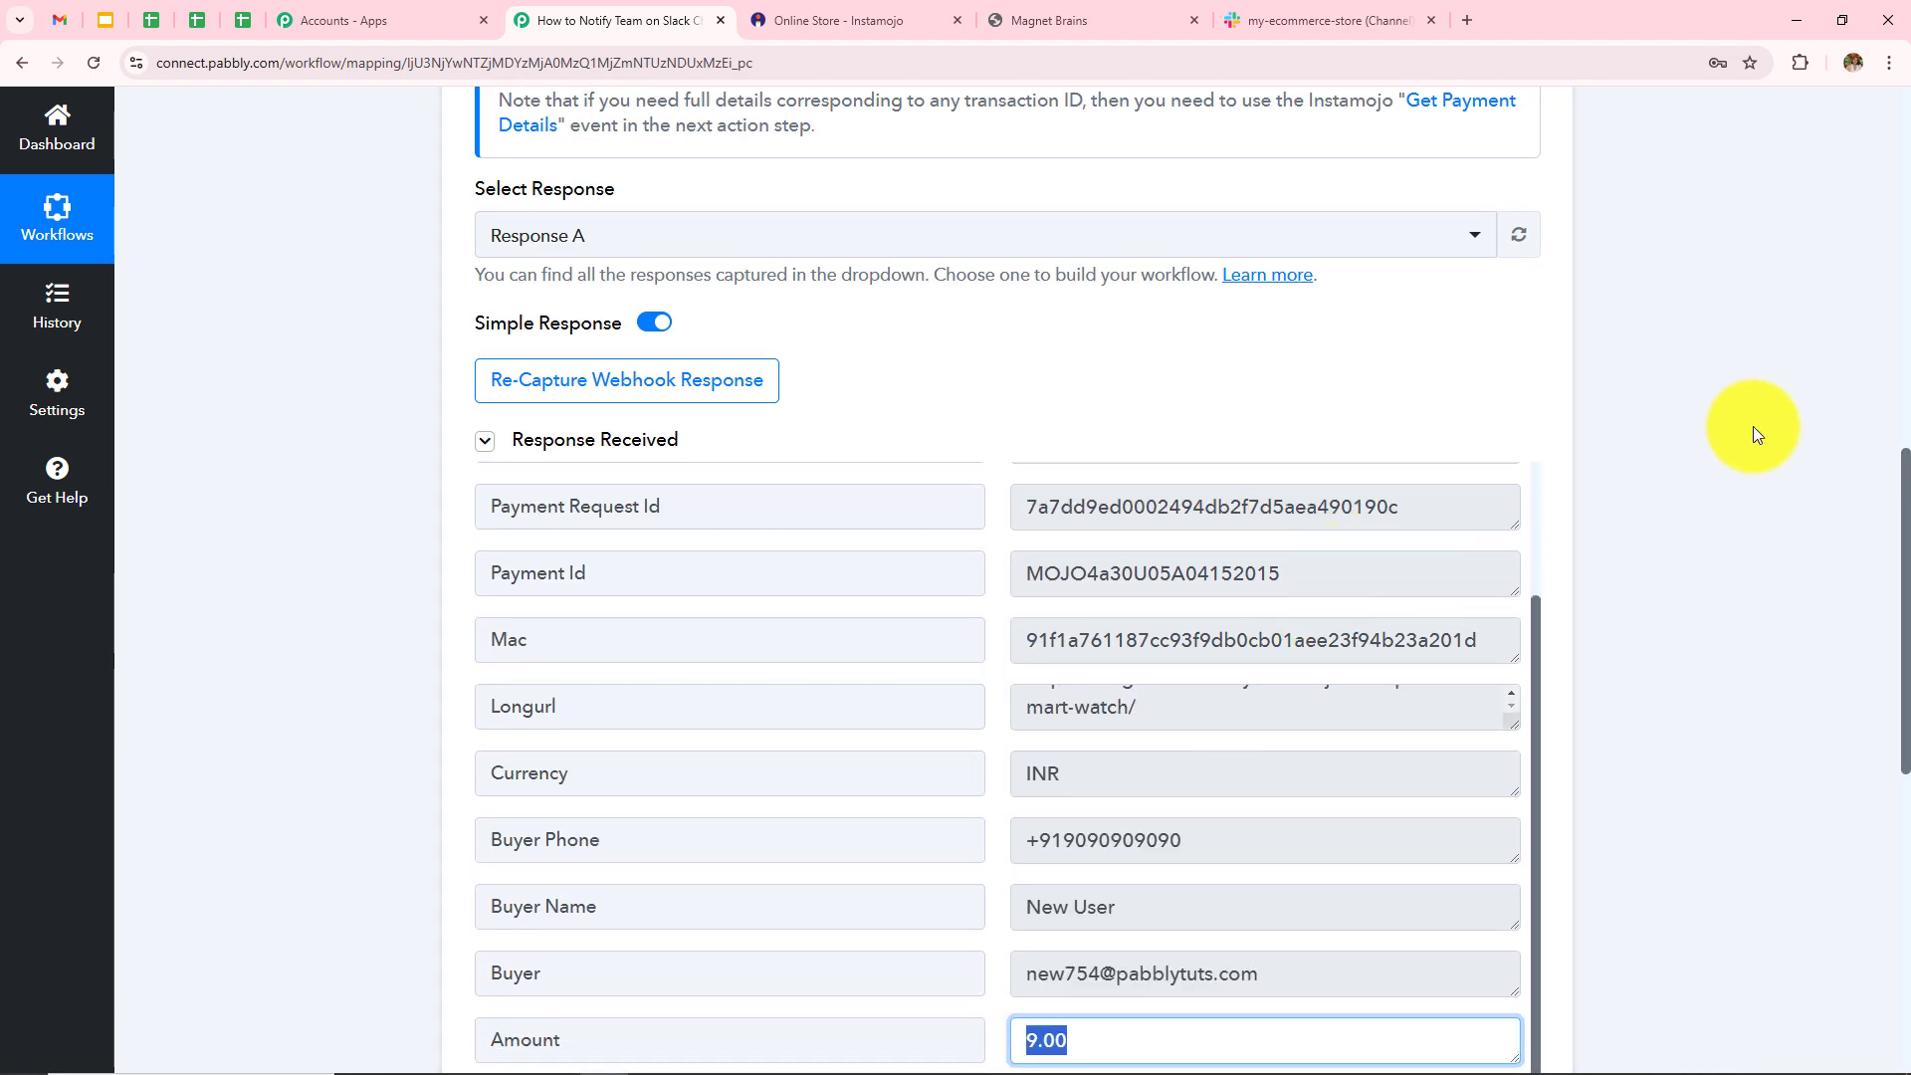
scroll(1696, 511, "down", 5)
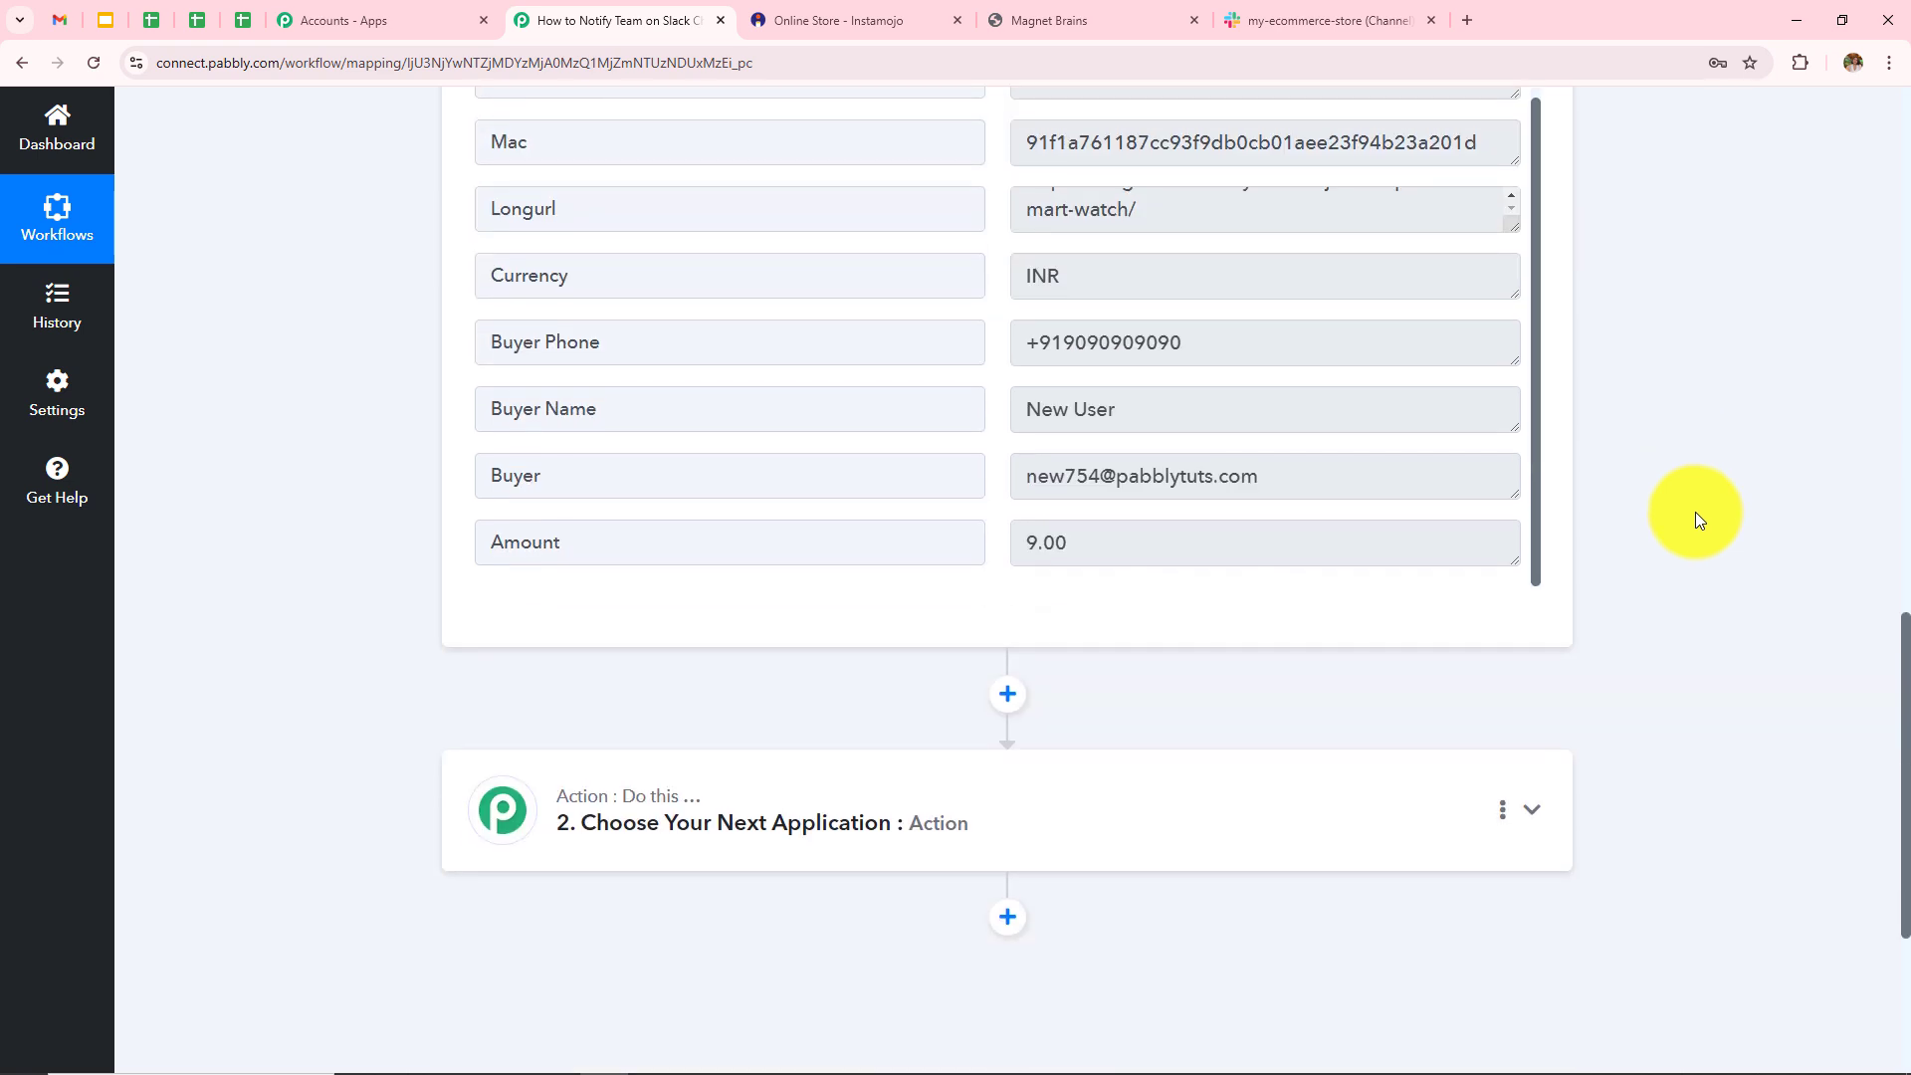
scroll(884, 708, "down", 3)
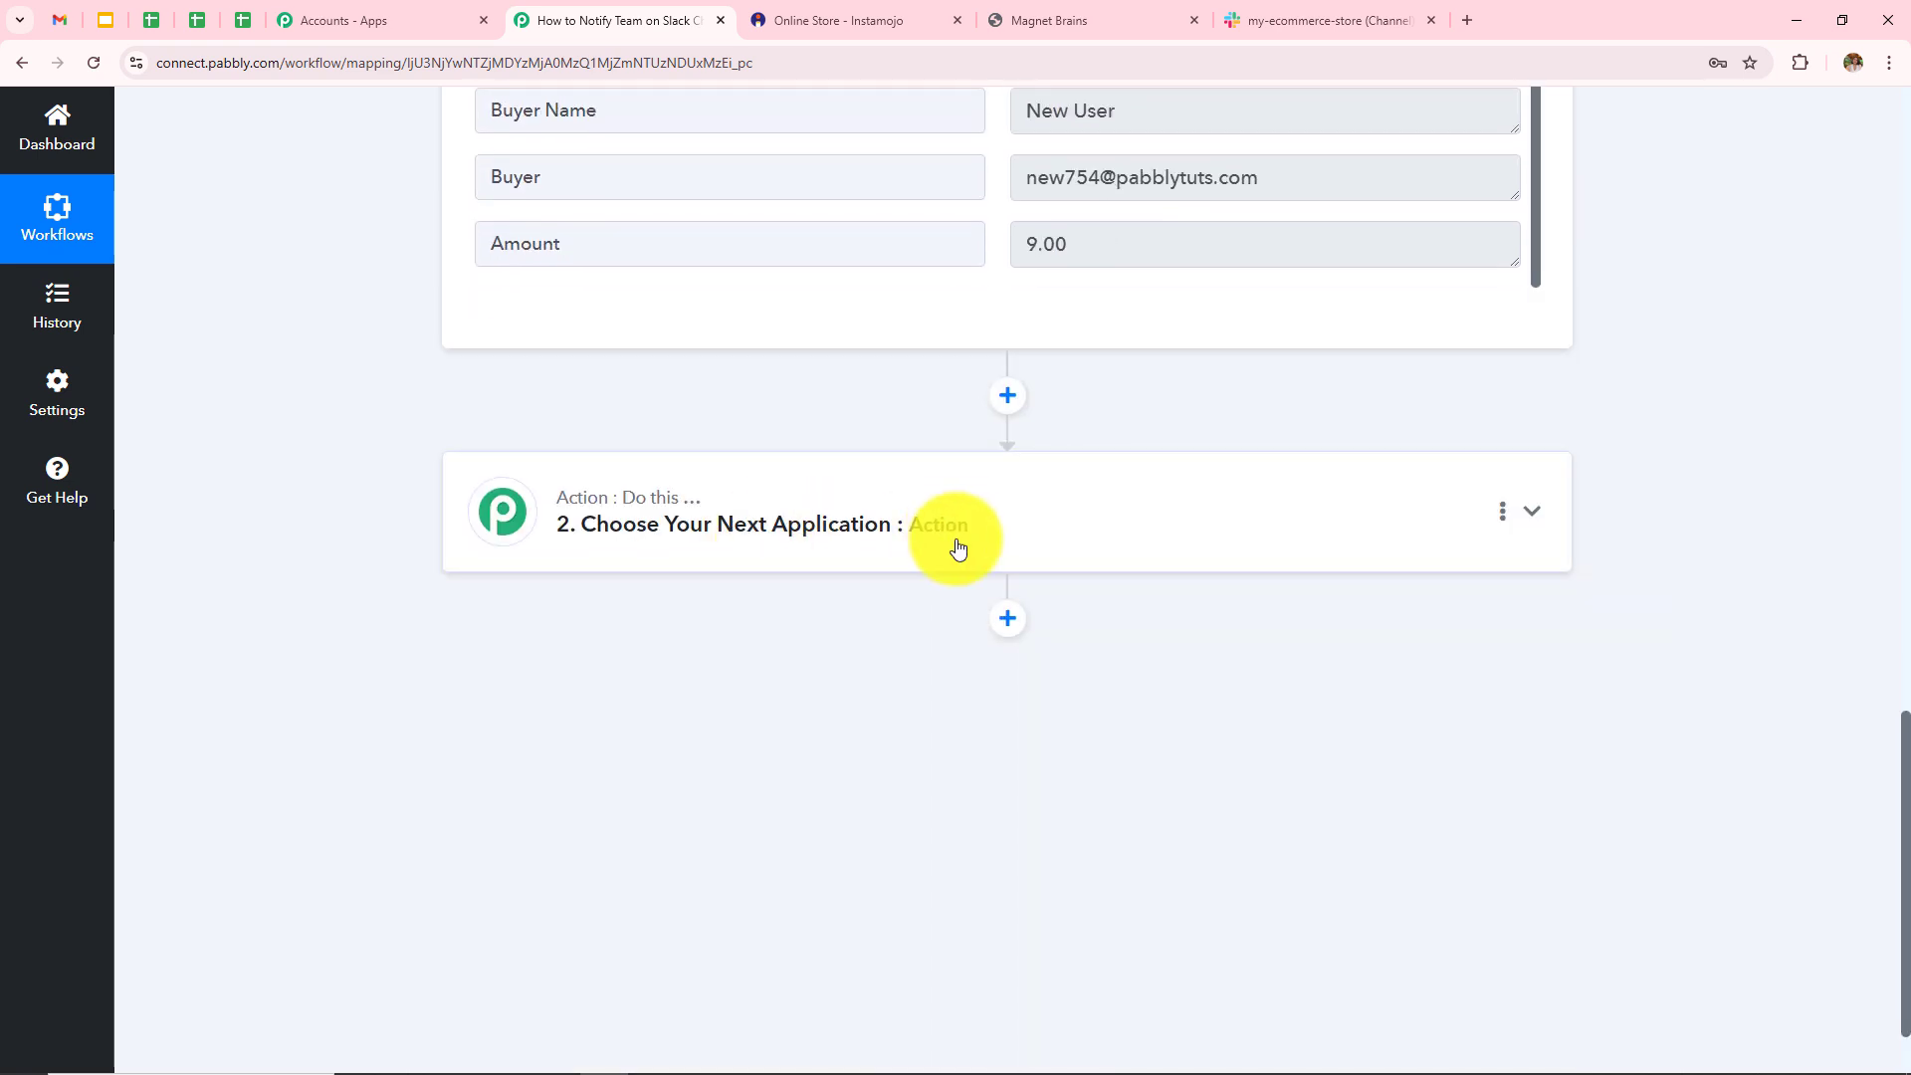
Set the second step to Slack with the Send Channel Message event and begin connecting an account.
left_click(943, 544)
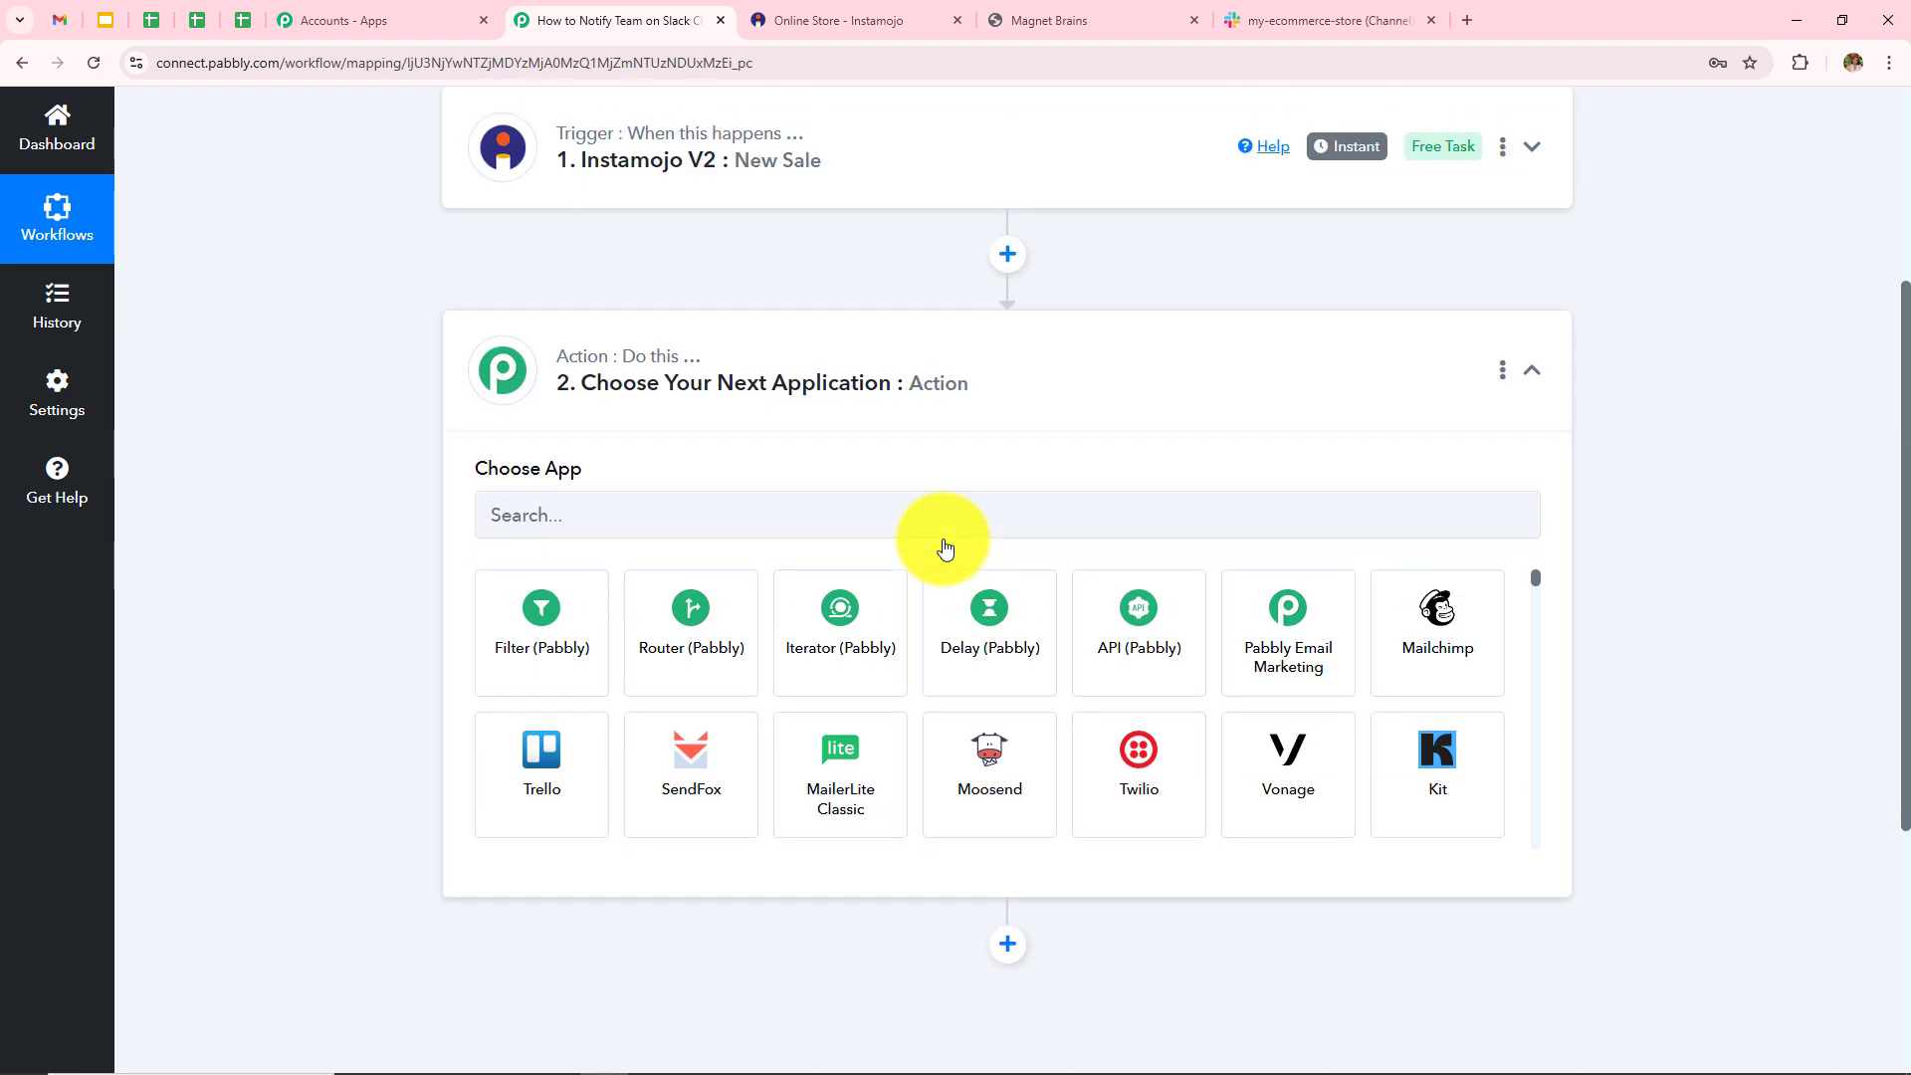
left_click(921, 517)
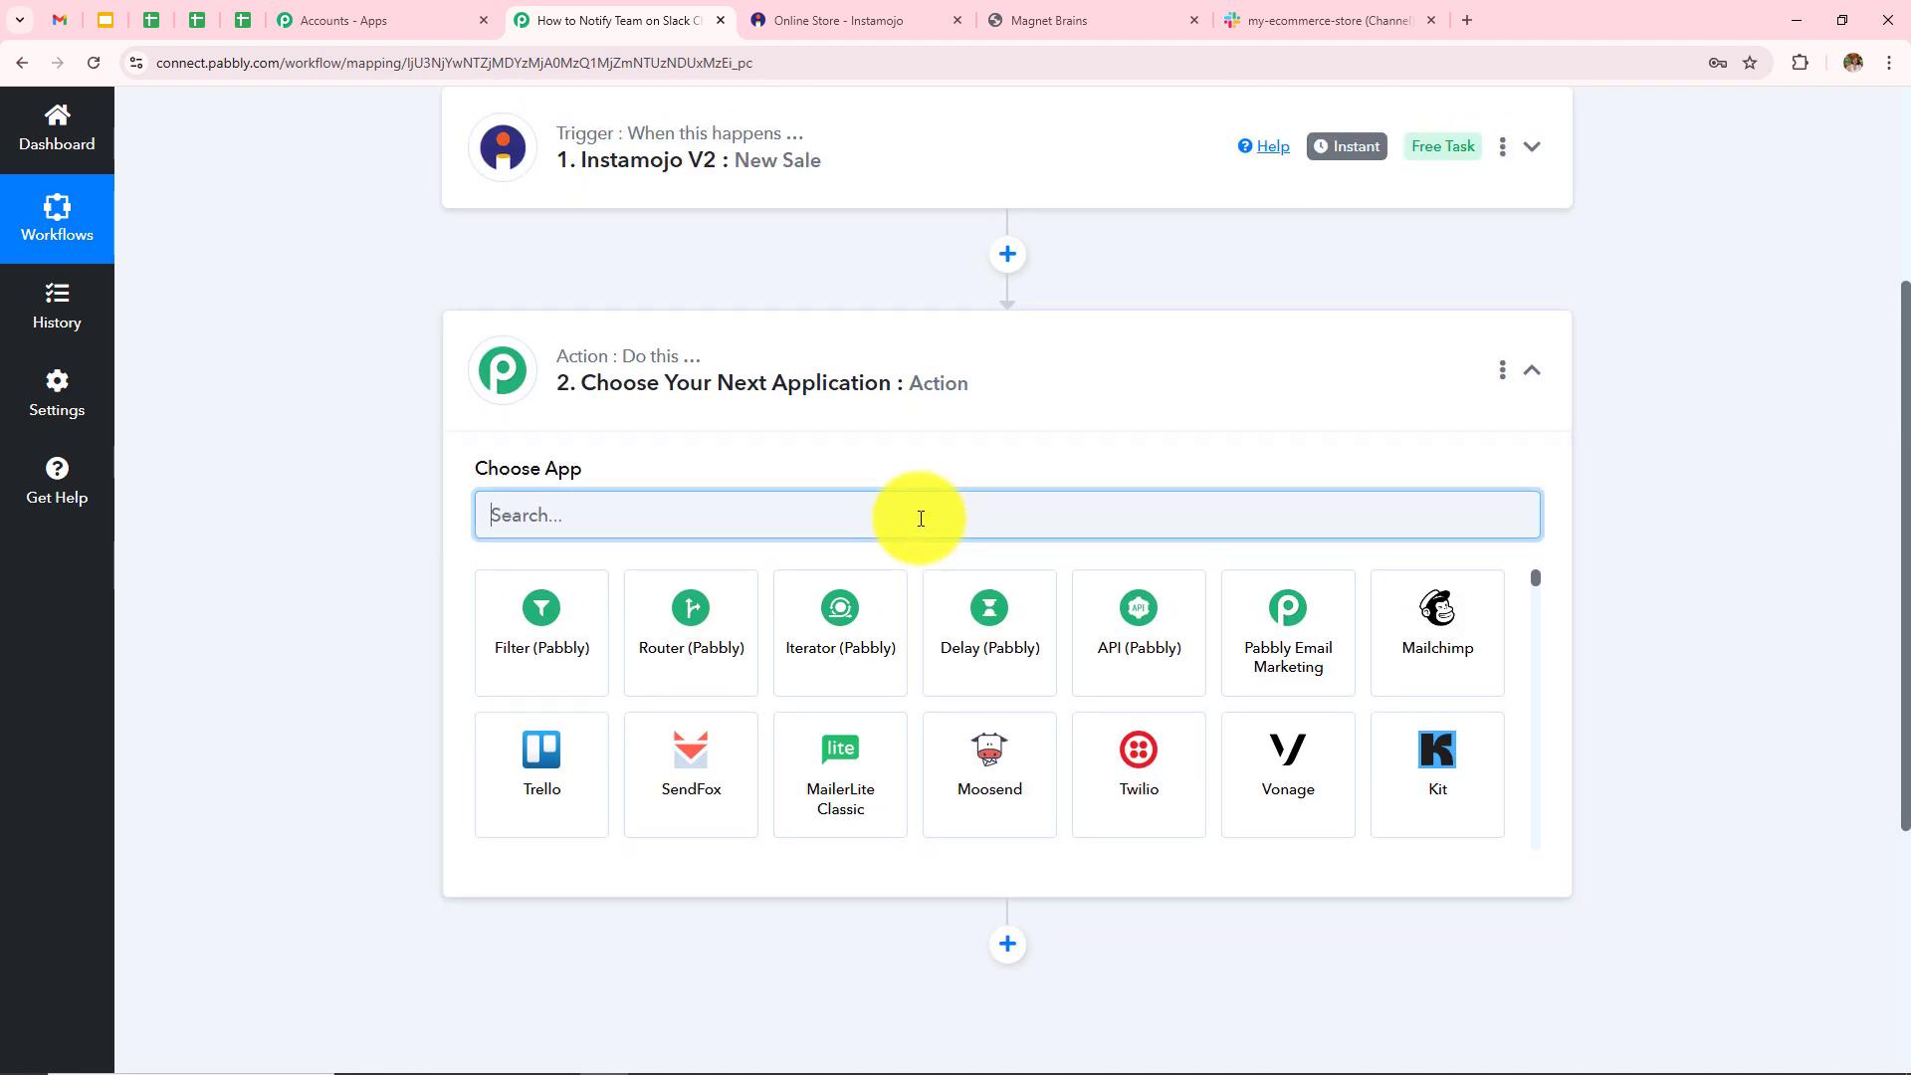
type("Slack")
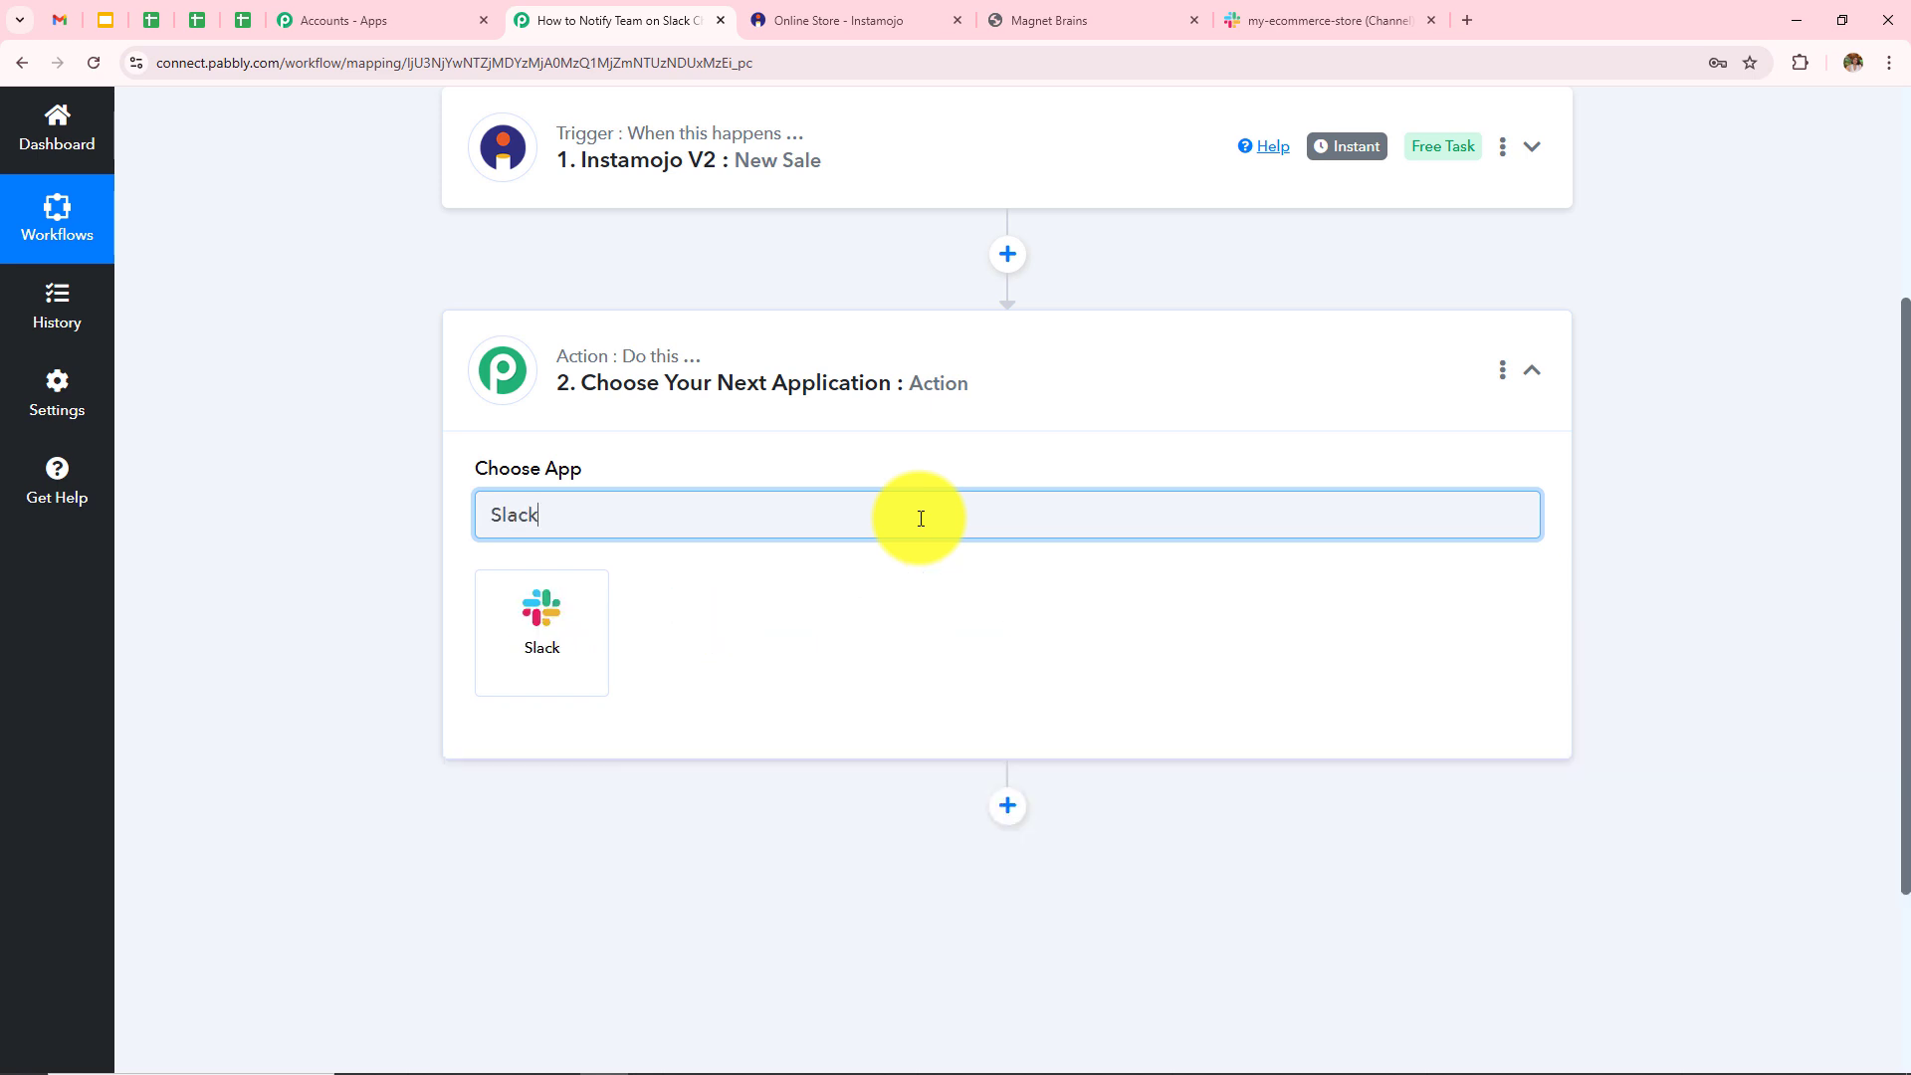
left_click(482, 648)
left_click(602, 630)
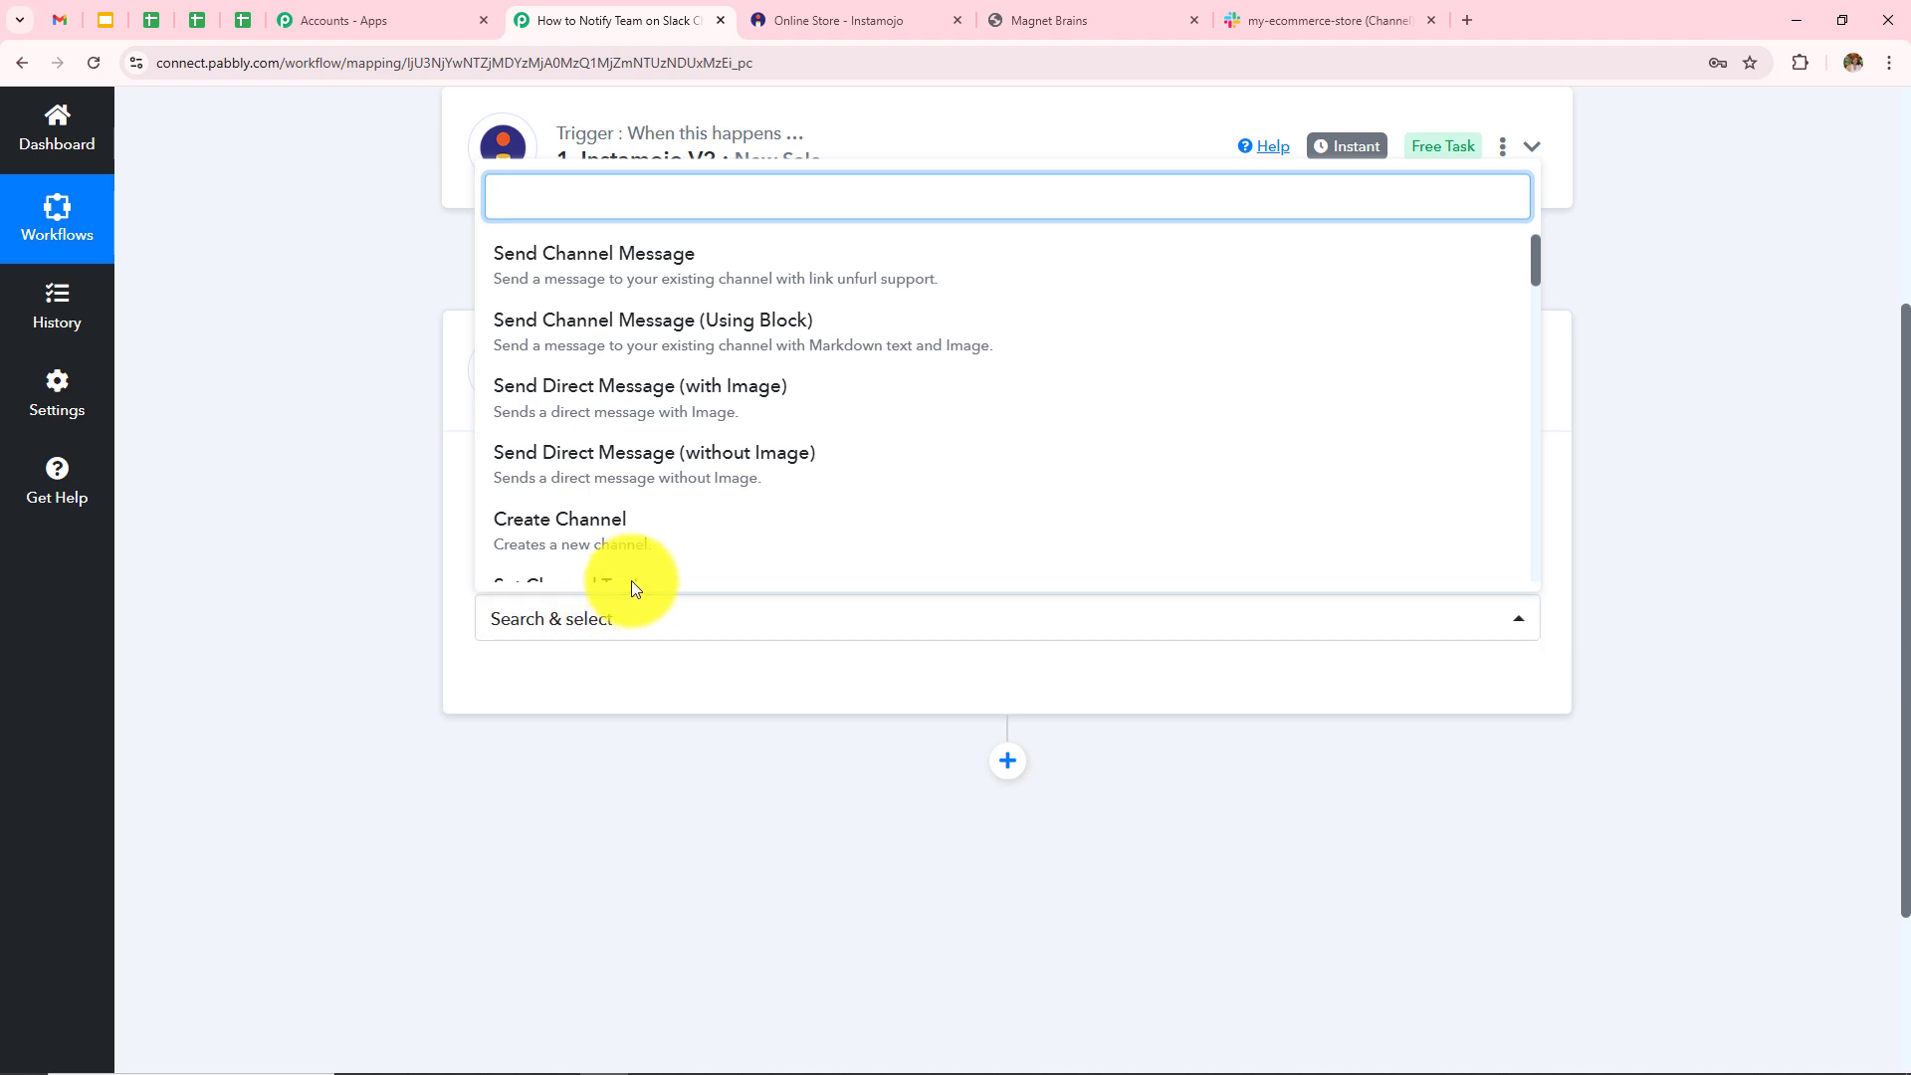
left_click(560, 277)
left_click(559, 686)
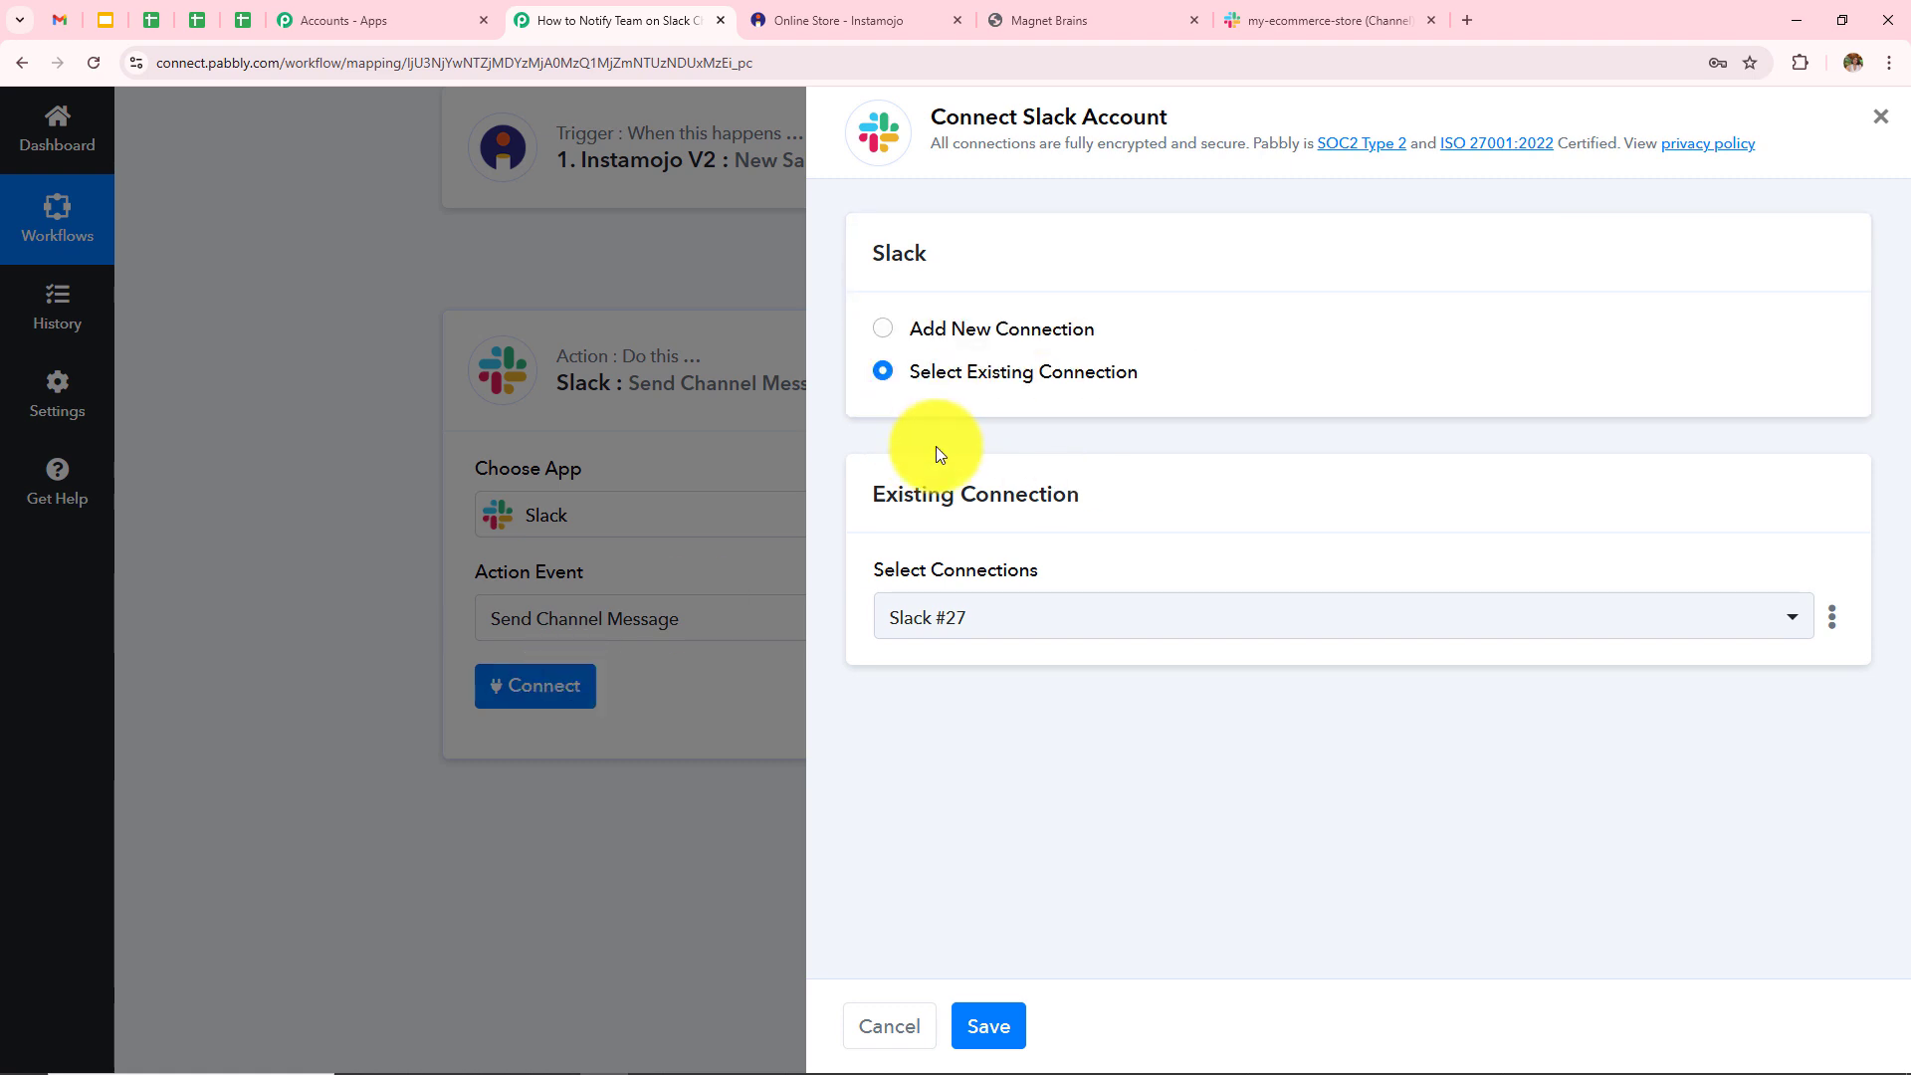
Authorize a new Slack connection with Token Type 'user' and allow workspace access.
left_click(883, 329)
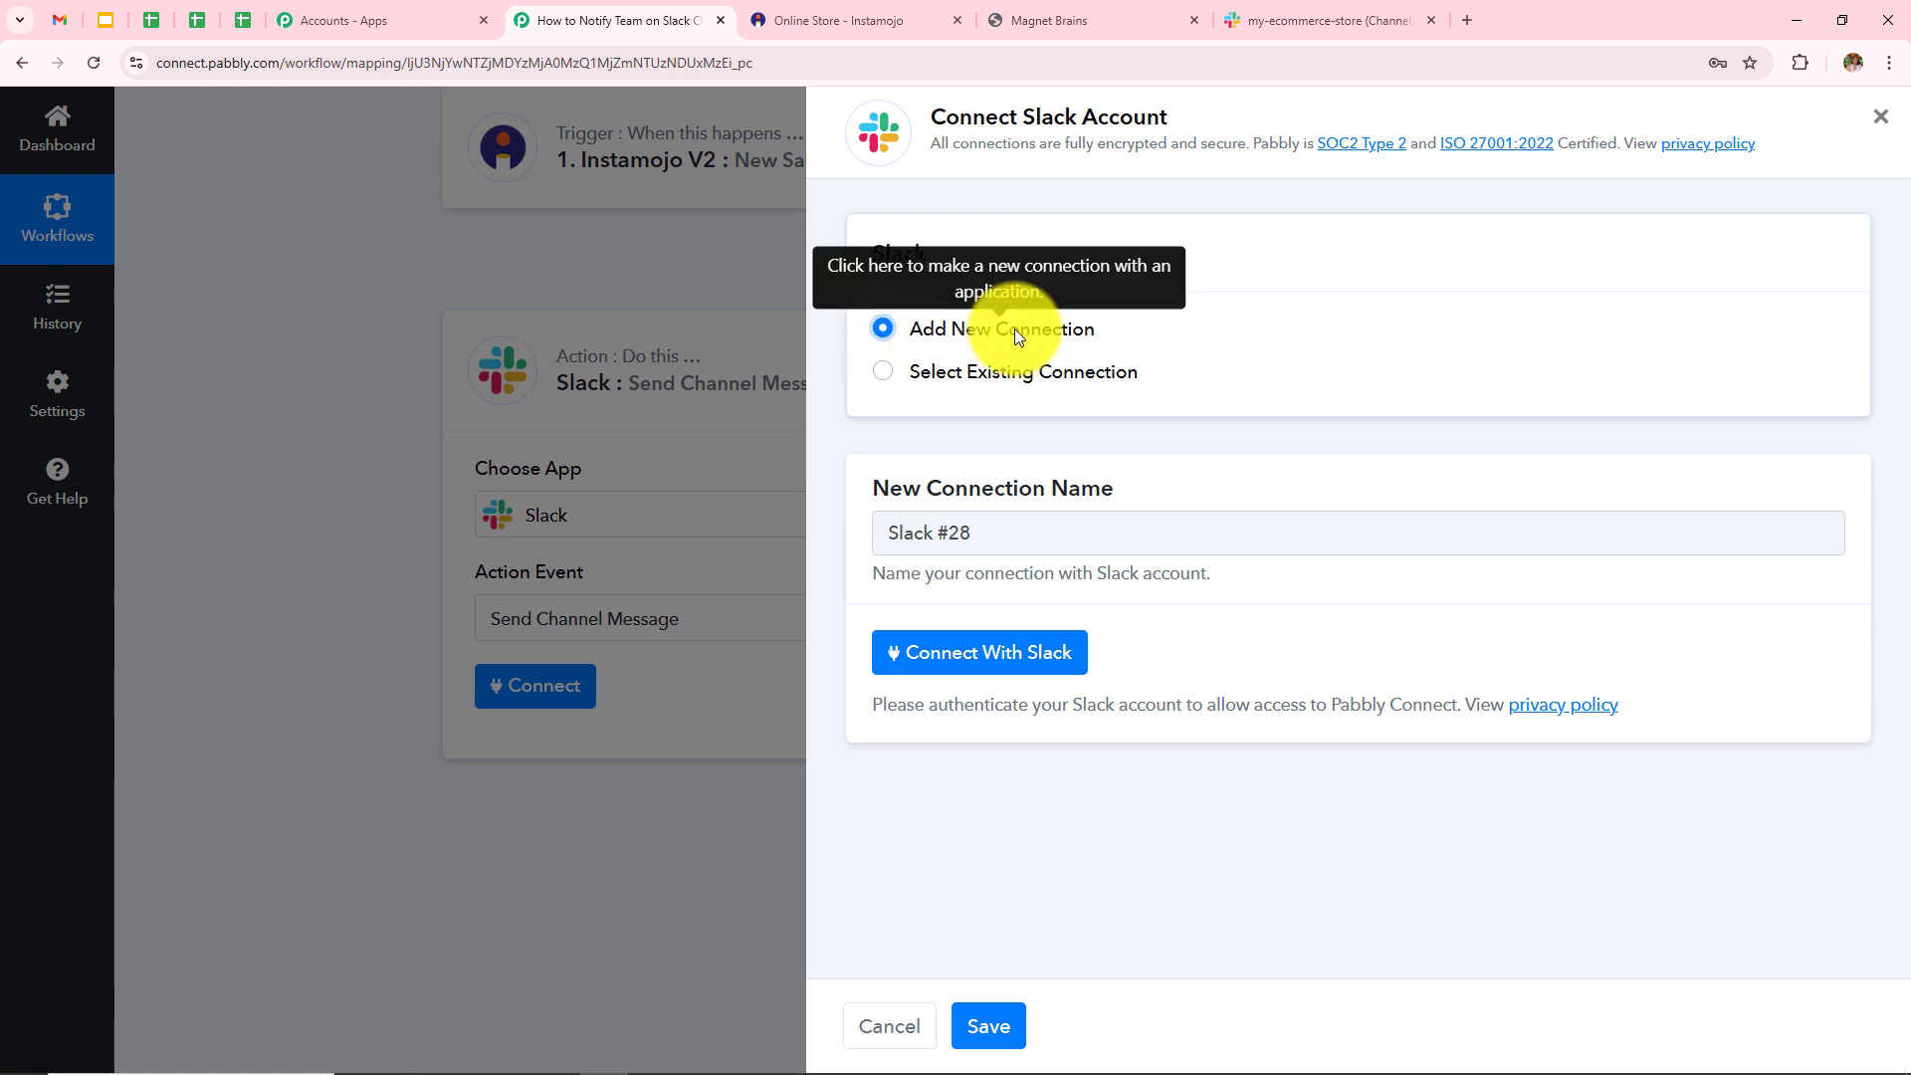
left_click(998, 658)
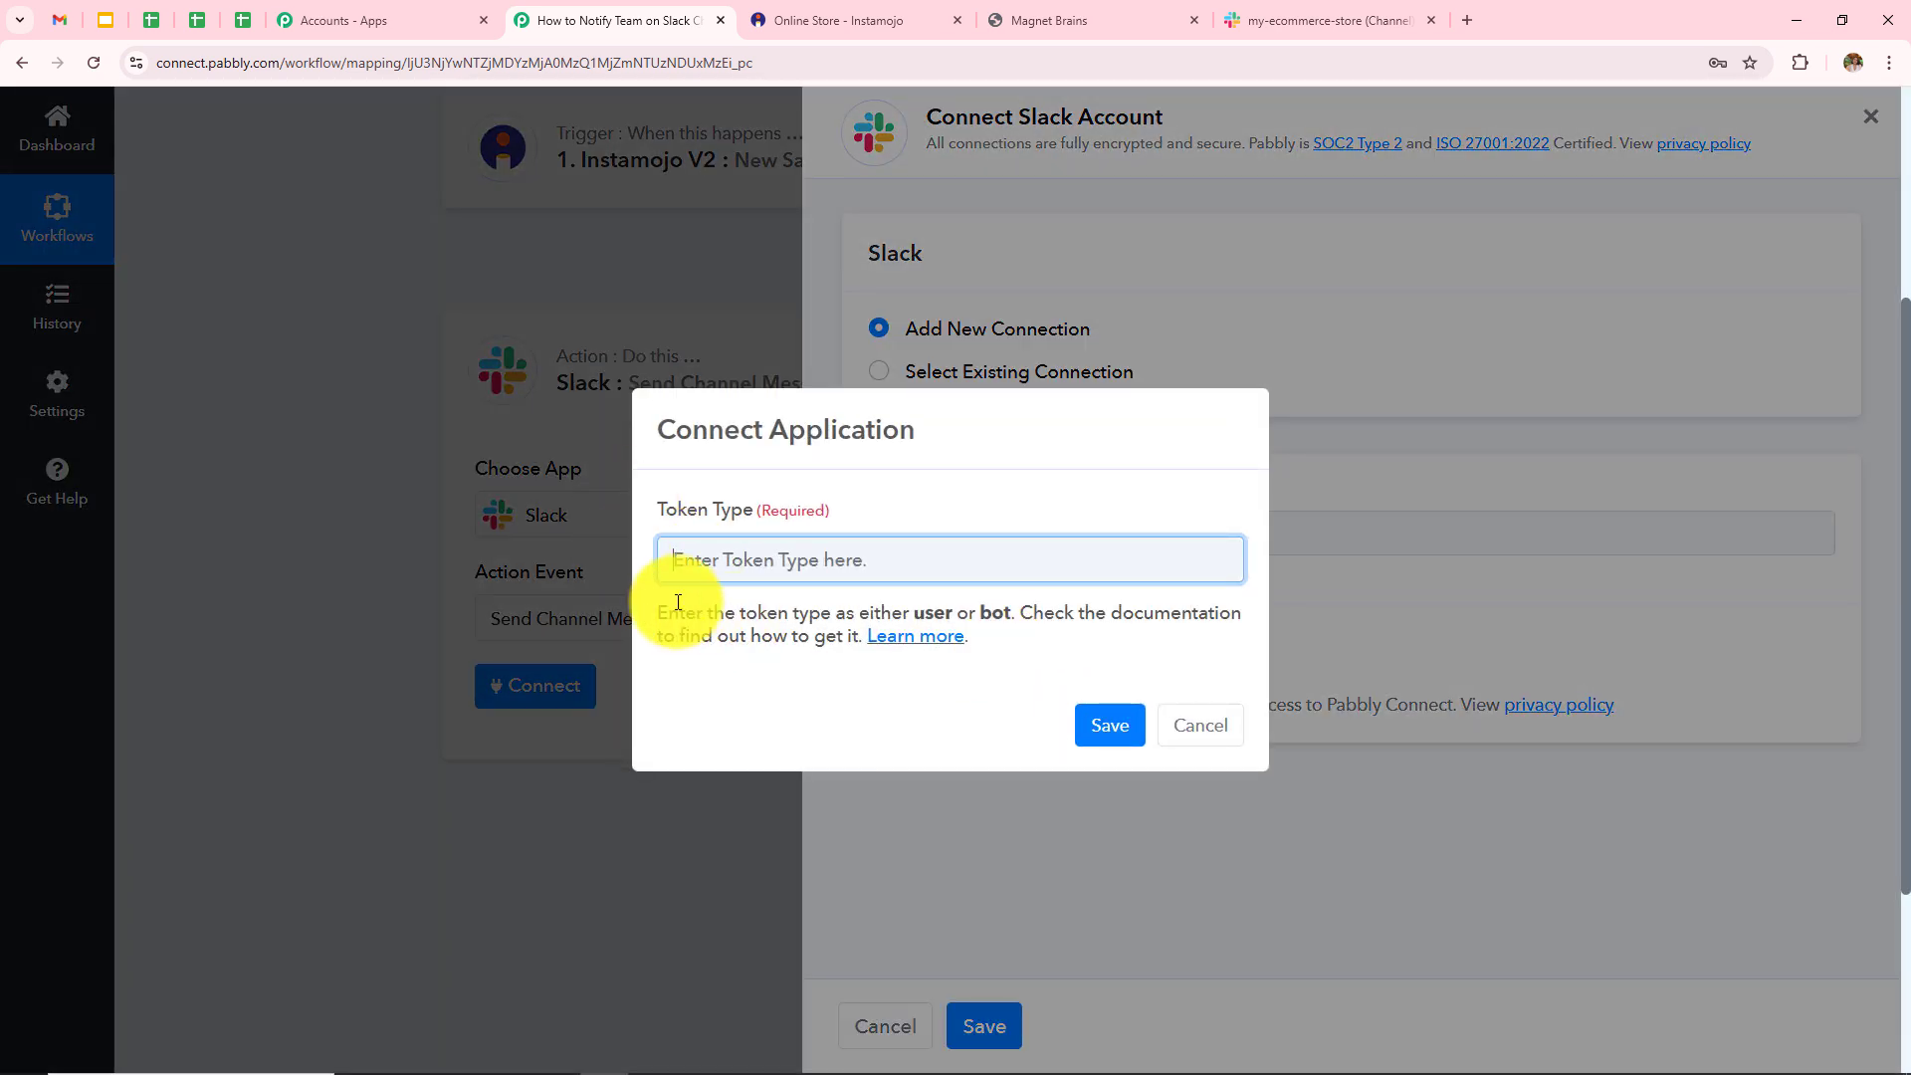
left_click_drag(663, 620, 1029, 674)
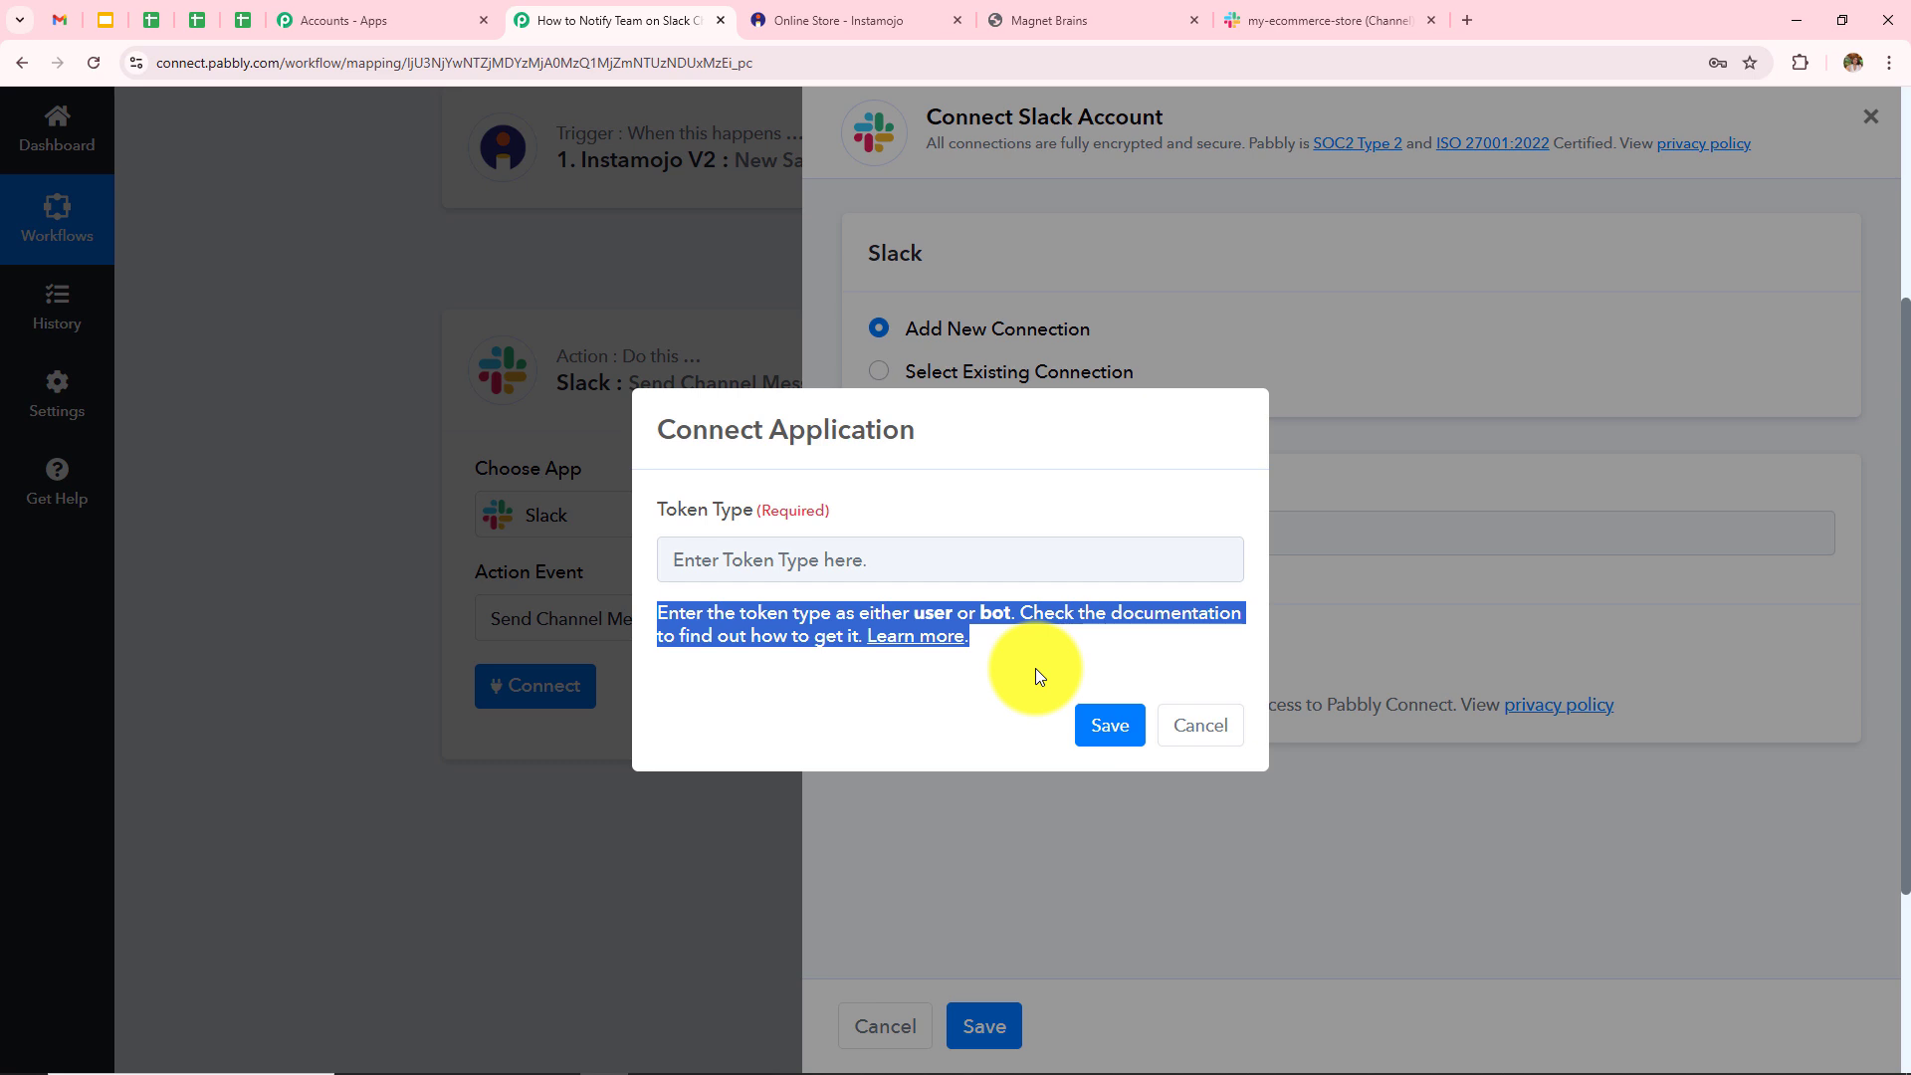
left_click(859, 557)
type("user")
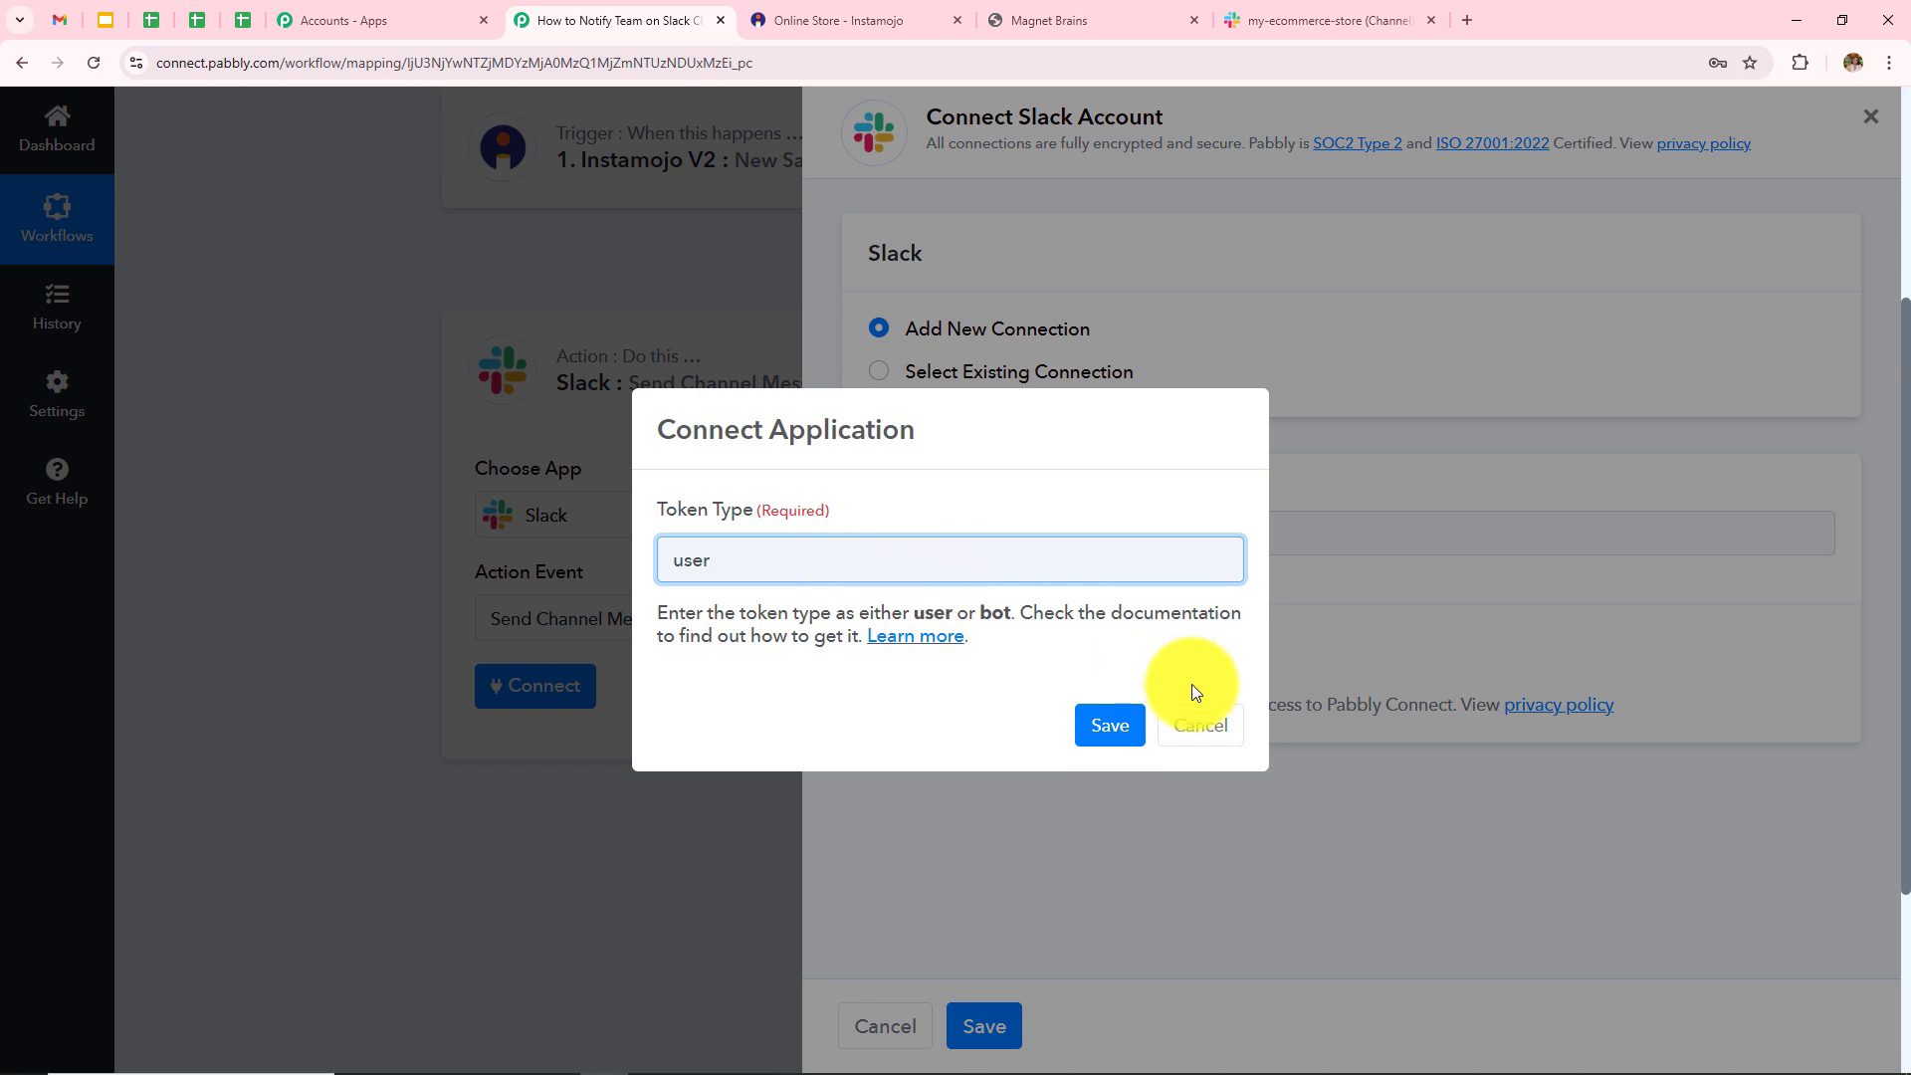
left_click(1103, 726)
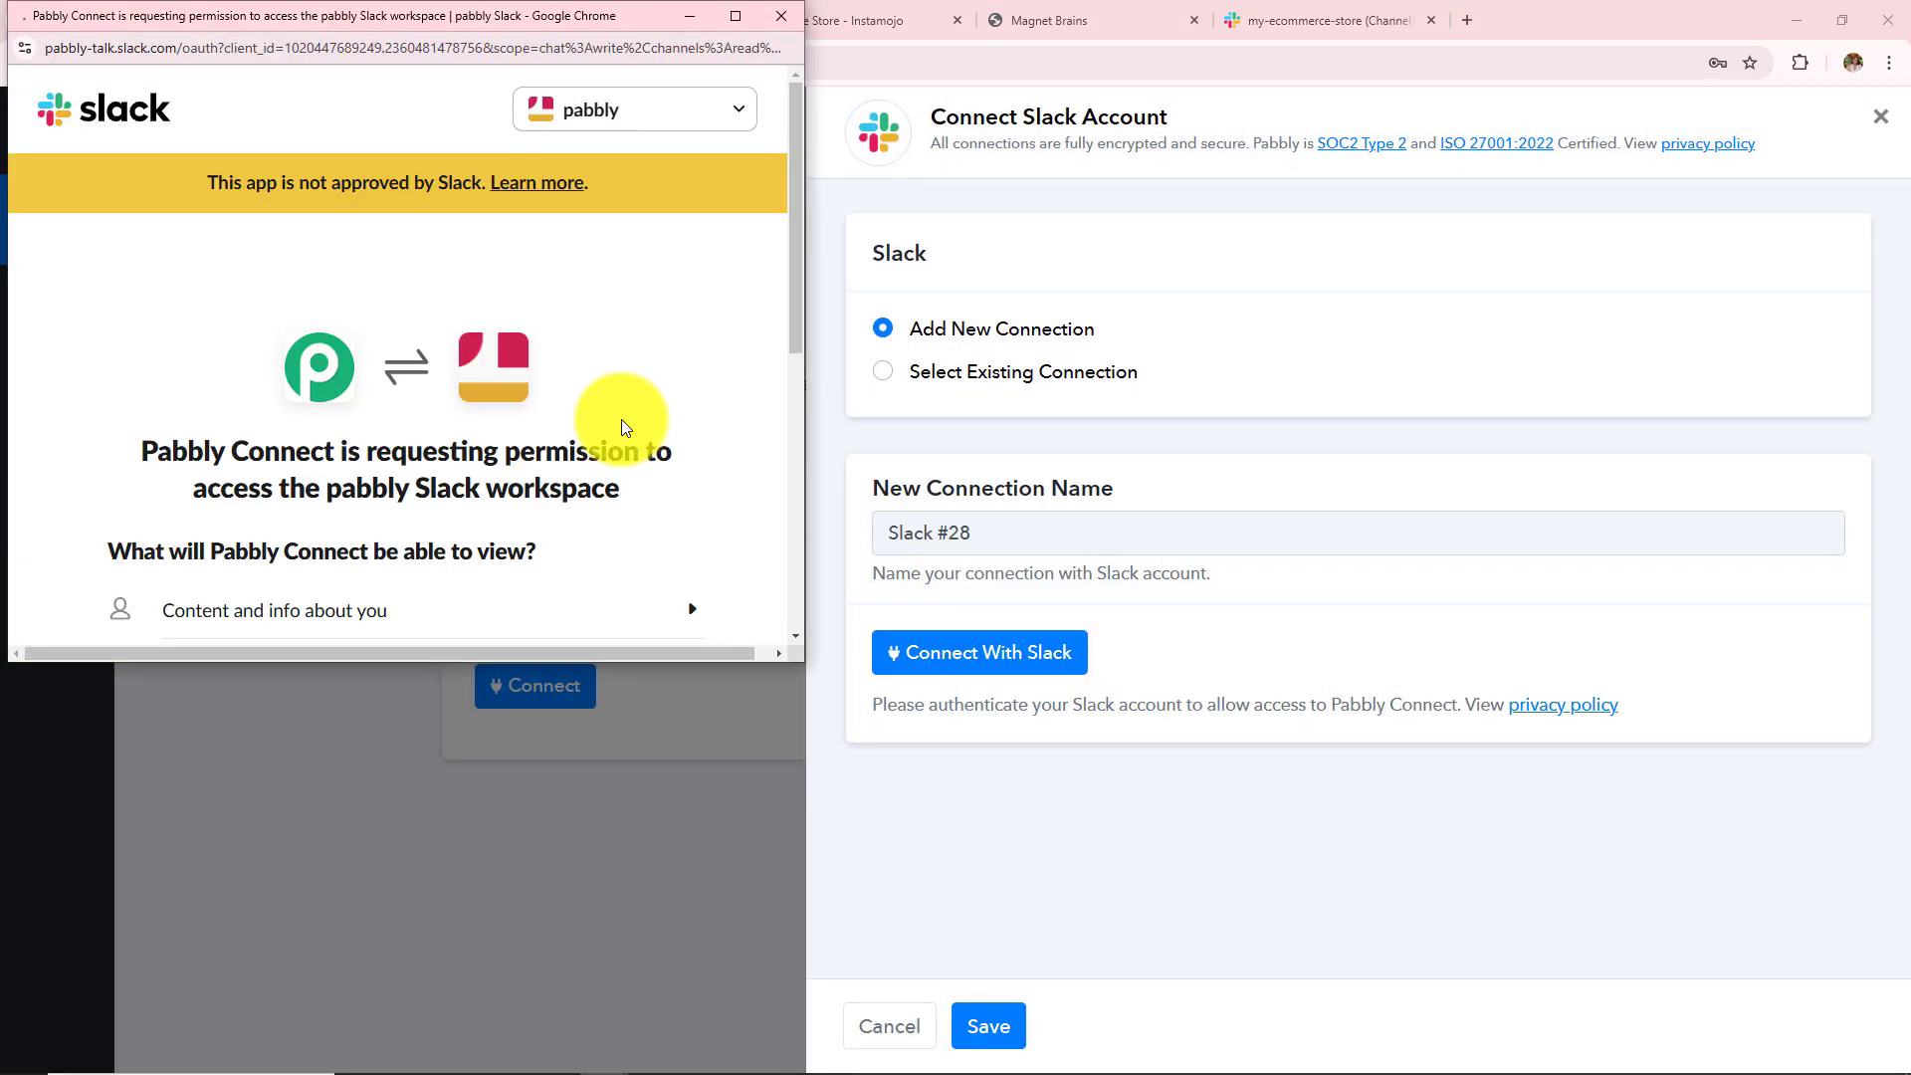
scroll(622, 427, "down", 5)
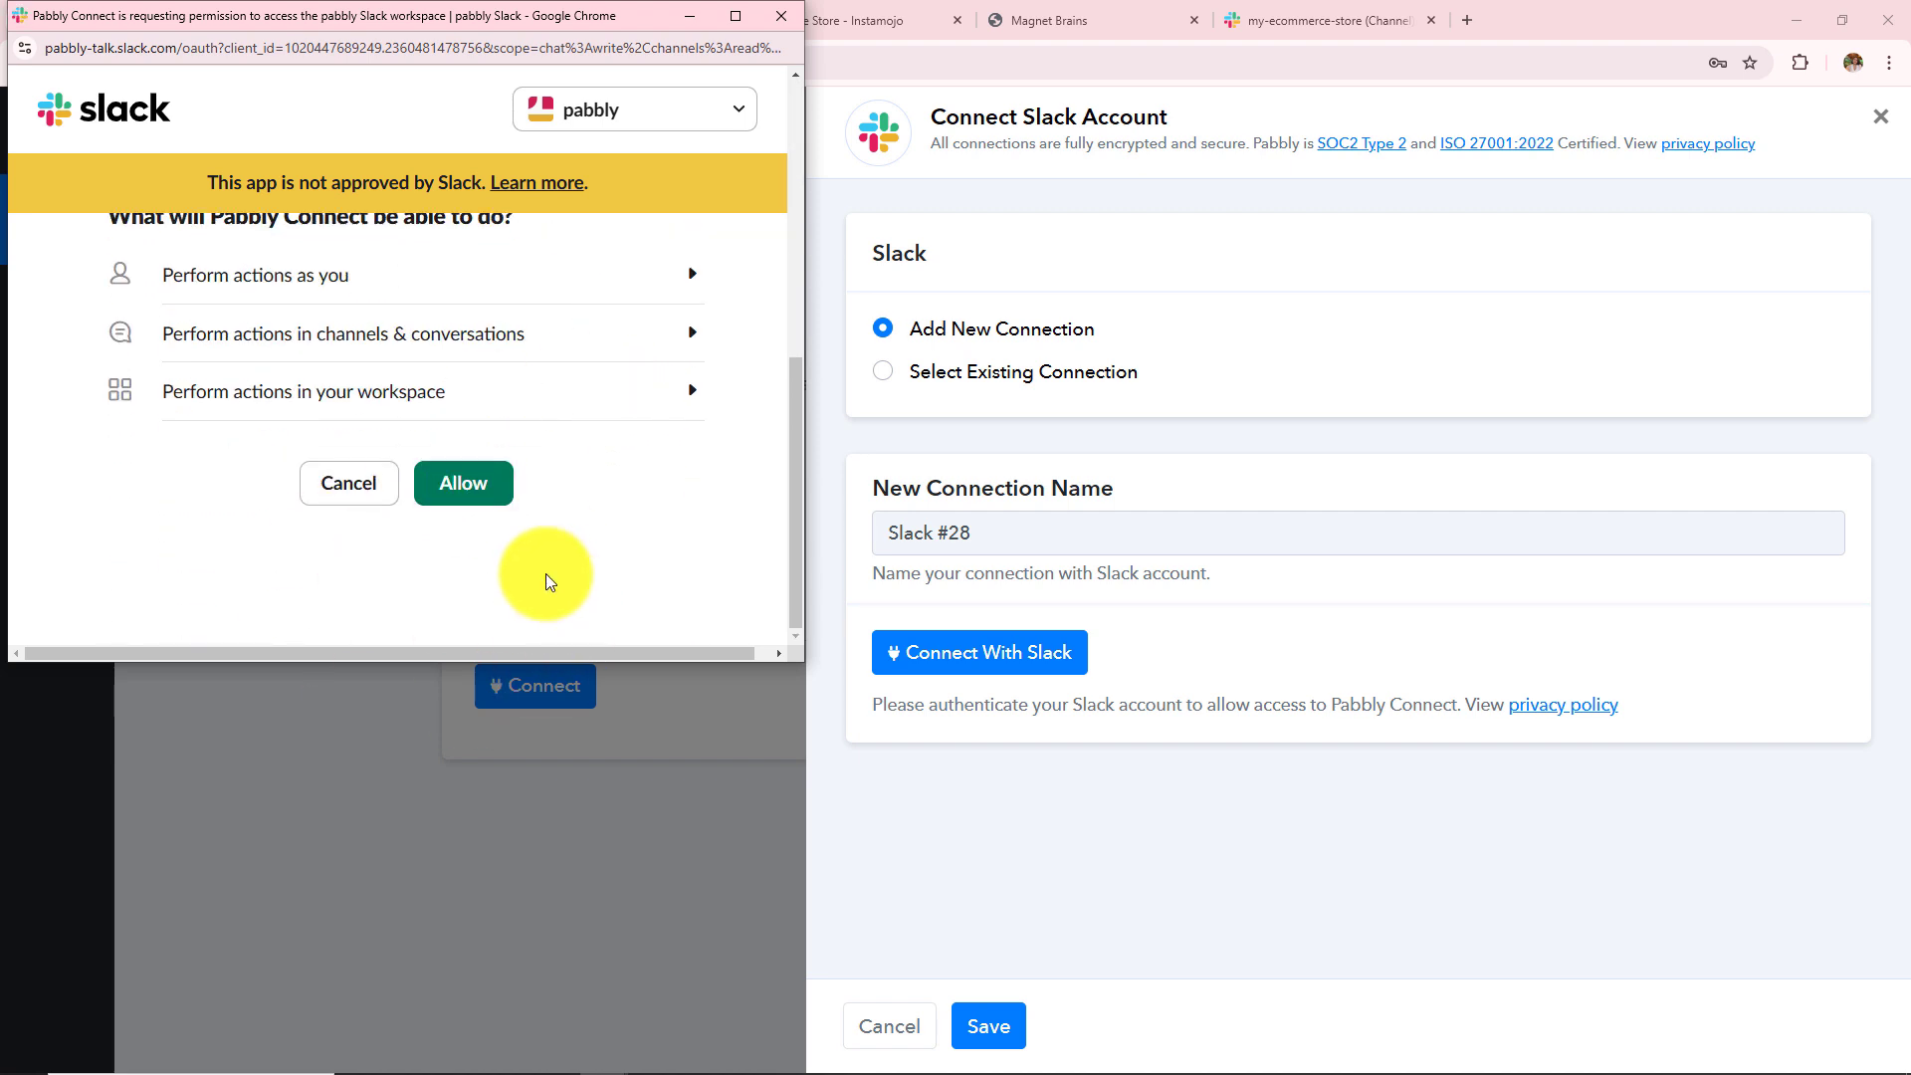
left_click(484, 492)
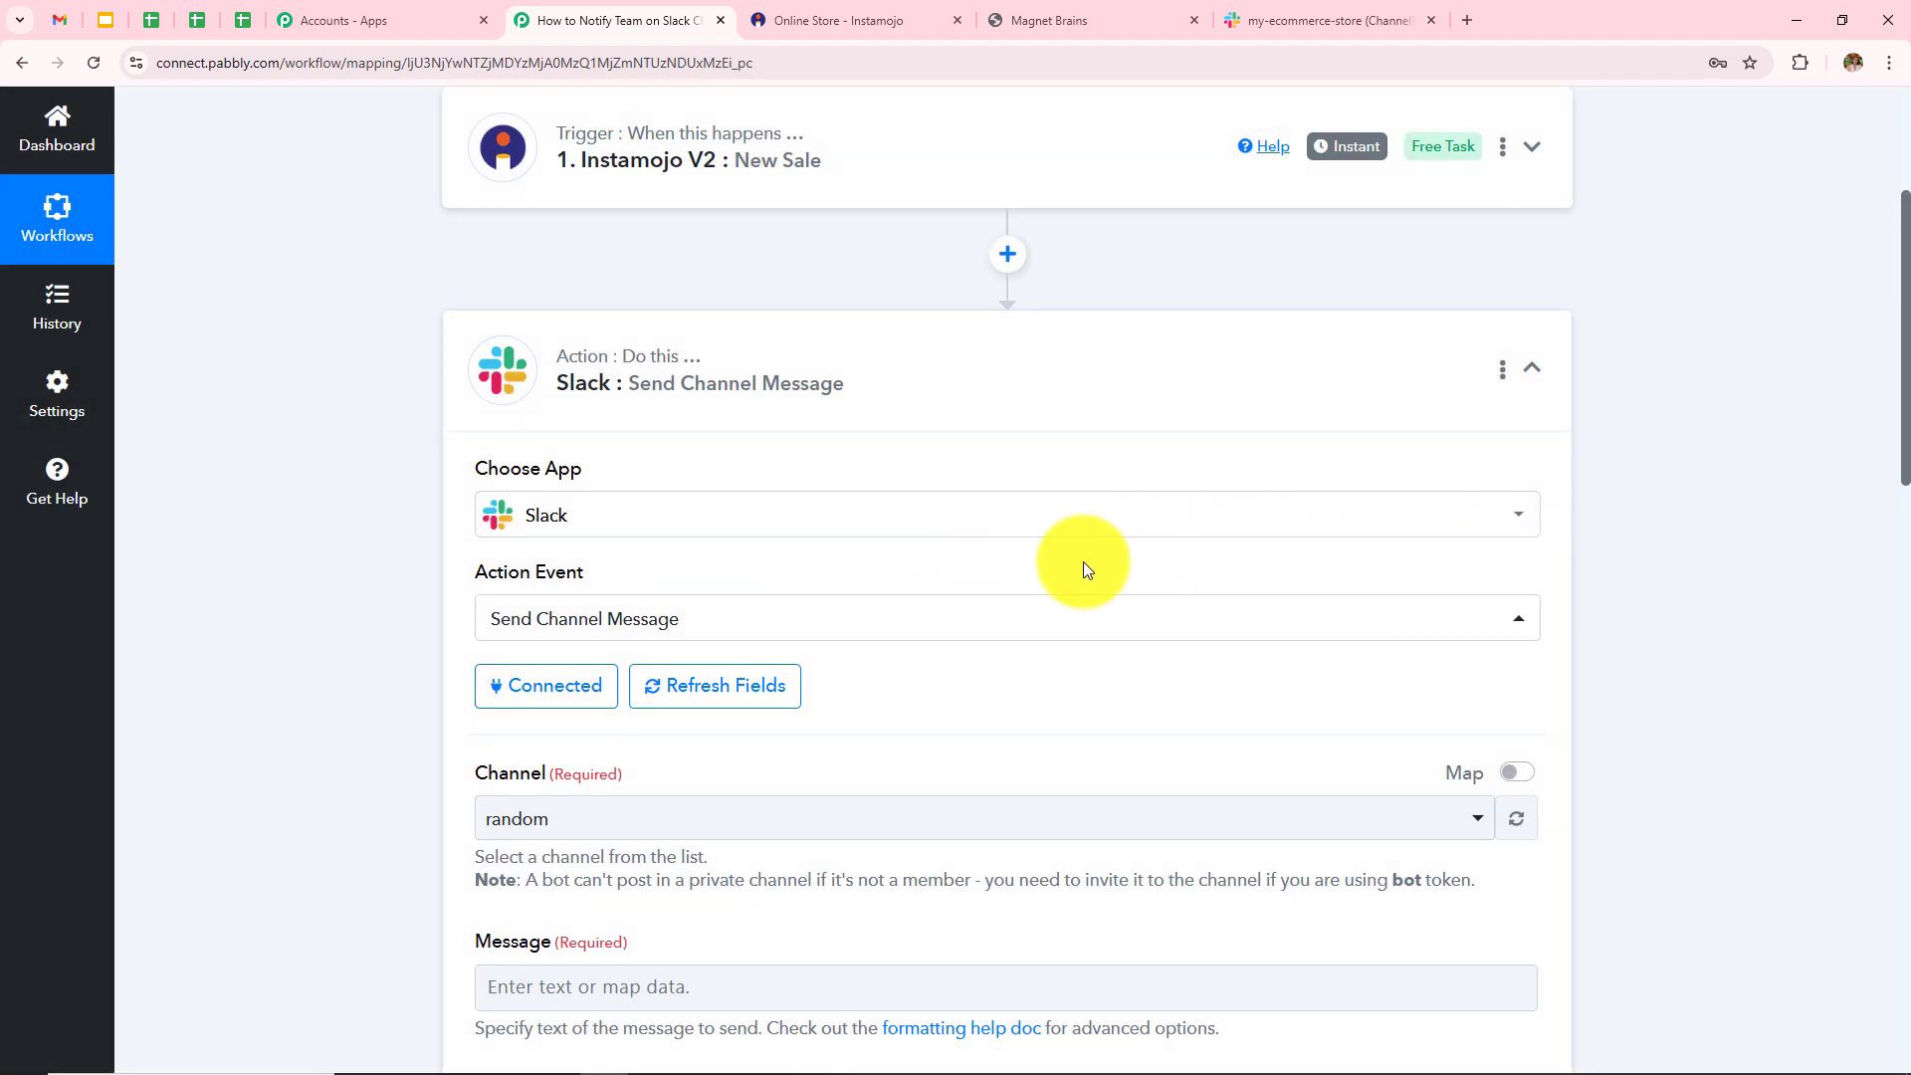
Review the Slack form's required Channel field, then go to the my-ecommerce-store Slack channel.
scroll(1085, 570, "down", 15)
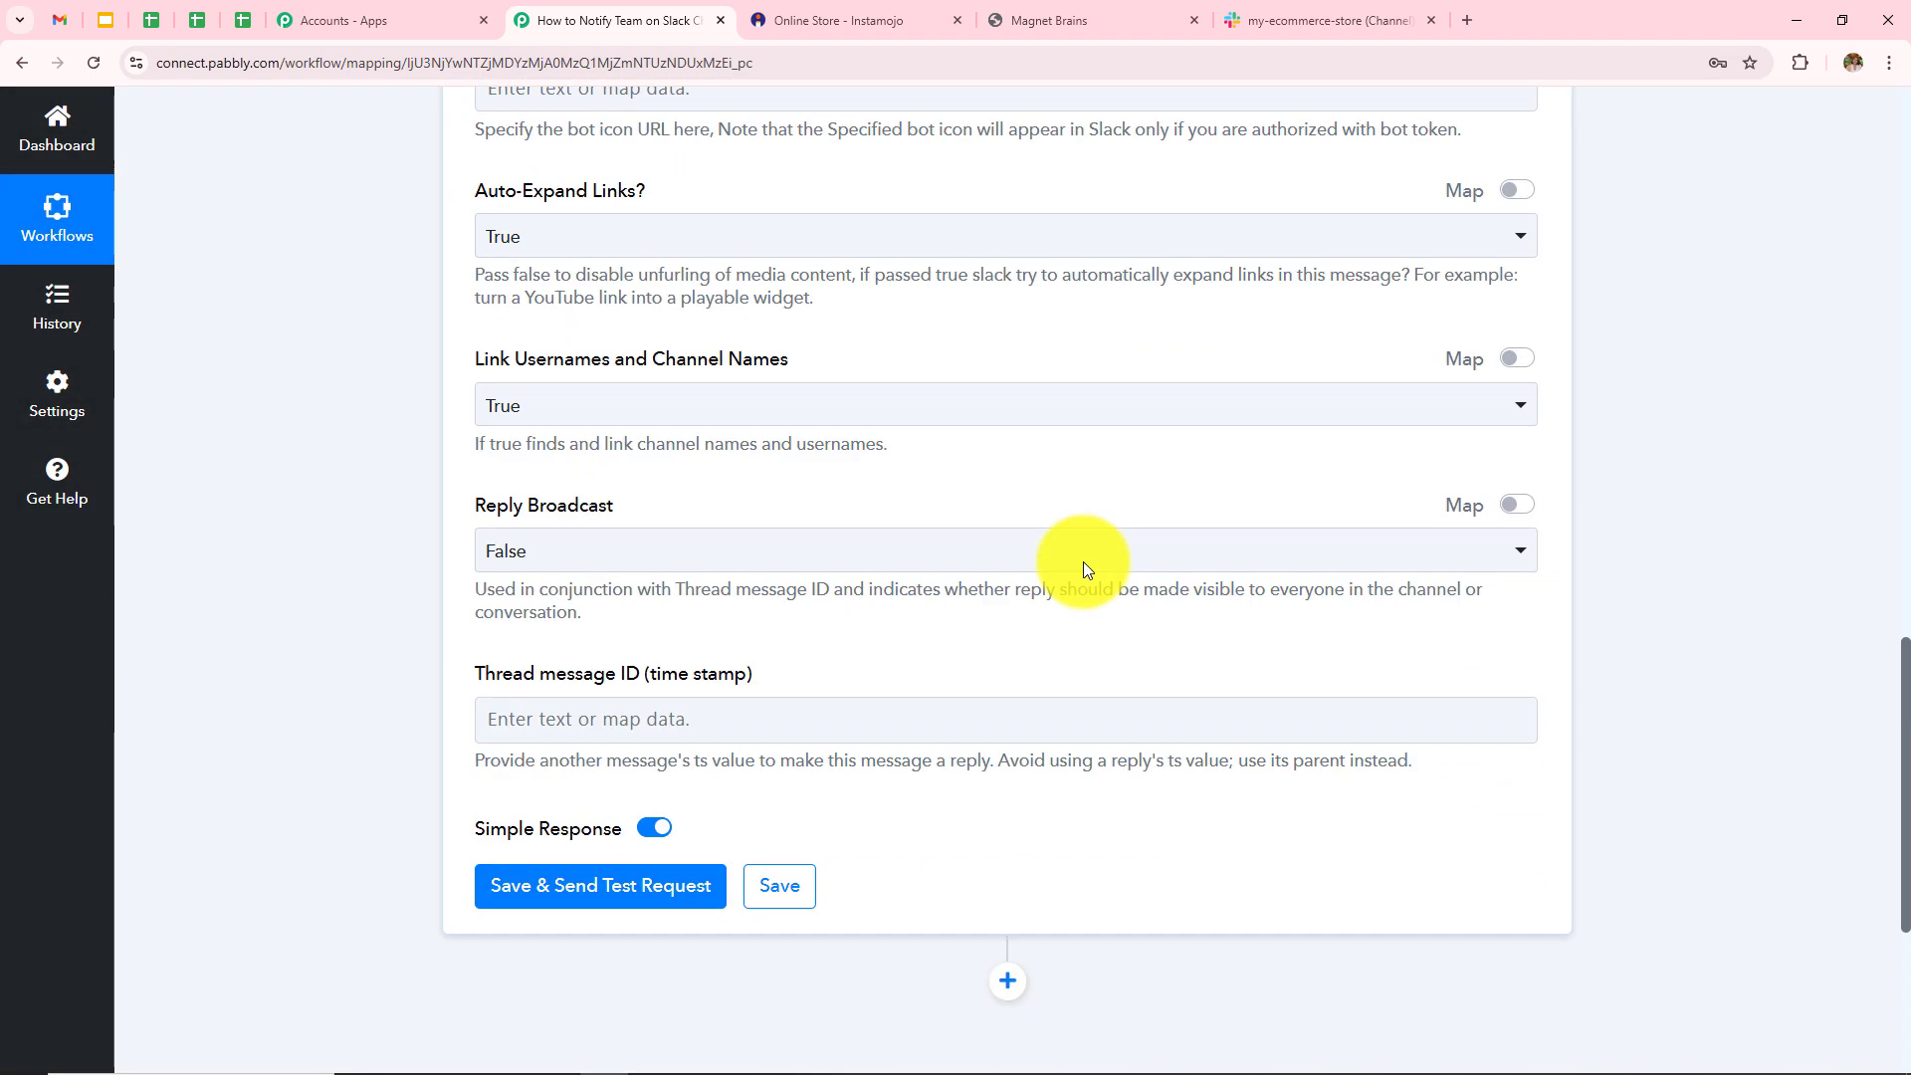
scroll(1085, 569, "up", 15)
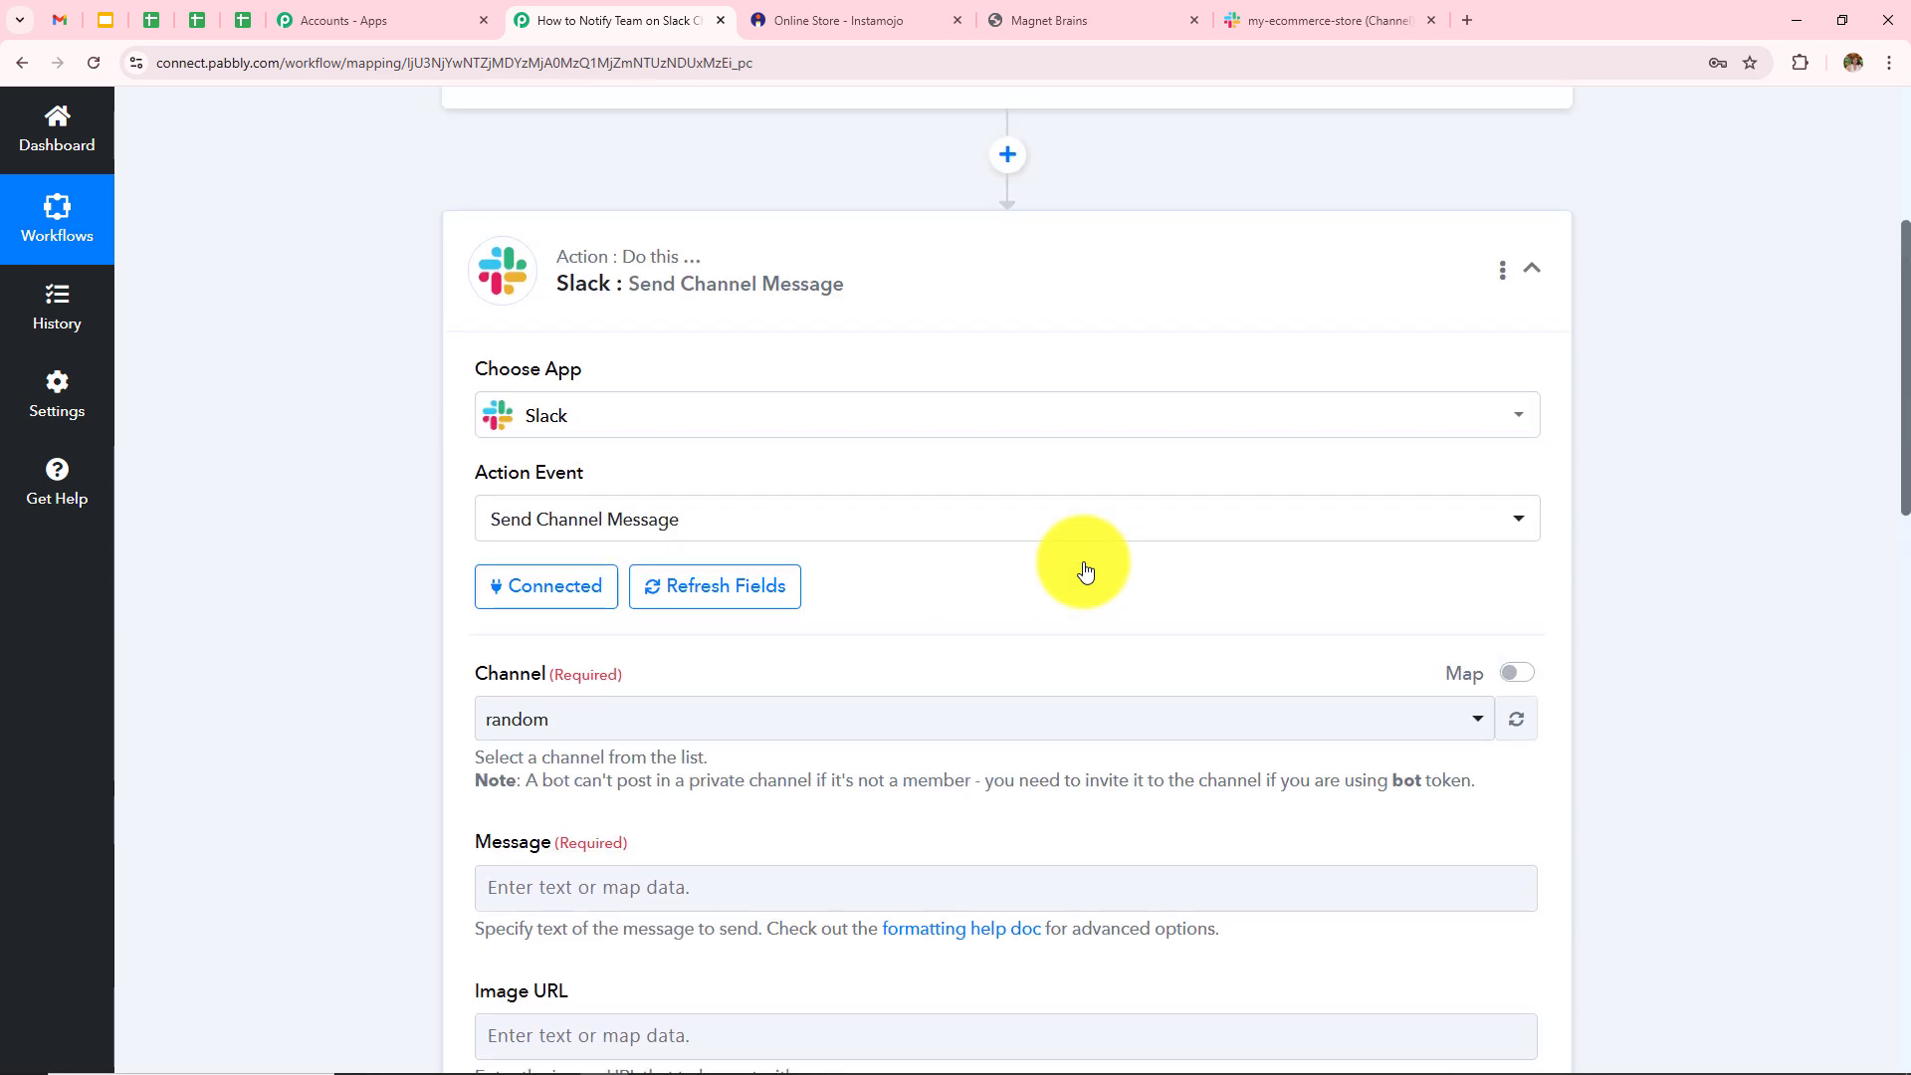
left_click_drag(478, 680, 683, 683)
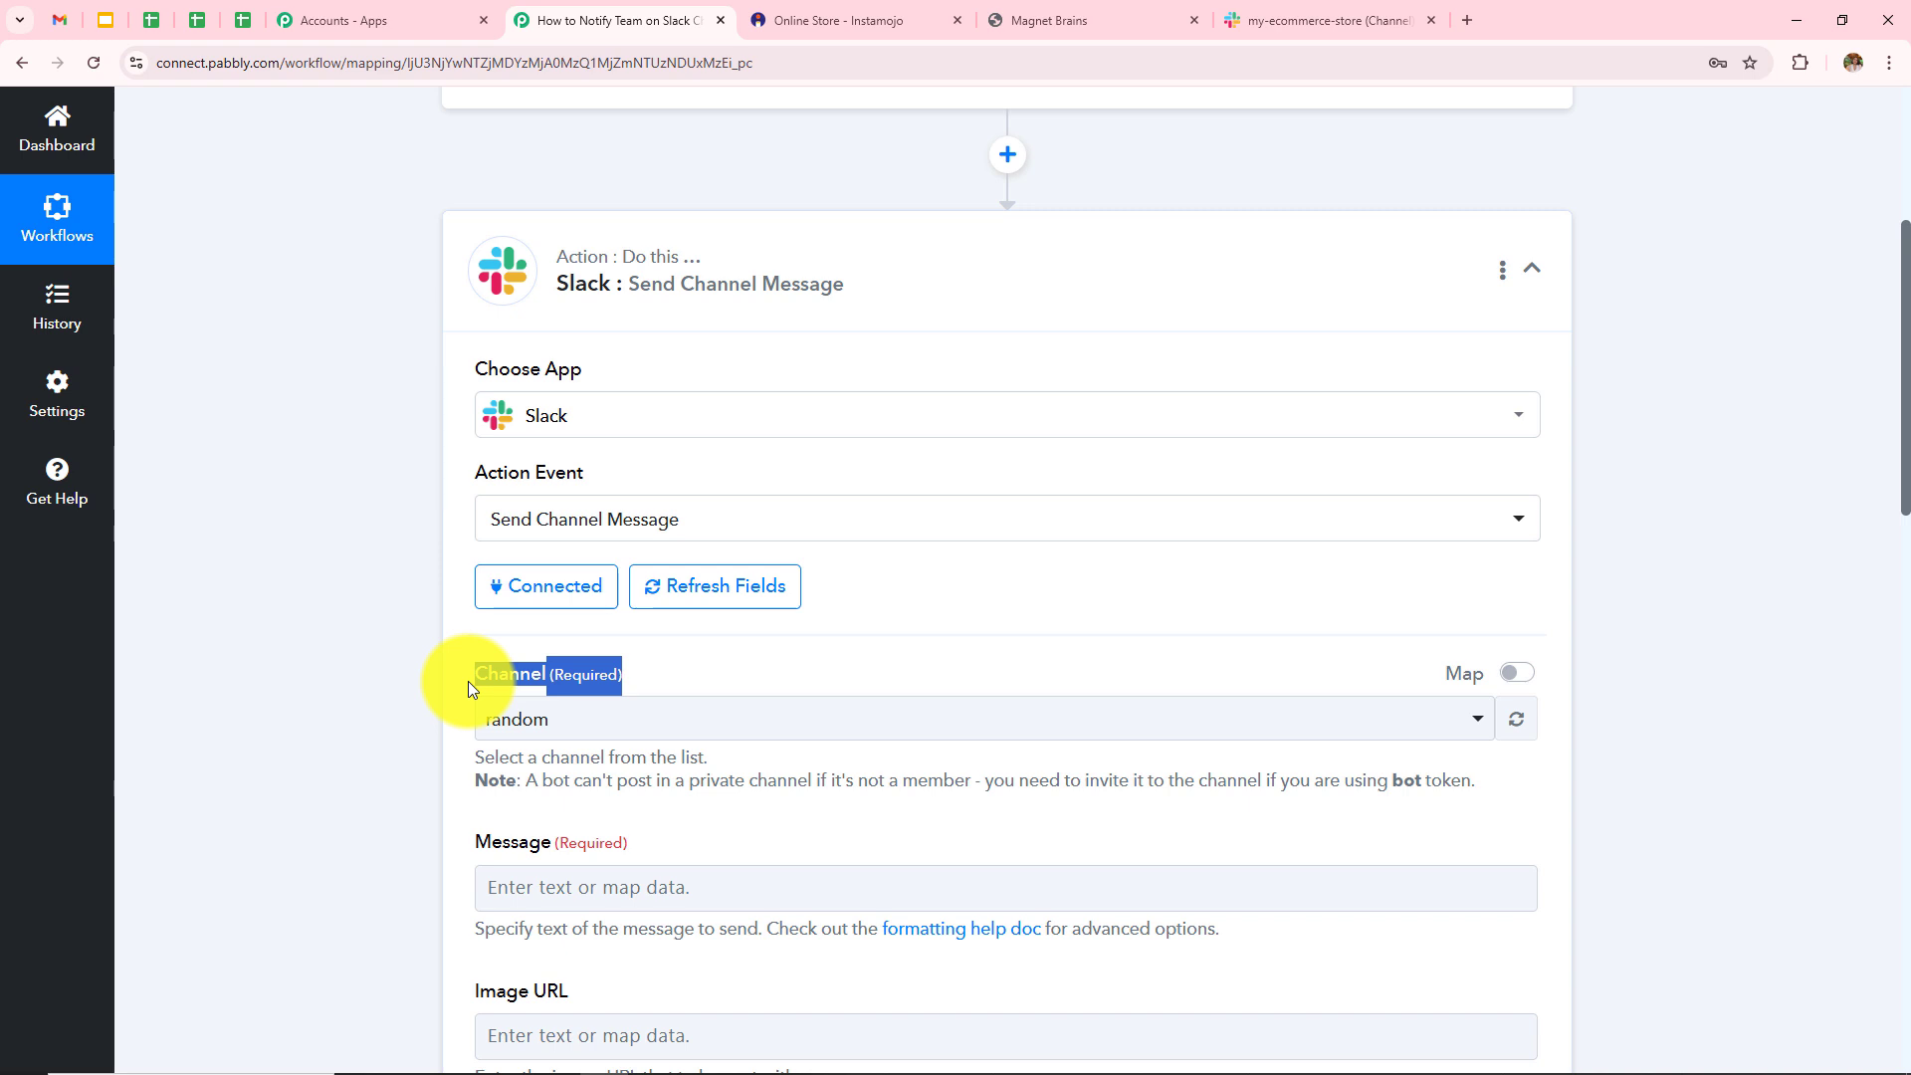
left_click(1244, 16)
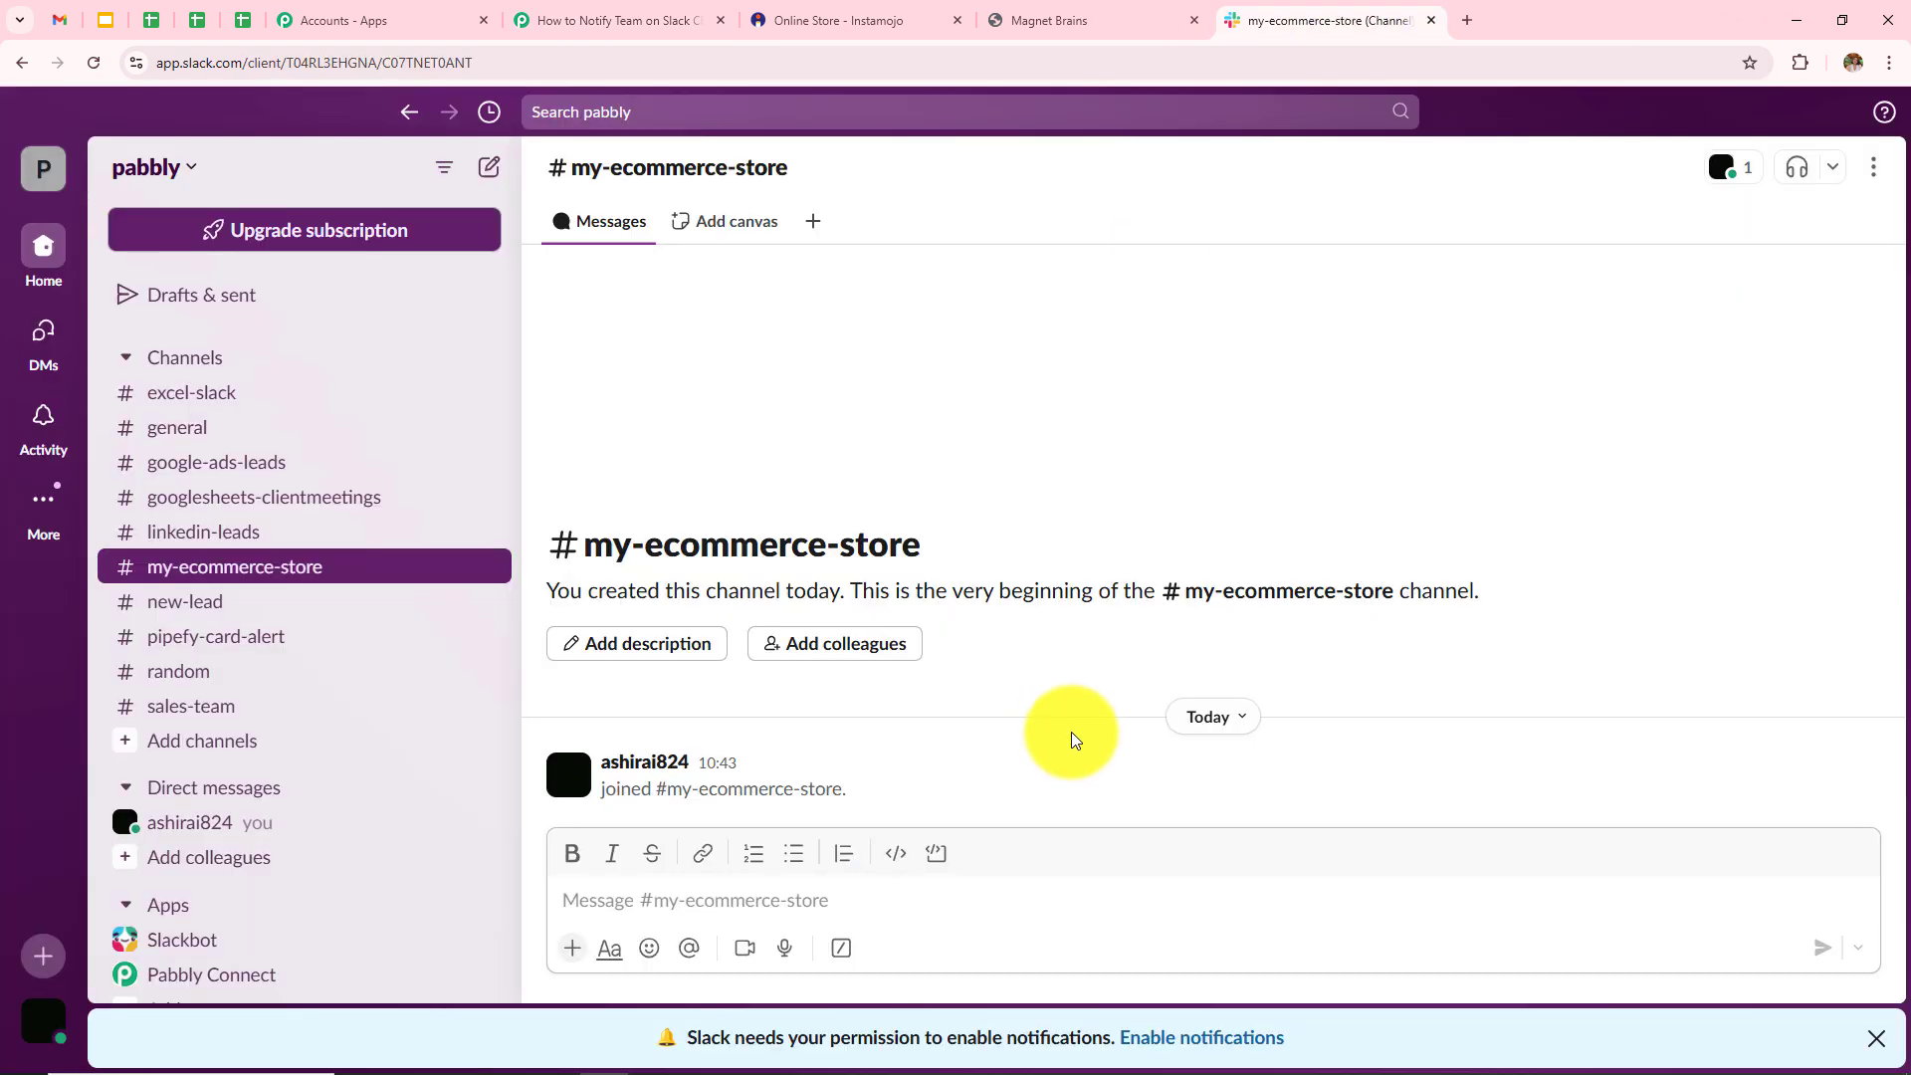
Confirm the my-ecommerce-store channel name, then list the Slack channels back in Pabbly Connect.
left_click_drag(584, 544, 1032, 587)
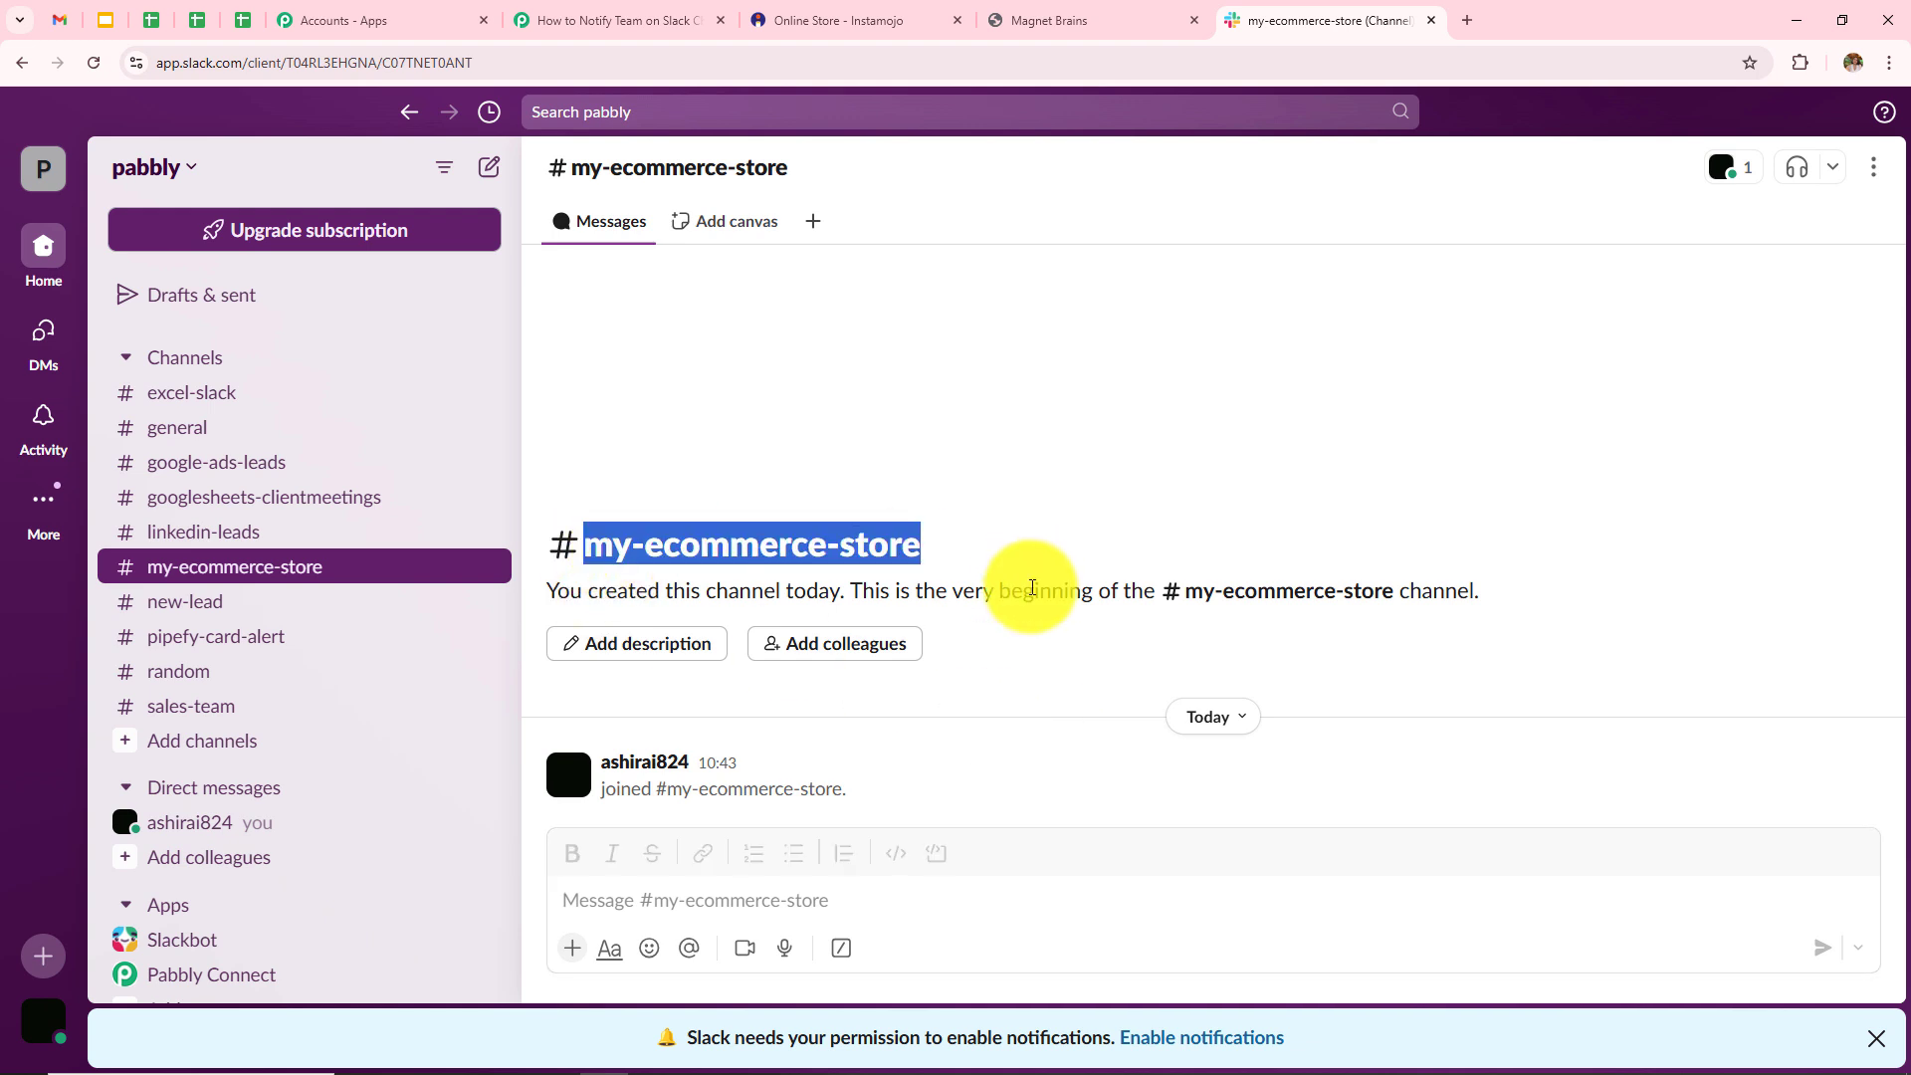
left_click(1215, 353)
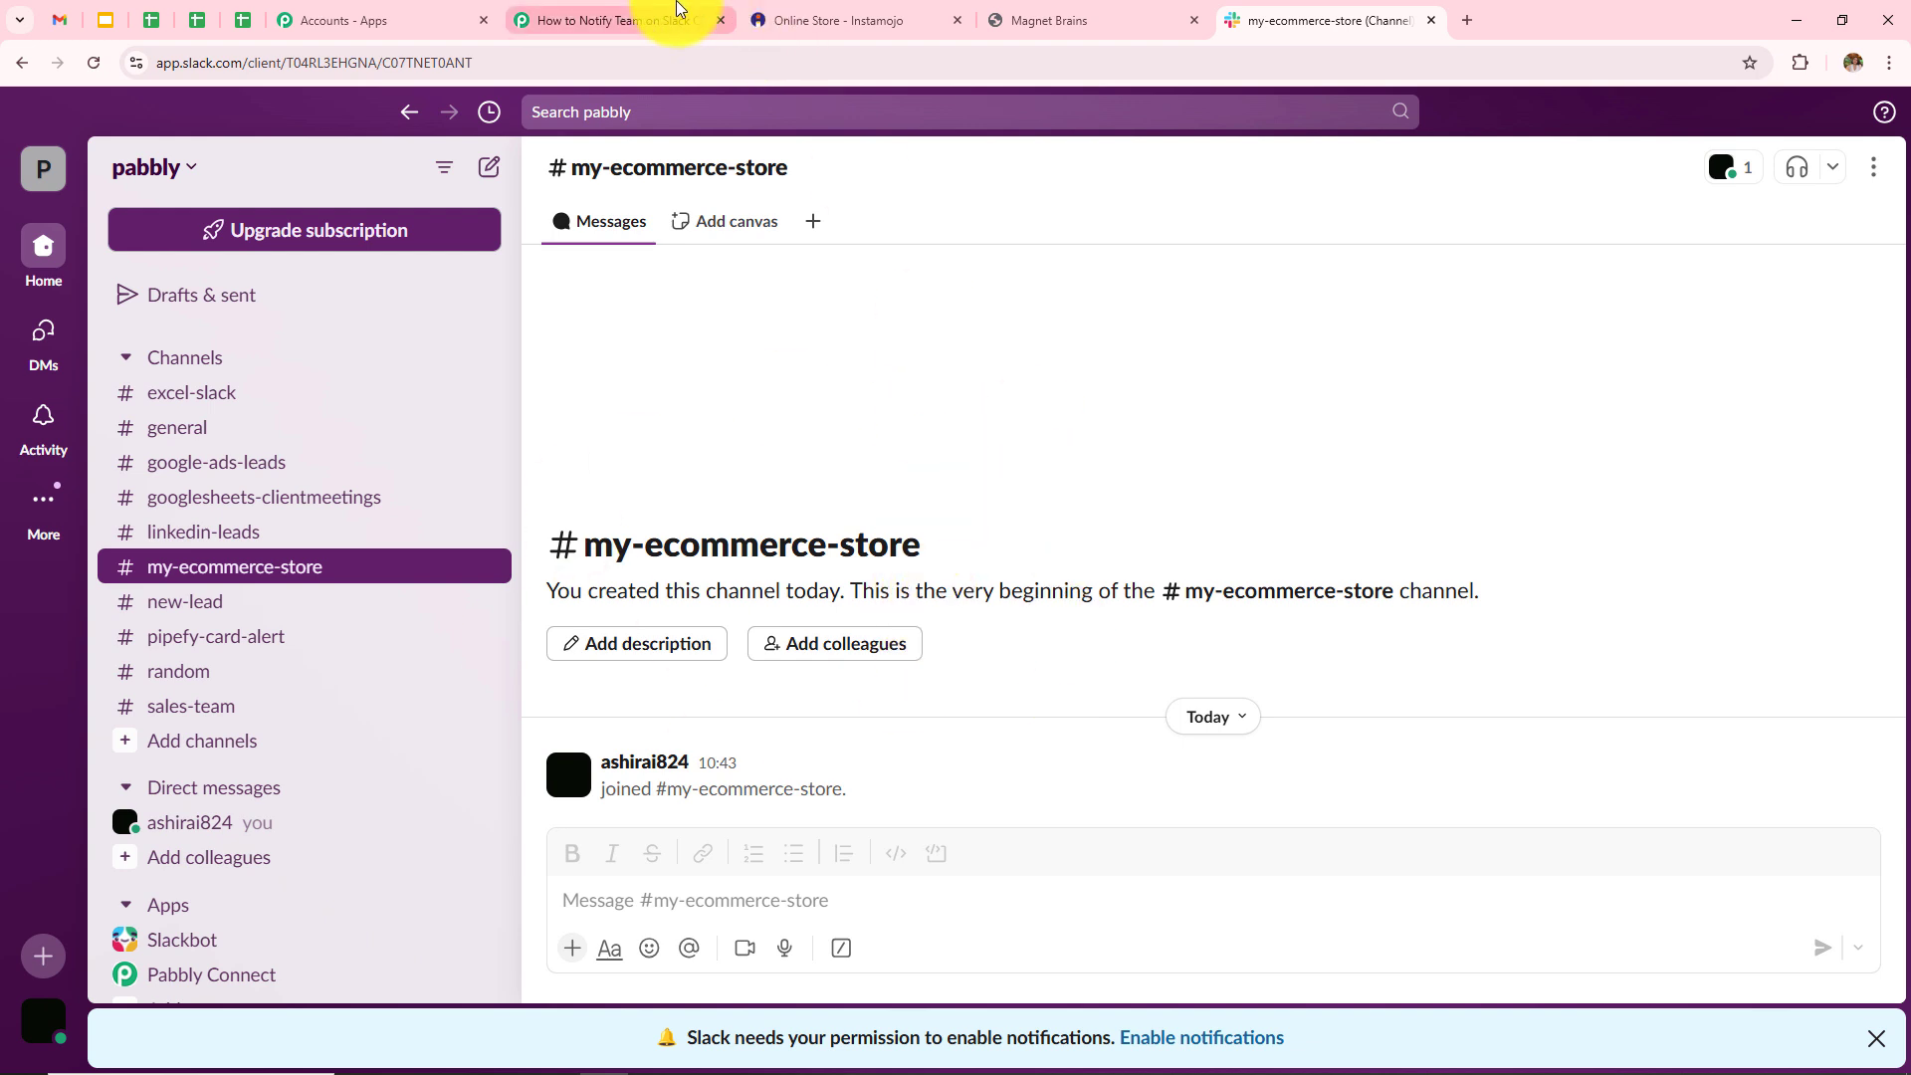
left_click(683, 19)
left_click(583, 731)
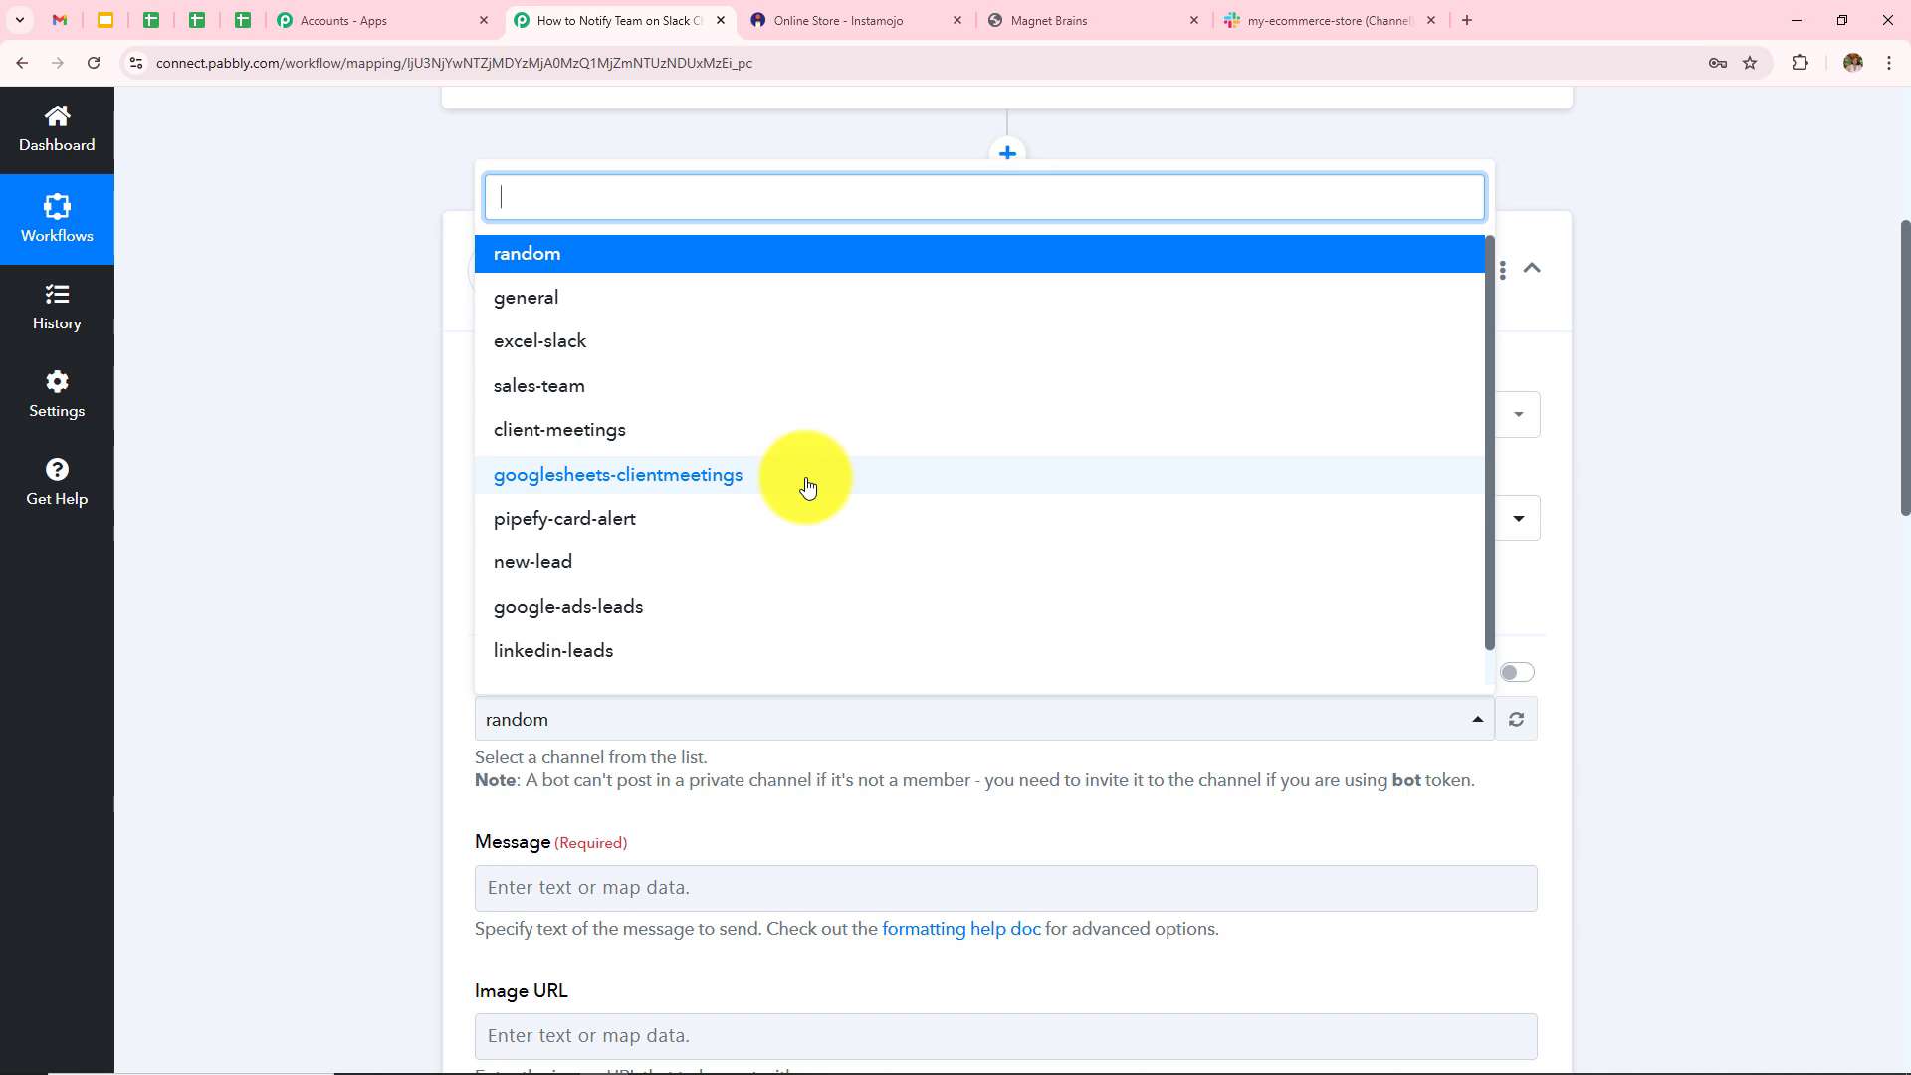
Post to the my-ecommerce-store channel and paste the payment message template into Message.
scroll(802, 482, "down", 1)
left_click(618, 655)
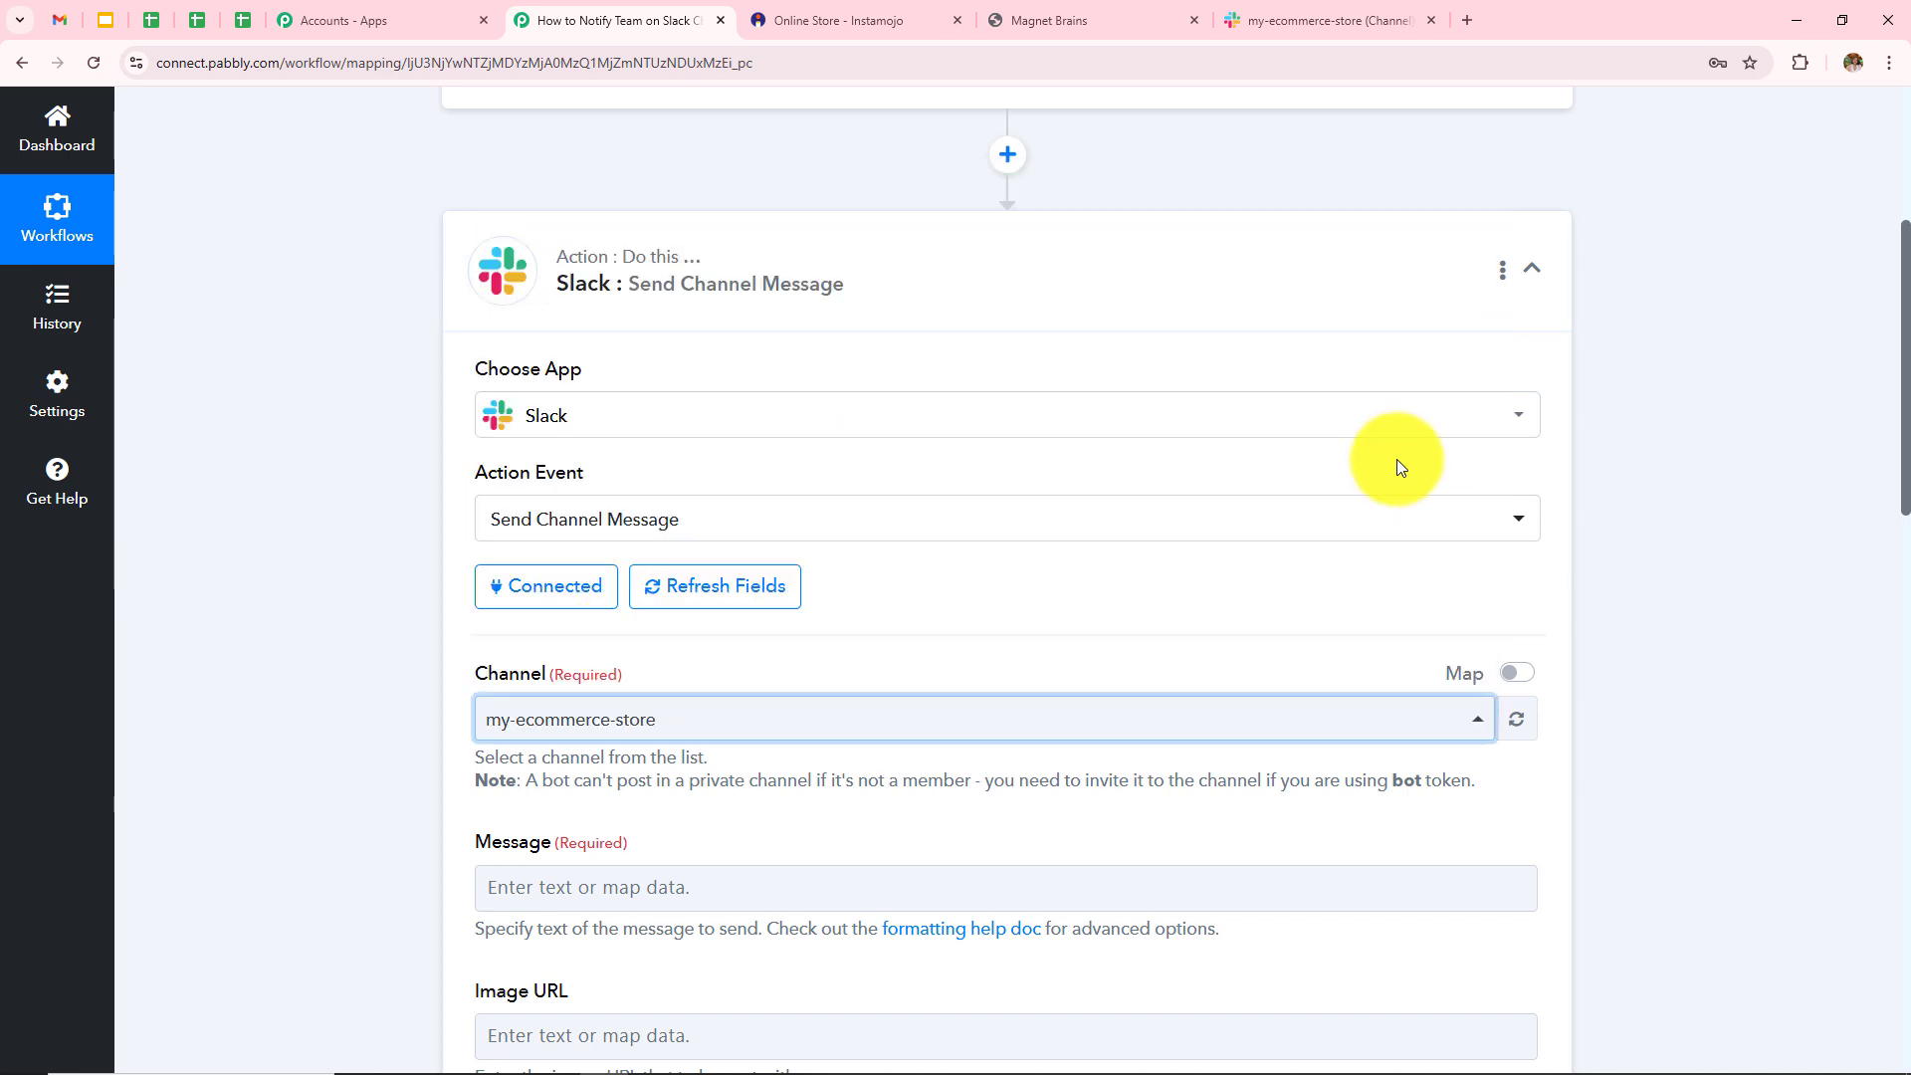
scroll(1126, 495, "down", 4)
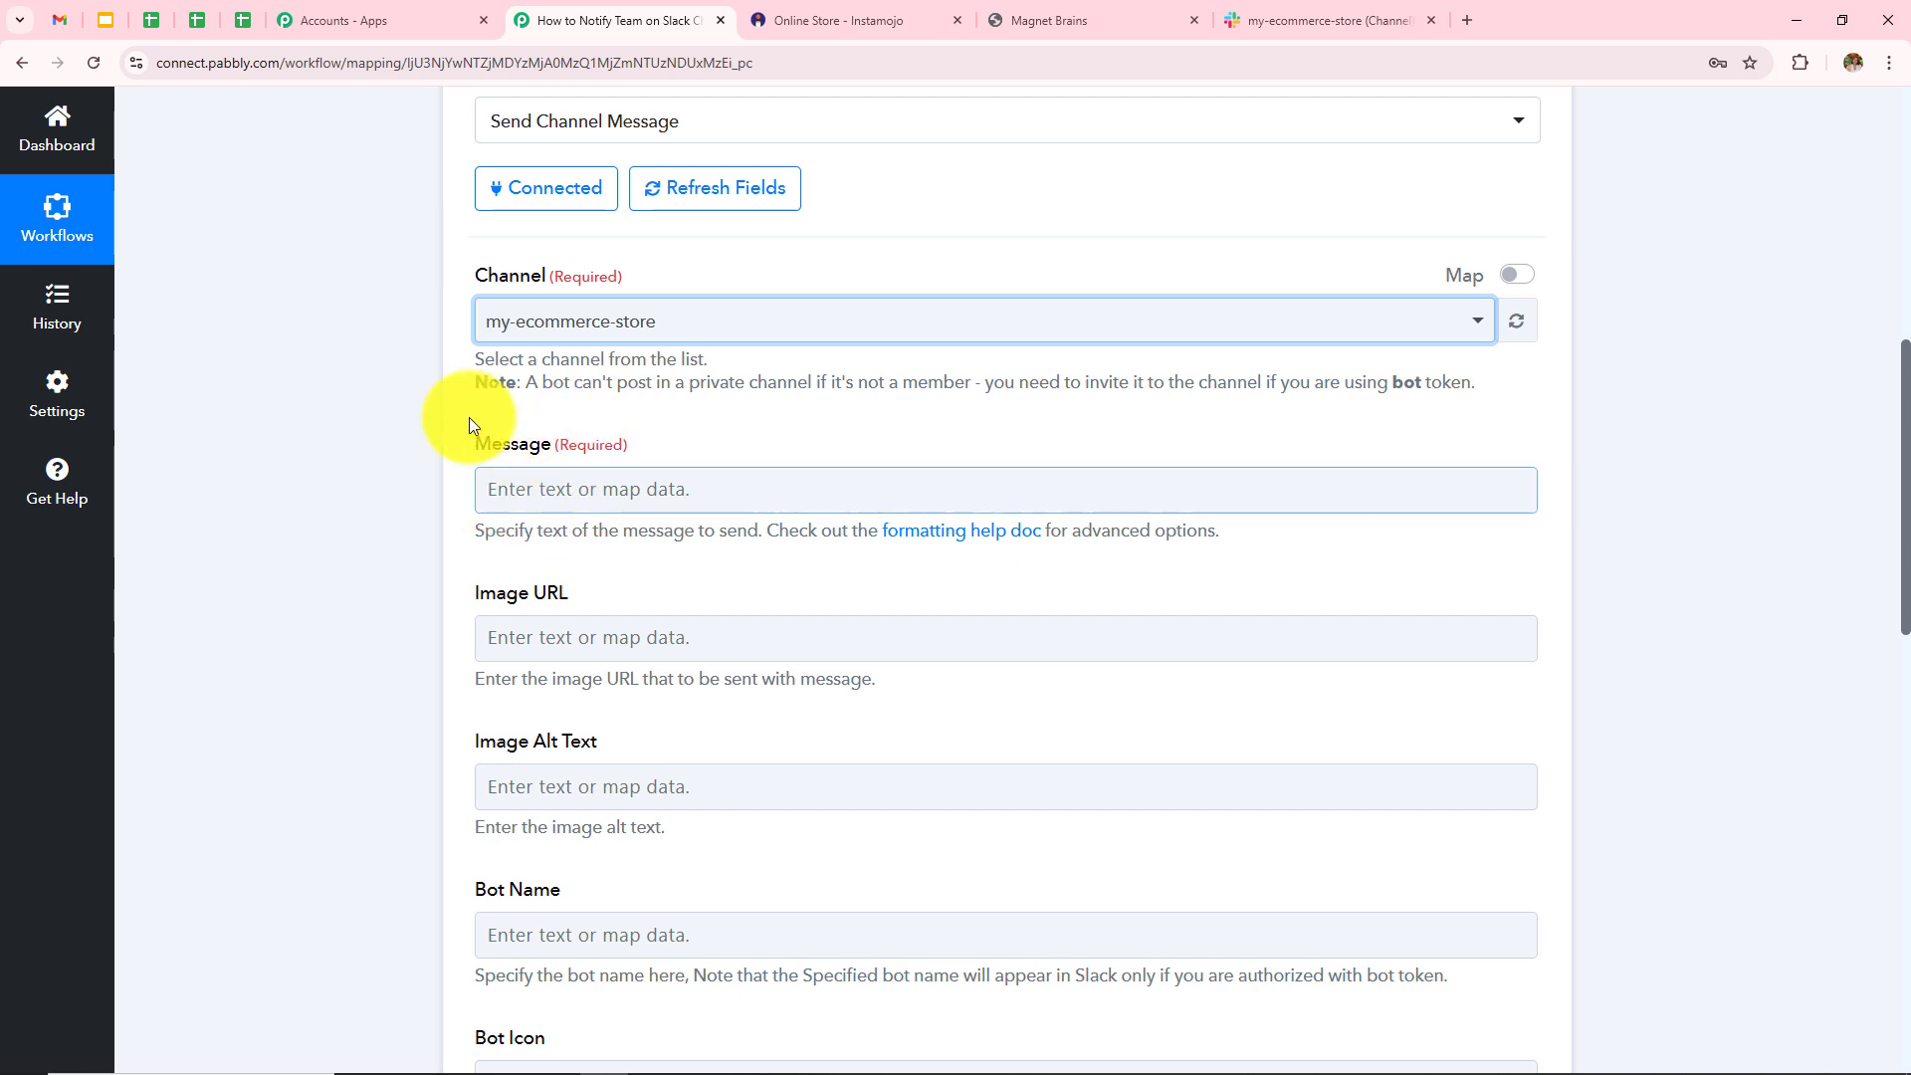
left_click_drag(474, 444, 677, 450)
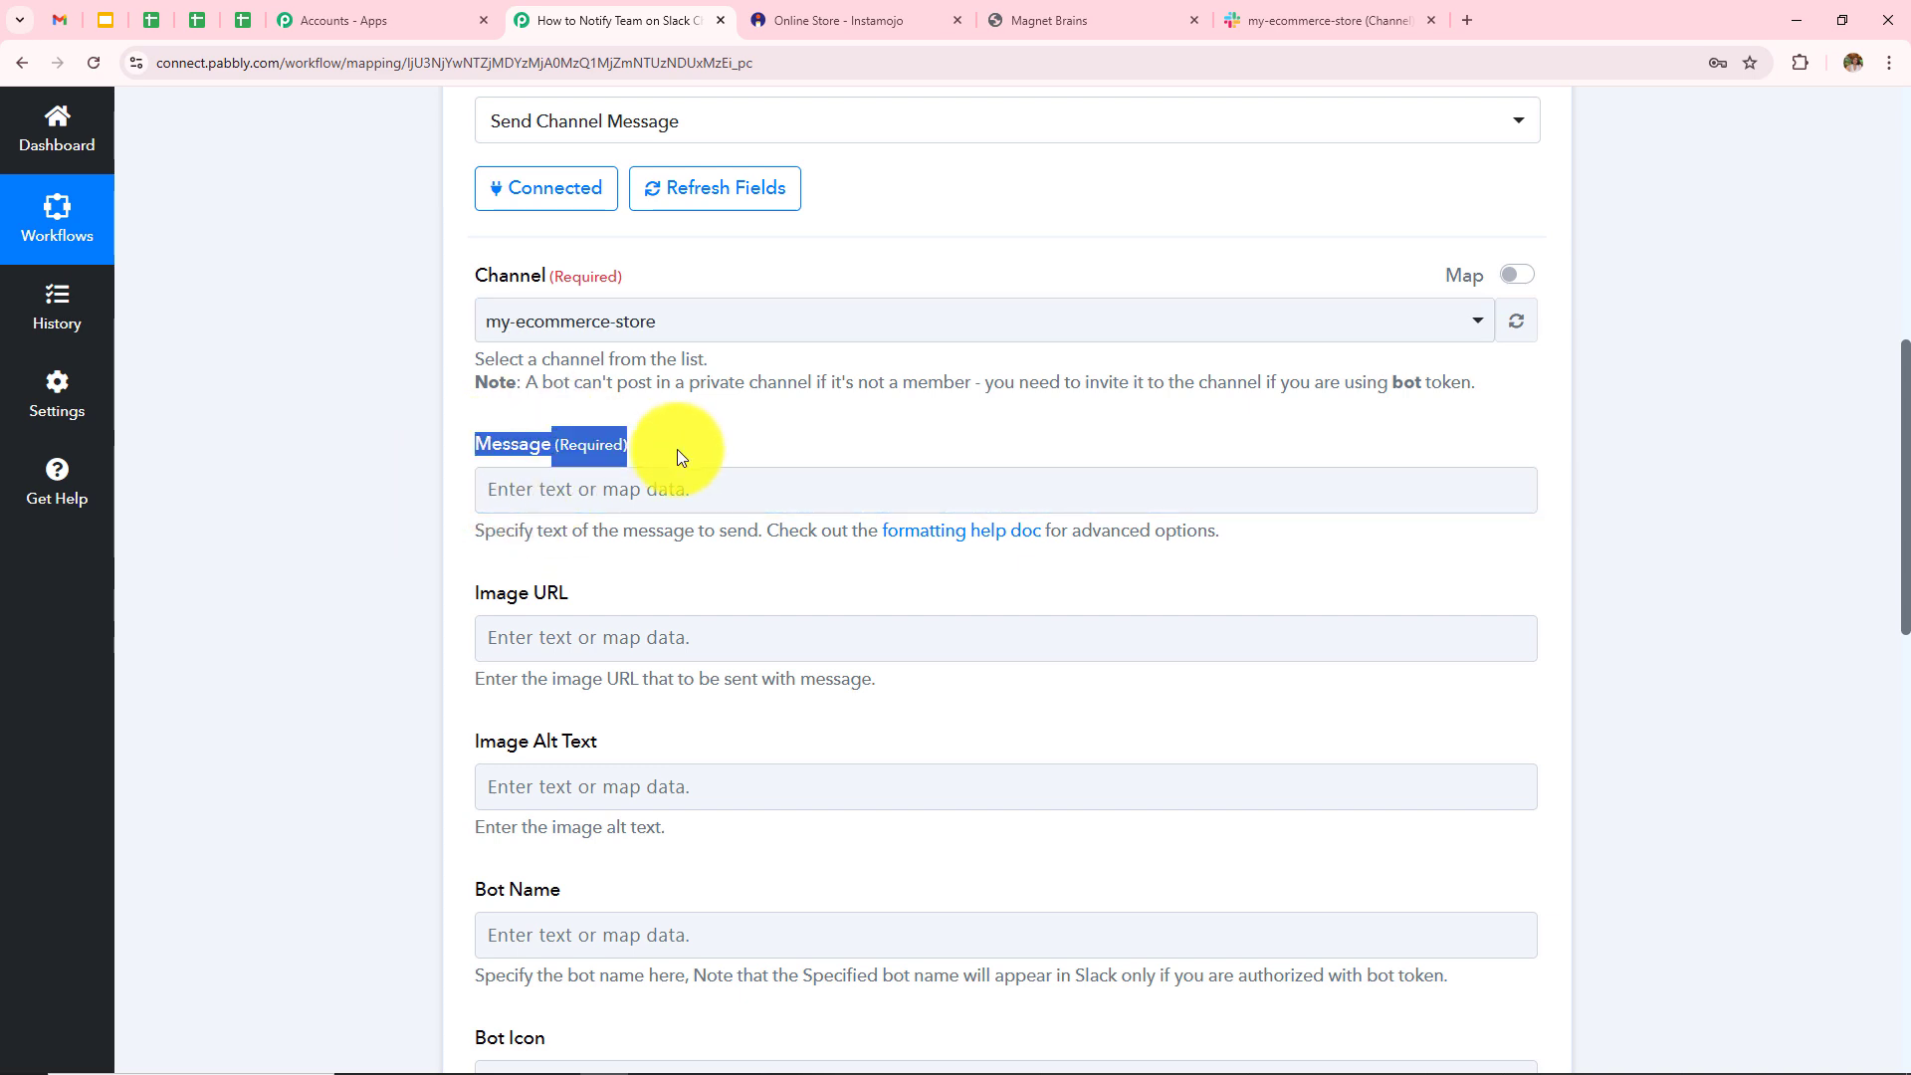
left_click(558, 508)
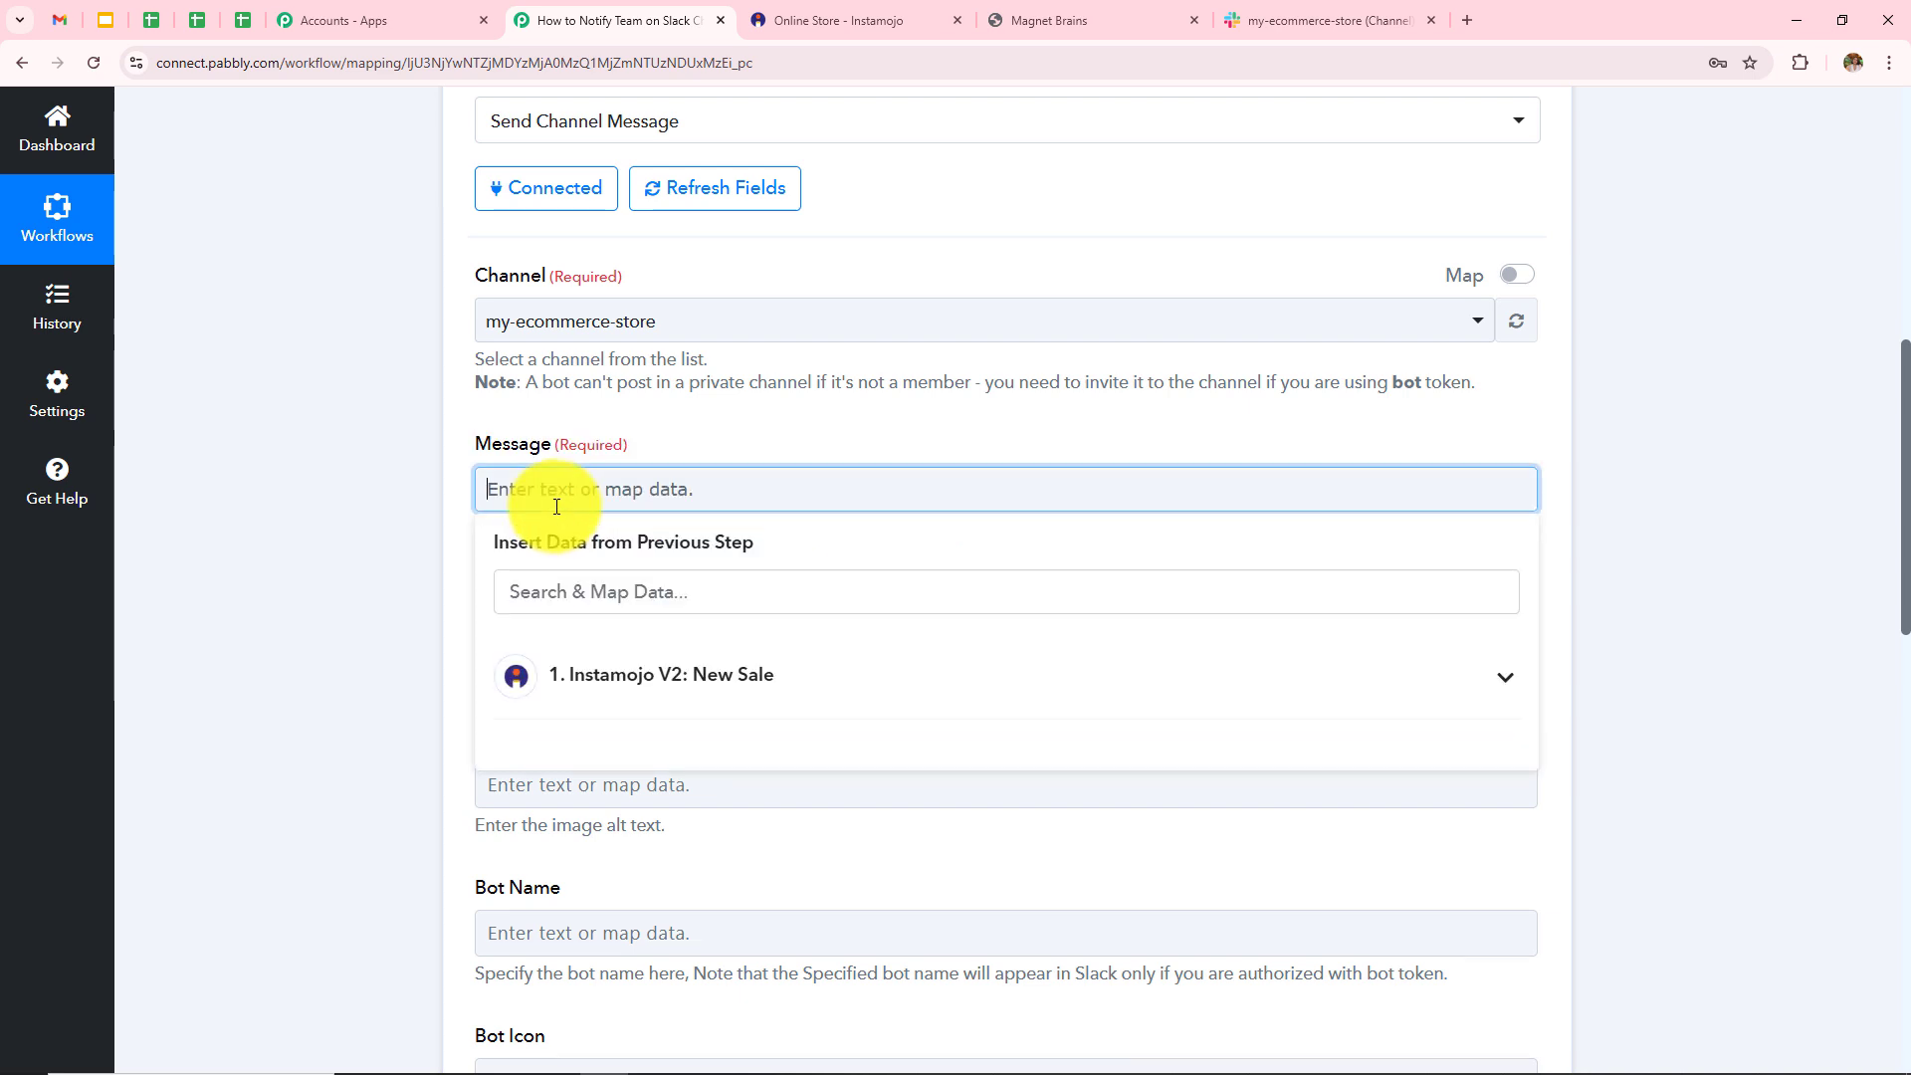
type("Hello Team  We have received new payment on Instamojo. Here are the details:  Name: Phone: Email: Purchase Amount:  Thanks Regards")
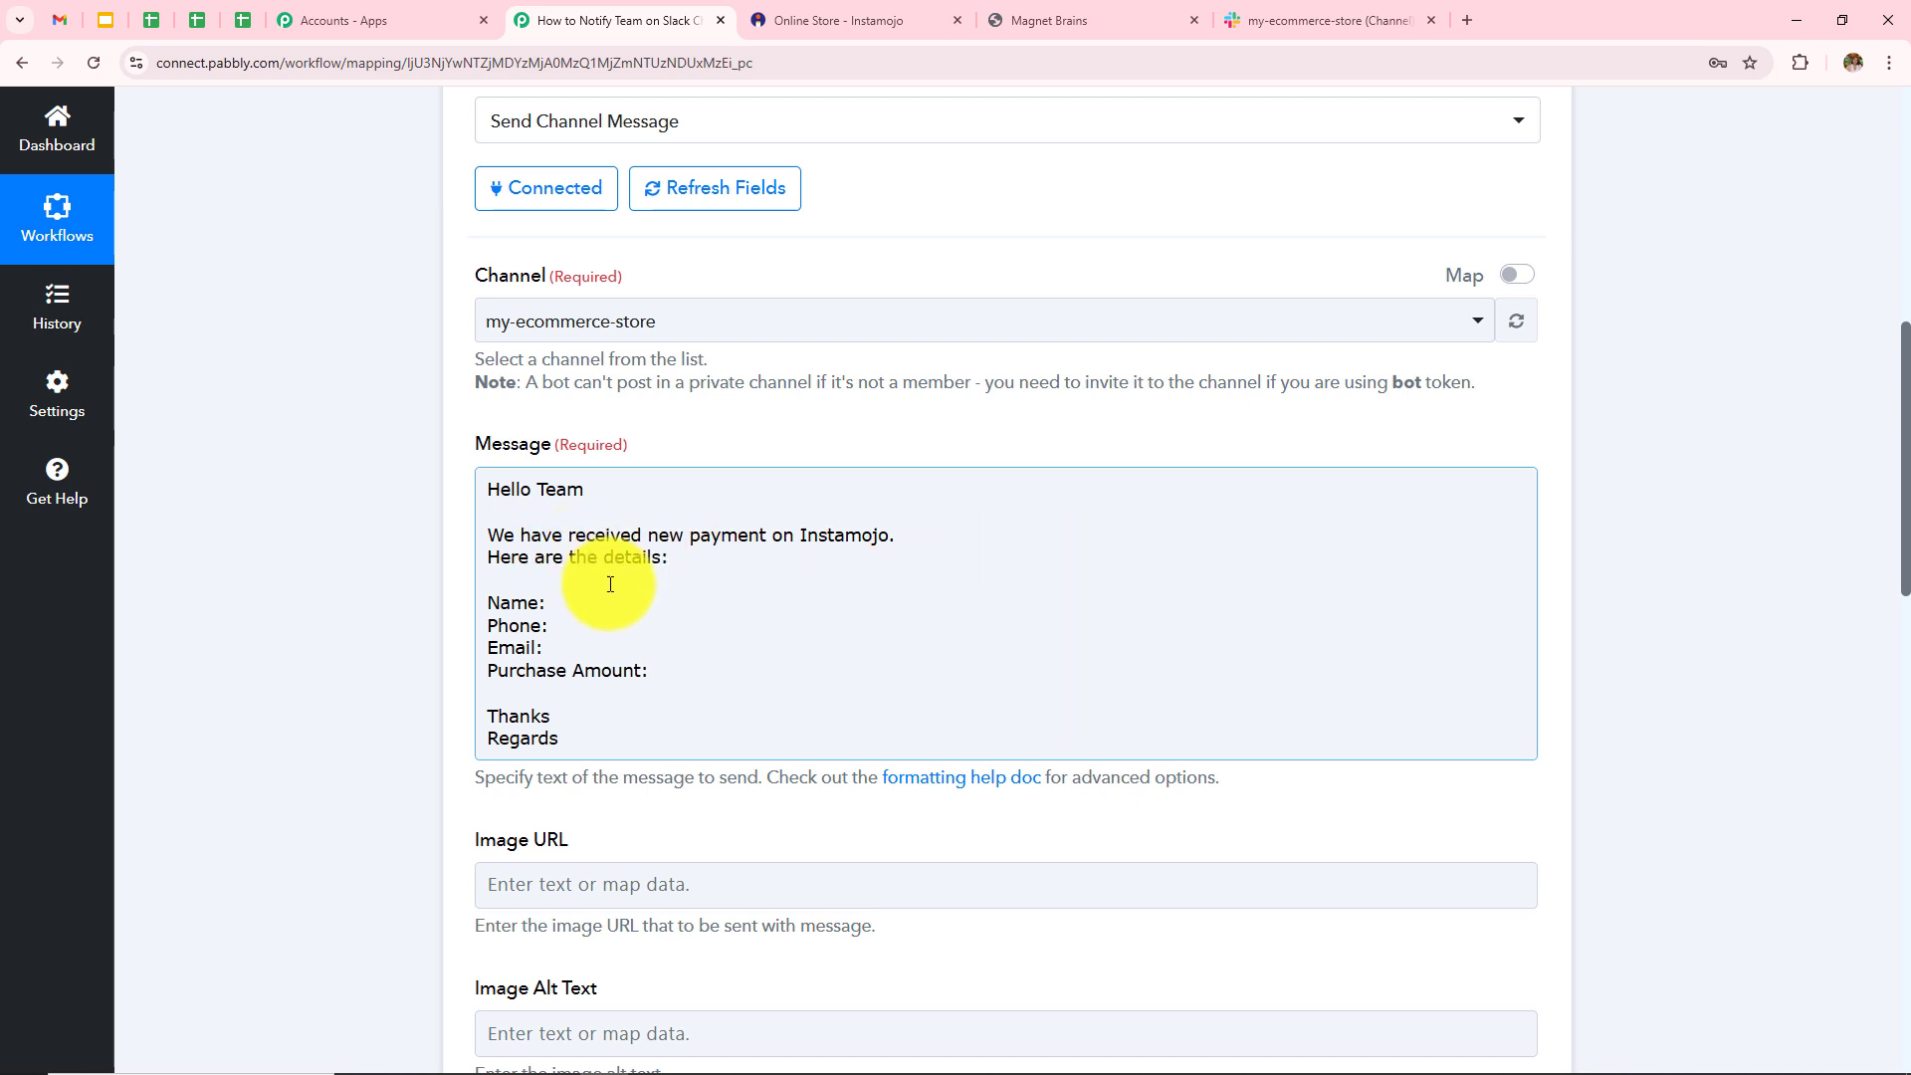
scroll(612, 587, "down", 2)
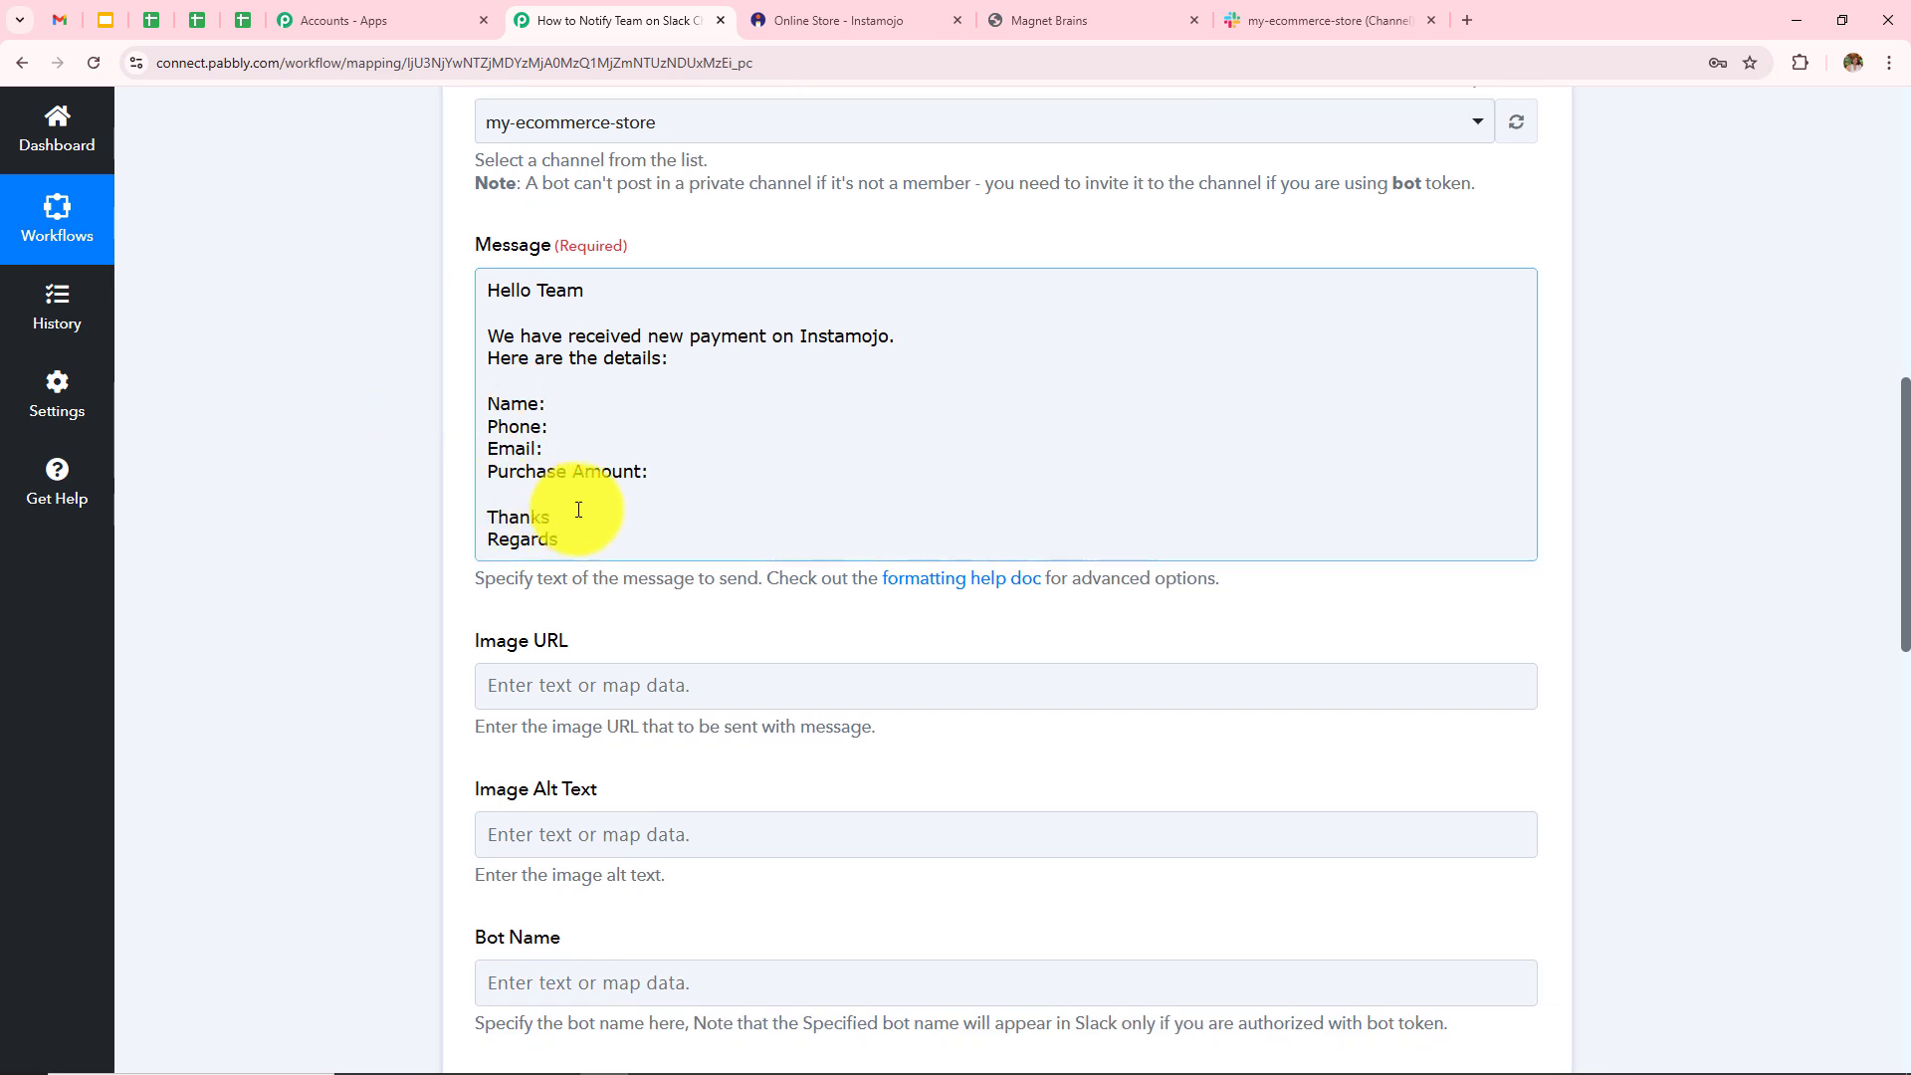
Map the Instamojo Buyer Name after 'Name:' and Buyer Phone after 'Phone:'.
left_click(573, 403)
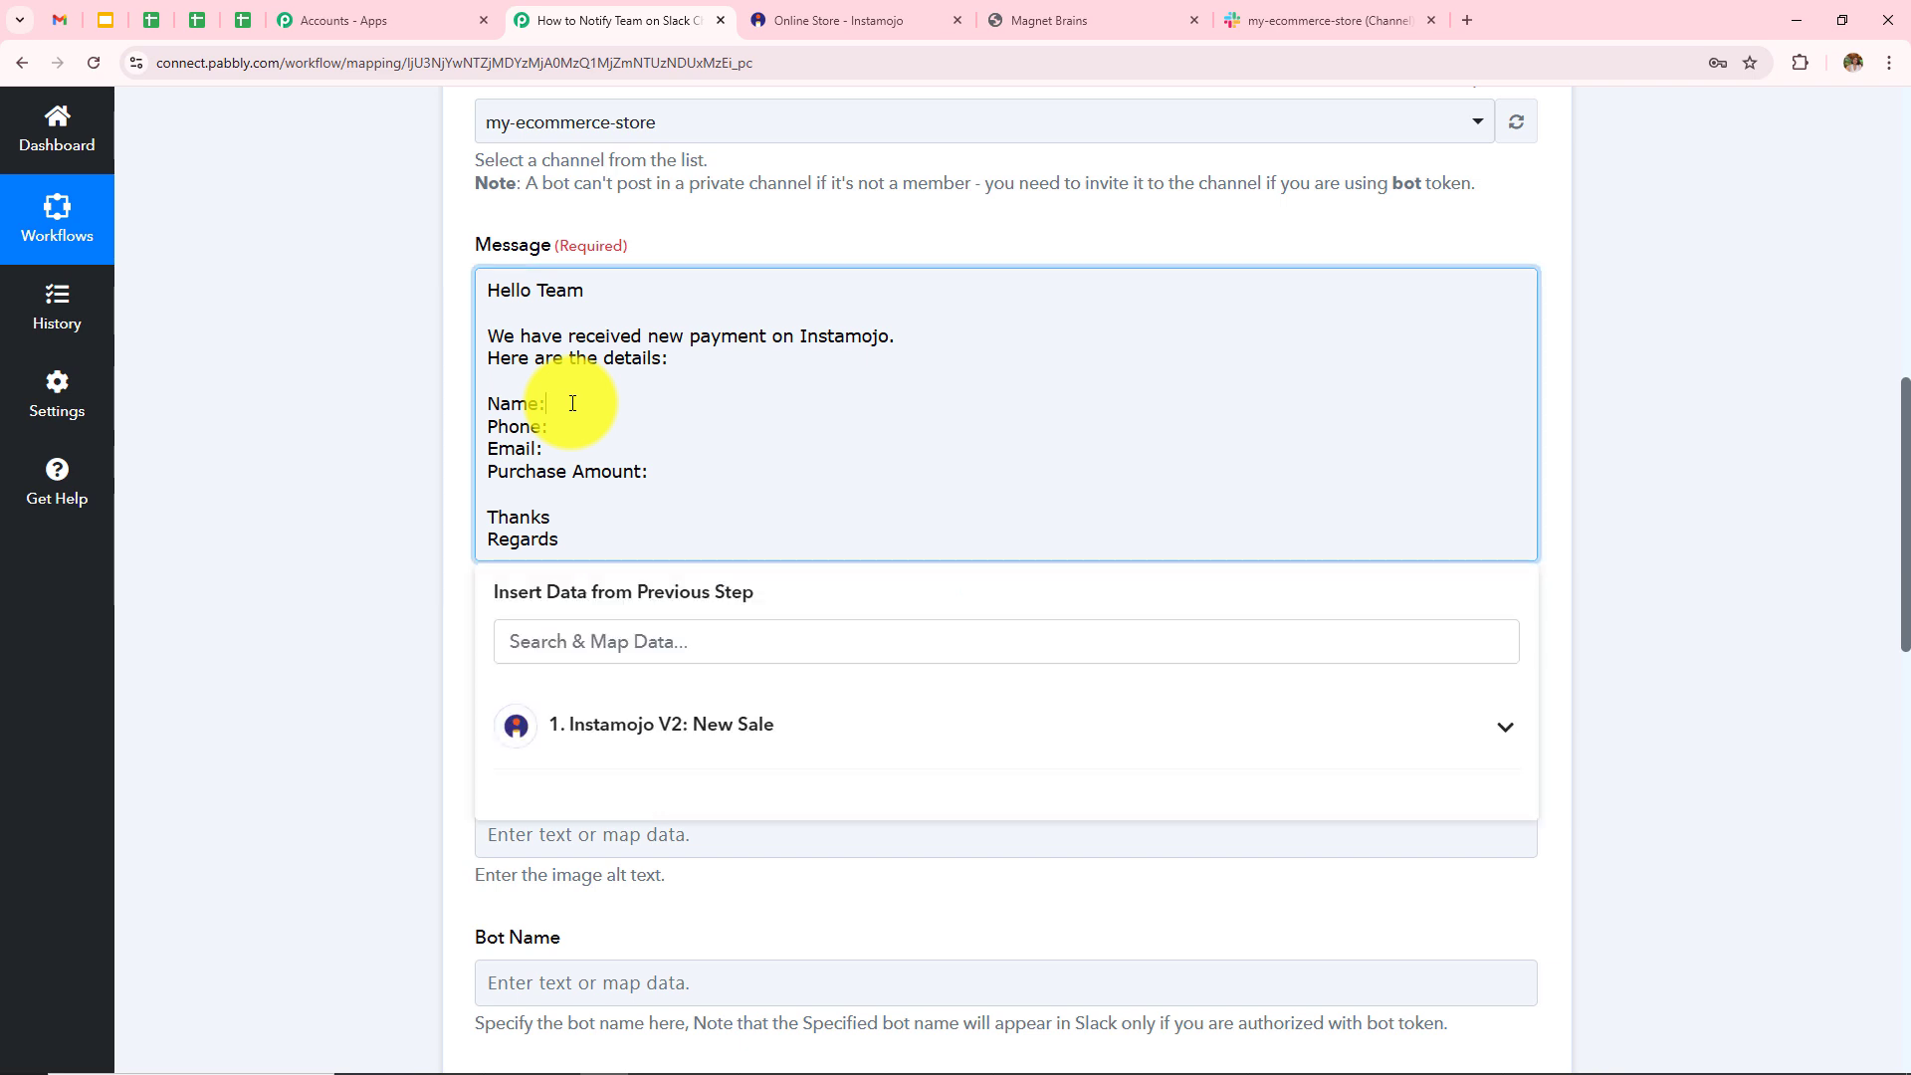
scroll(305, 428, "up", 8)
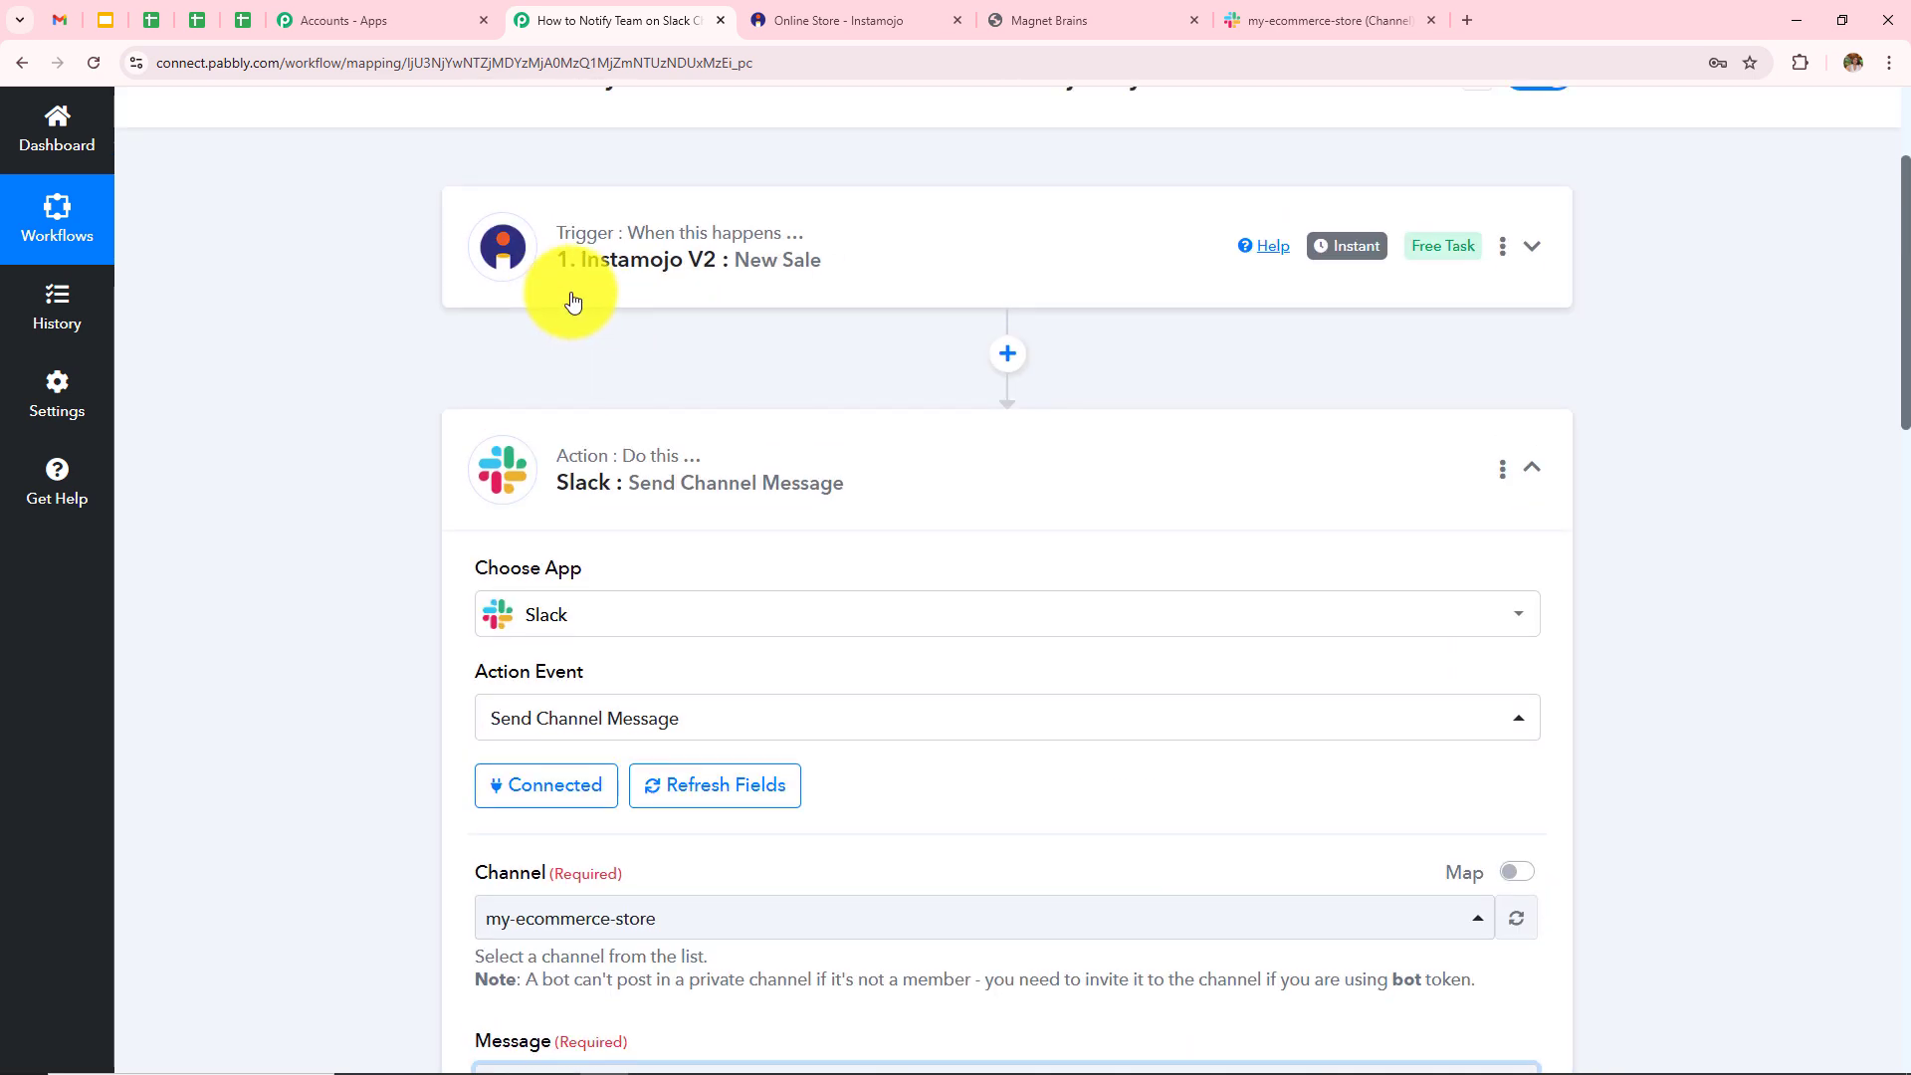
scroll(783, 474, "down", 9)
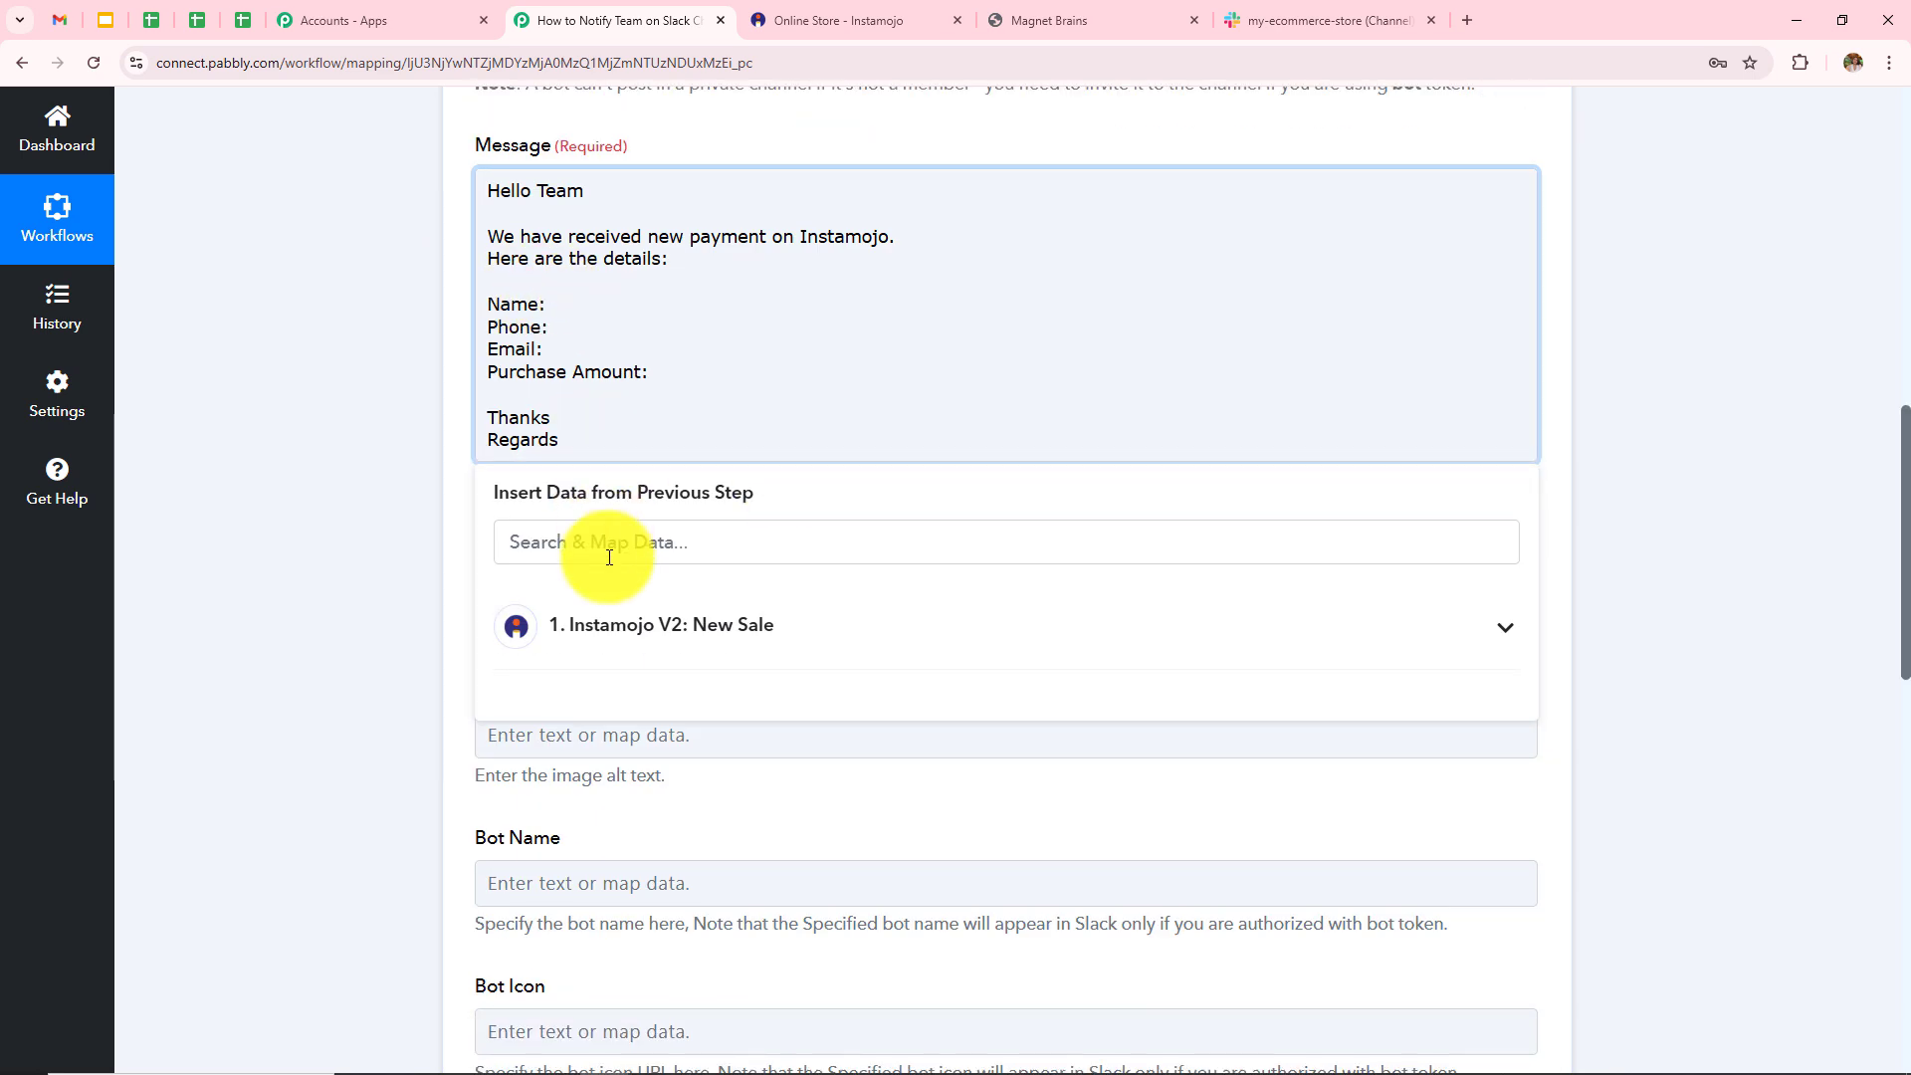
left_click(702, 665)
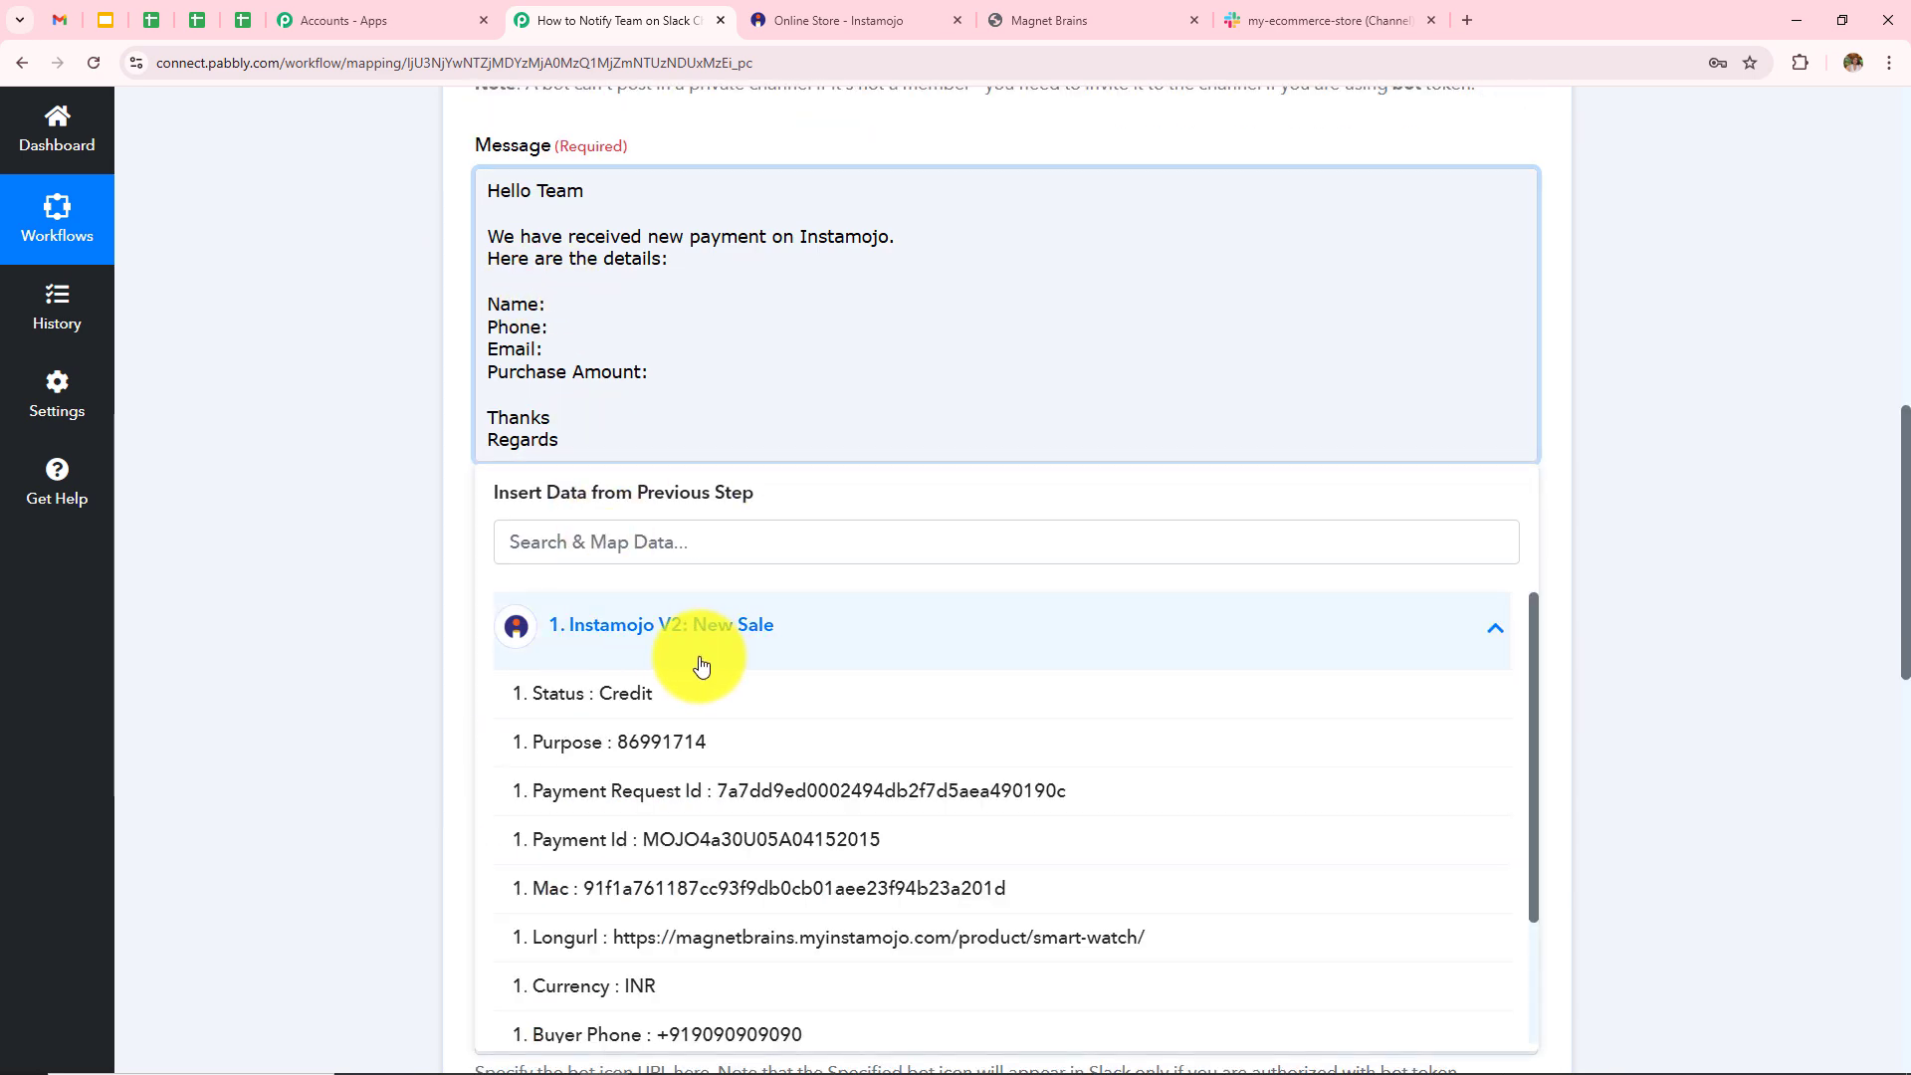
scroll(747, 836, "down", 3)
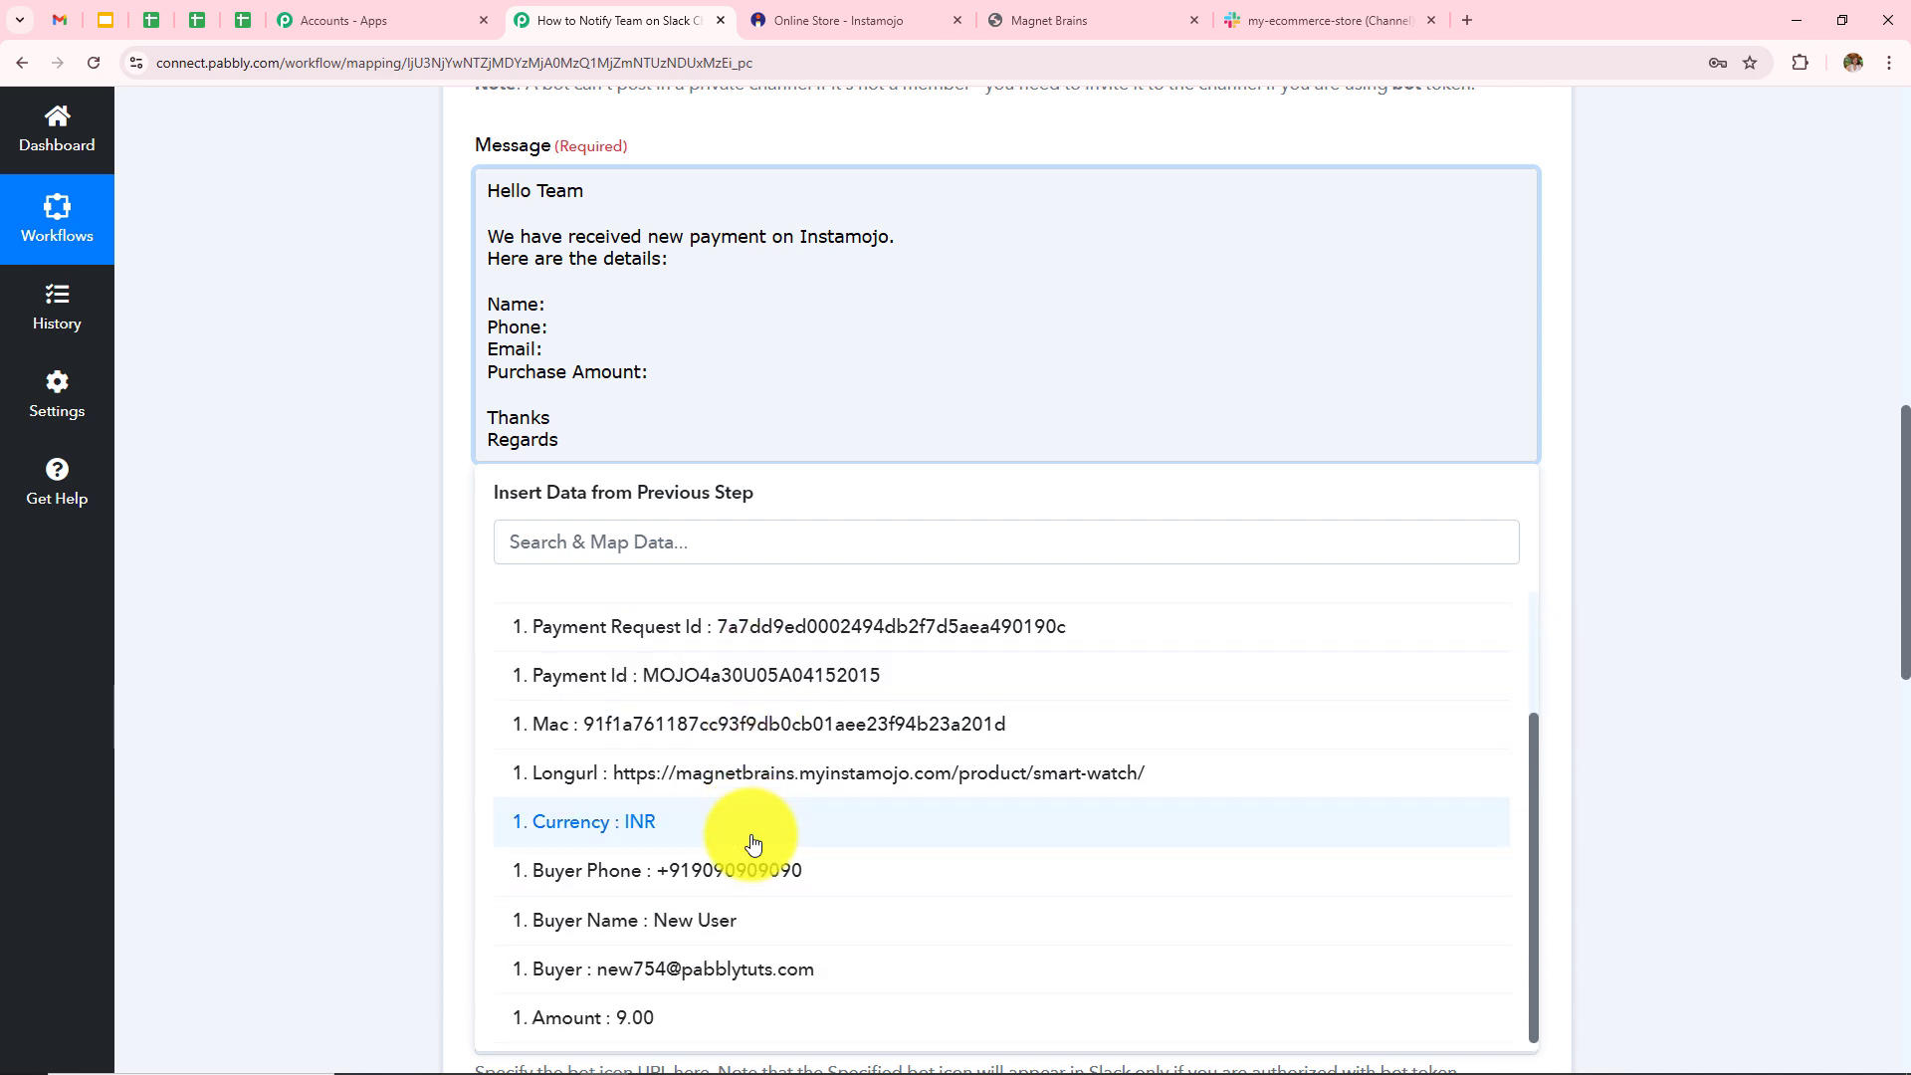
left_click(662, 938)
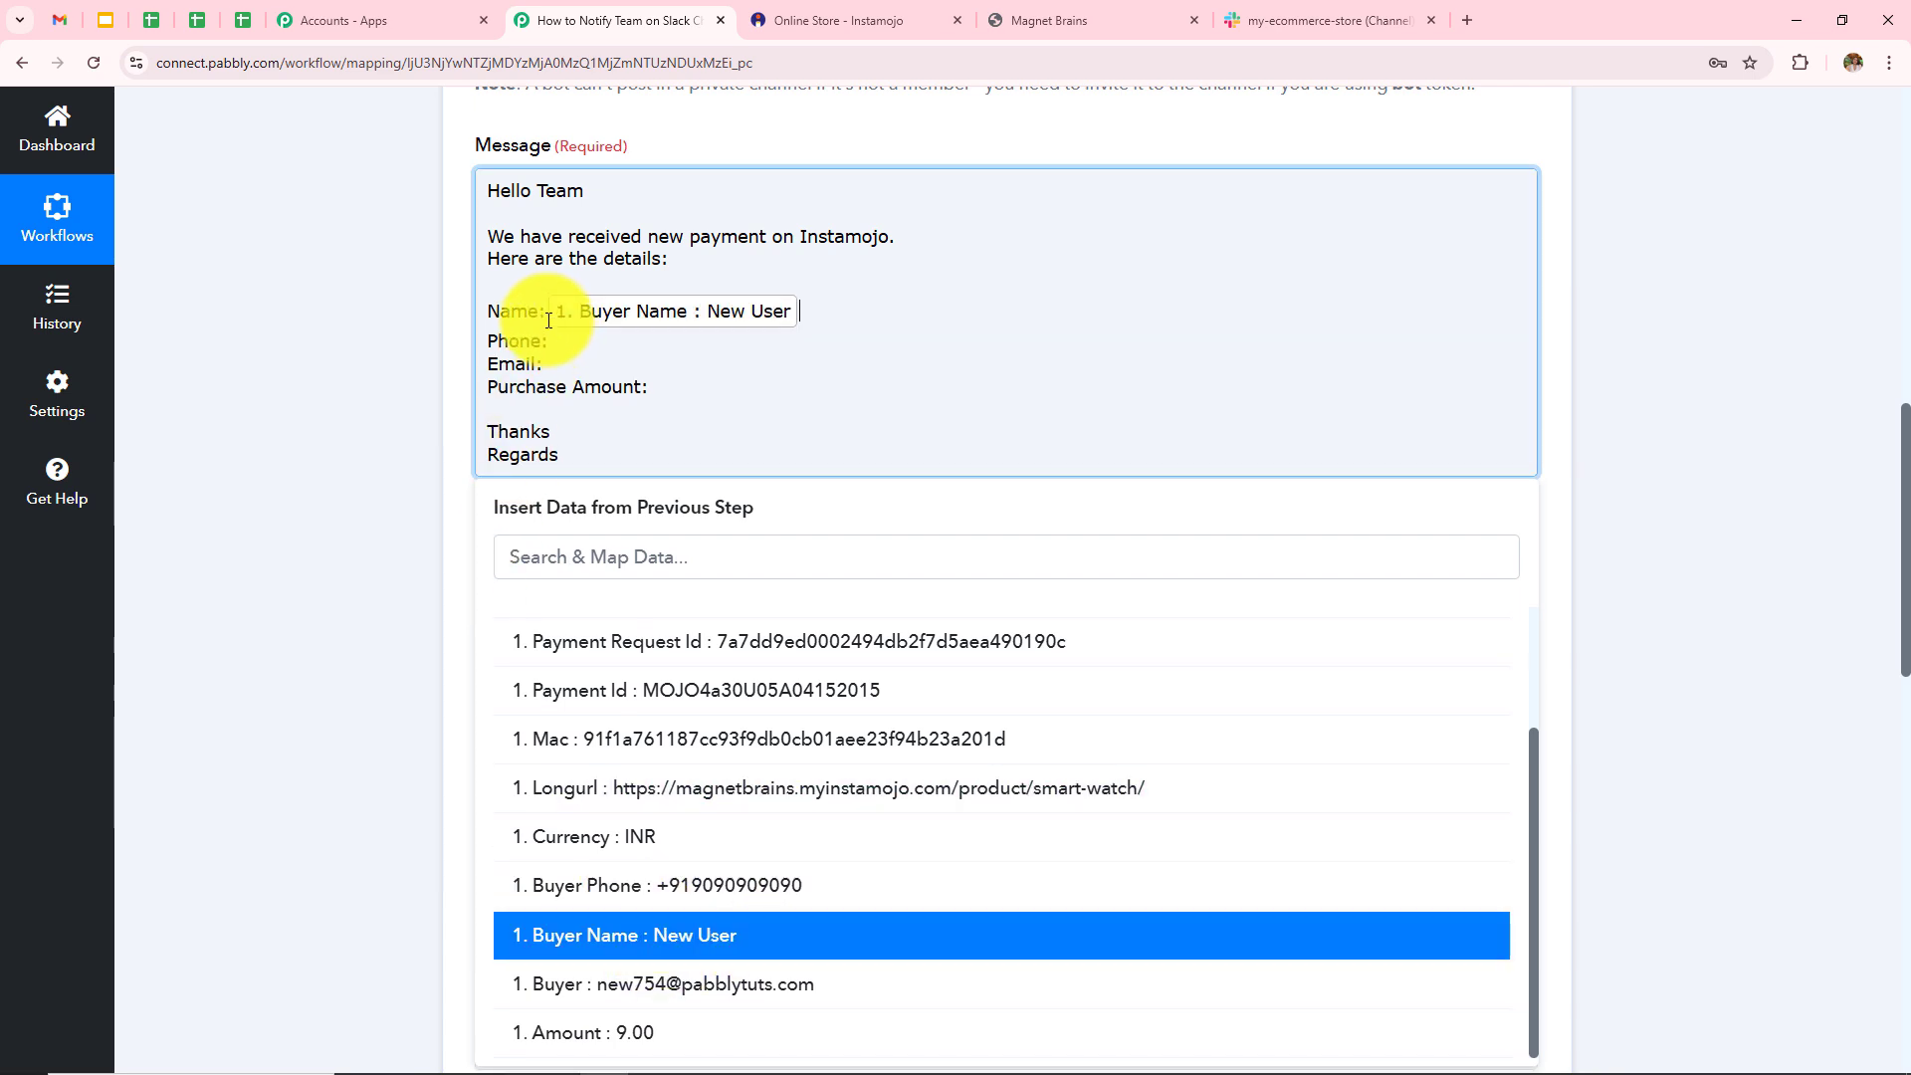
left_click(231, 428)
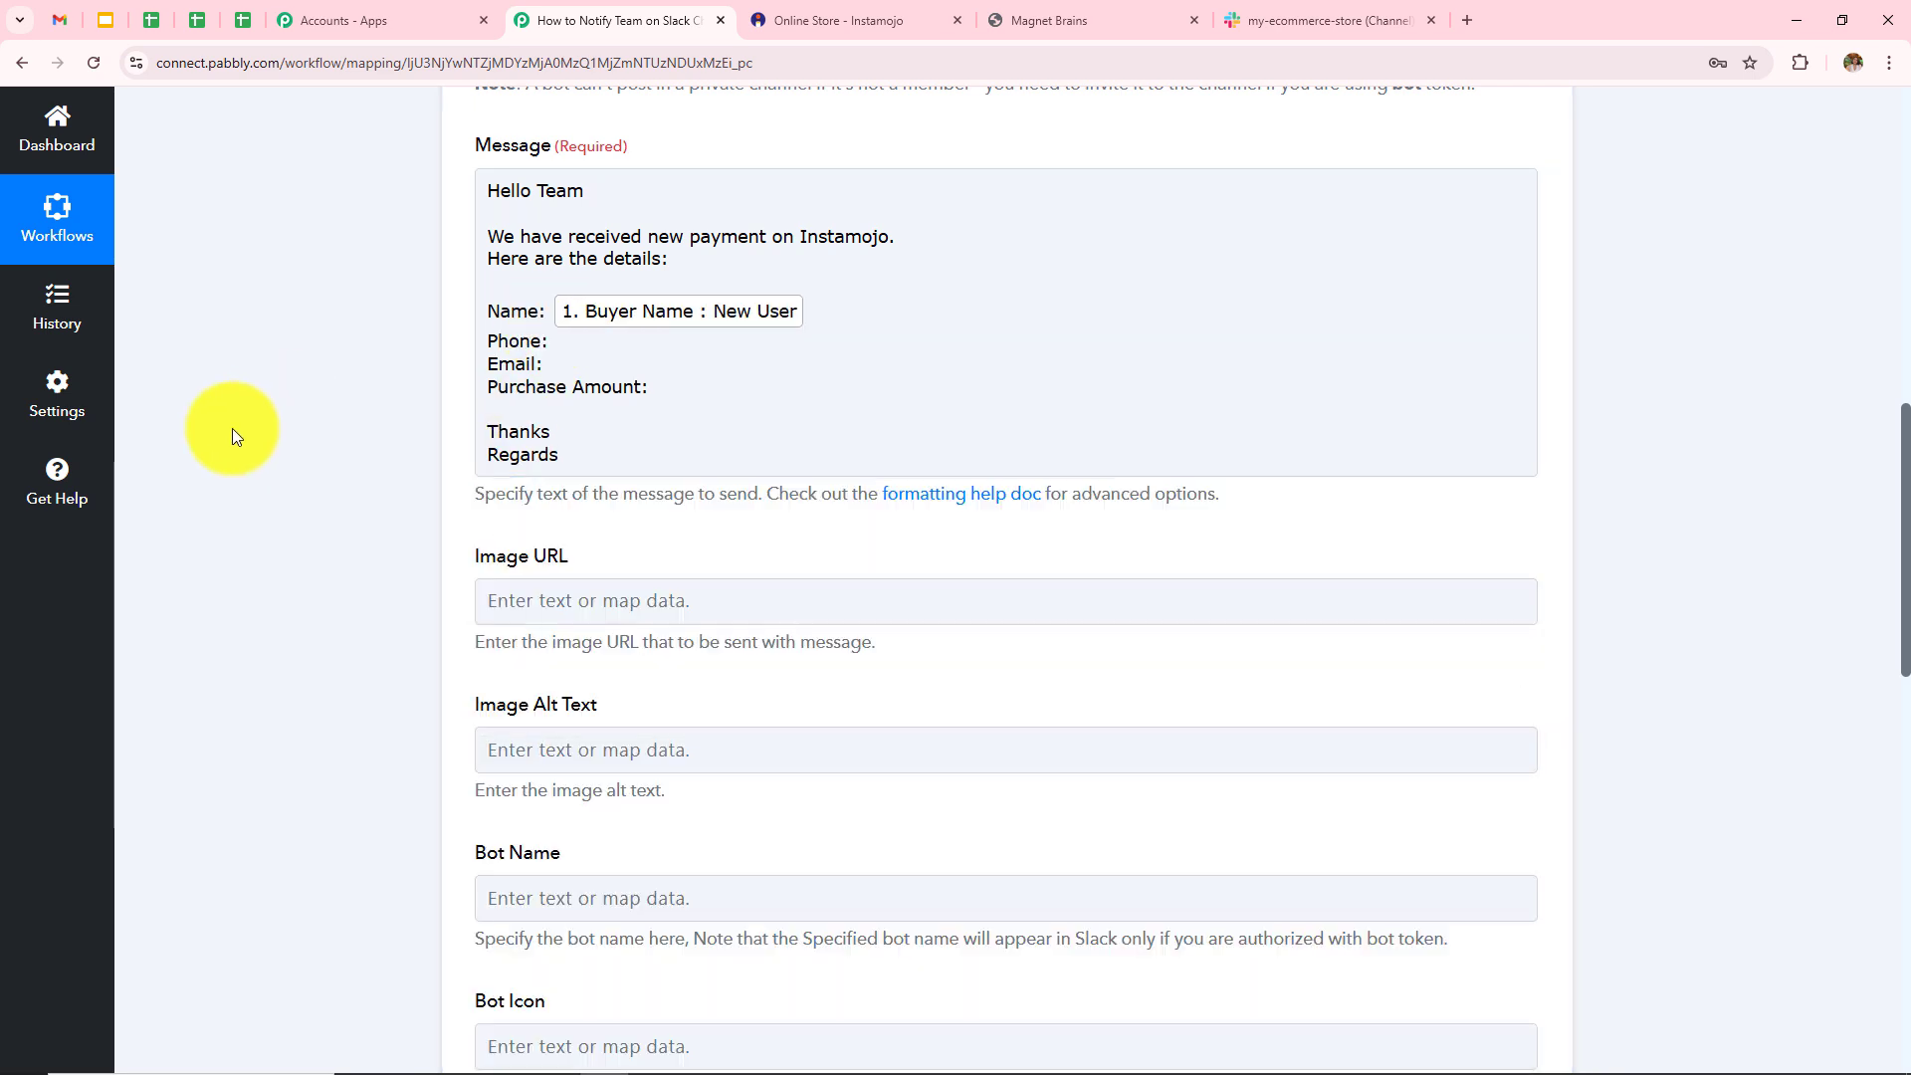
left_click(588, 338)
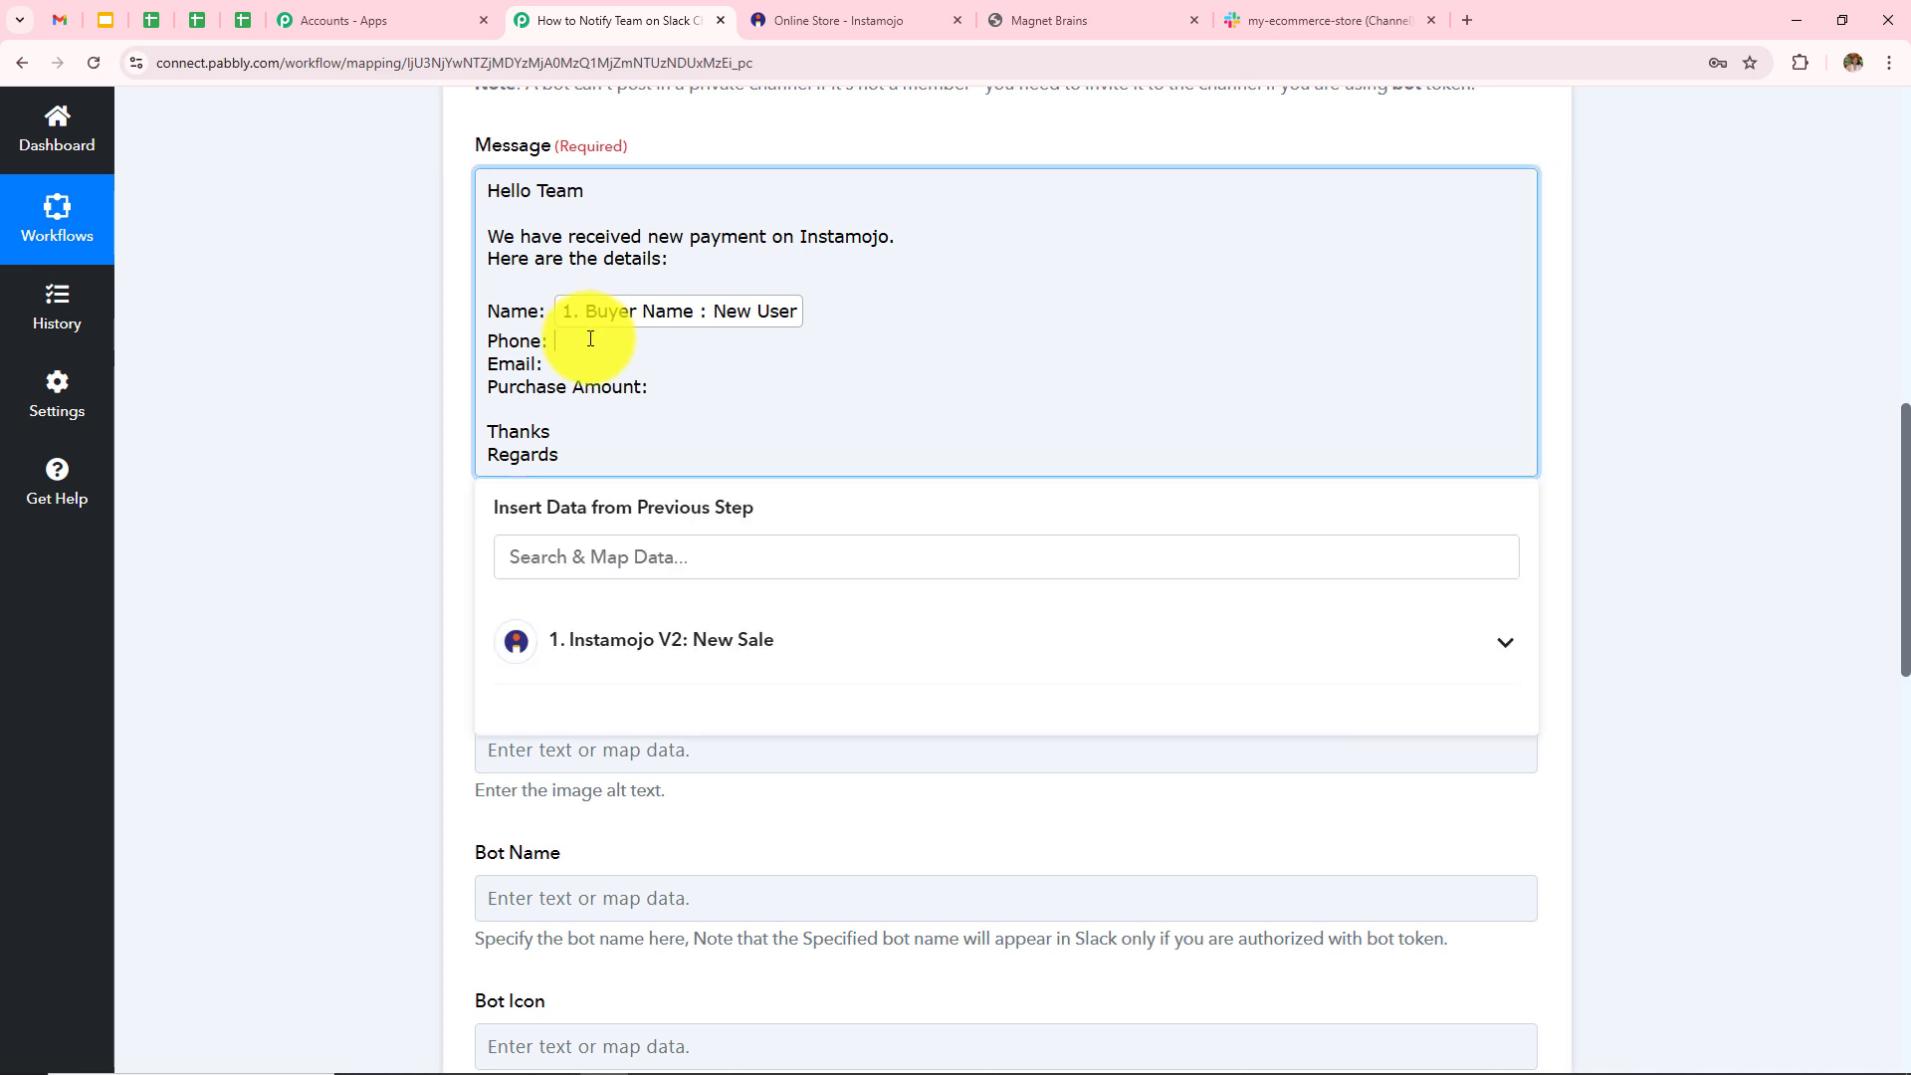
left_click(715, 657)
scroll(780, 917, "down", 3)
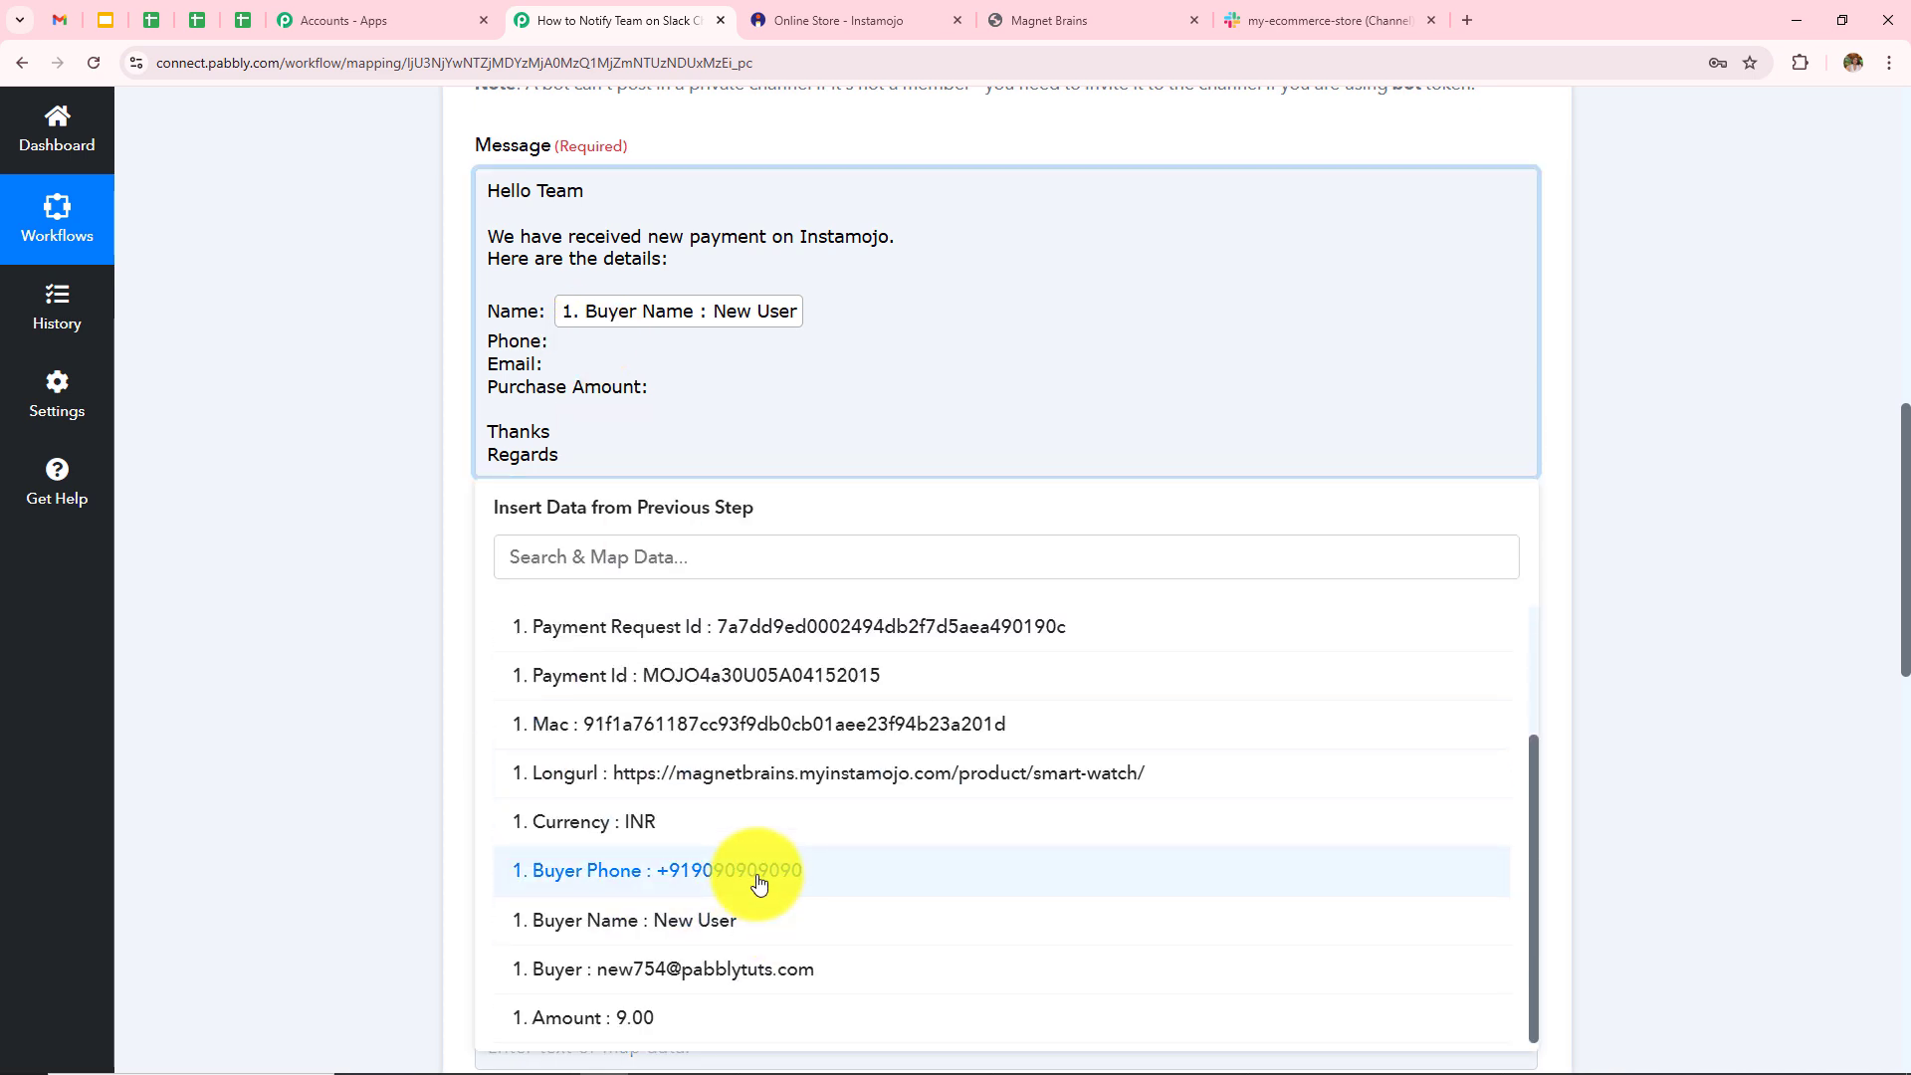
left_click(758, 883)
Map the buyer email after 'Email:' and the sale Amount after 'Purchase Amount:'.
left_click(585, 386)
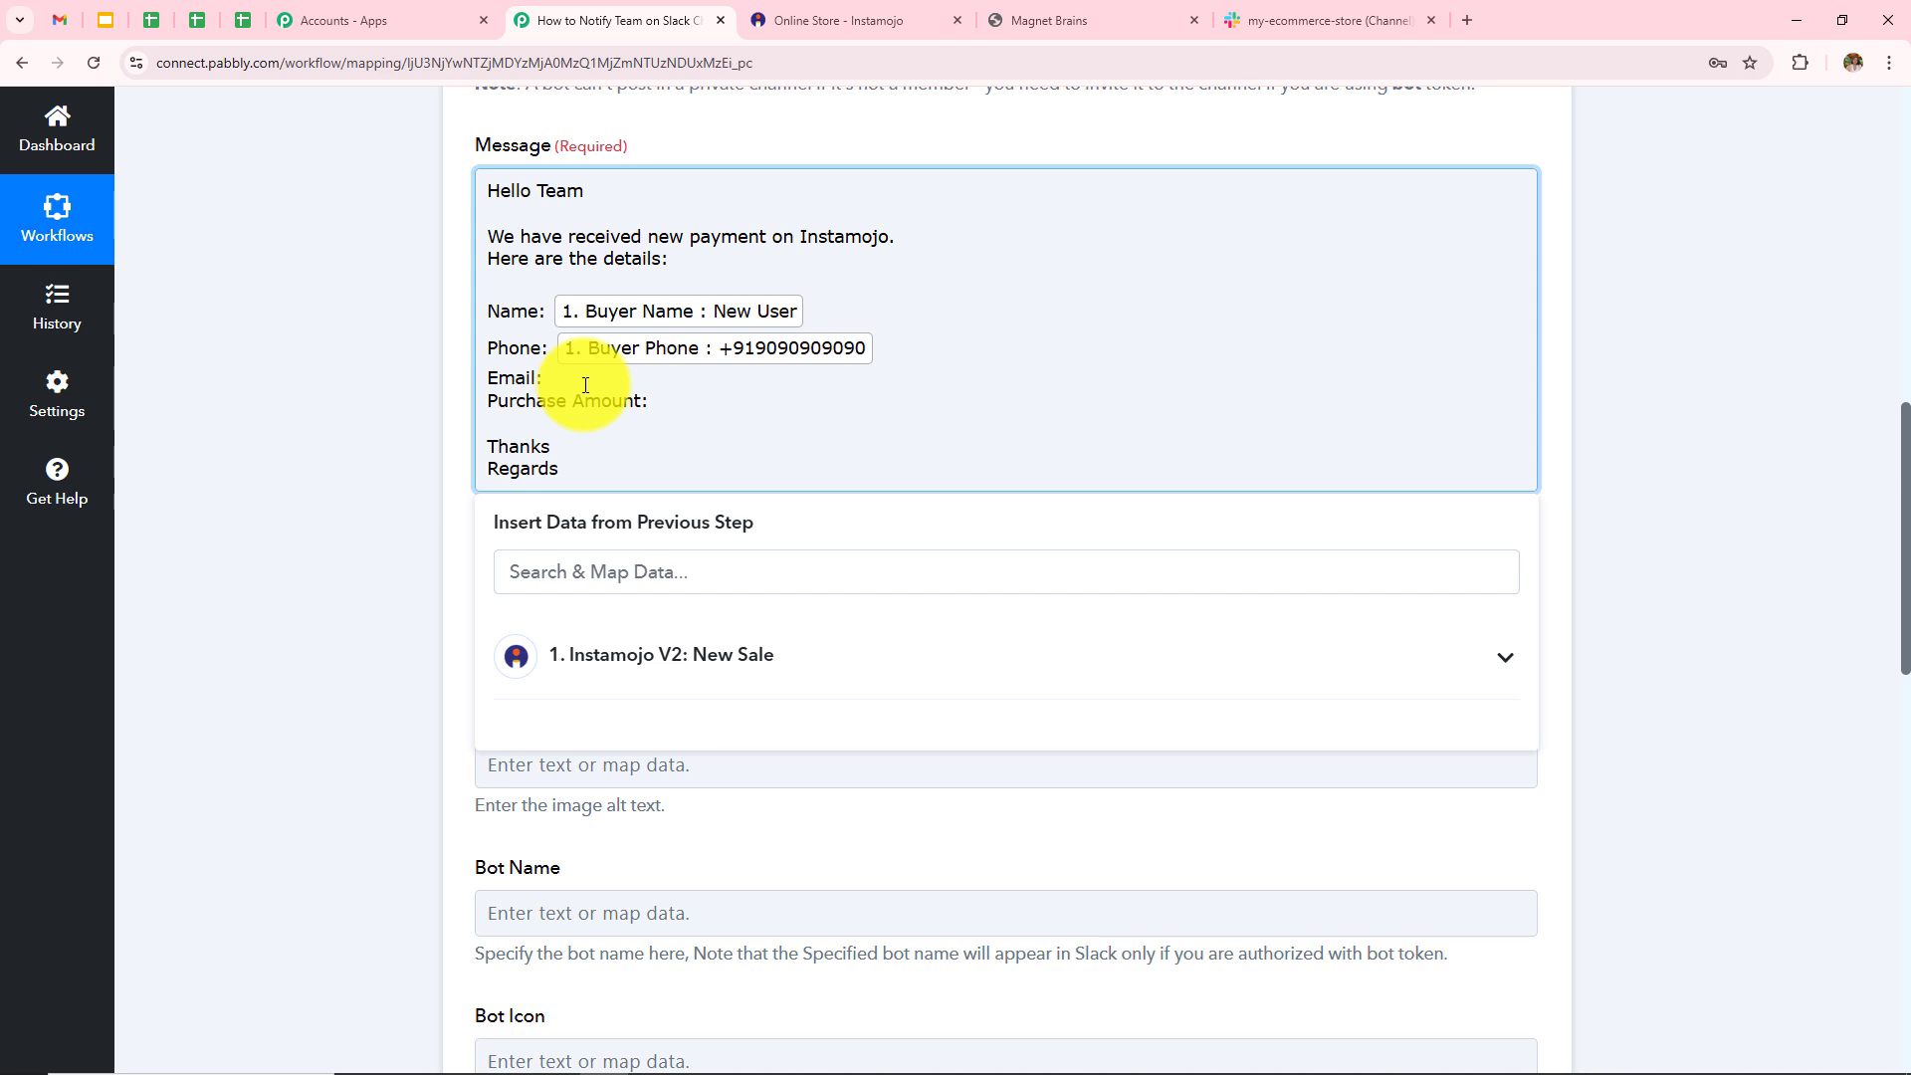
left_click(722, 655)
scroll(661, 901, "down", 3)
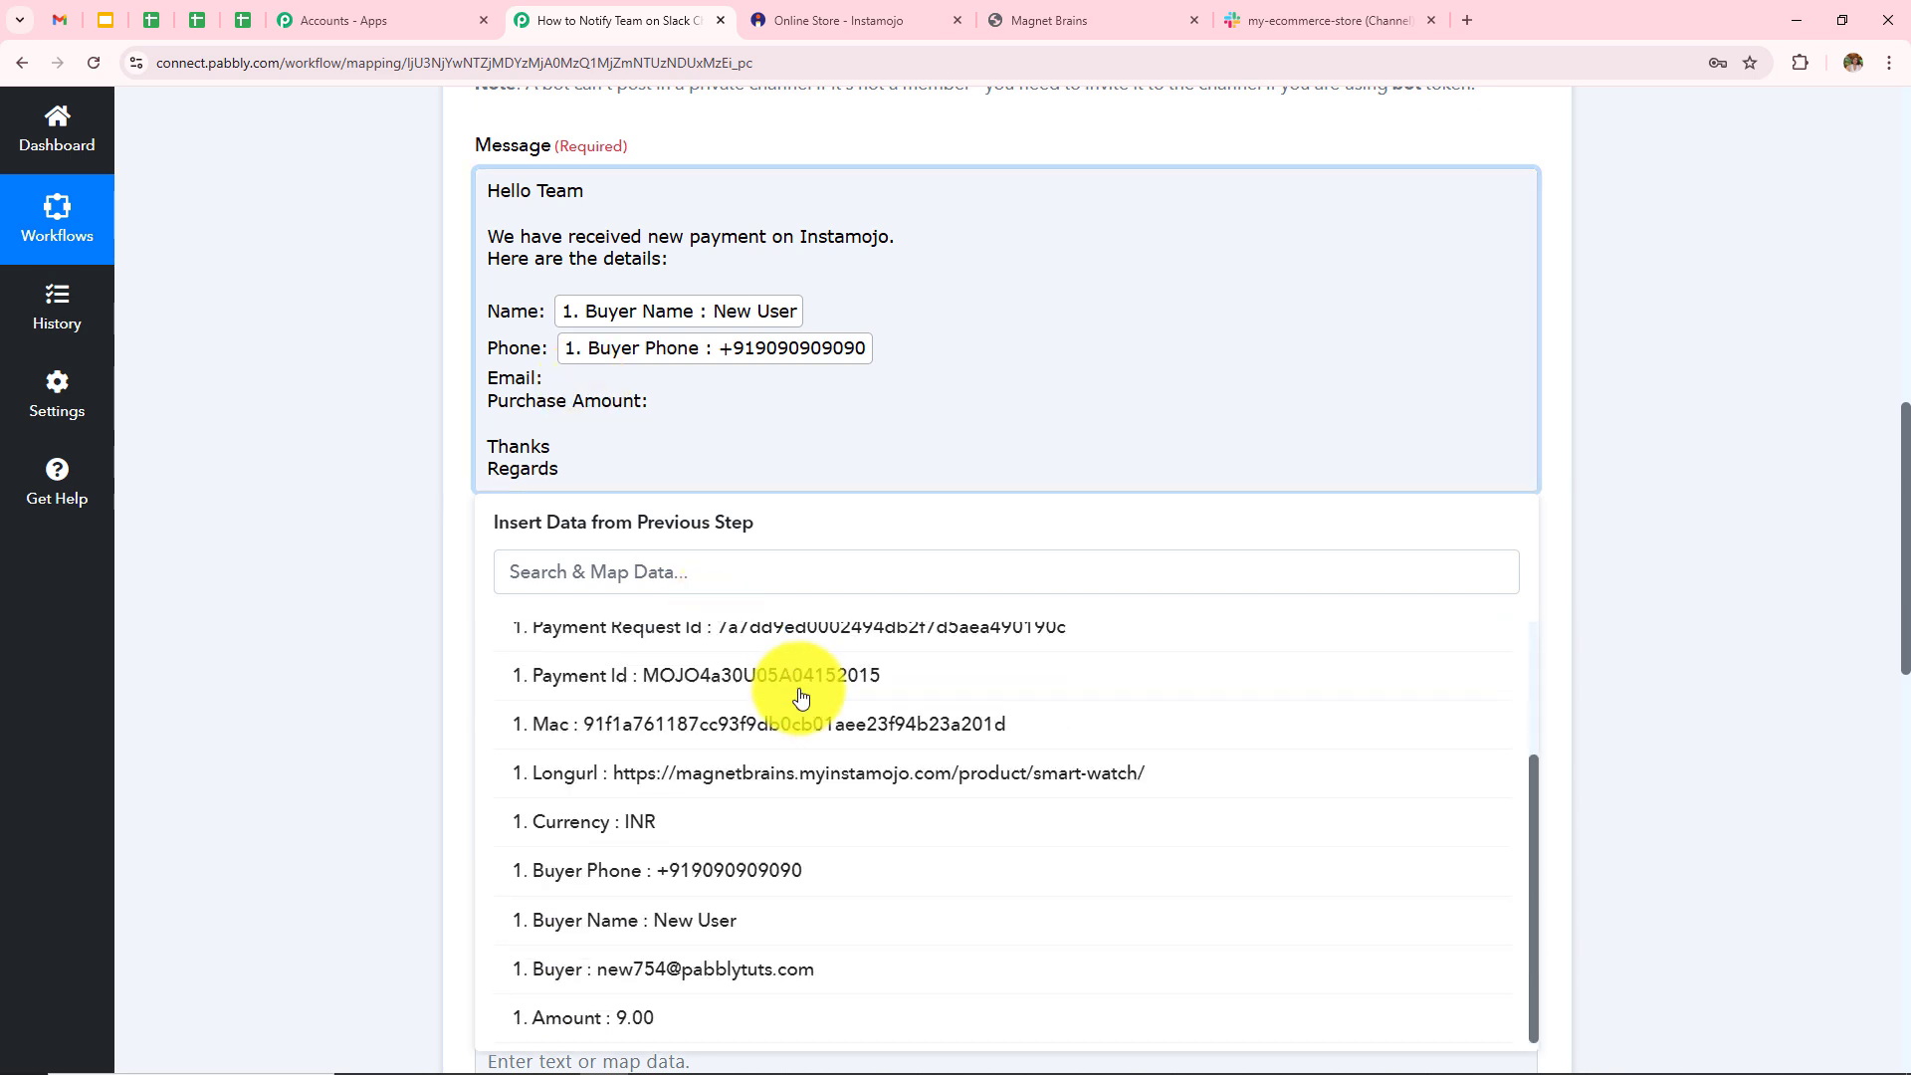
left_click(734, 971)
left_click(690, 425)
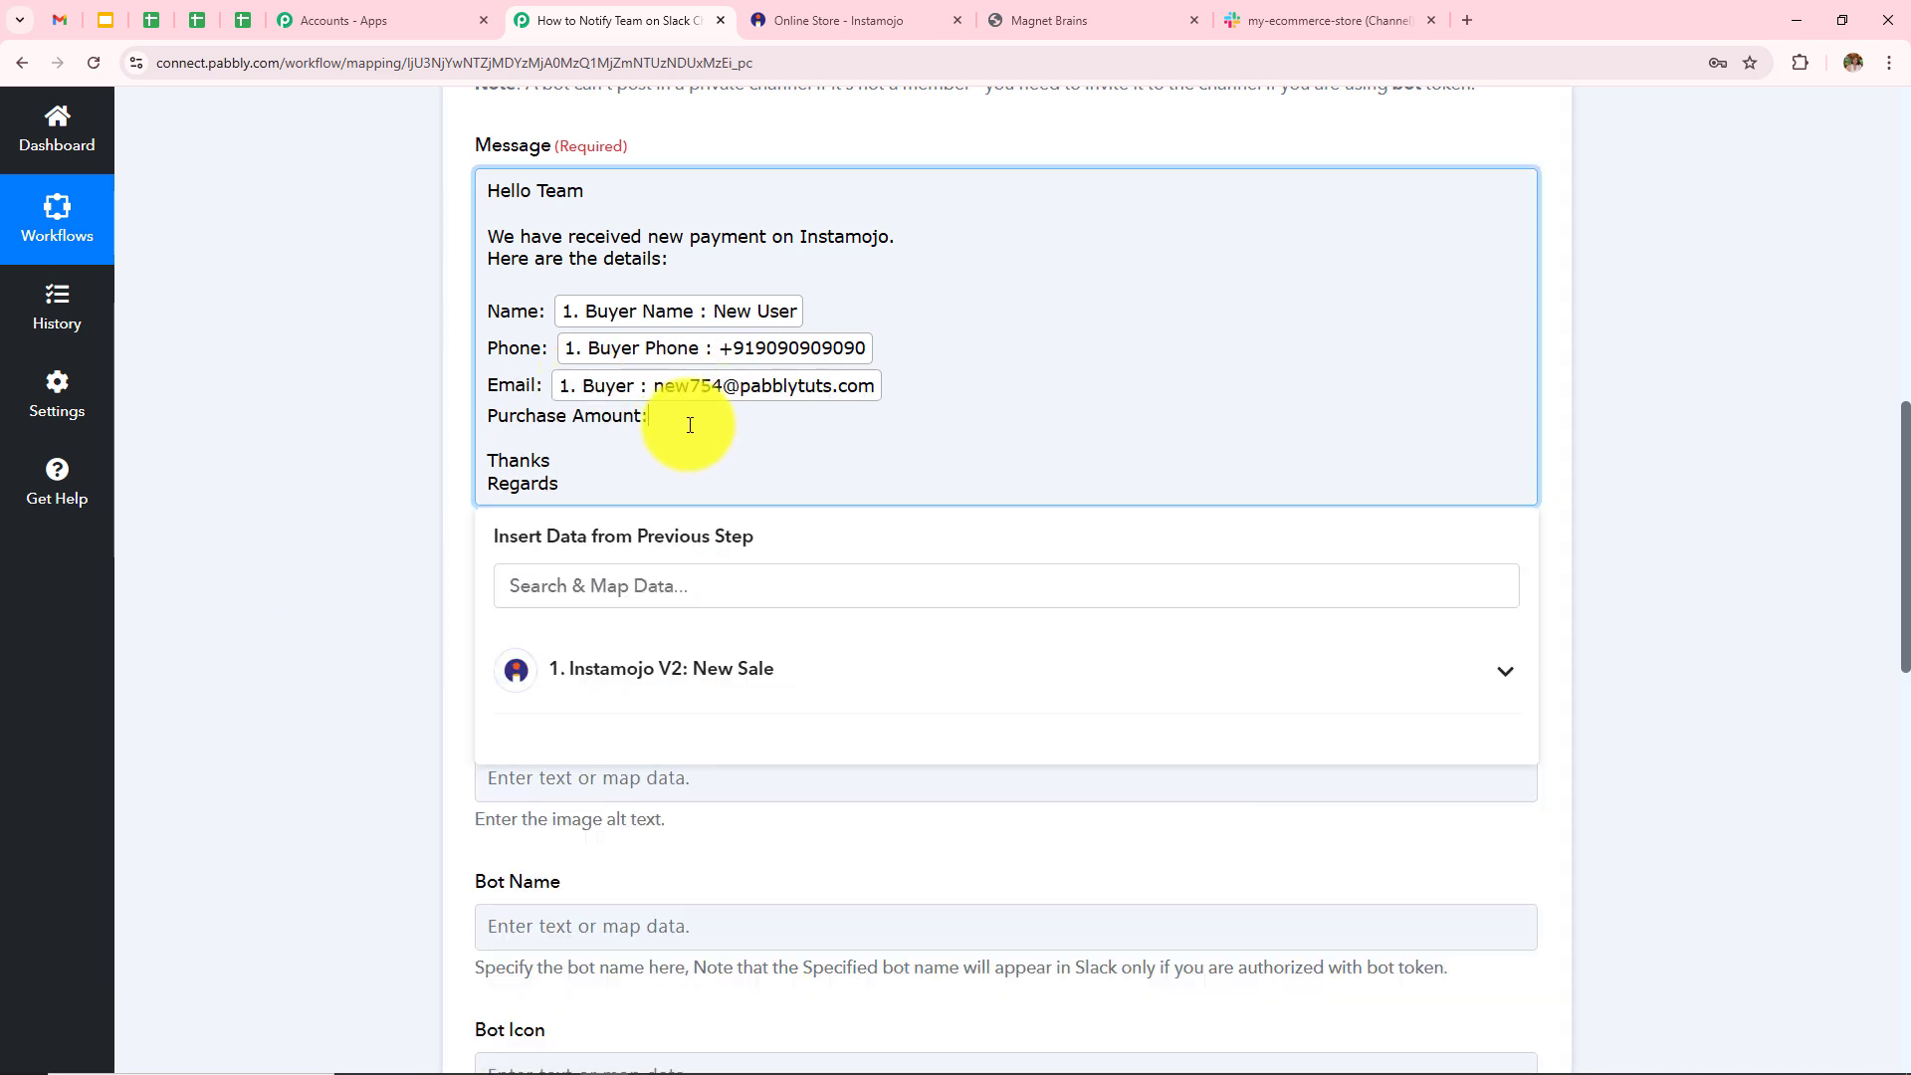
left_click(789, 687)
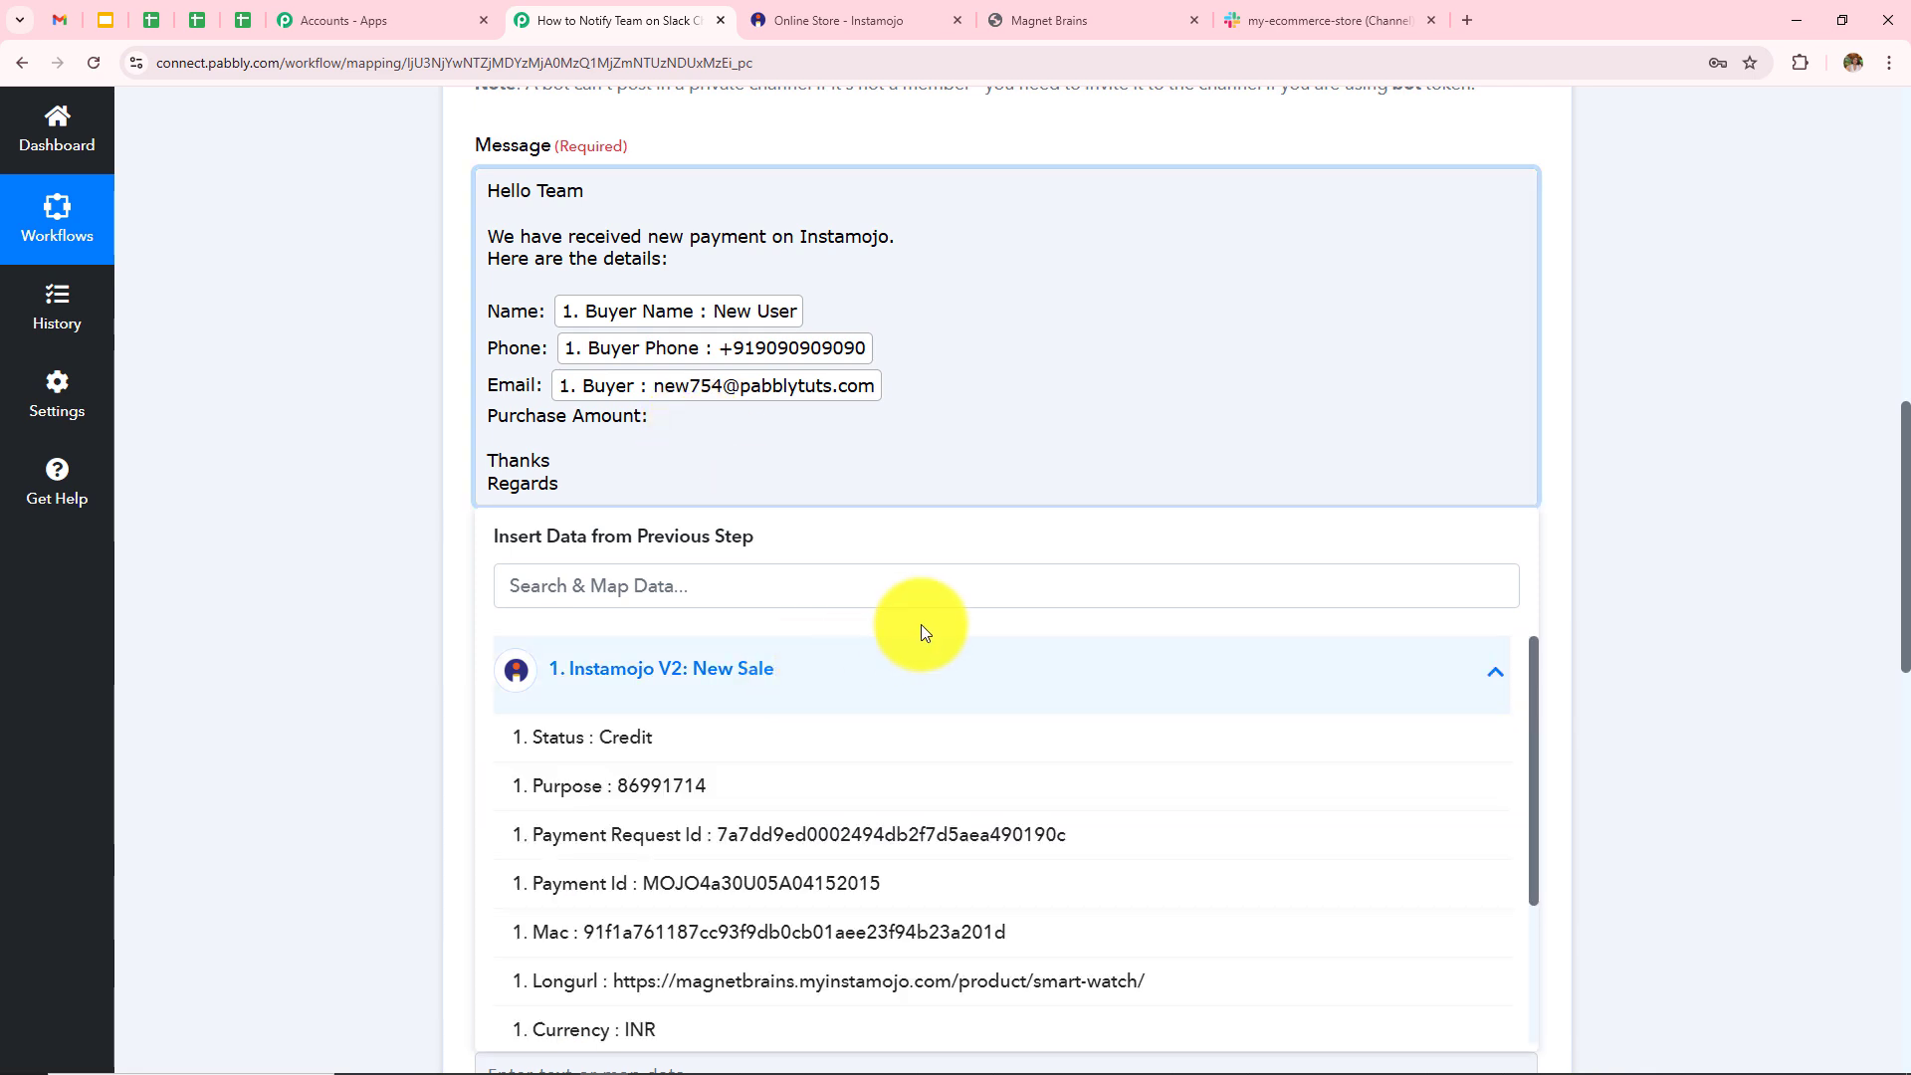
scroll(810, 767, "down", 3)
left_click(701, 1020)
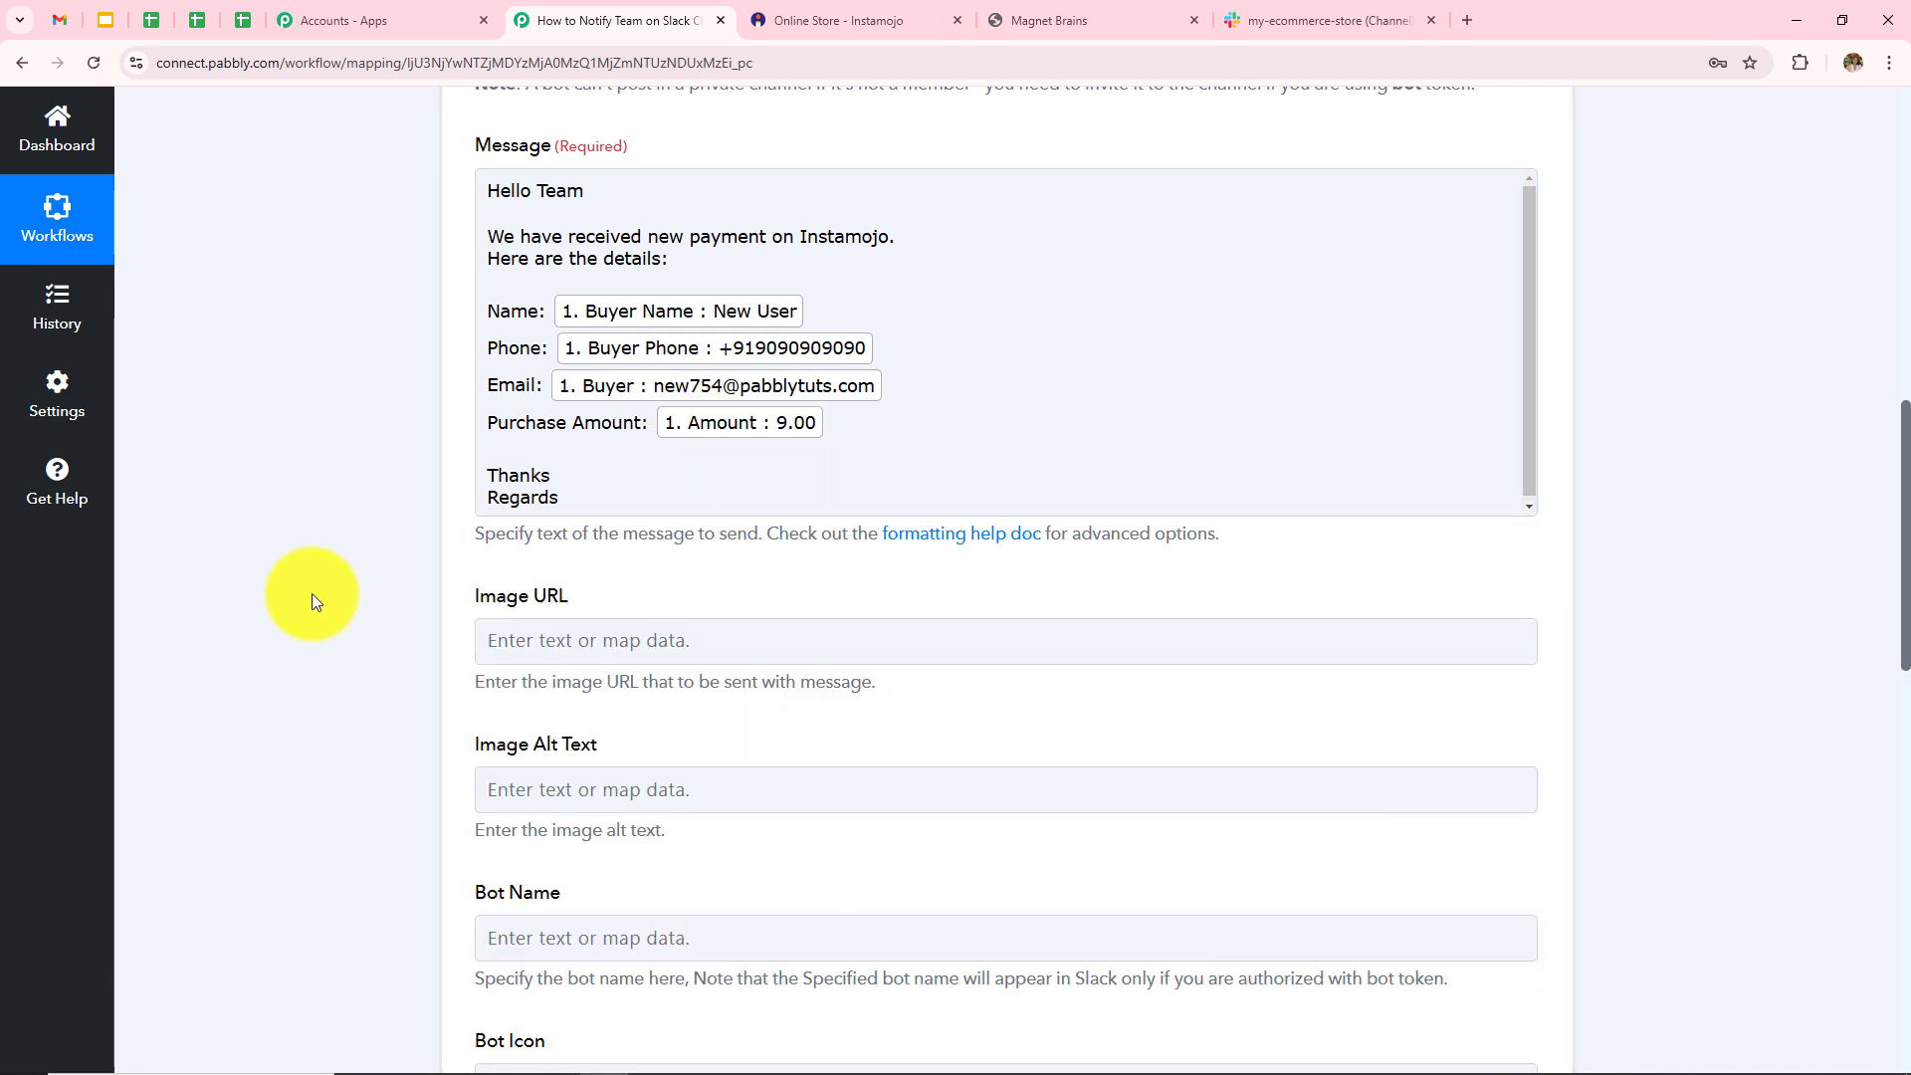
Keep auto-expanding links and Link Usernames and Channel Names set to True.
scroll(769, 530, "up", 2)
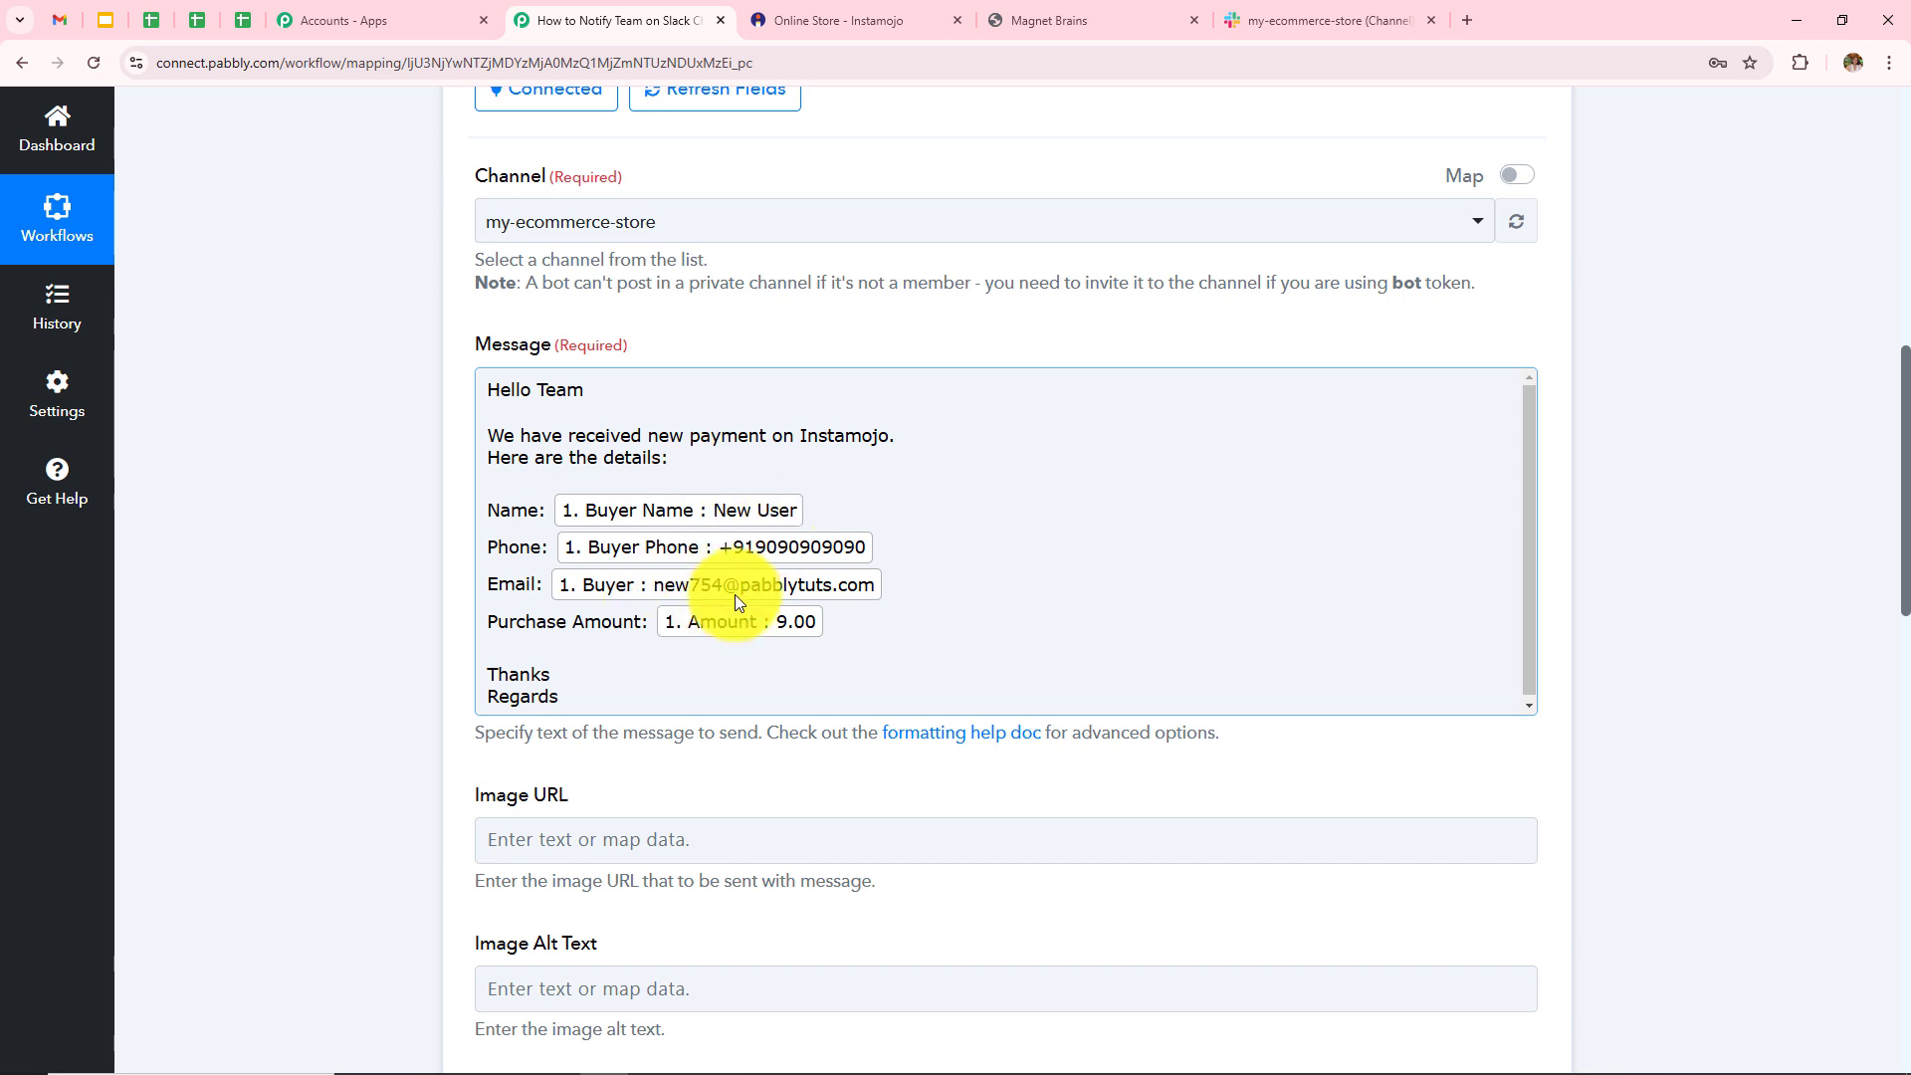
scroll(735, 595, "down", 1)
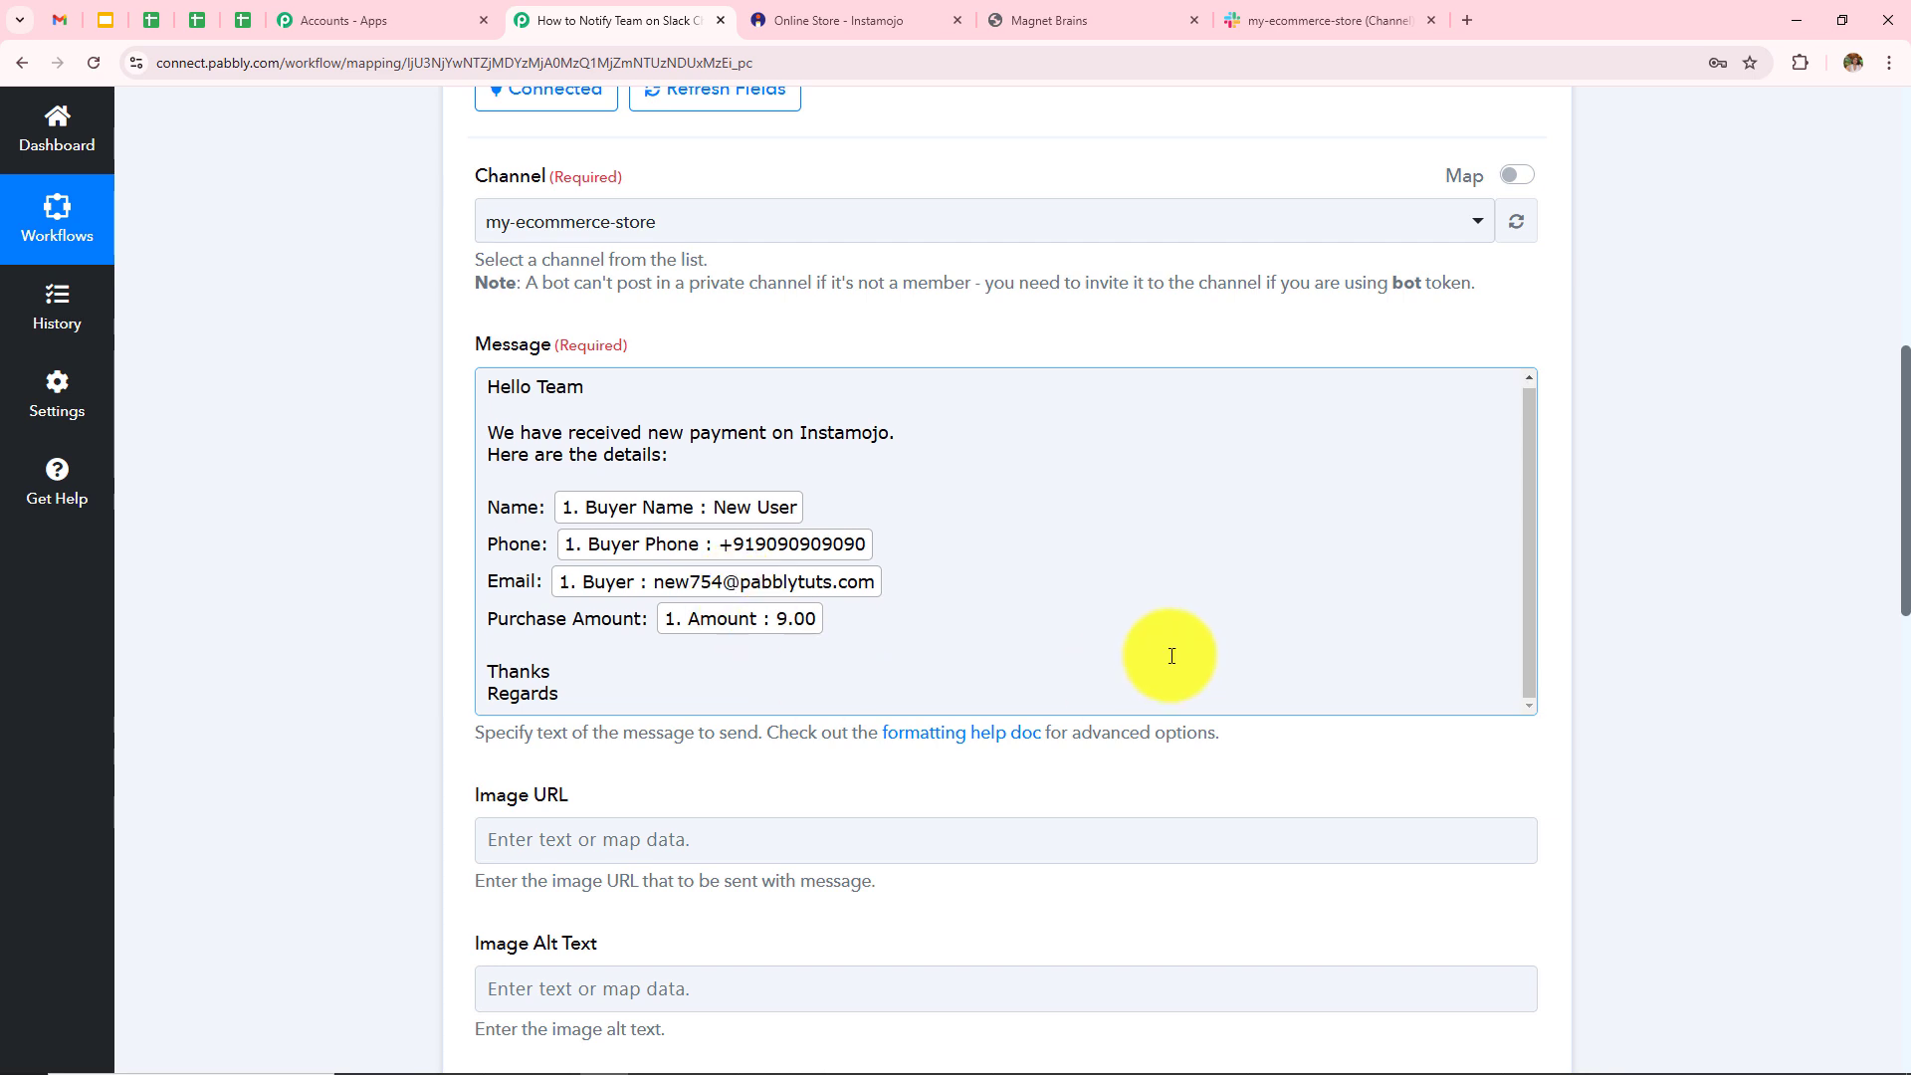
scroll(1172, 656, "down", 3)
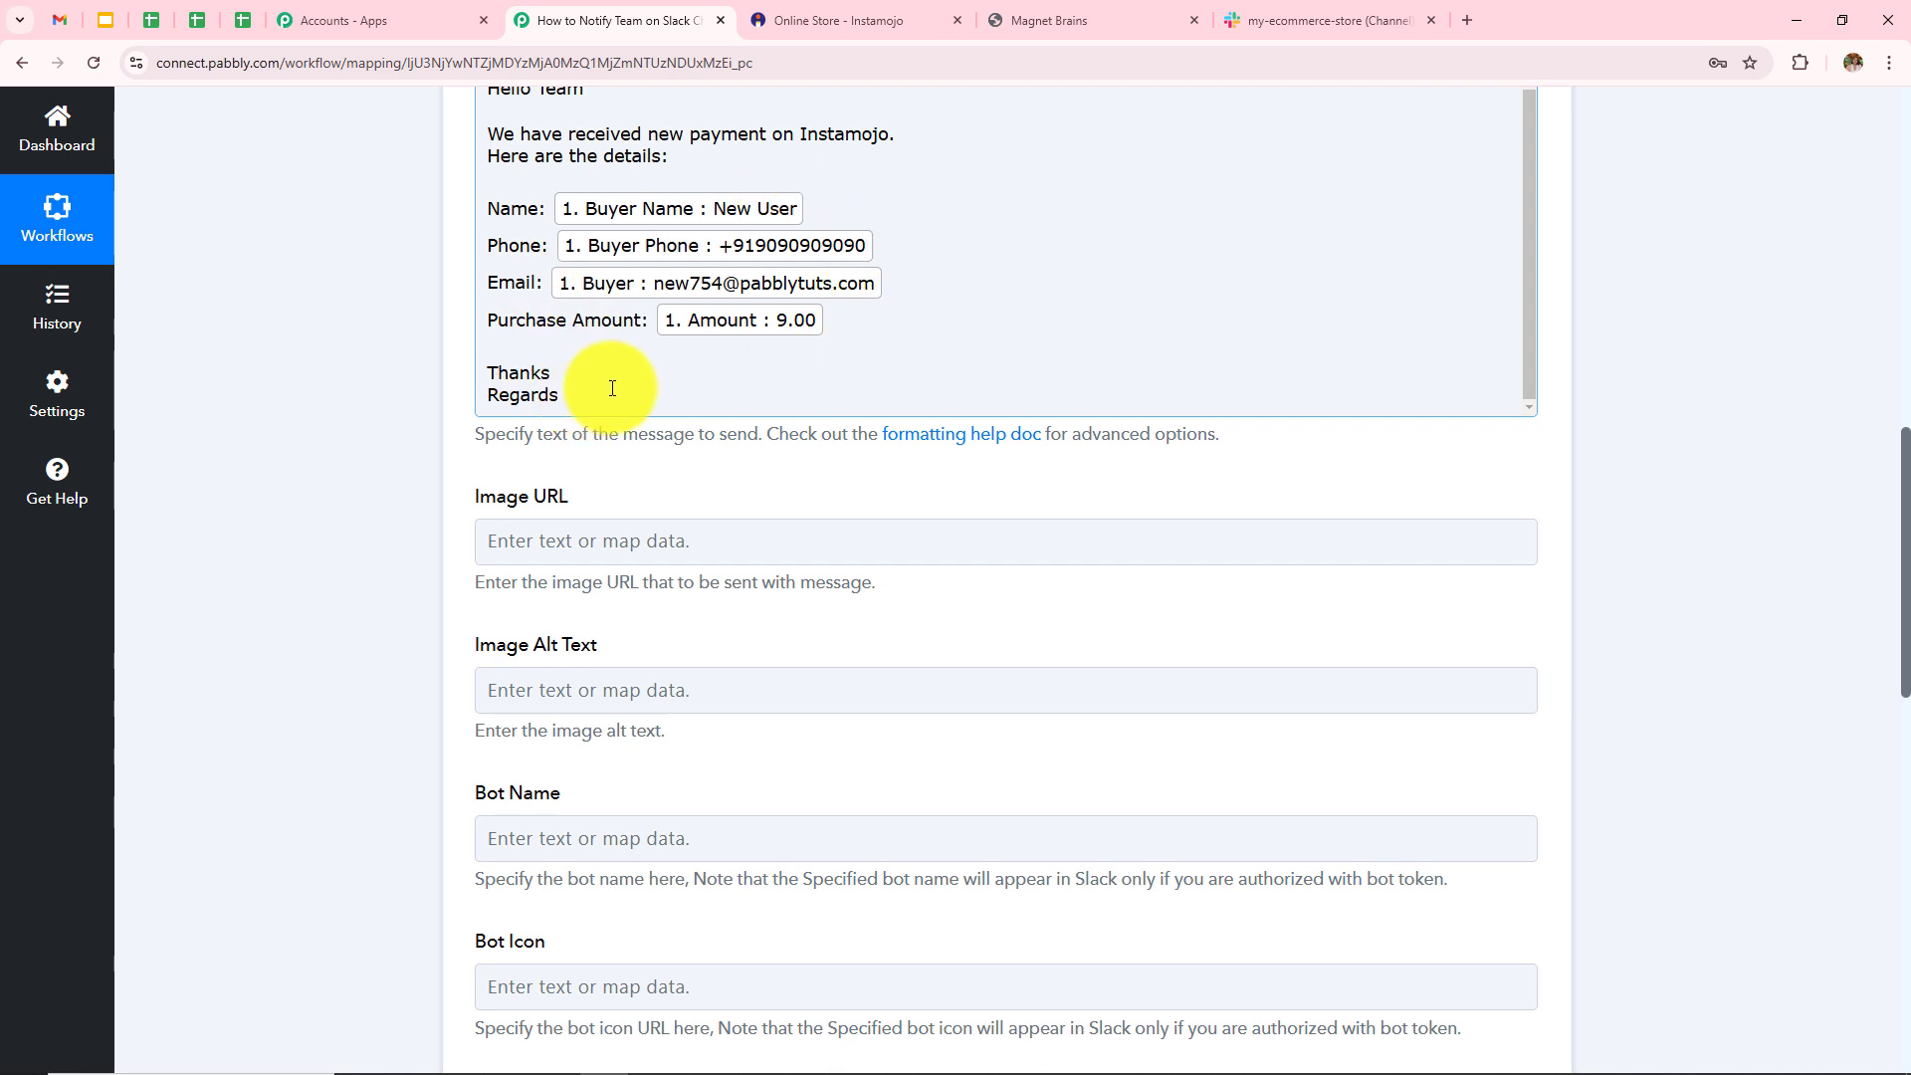
scroll(767, 512, "down", 2)
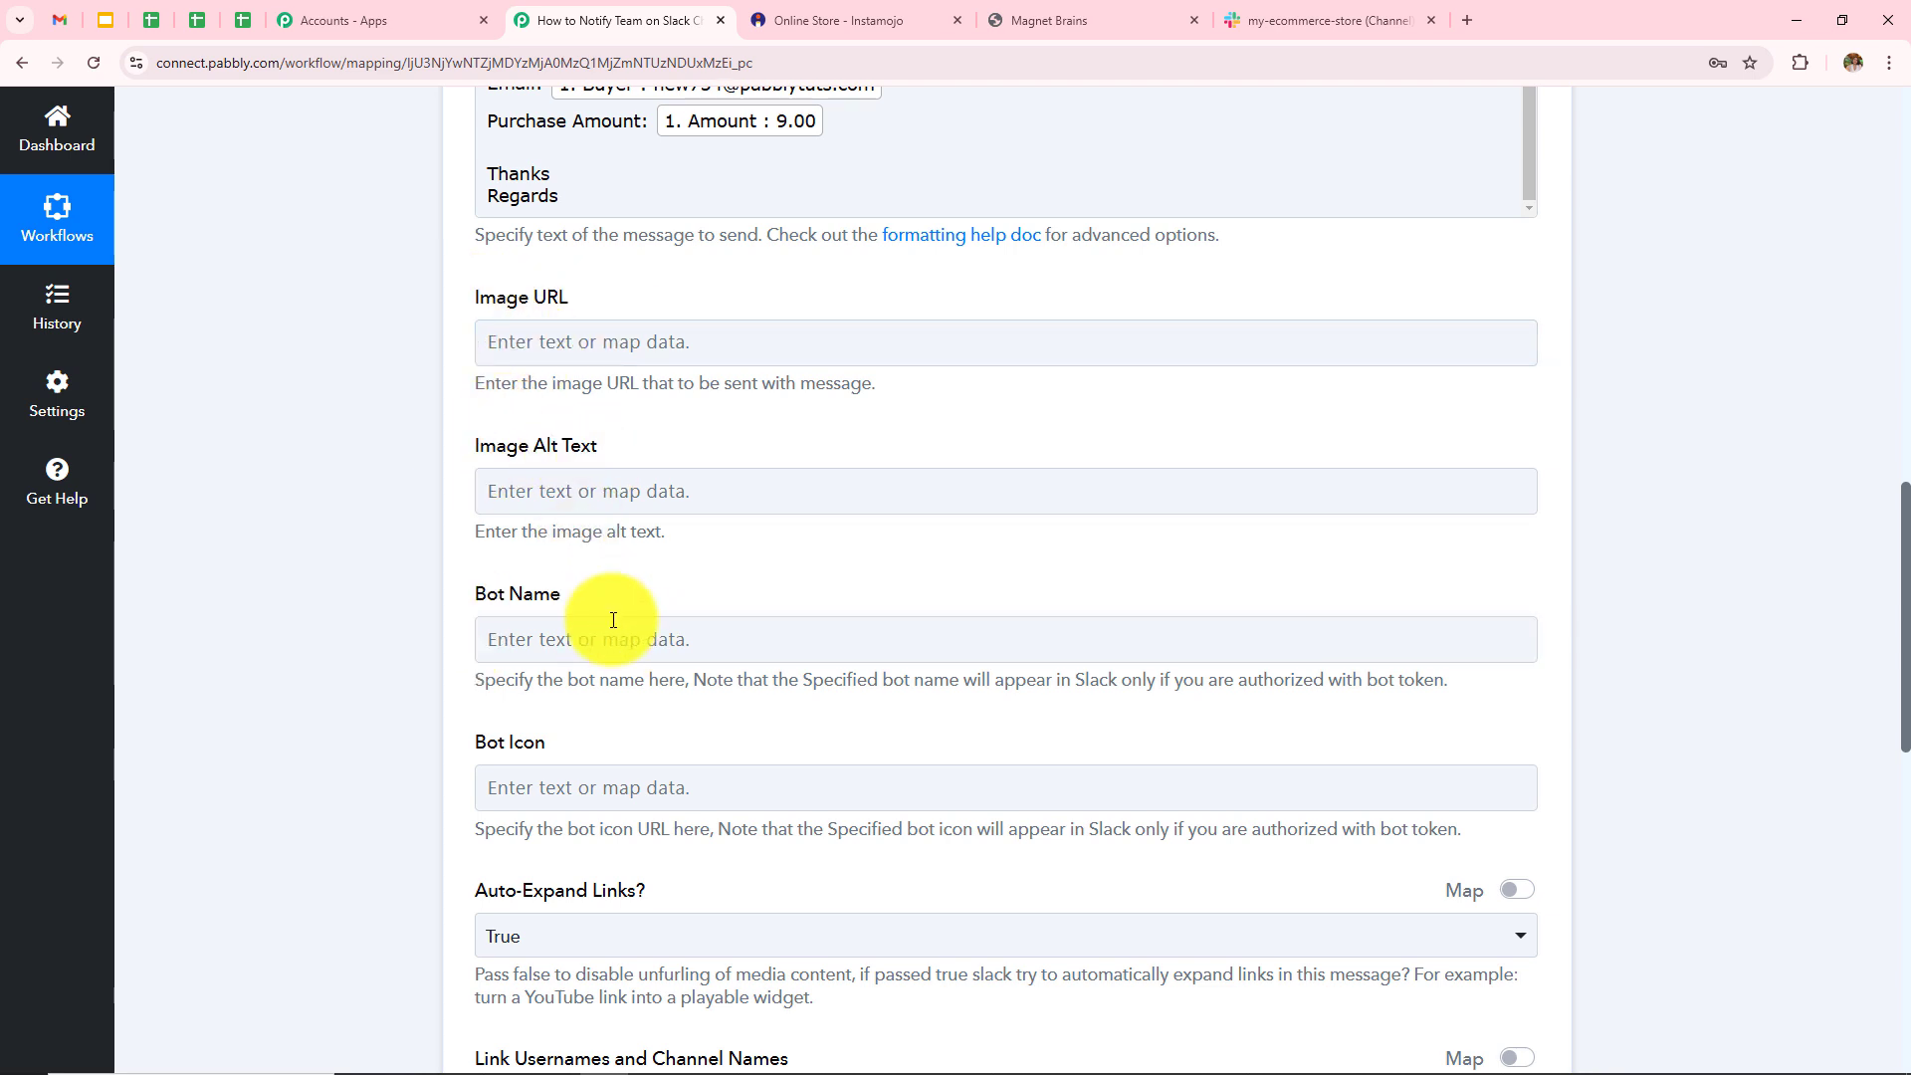
scroll(653, 756, "down", 3)
scroll(653, 756, "up", 2)
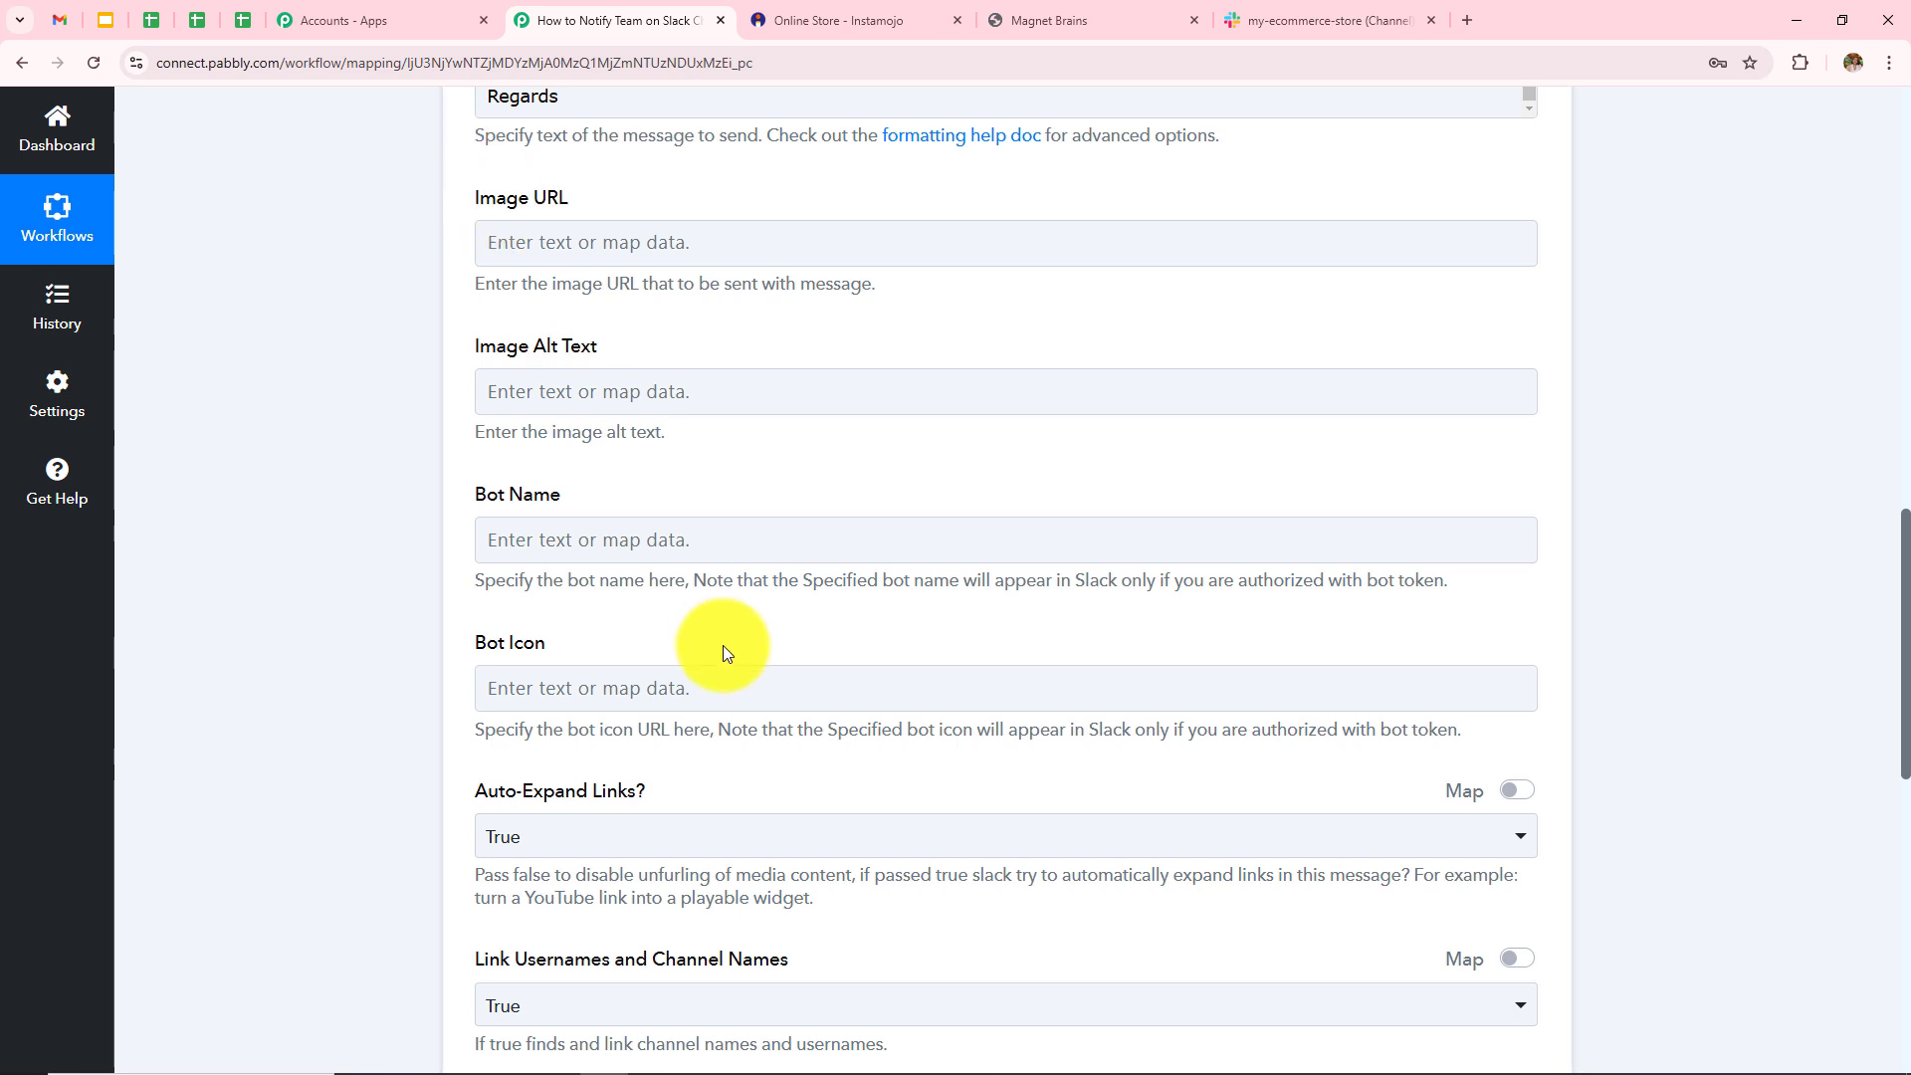
scroll(722, 645, "down", 3)
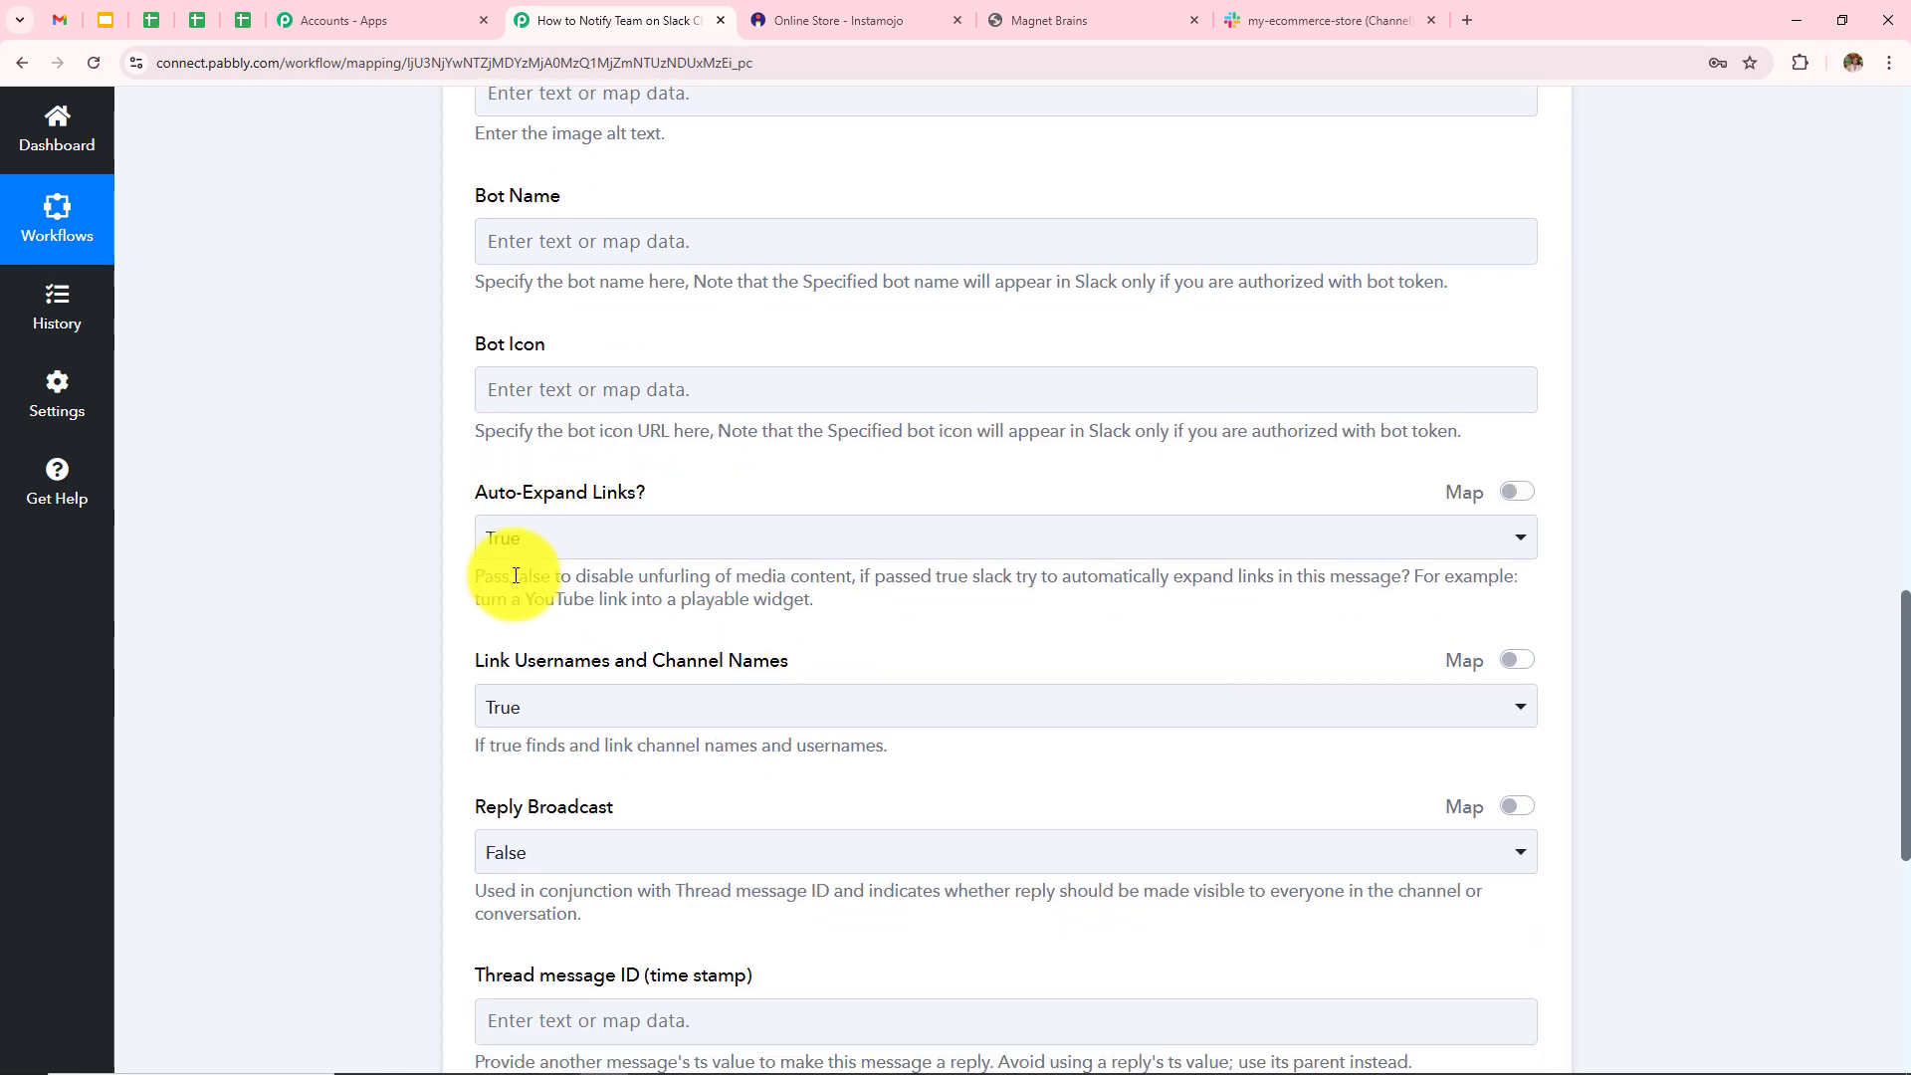
left_click(565, 539)
left_click(567, 658)
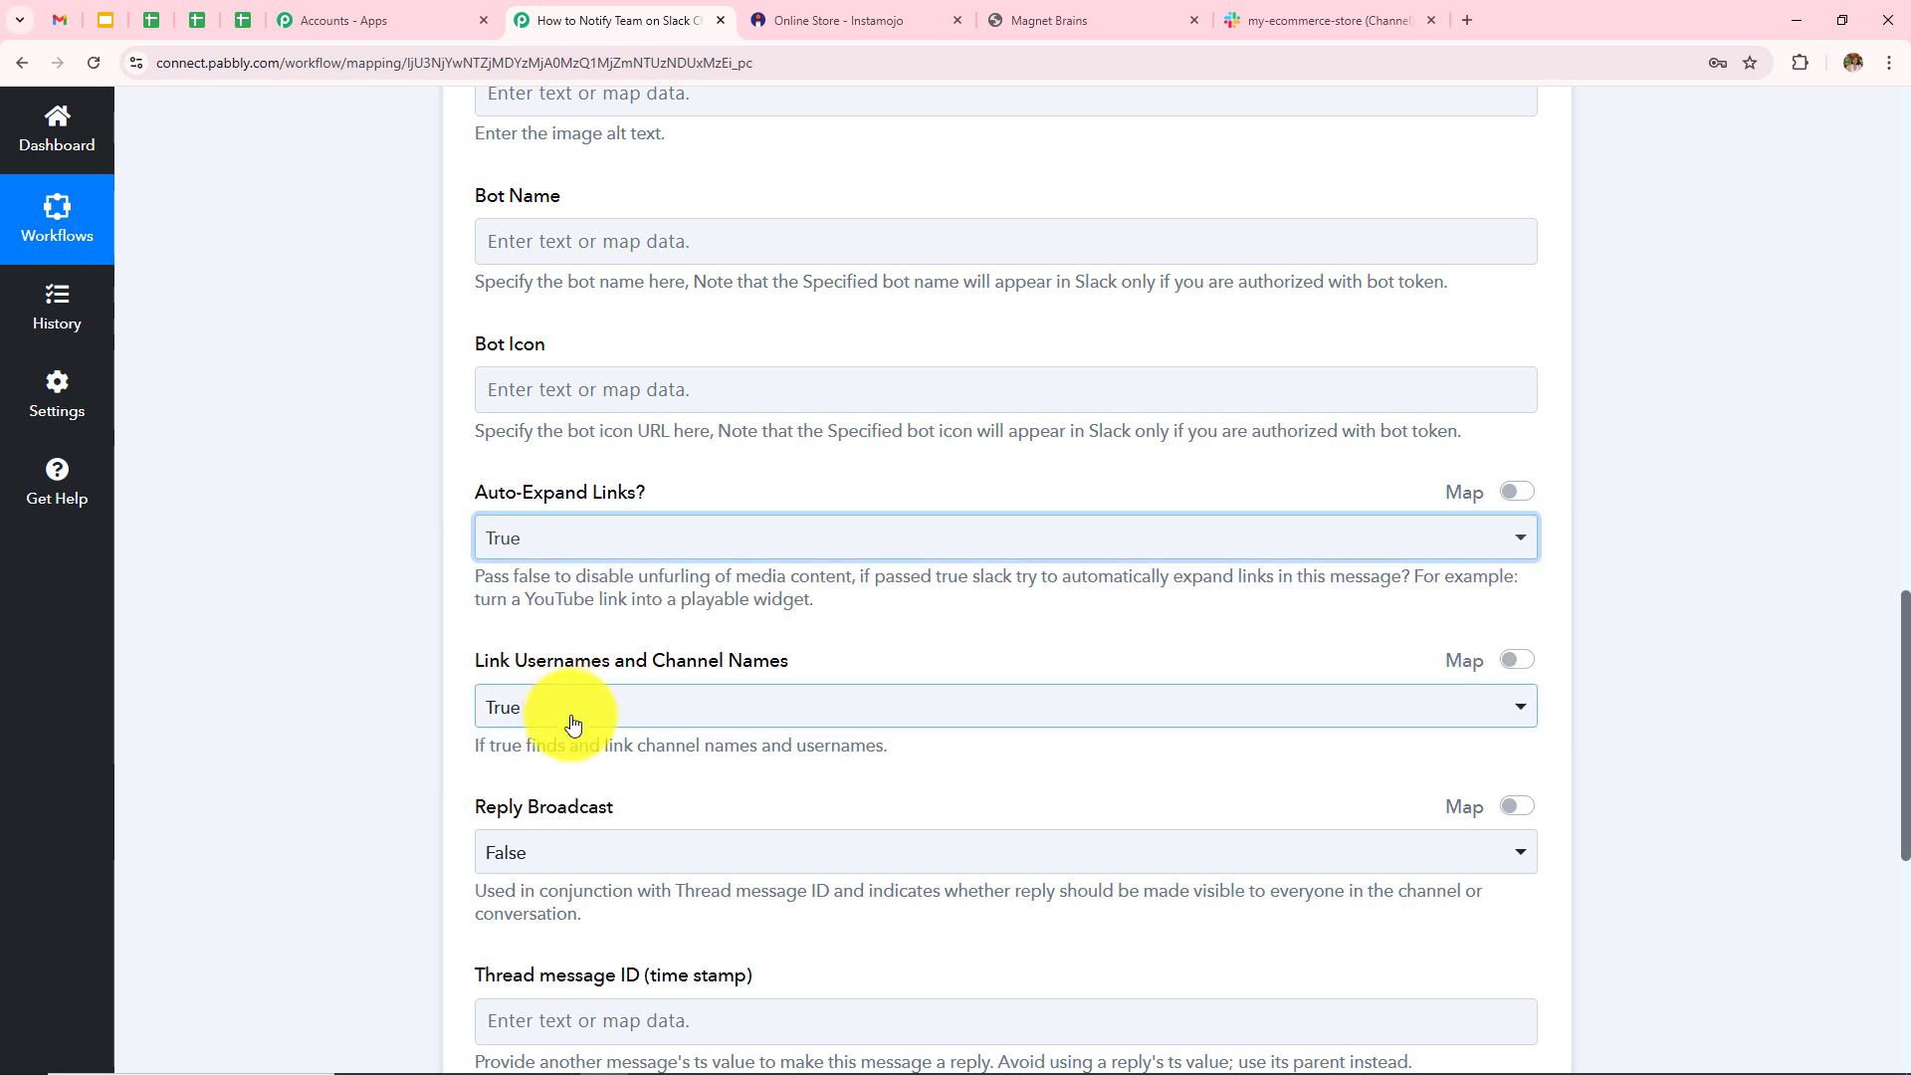
left_click(572, 723)
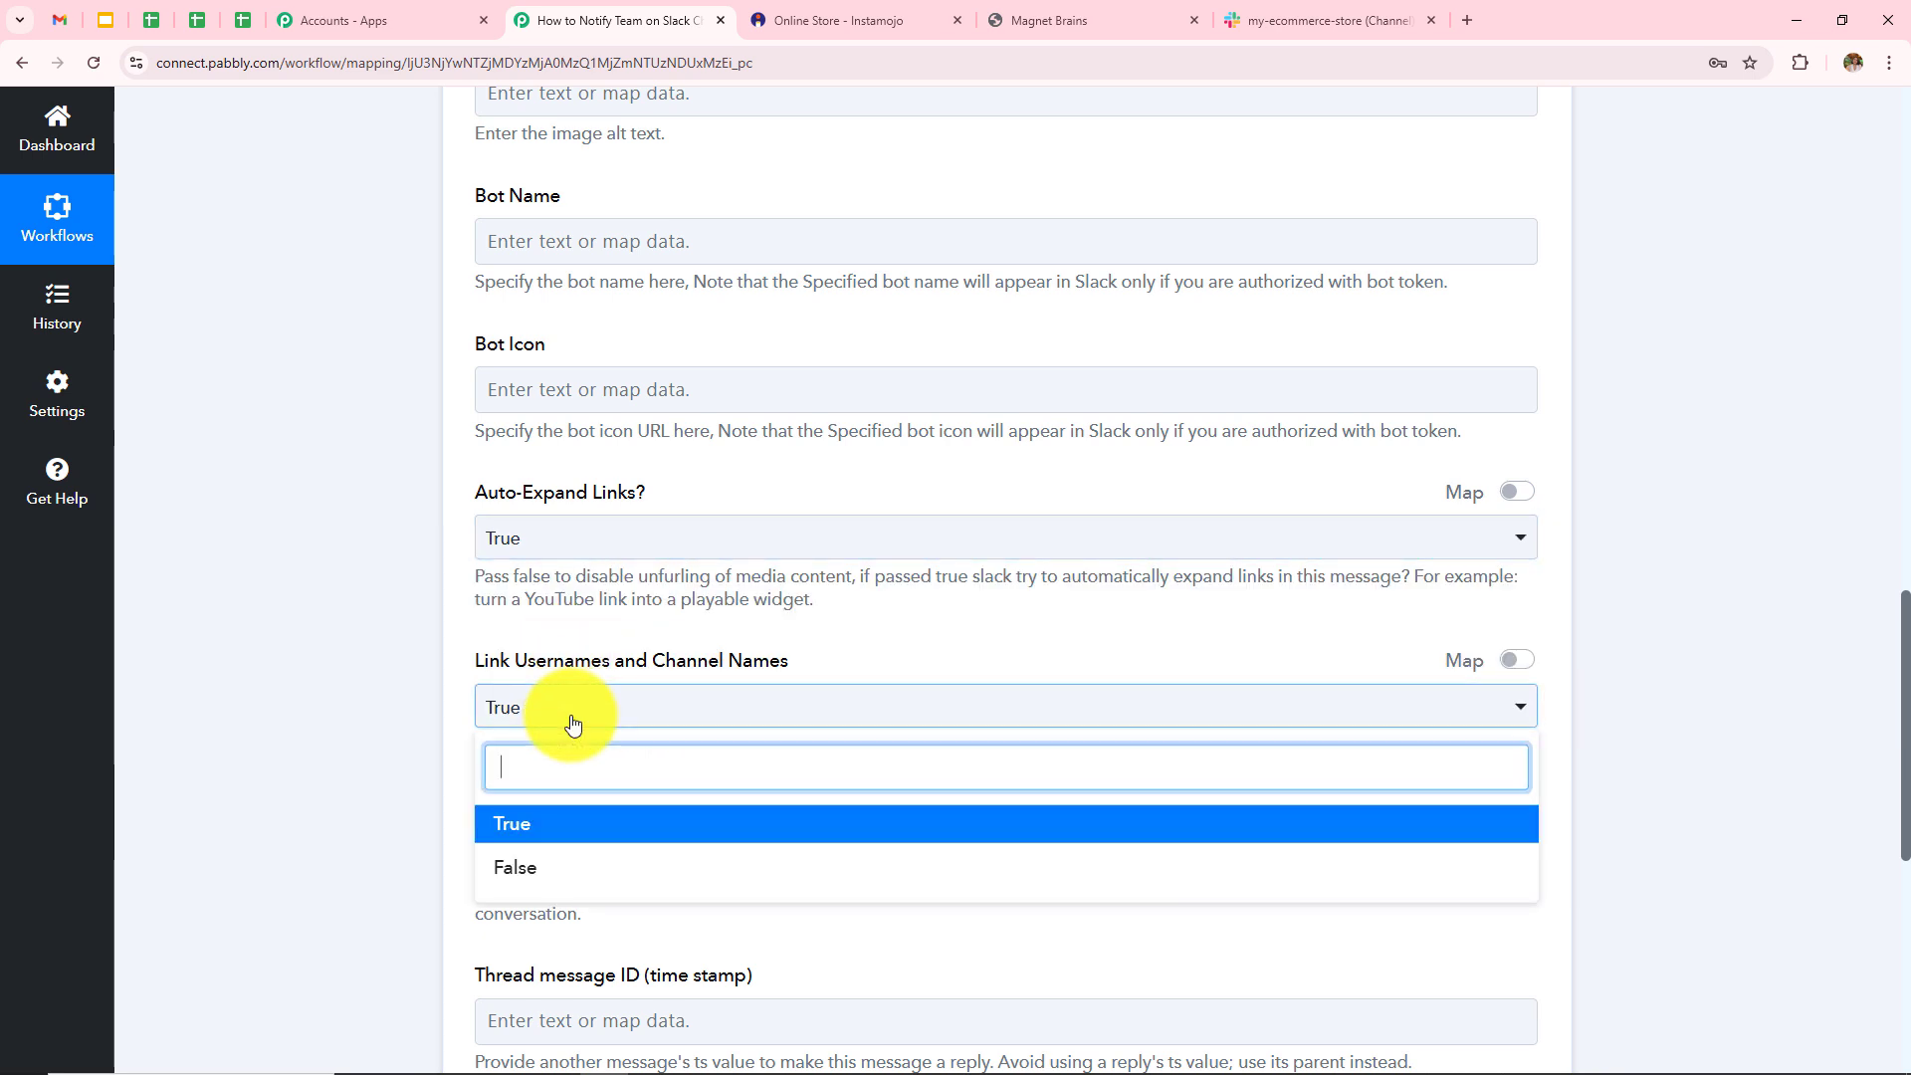
left_click(533, 836)
Set Reply Broadcast to False, then save the Slack step and send a test request.
scroll(803, 623, "down", 1)
scroll(804, 623, "down", 3)
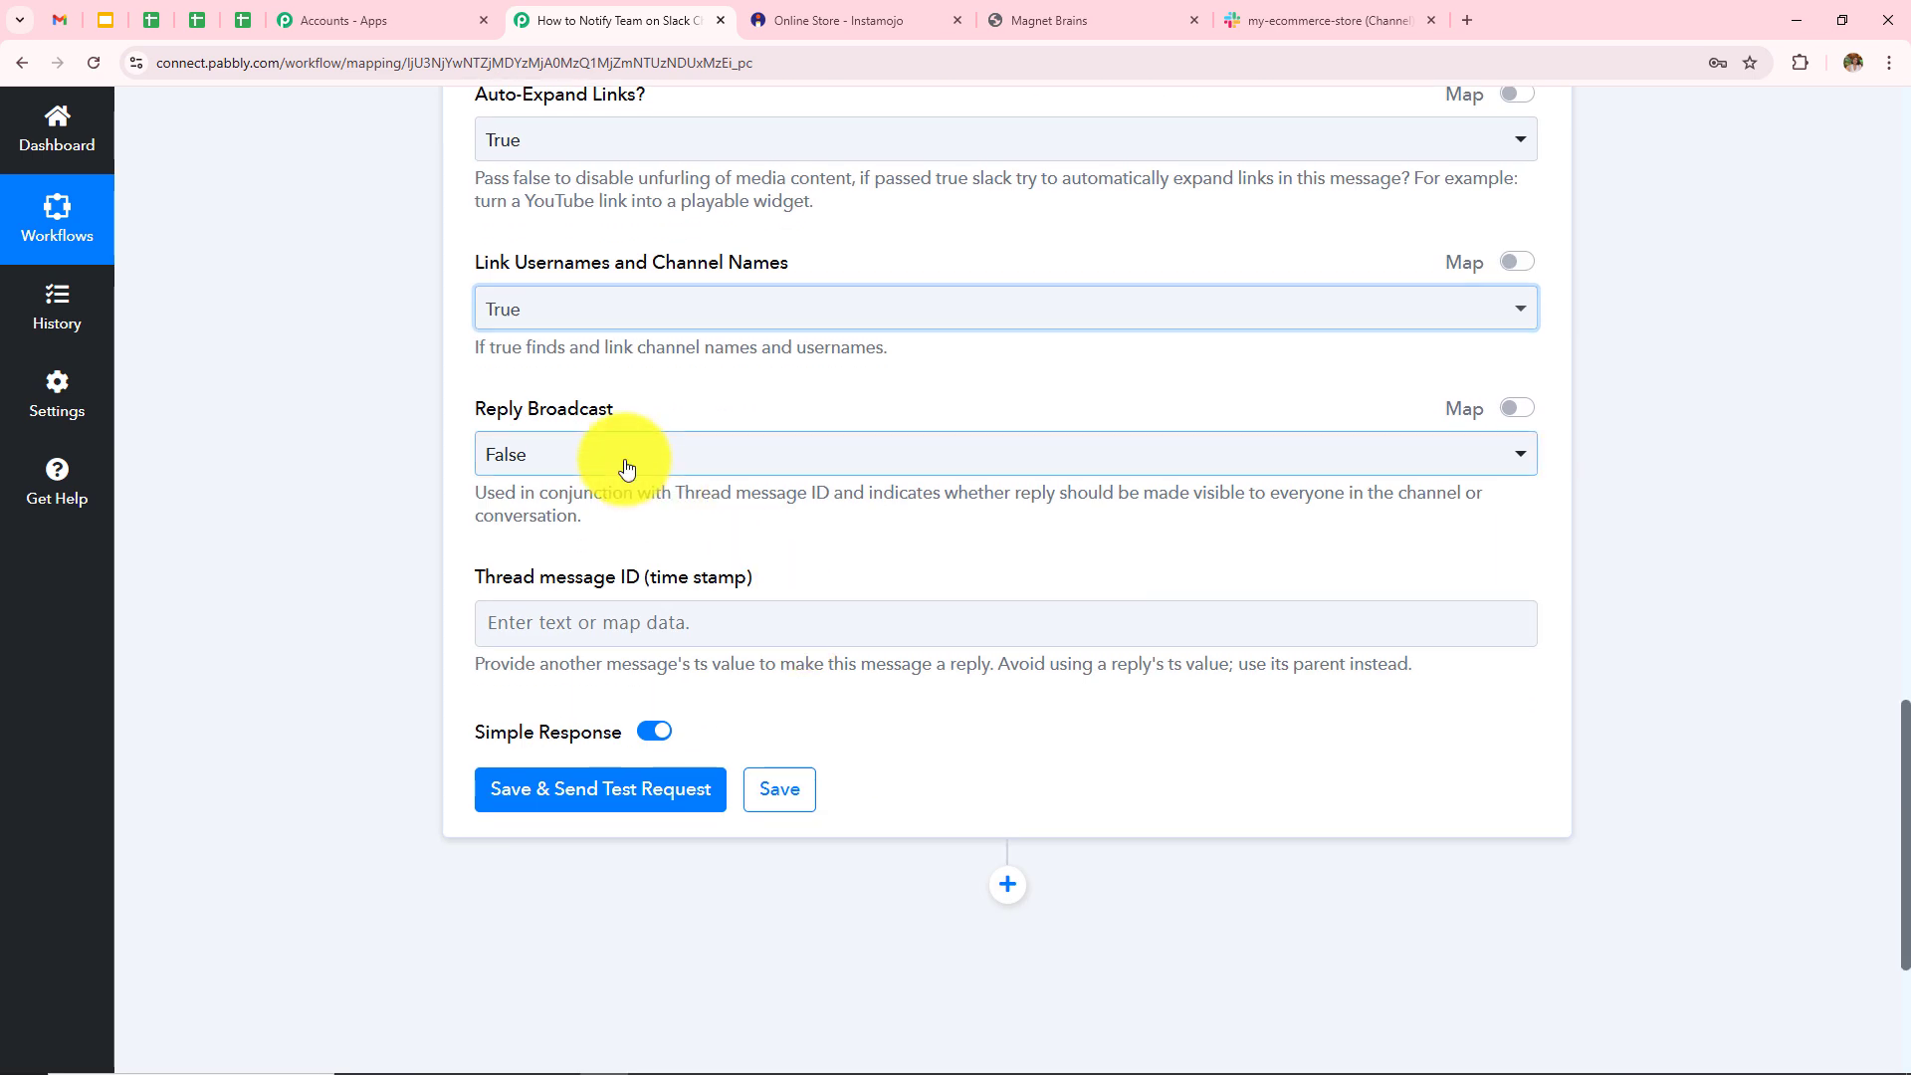
left_click(629, 460)
left_click(587, 582)
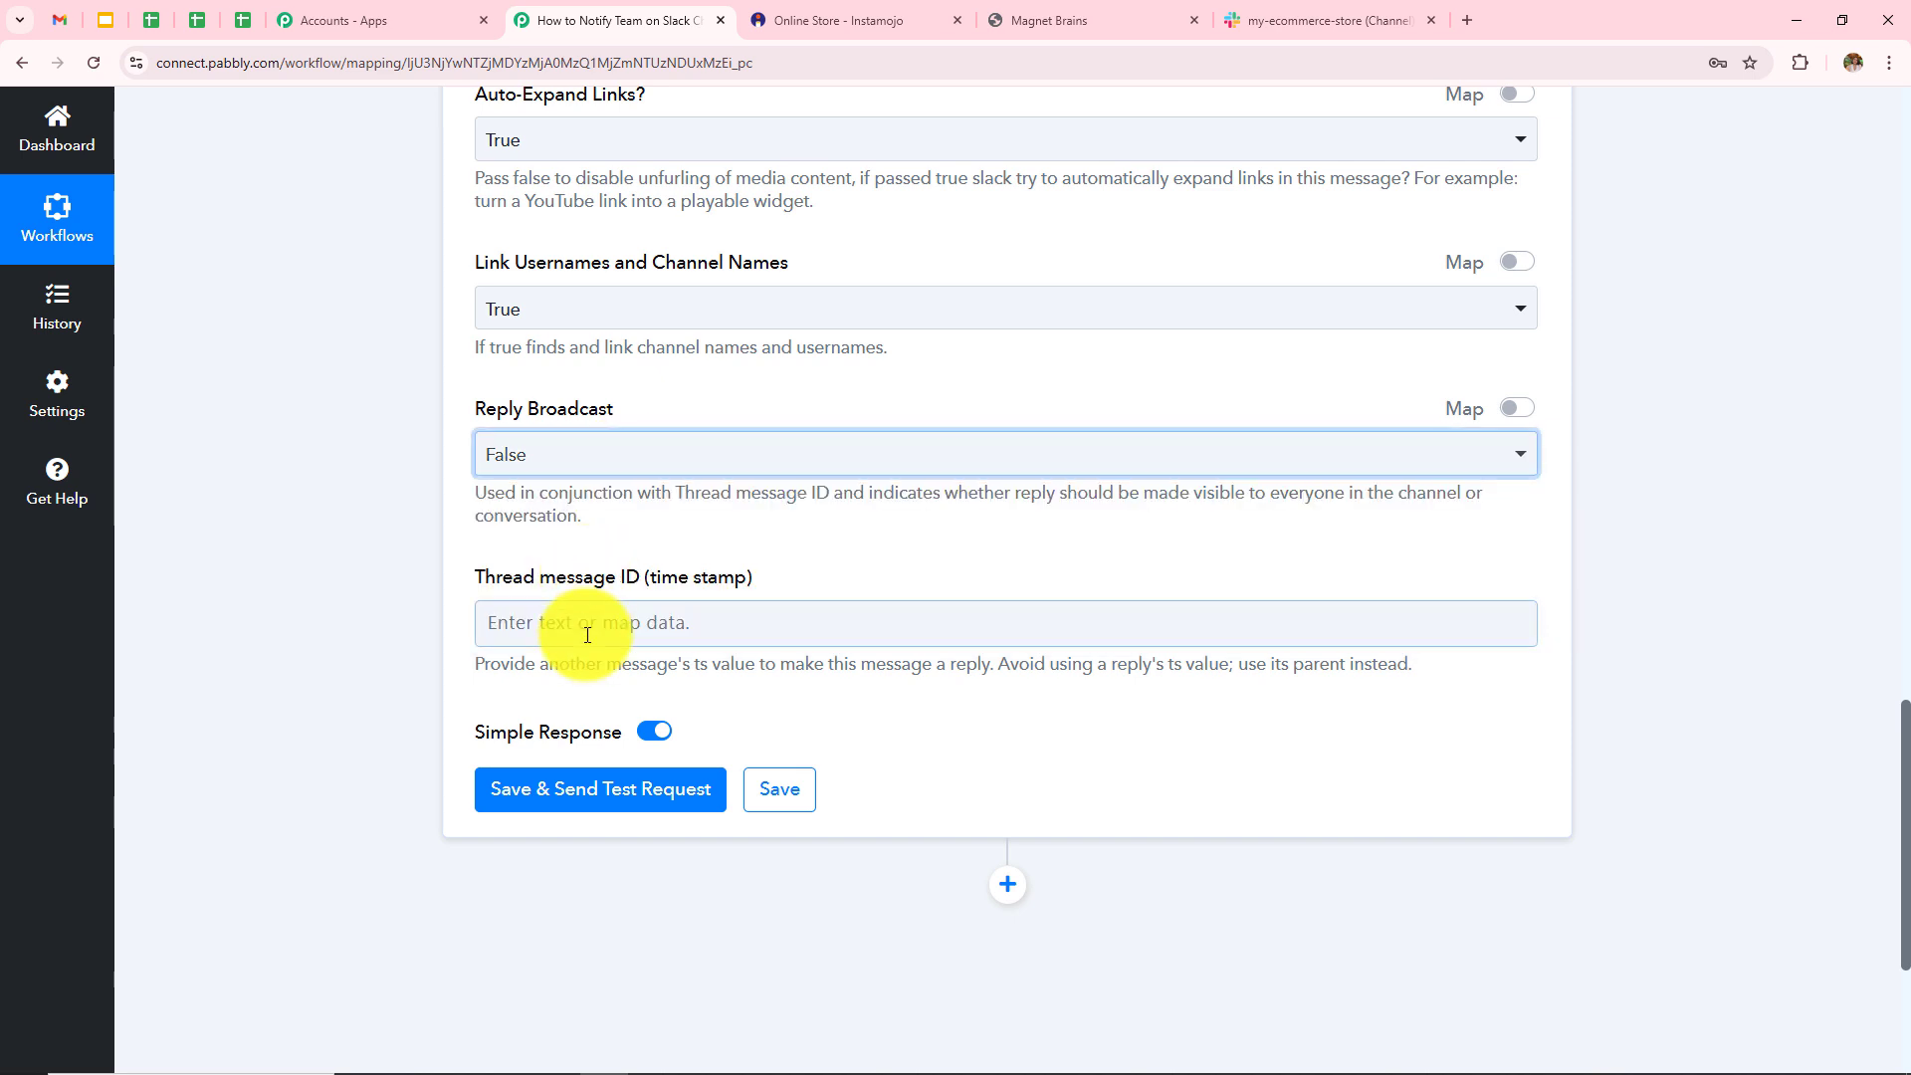
left_click_drag(466, 577, 822, 570)
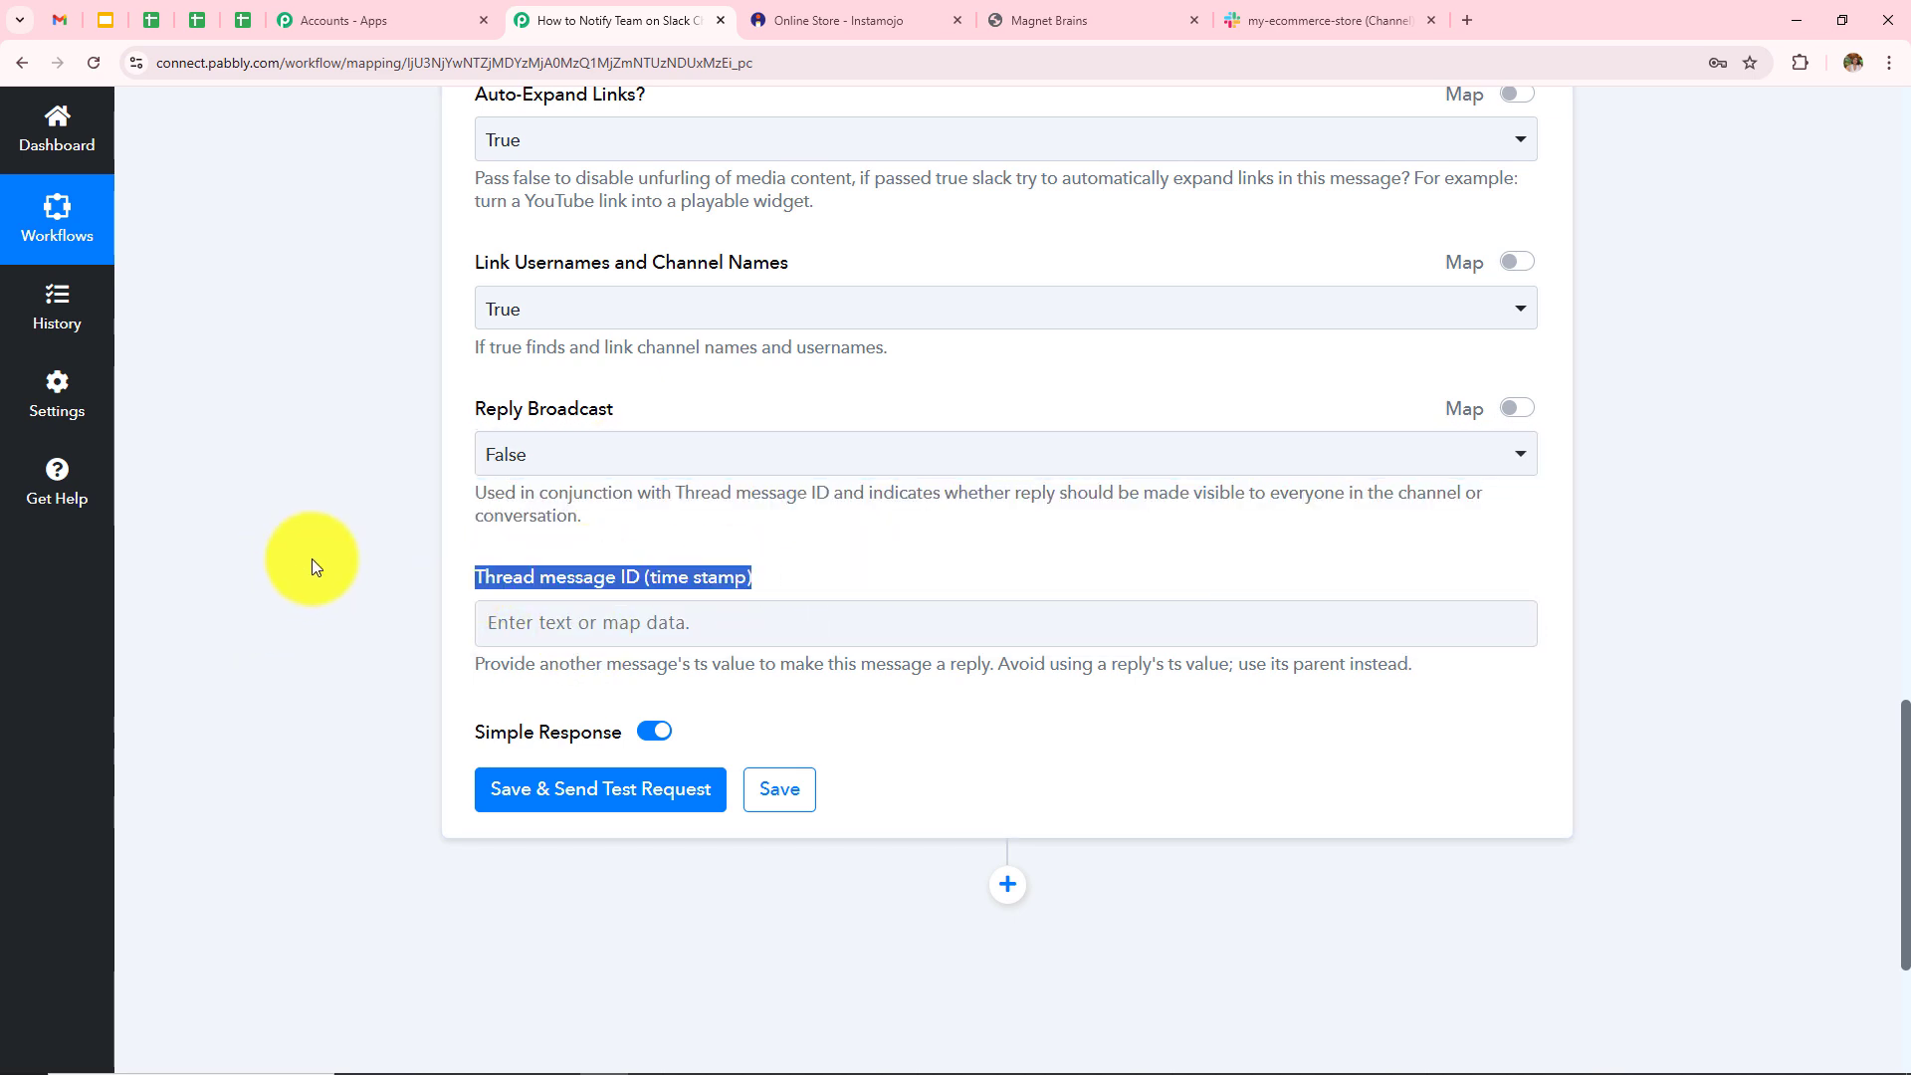
left_click(312, 560)
scroll(505, 605, "up", 10)
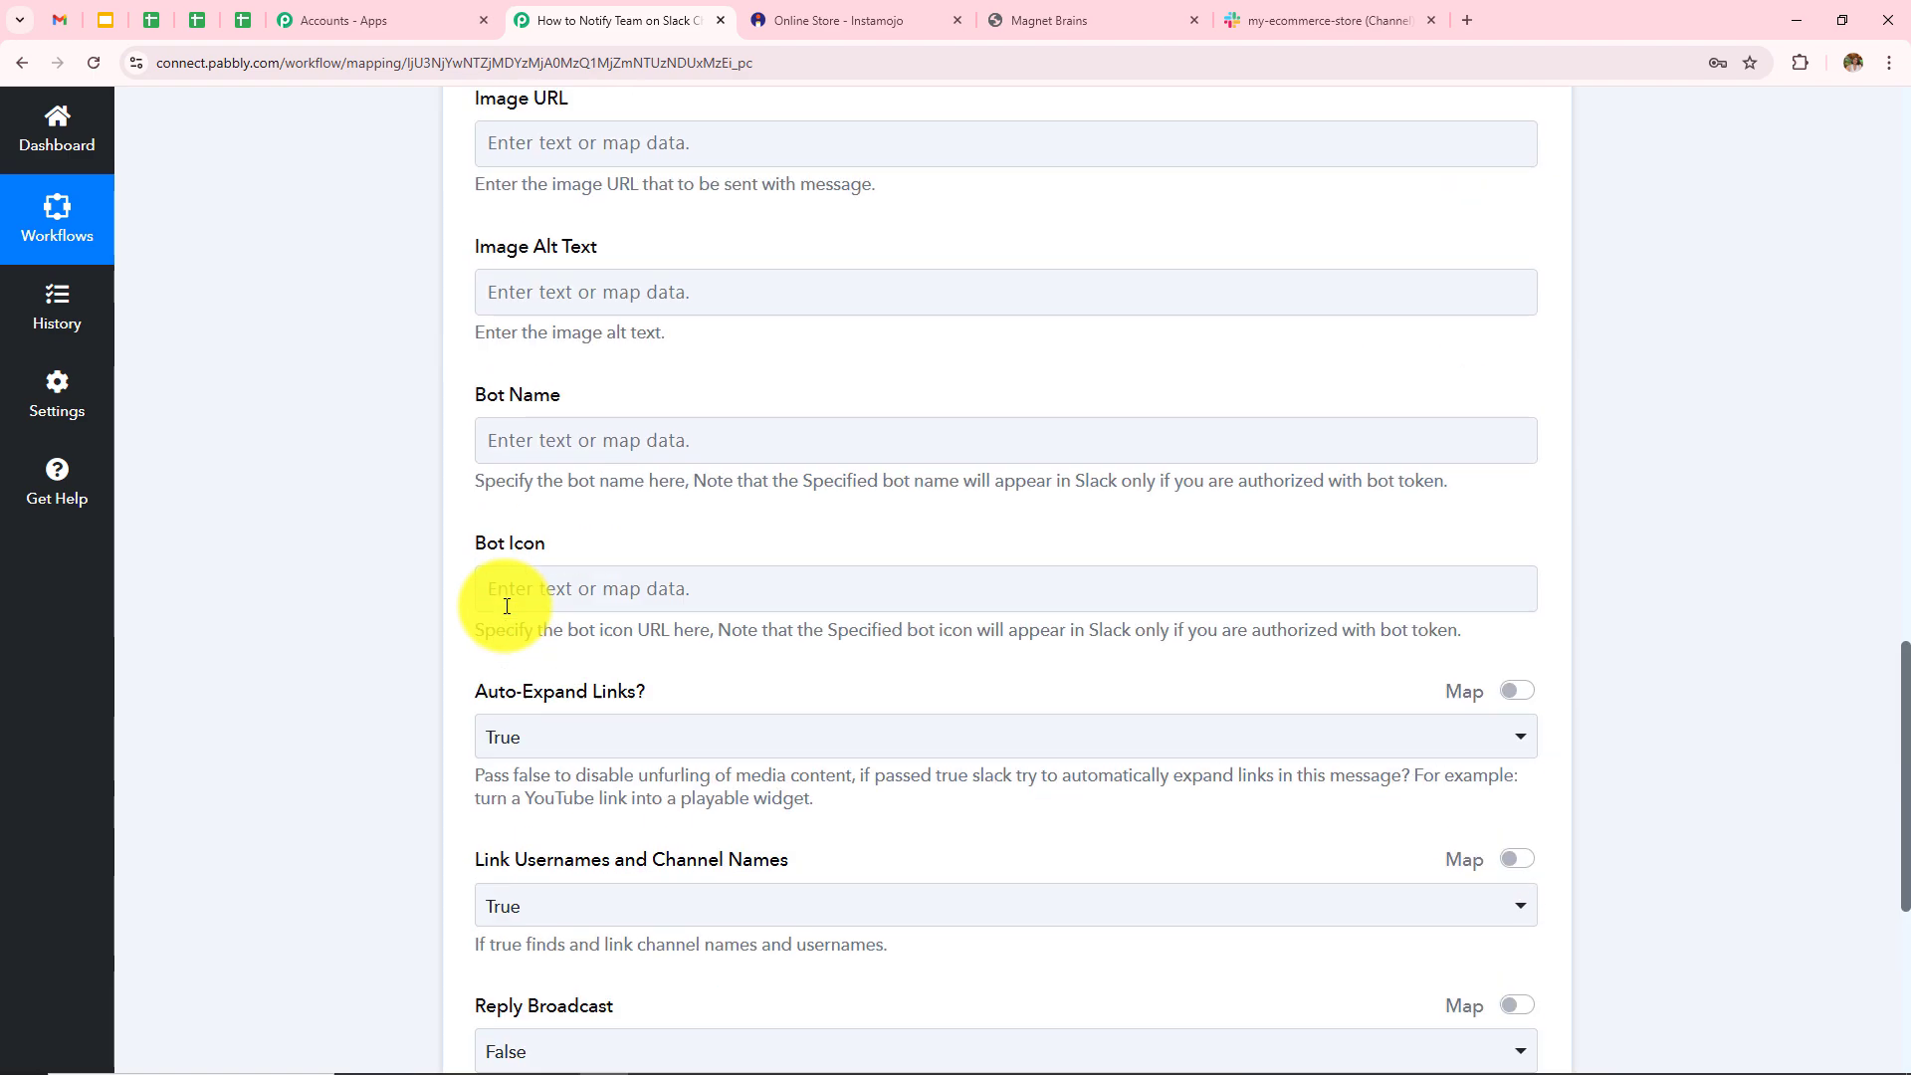
scroll(504, 605, "down", 10)
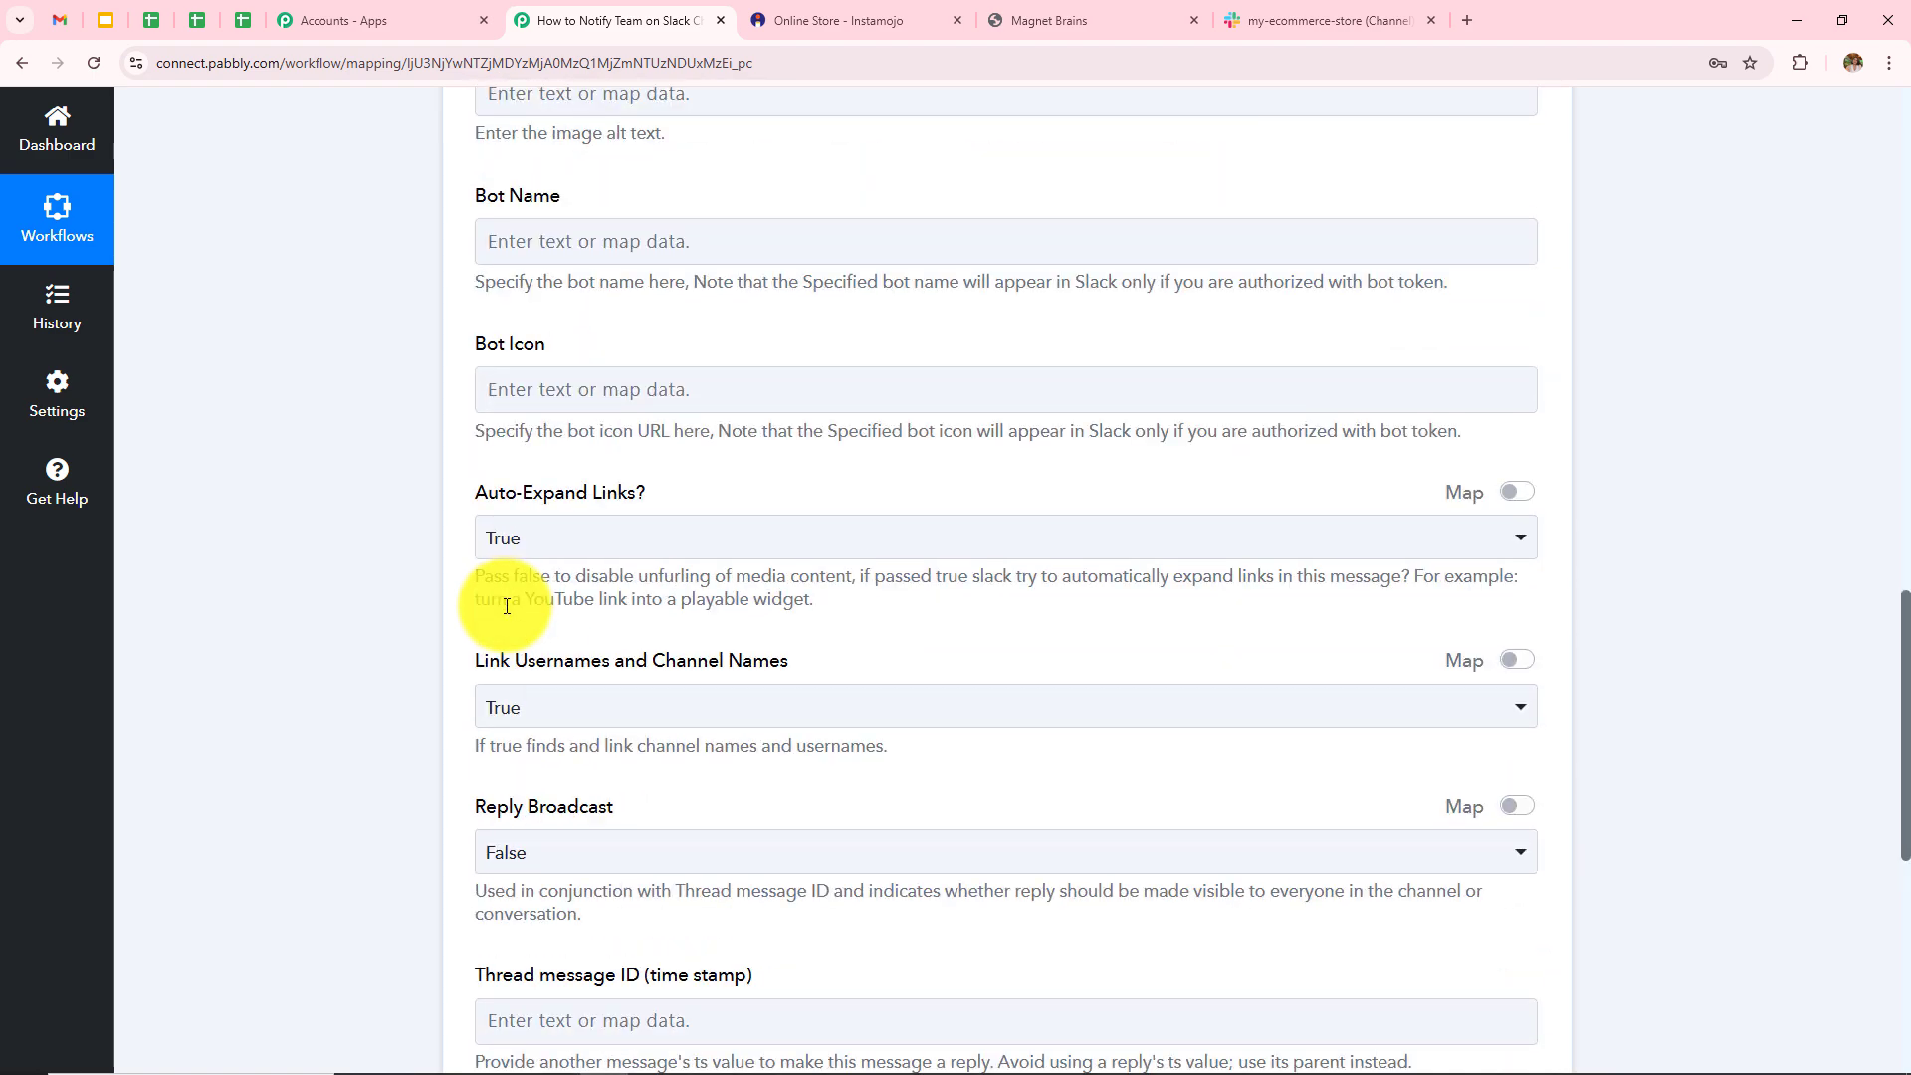
left_click(539, 492)
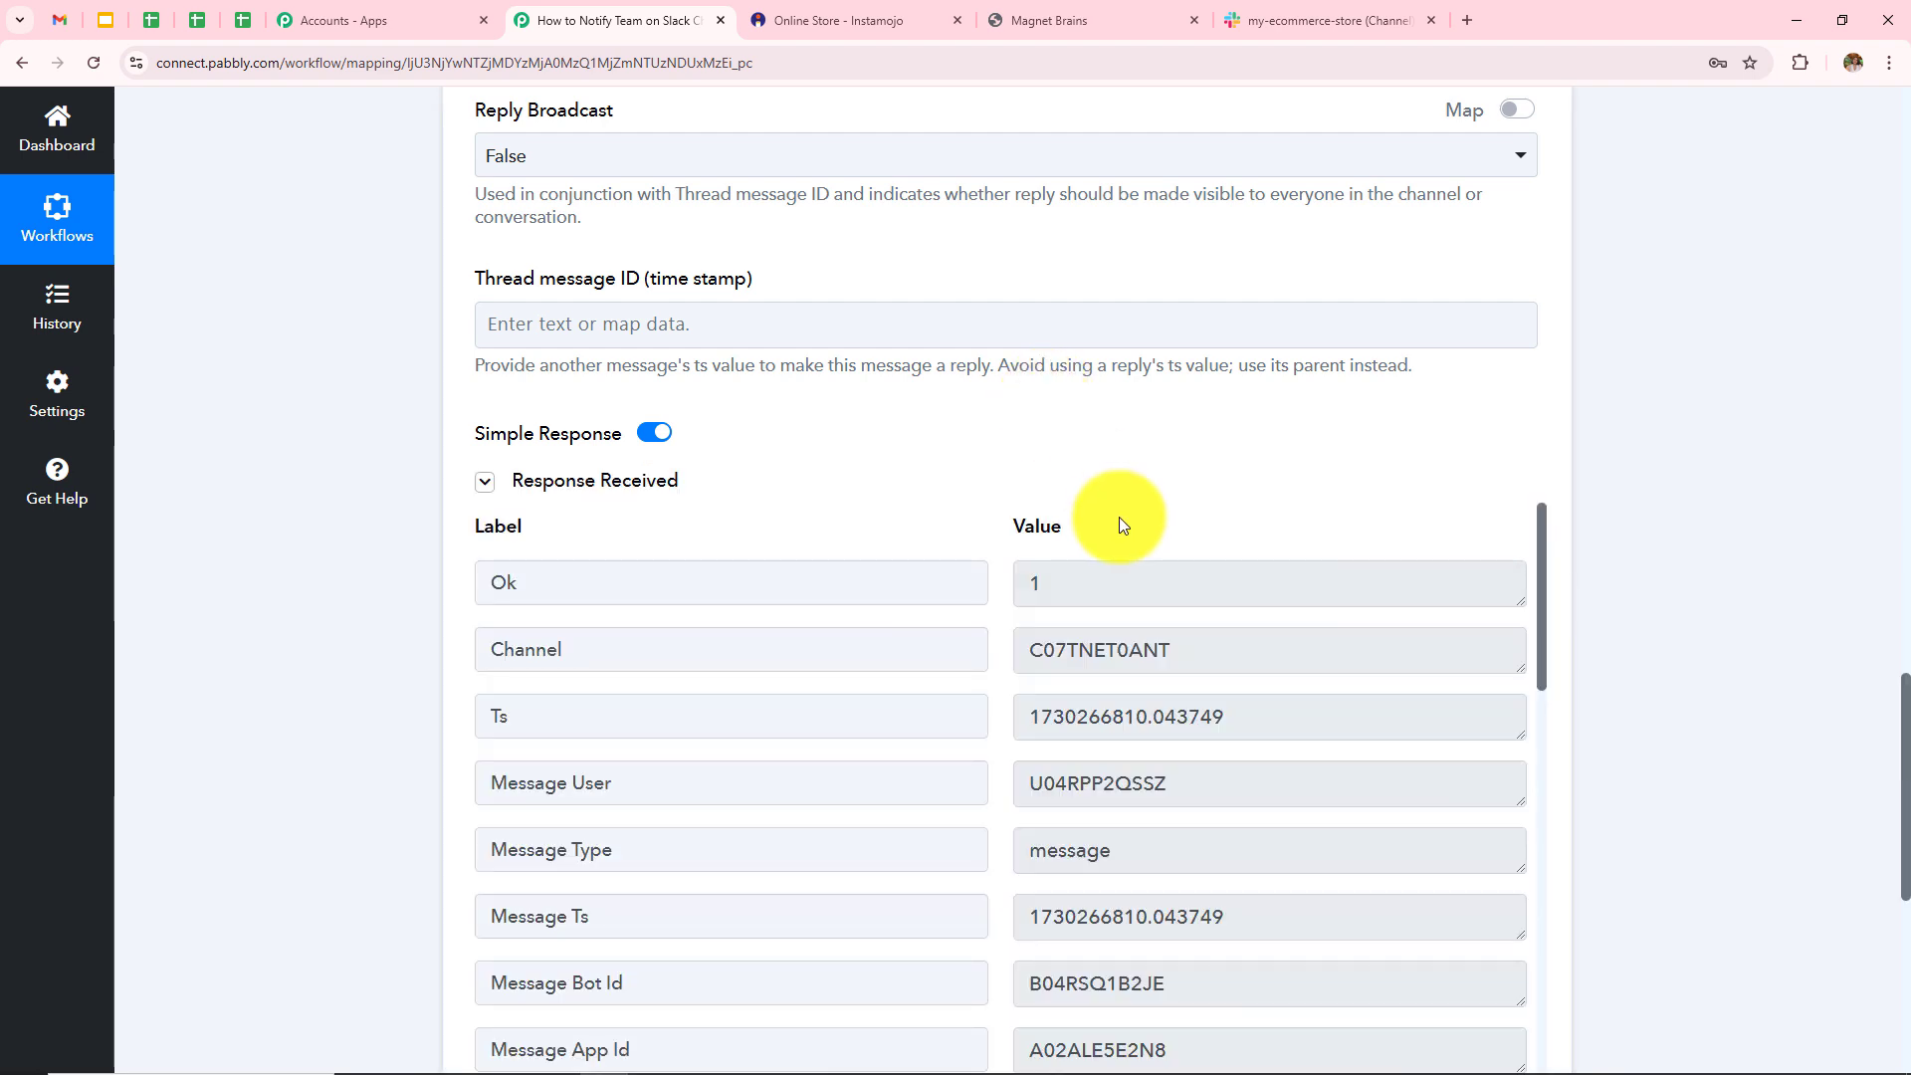
Review the test's response data, then go to the my-ecommerce-store Slack channel.
scroll(1119, 516, "down", 3)
scroll(1131, 717, "down", 7)
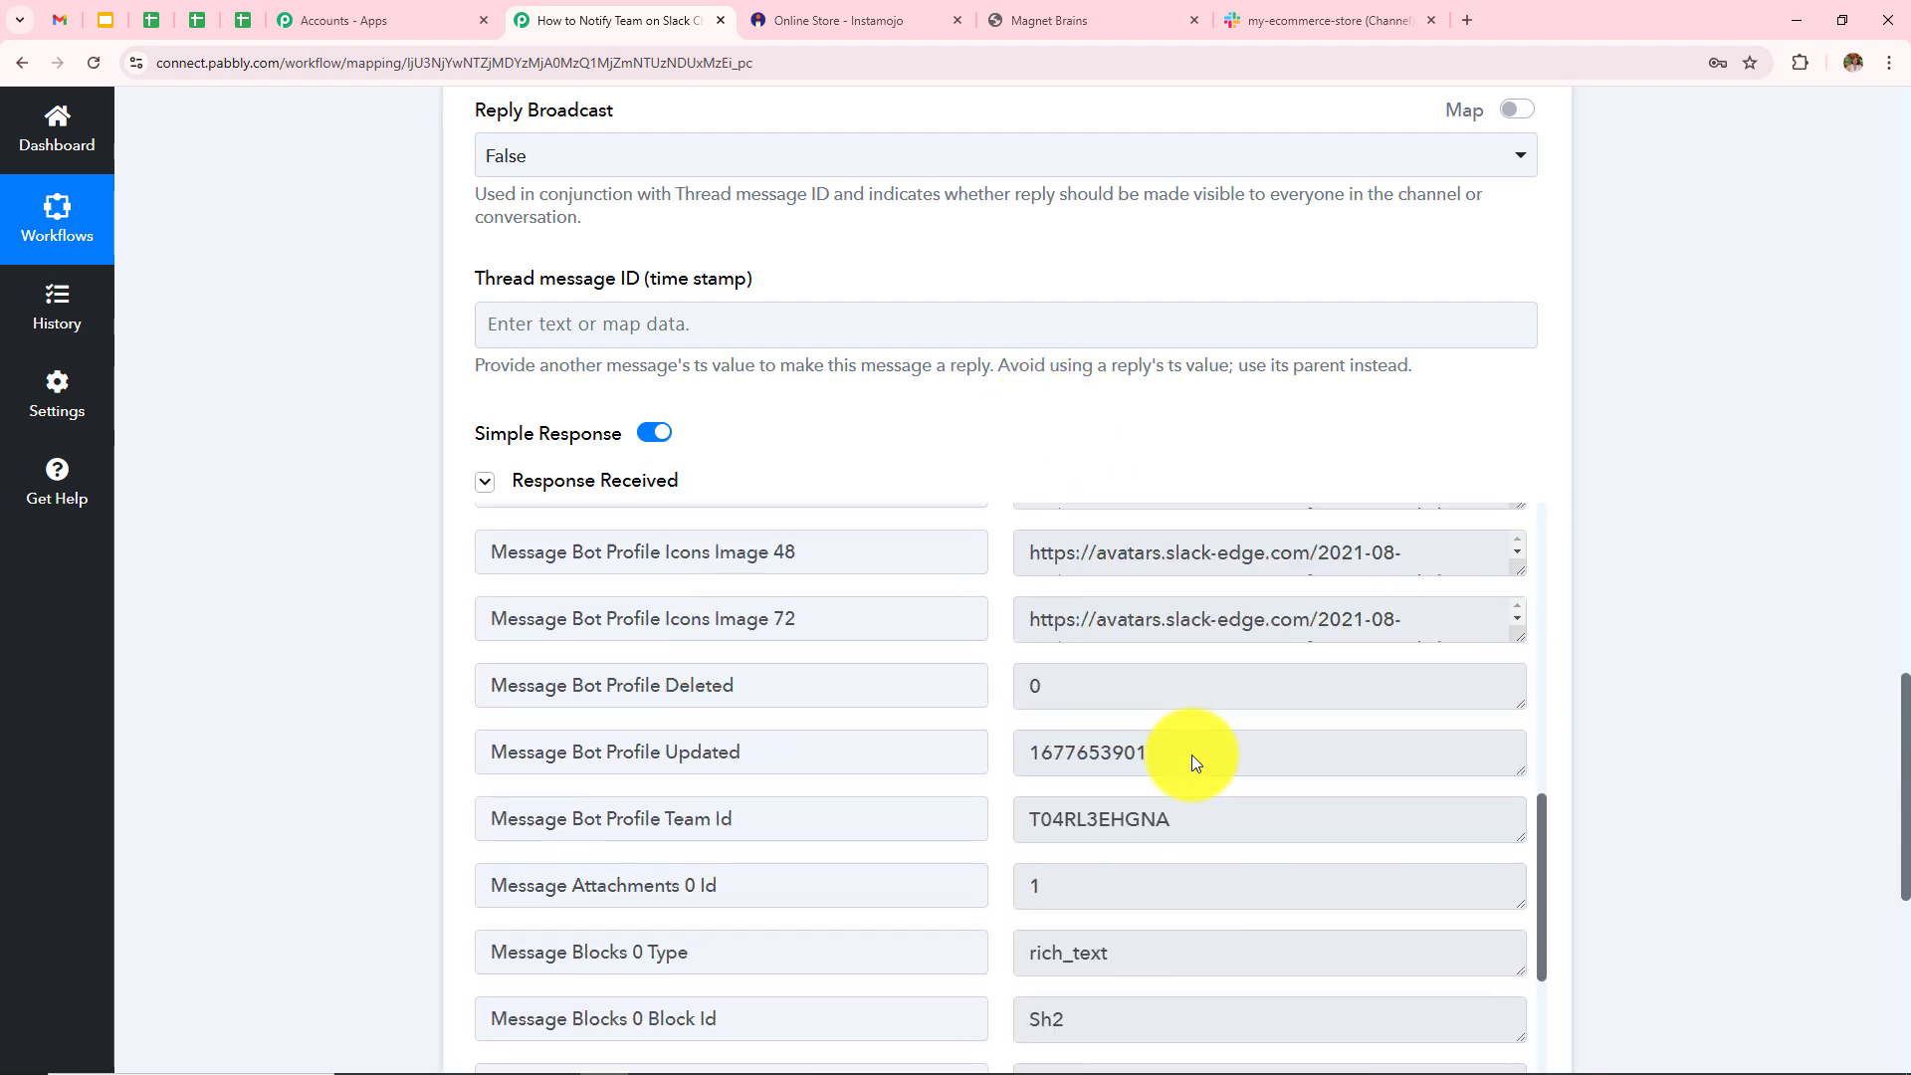
scroll(1194, 760, "up", 10)
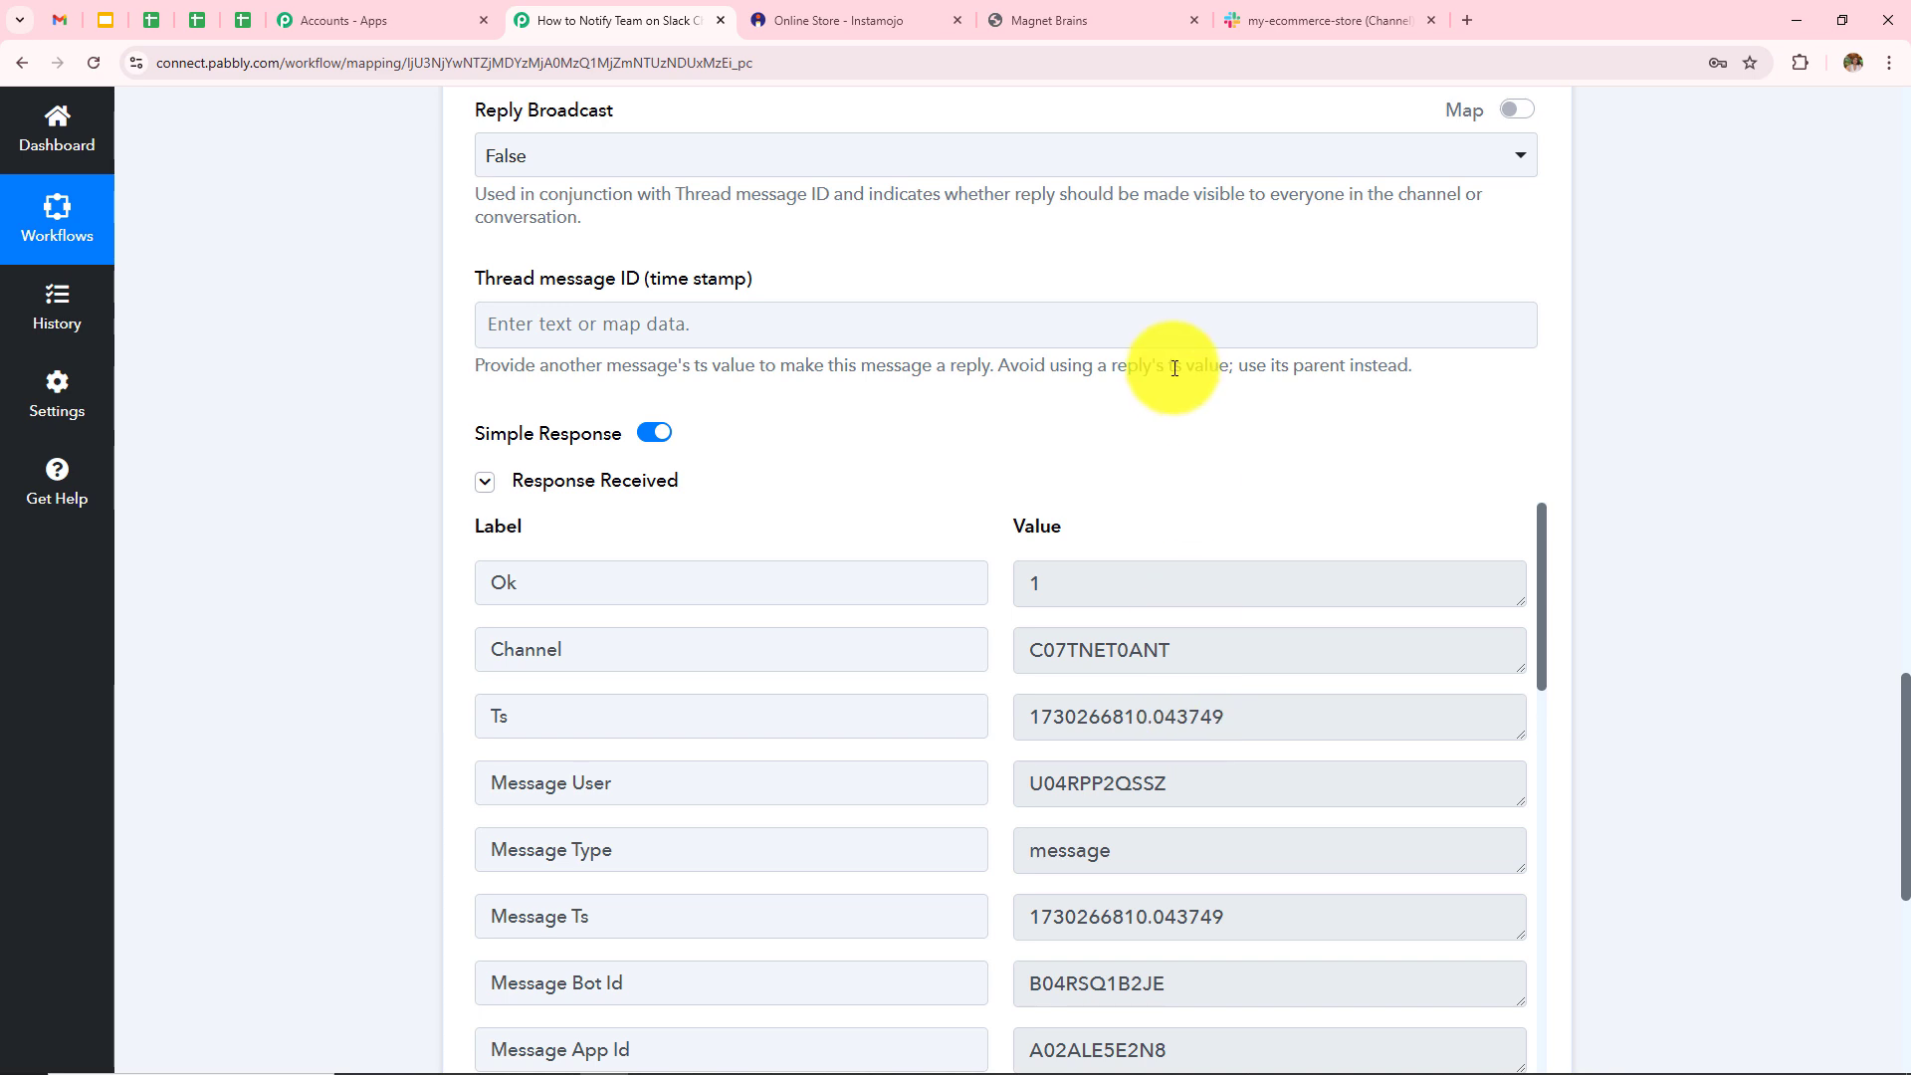
scroll(1165, 362, "down", 3)
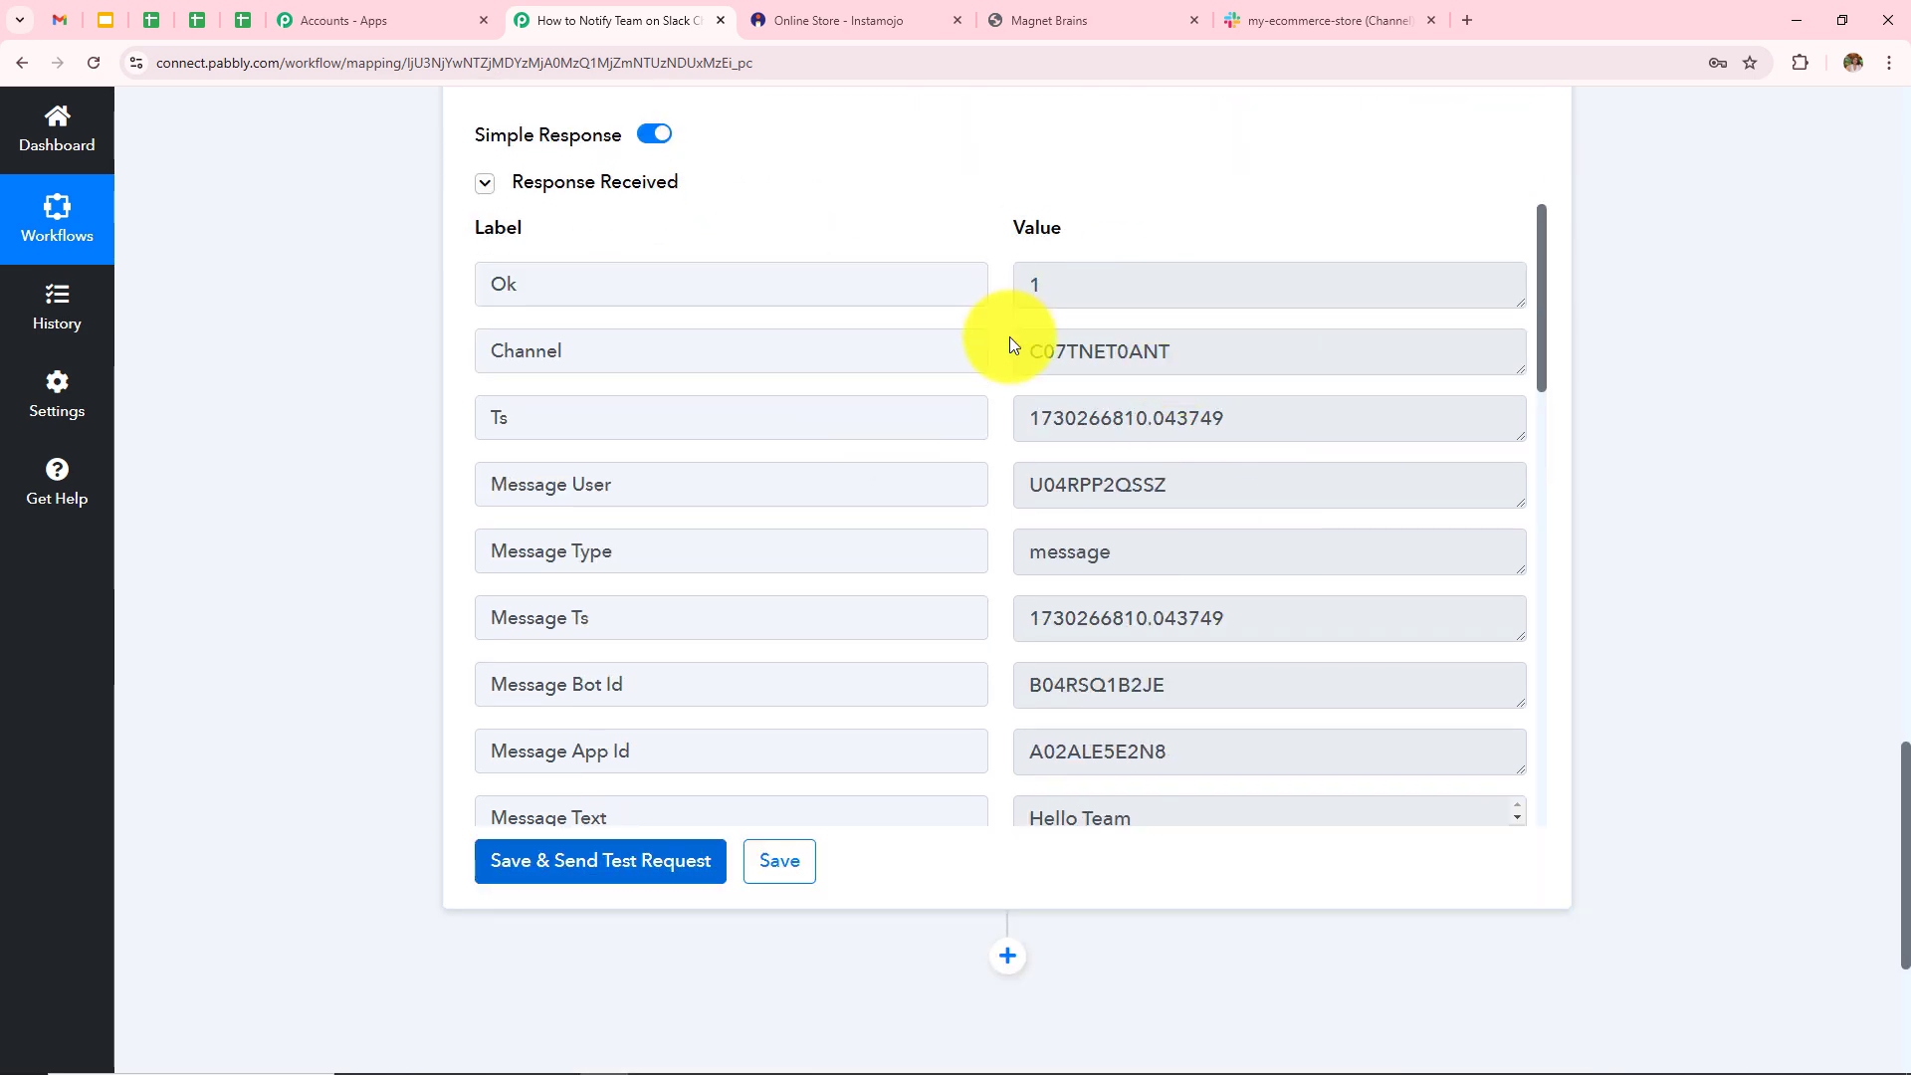
left_click(1314, 10)
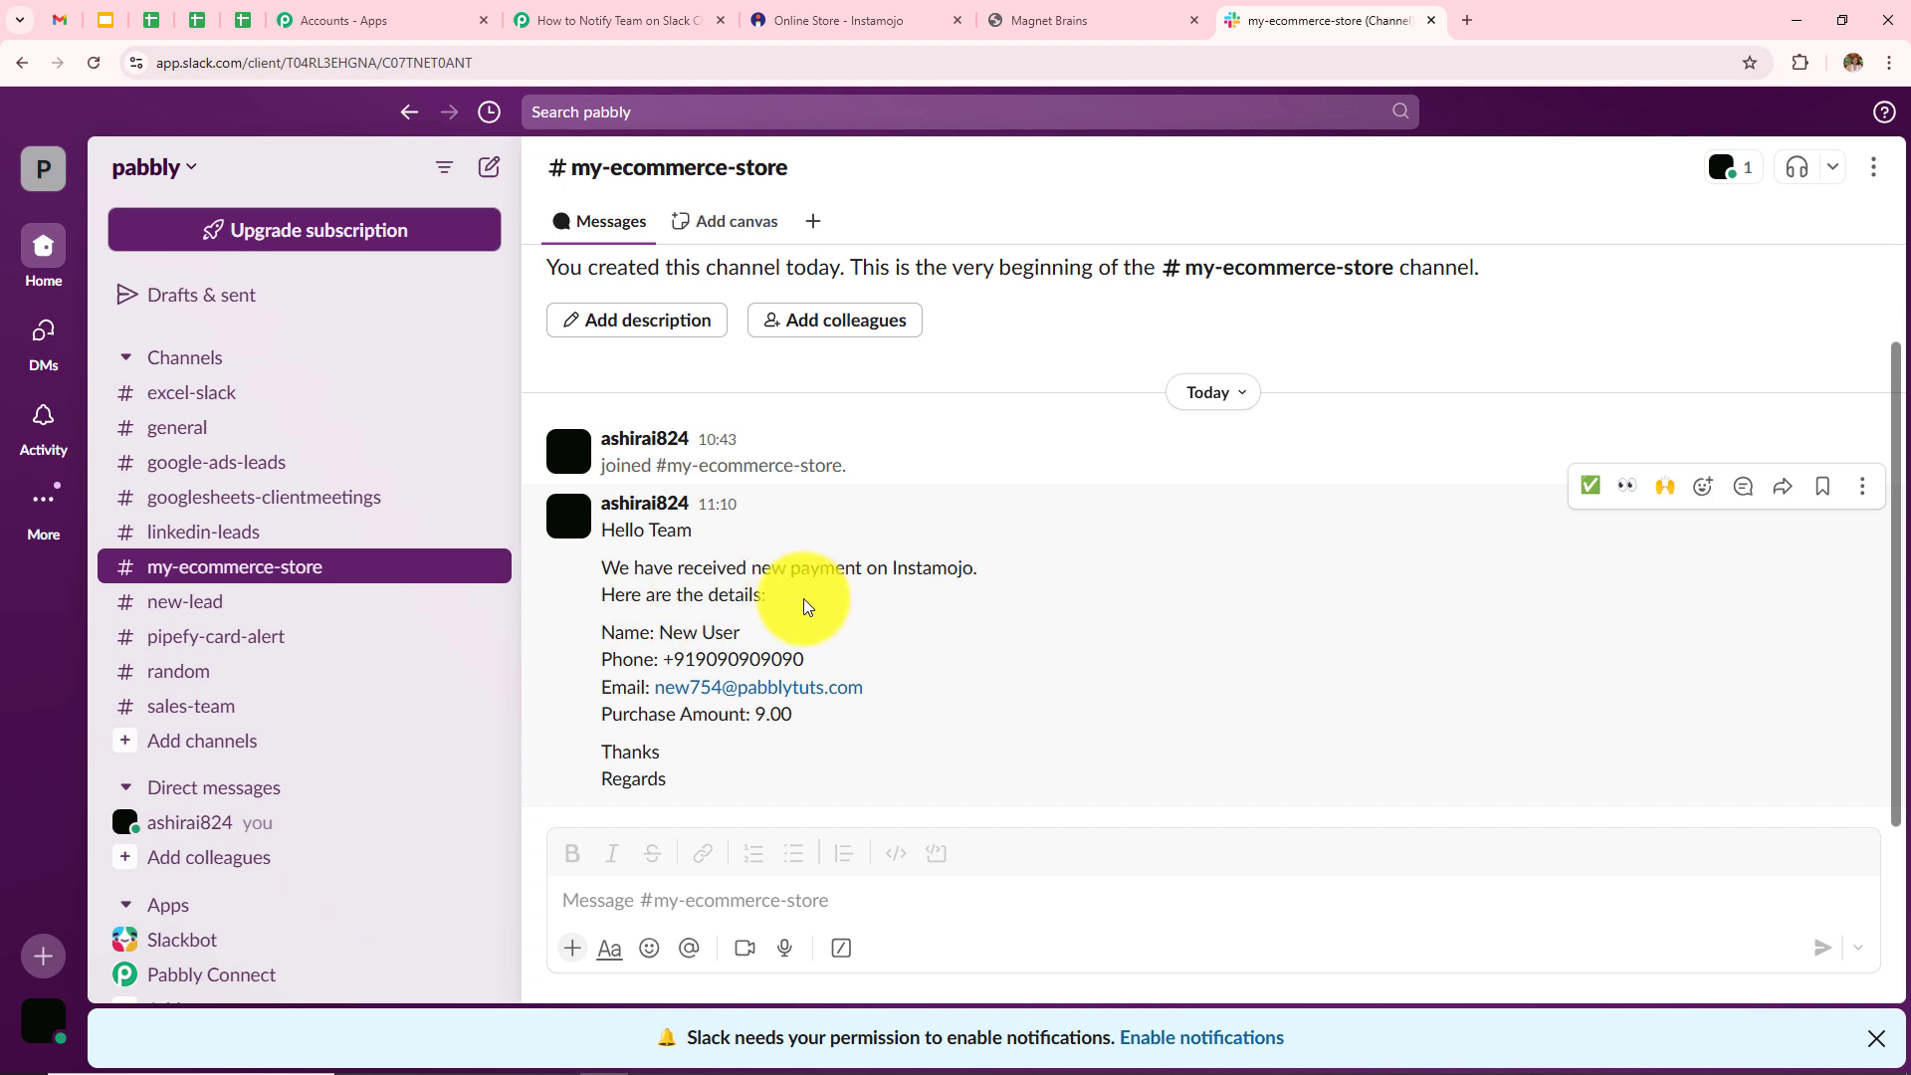
Verify the posted Slack message shows the buyer's name, phone and Purchase Amount 9.00.
left_click_drag(656, 635, 887, 640)
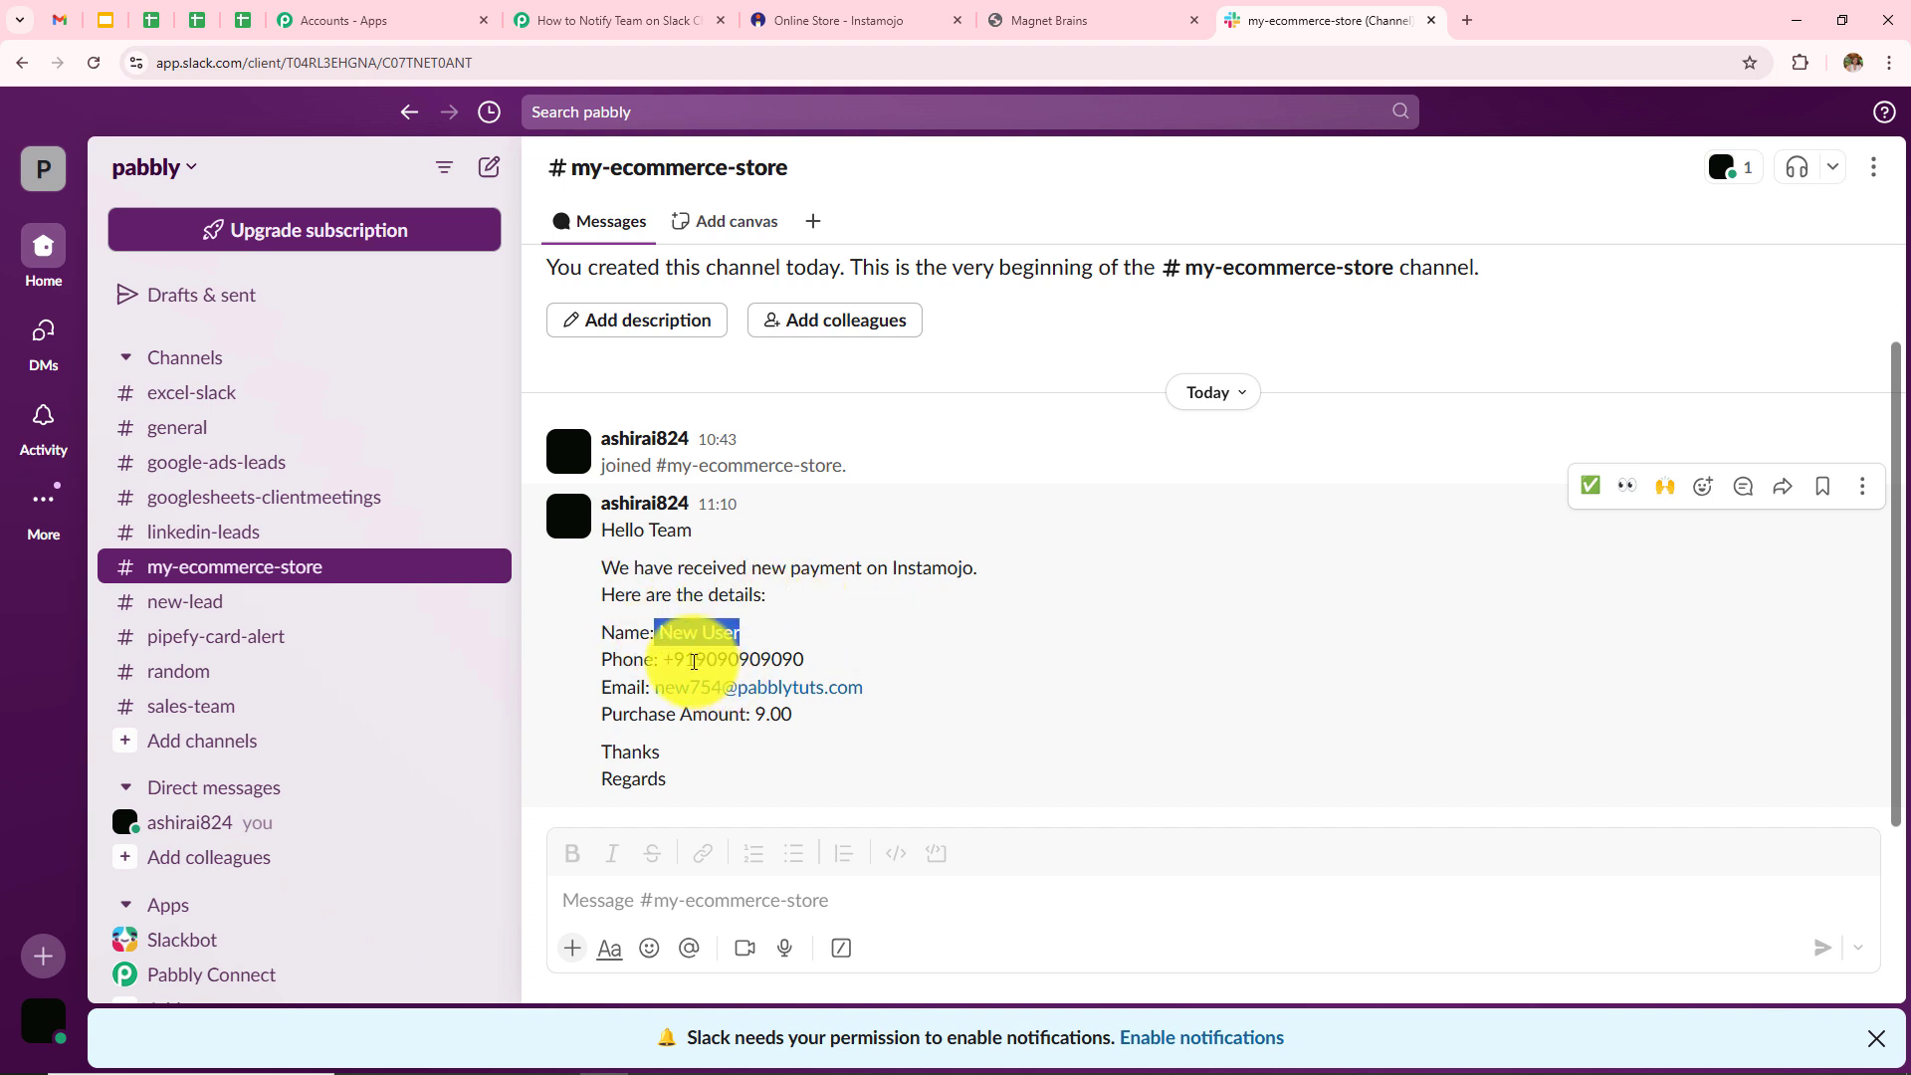
left_click_drag(685, 660, 911, 687)
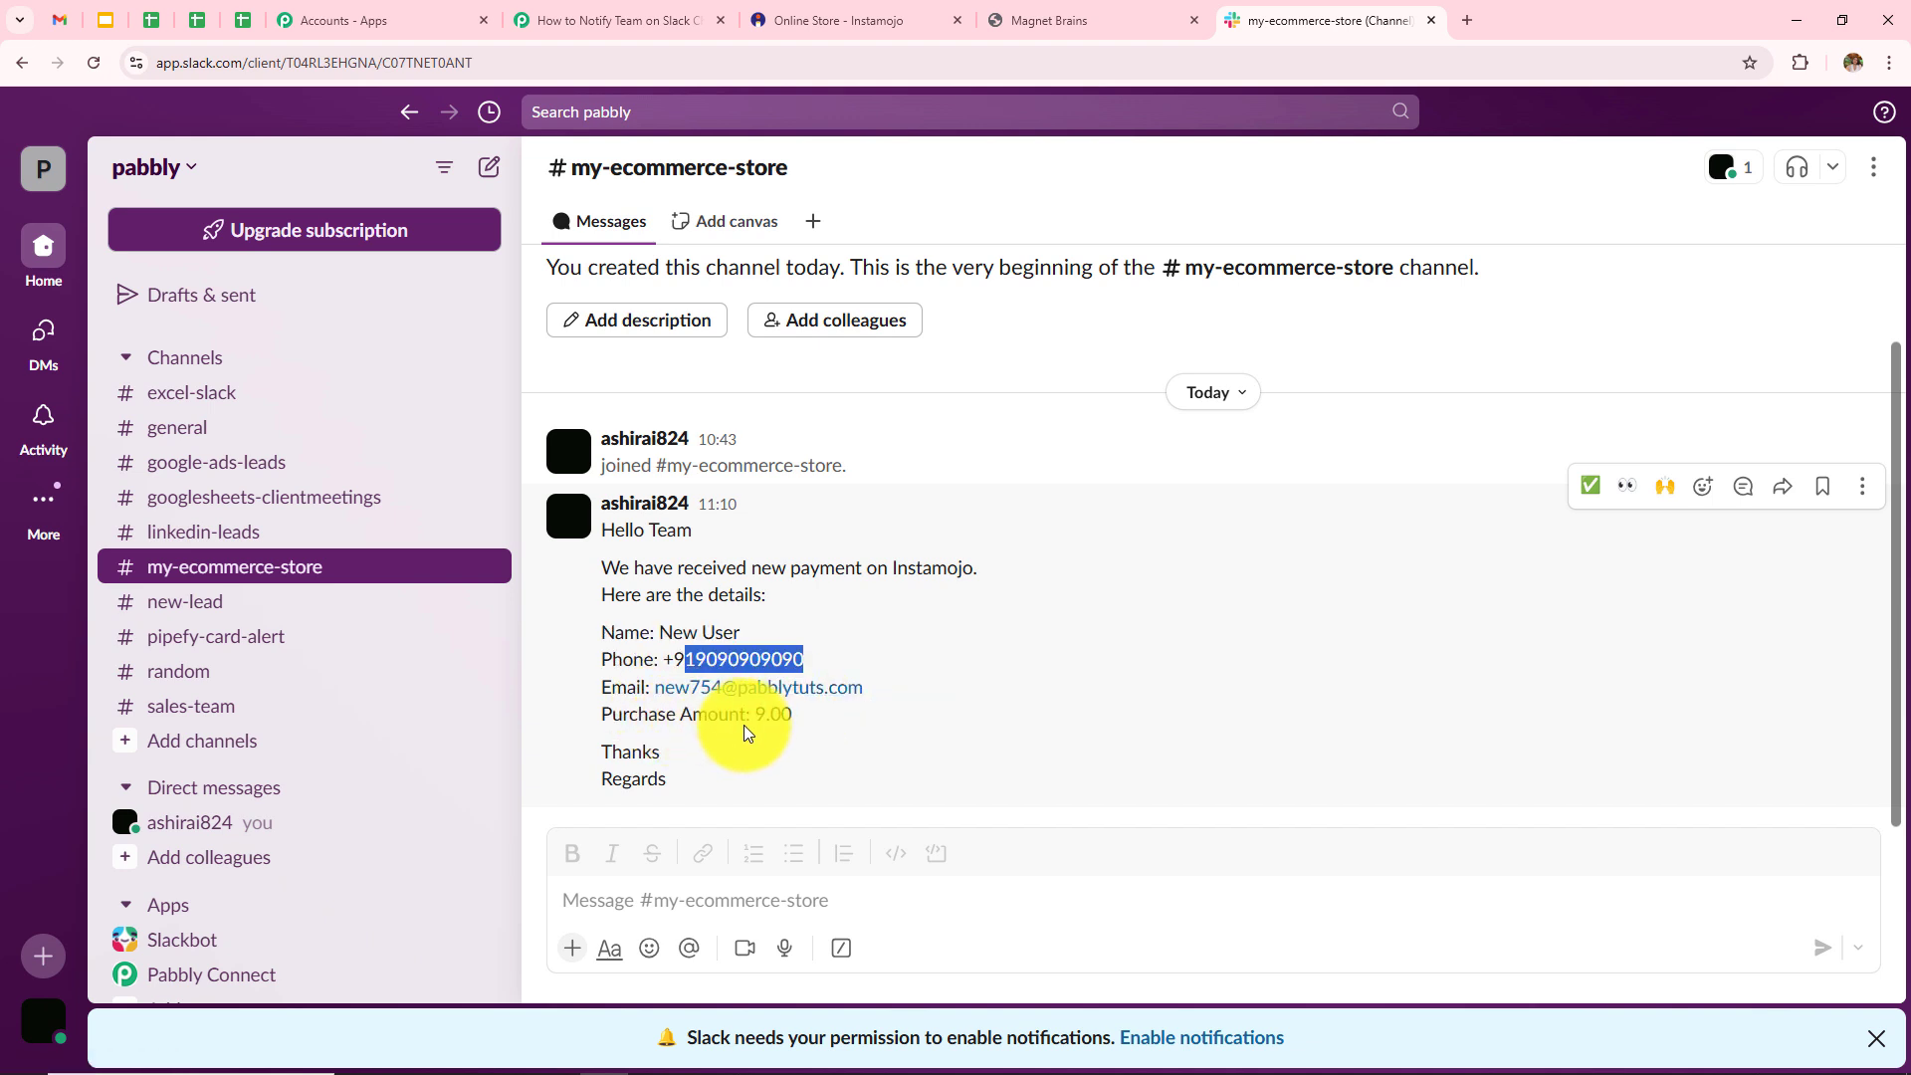
left_click_drag(753, 714, 802, 716)
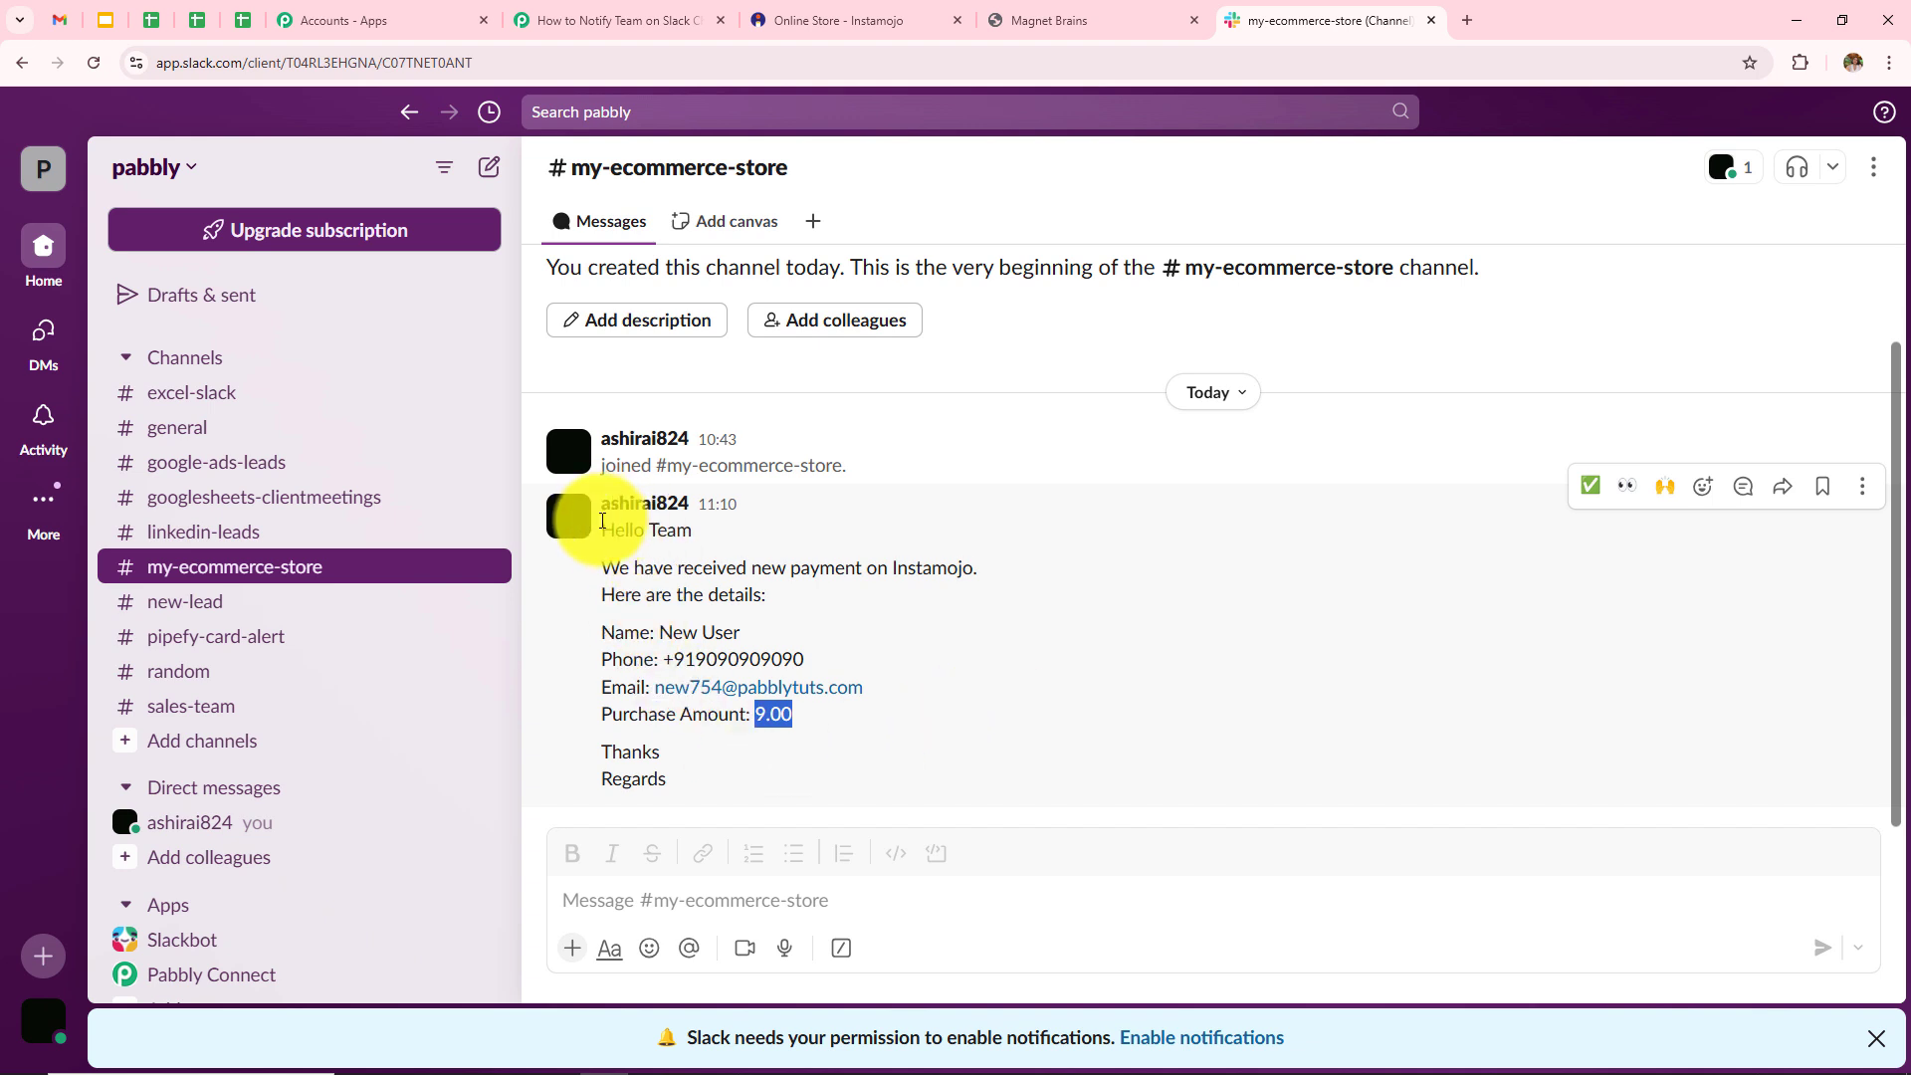
left_click_drag(602, 520, 1326, 665)
left_click(1324, 670)
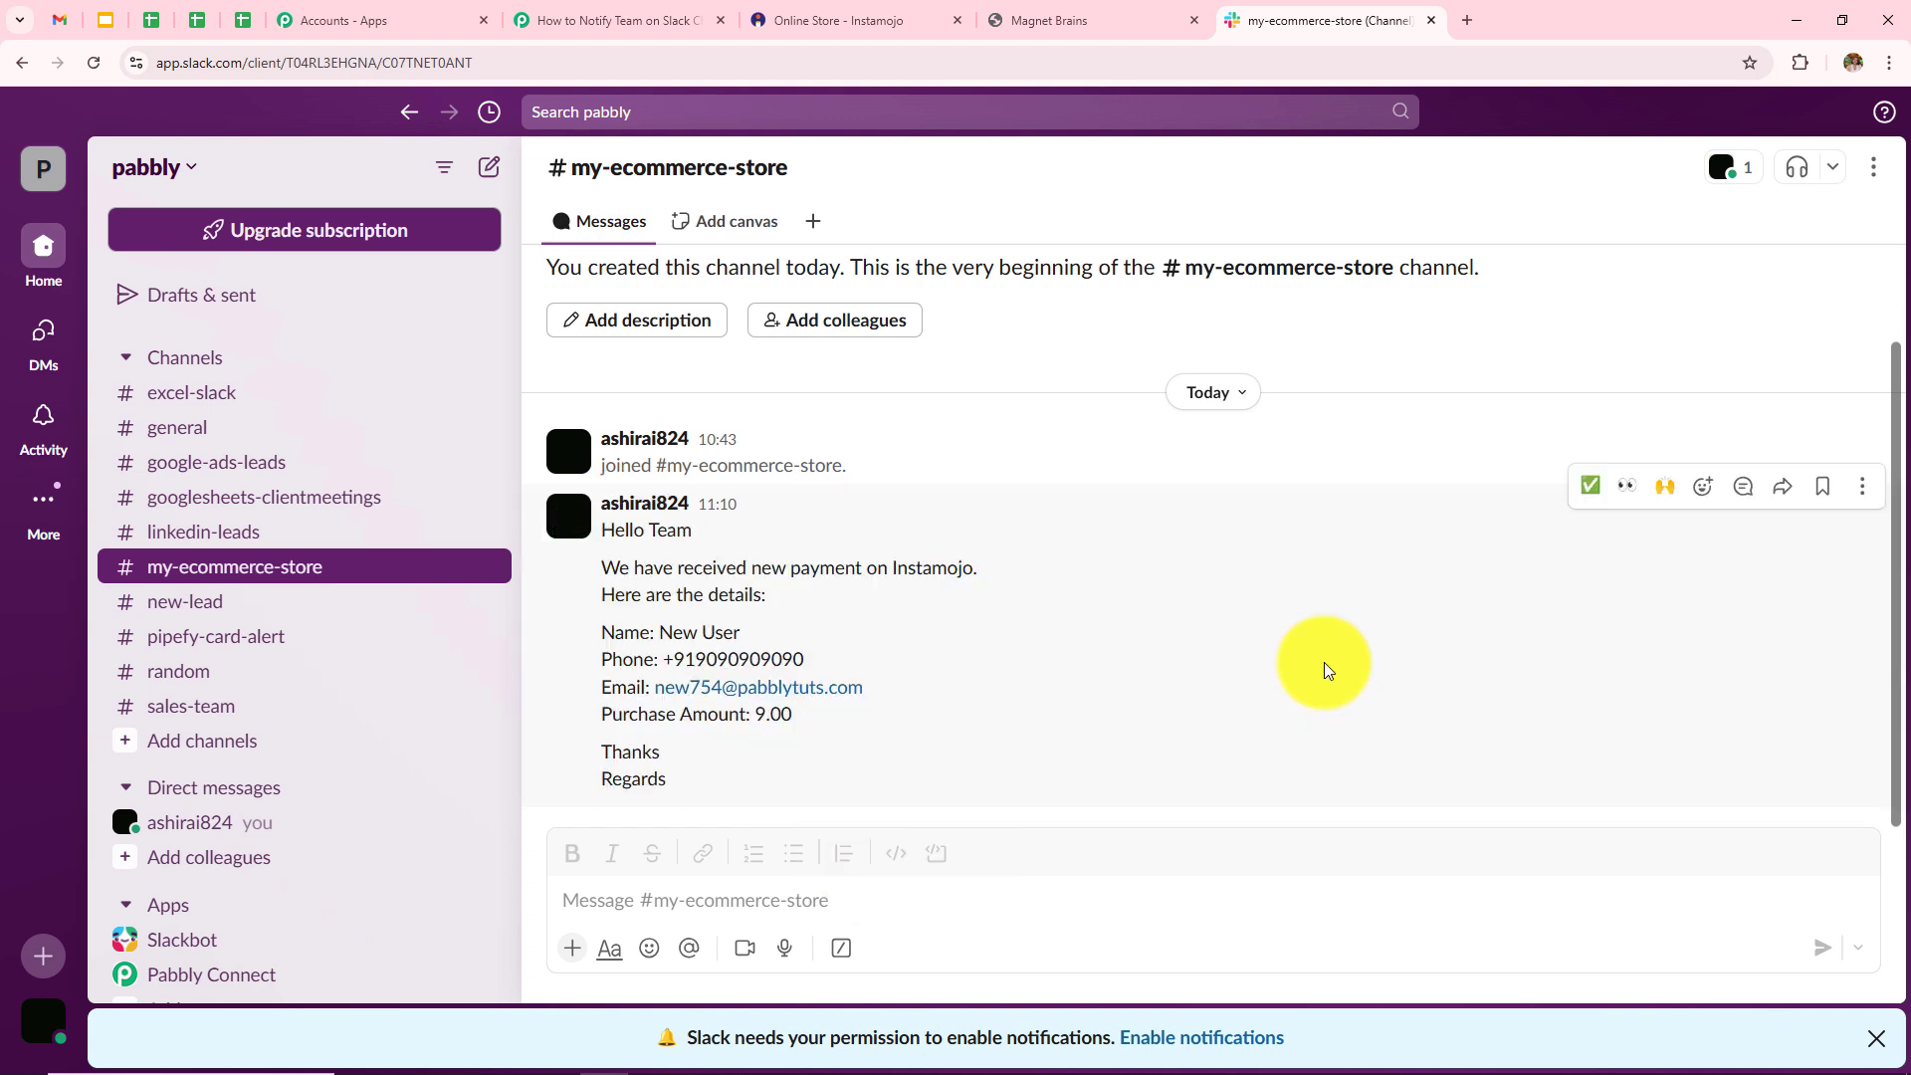
left_click(558, 20)
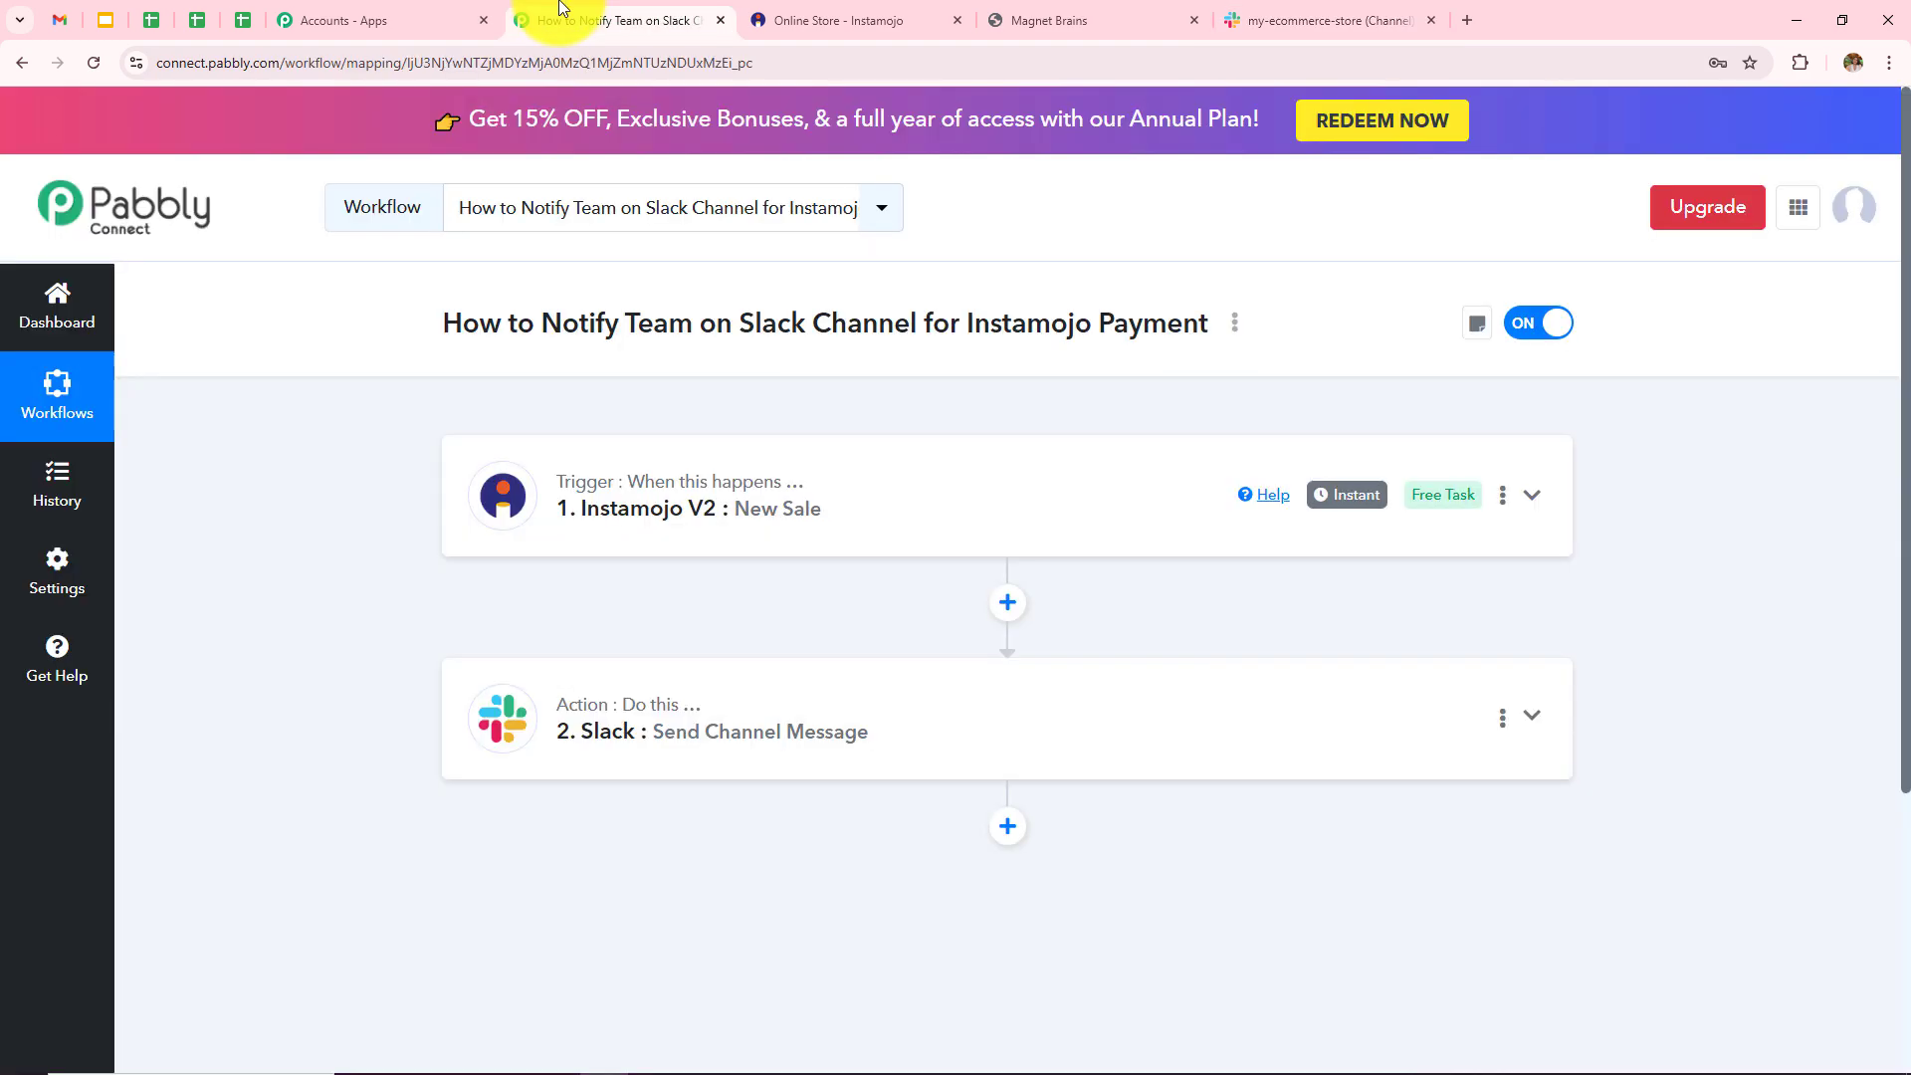
left_click(765, 543)
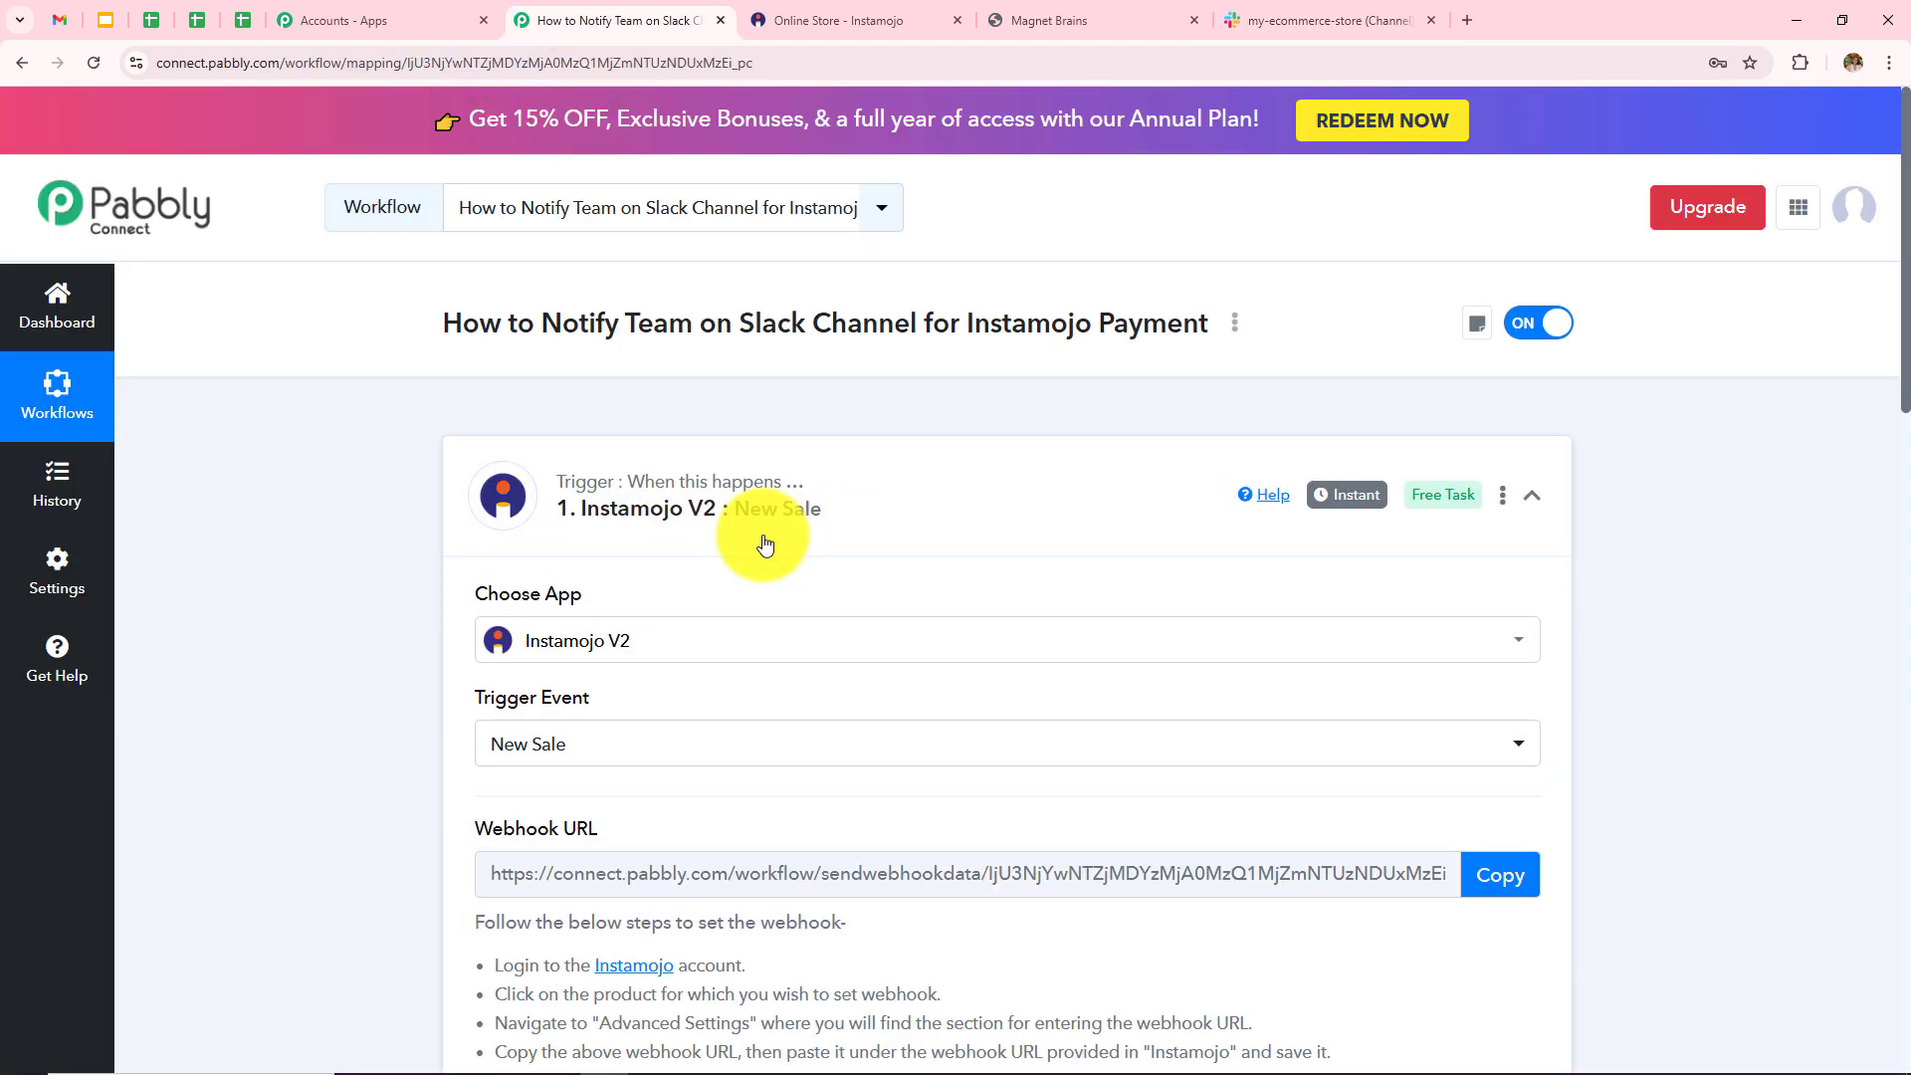
scroll(765, 543, "down", 5)
scroll(765, 543, "up", 2)
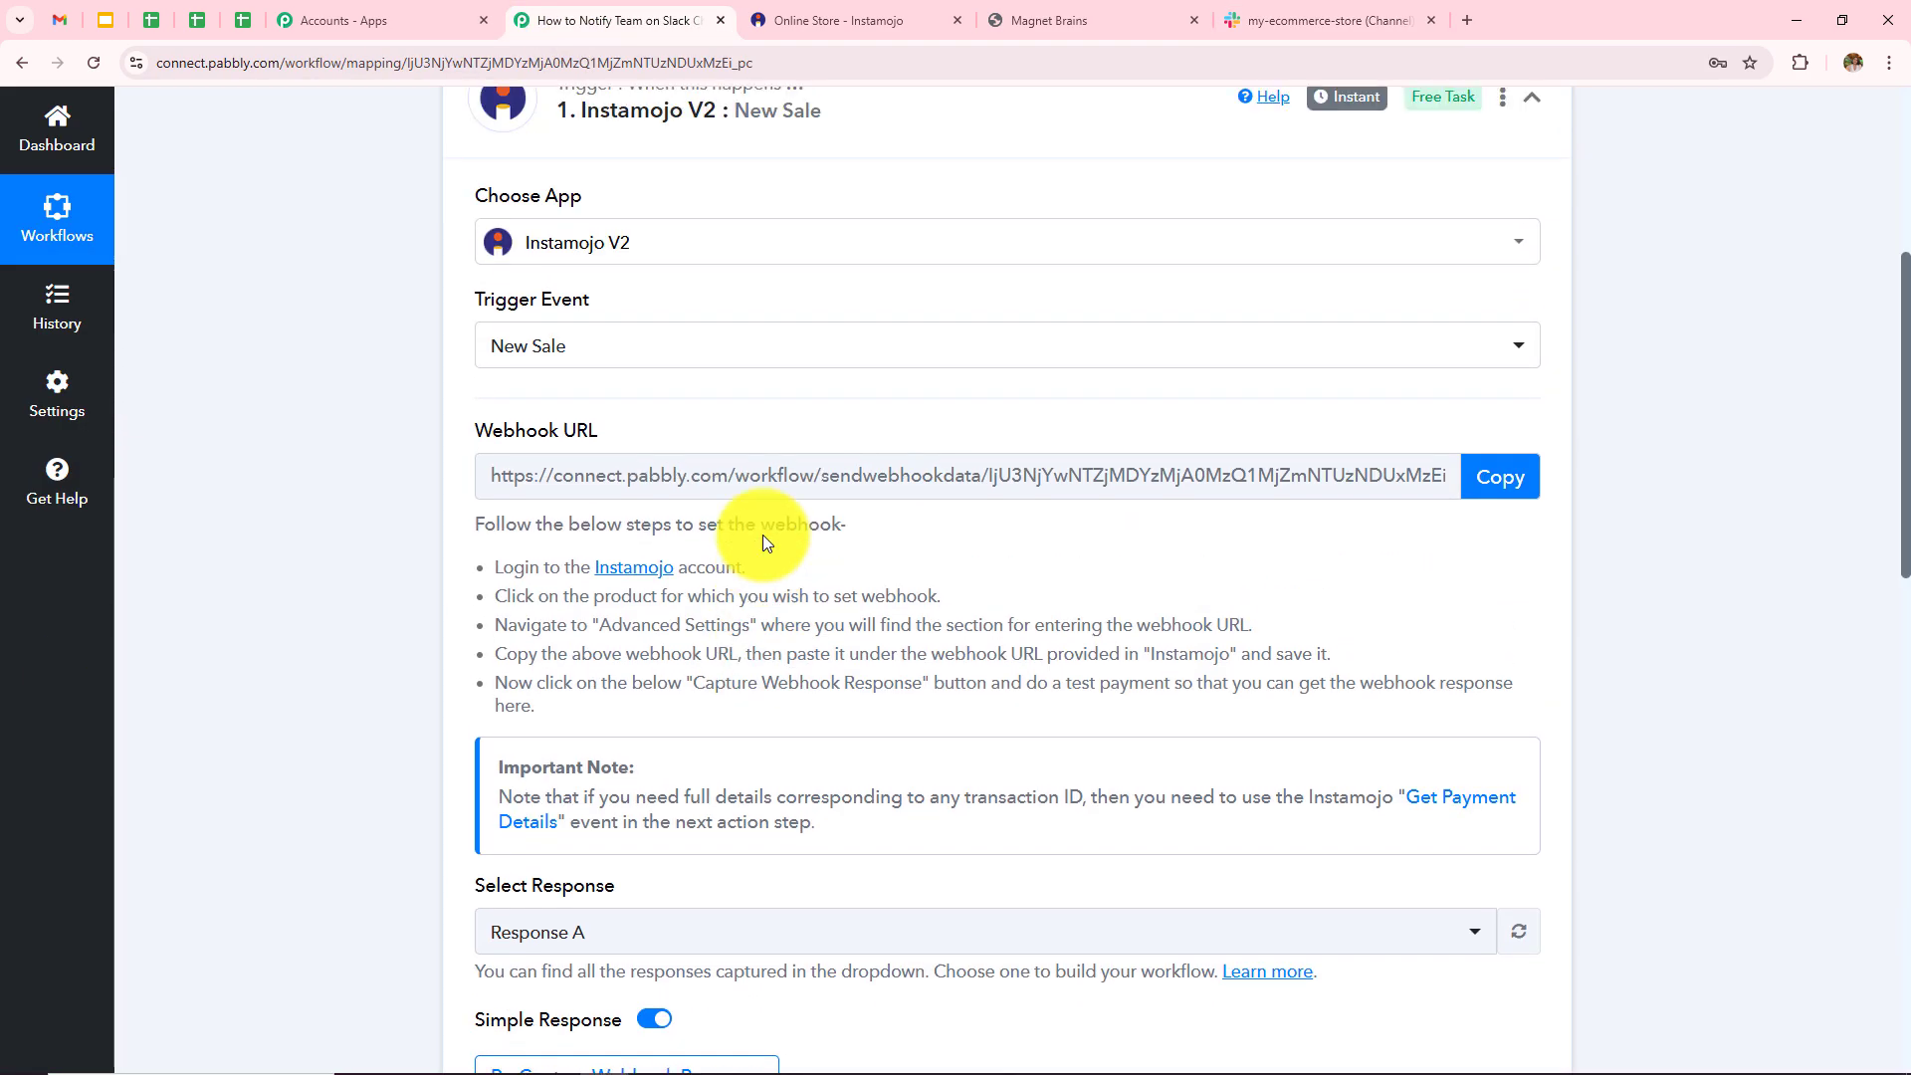
scroll(1137, 546, "down", 9)
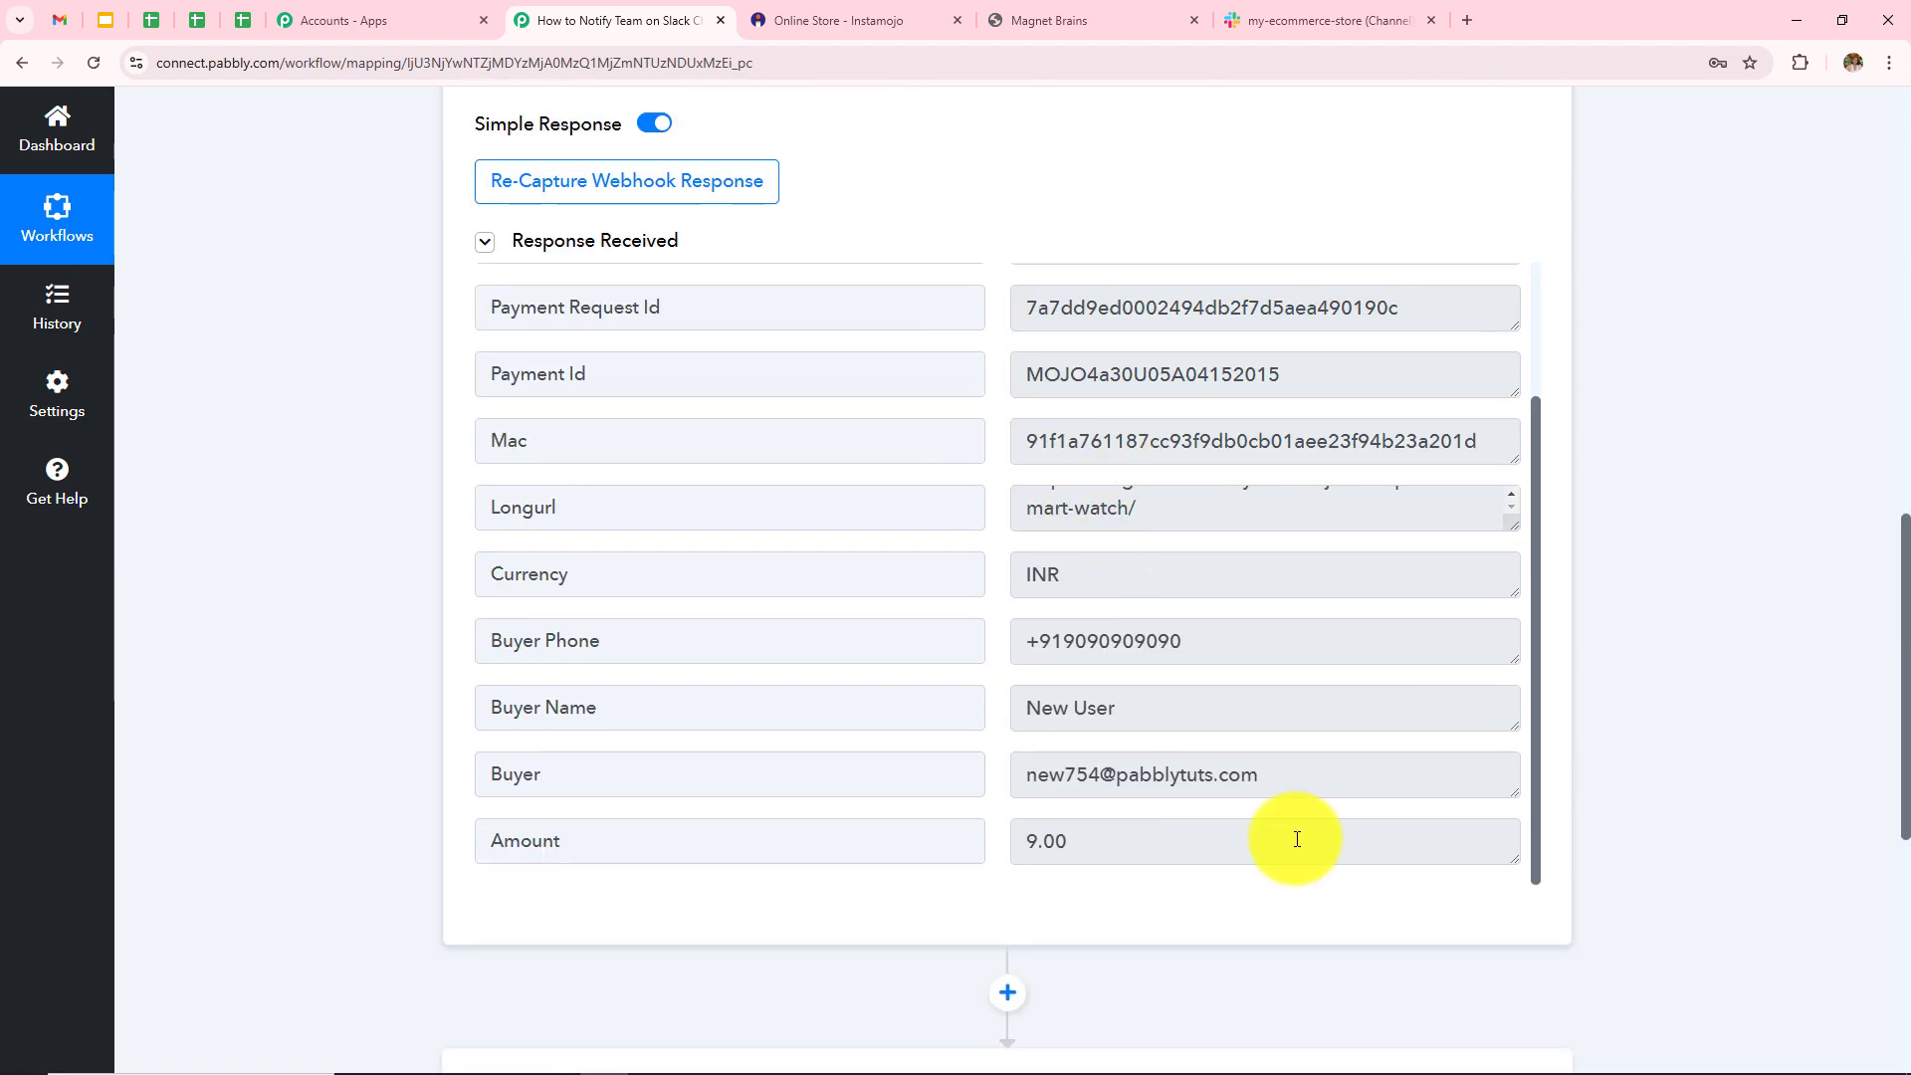
scroll(1294, 831, "down", 4)
left_click(956, 379)
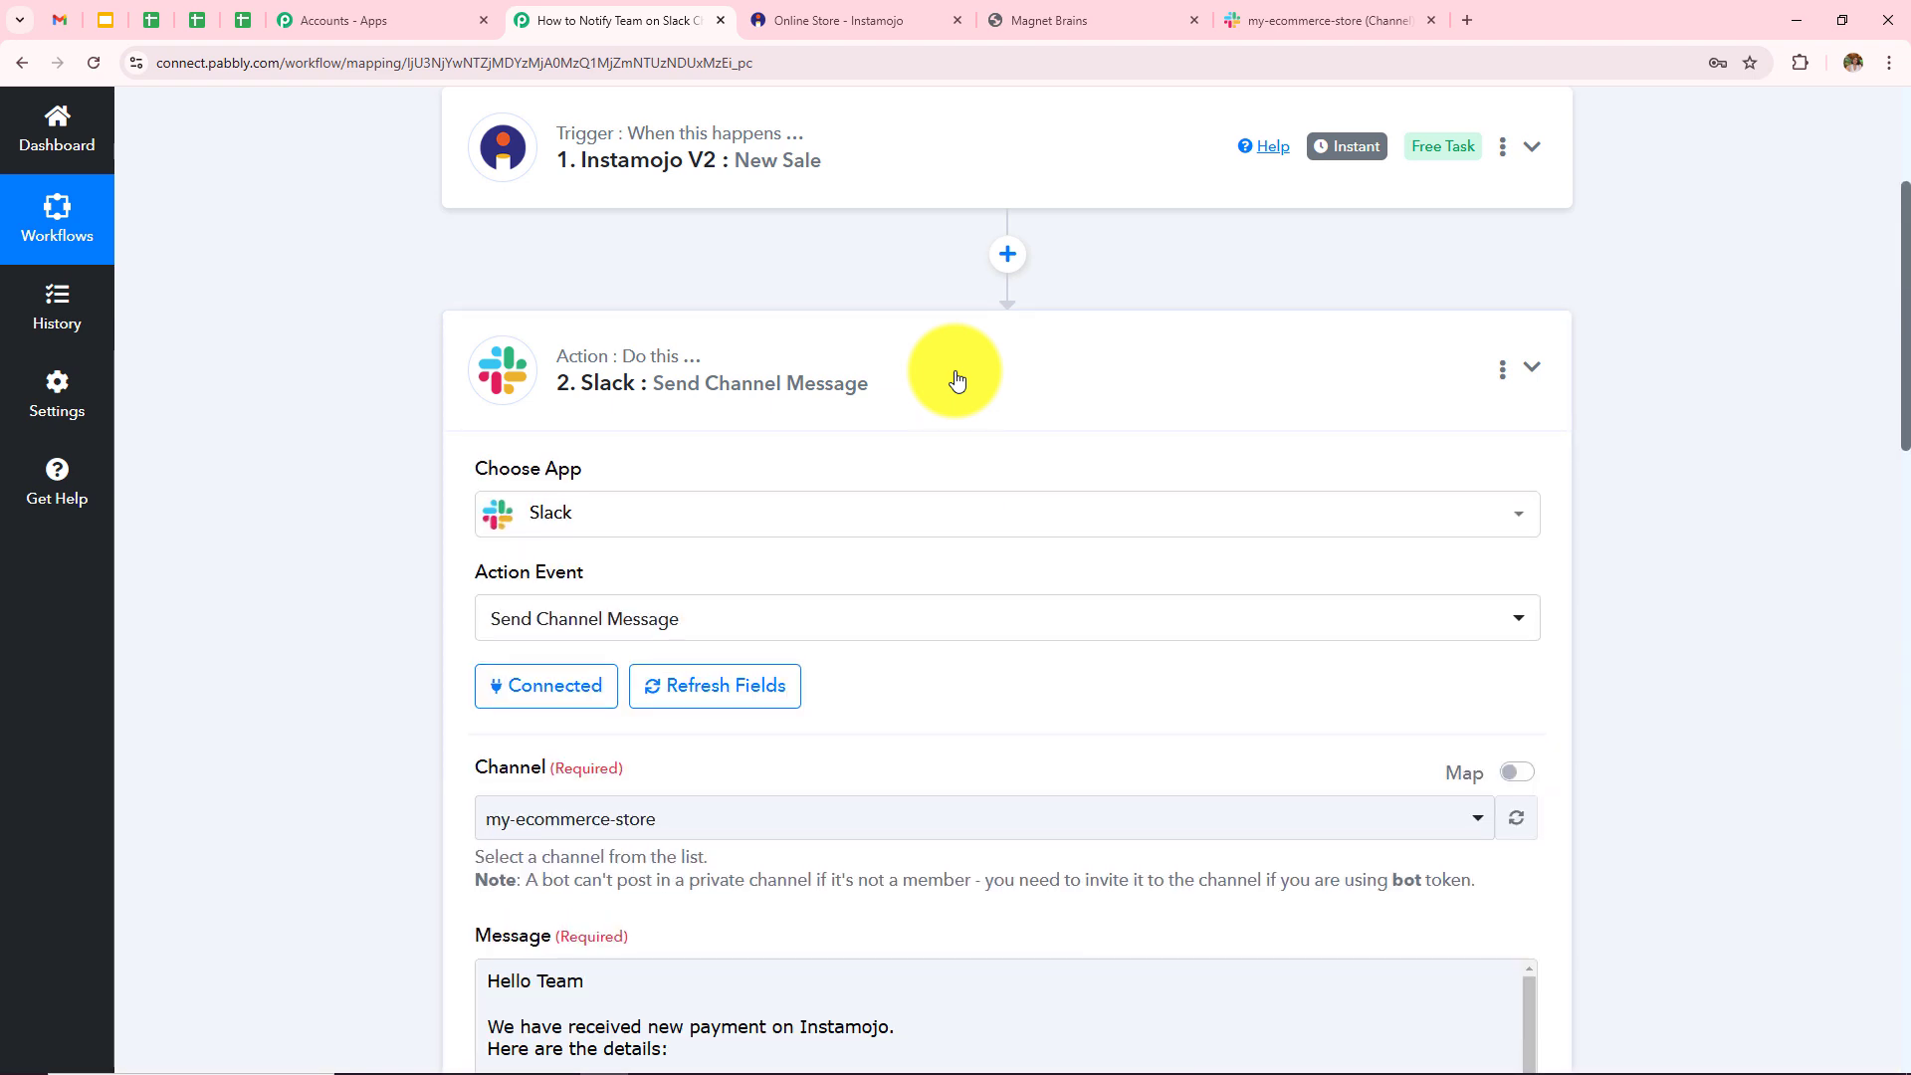
scroll(956, 379, "down", 4)
left_click_drag(474, 376, 588, 368)
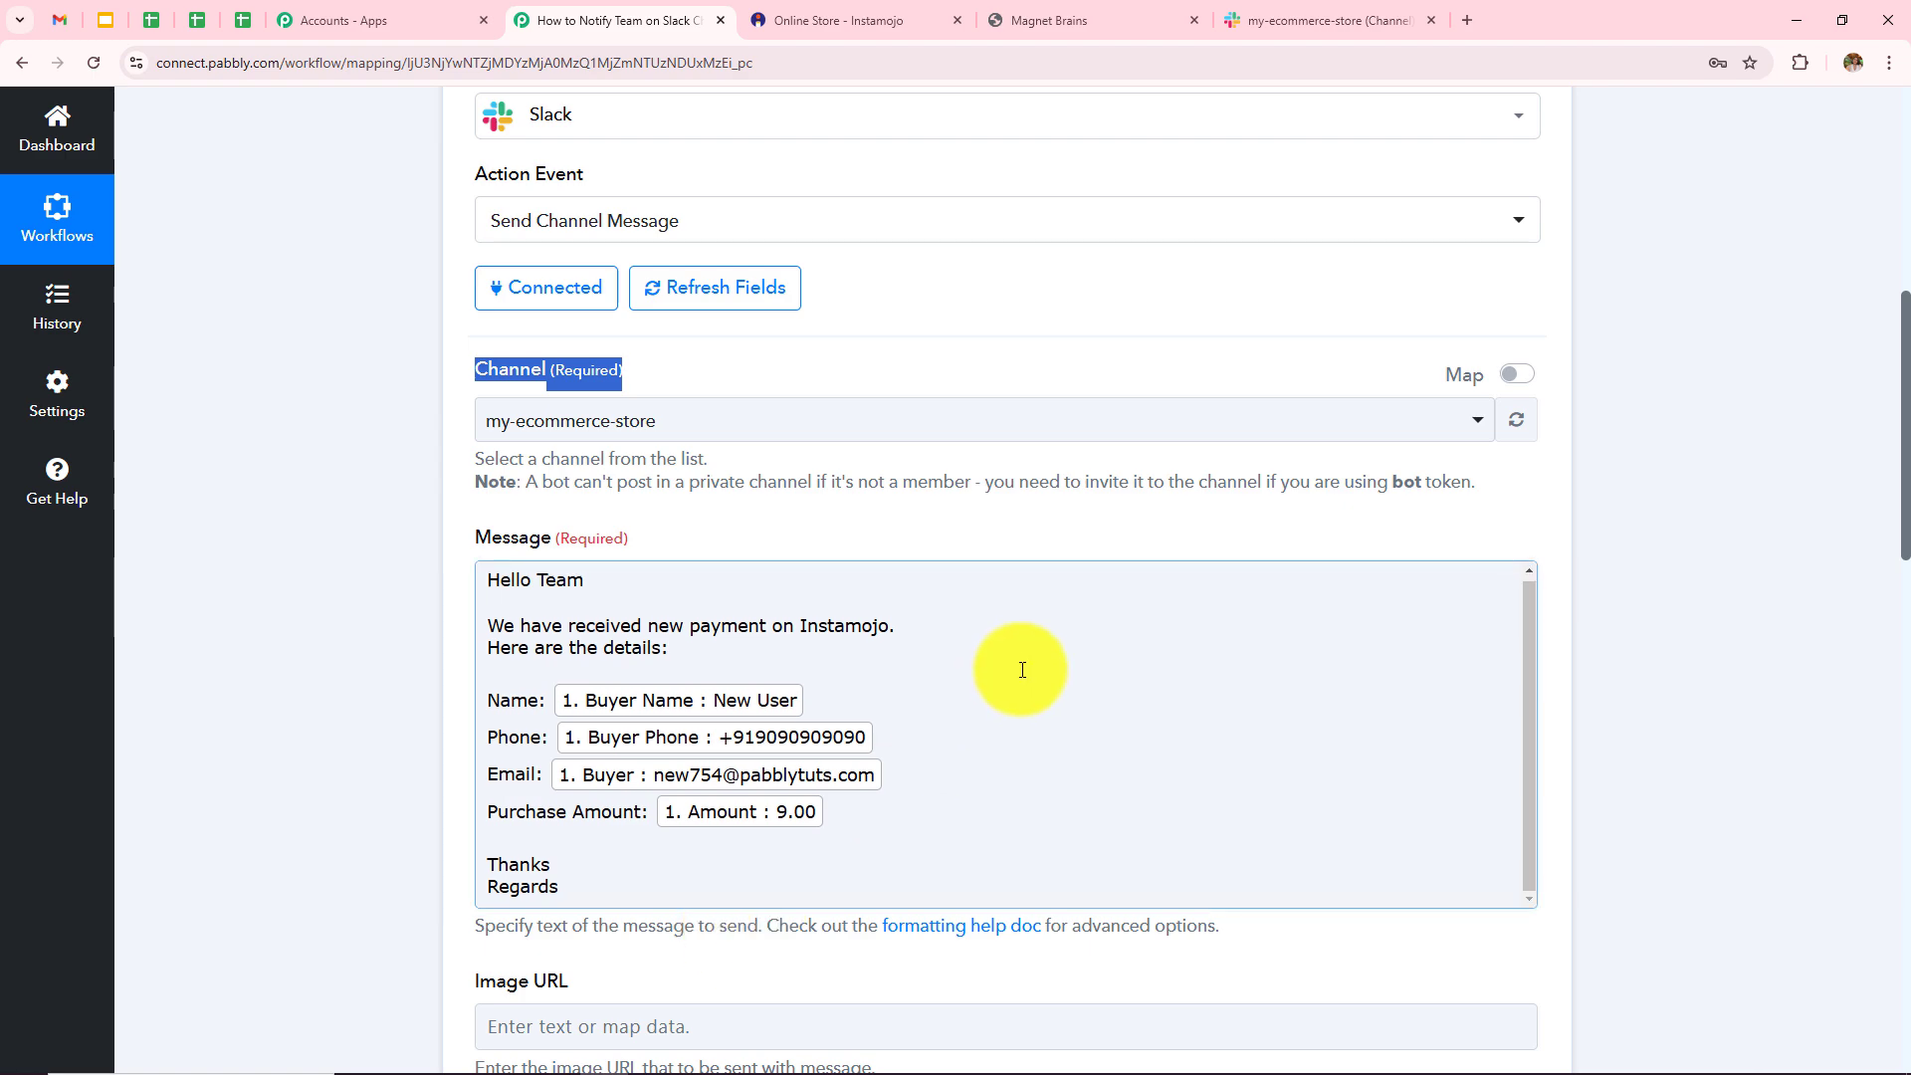
scroll(320, 576, "down", 12)
scroll(340, 594, "down", 4)
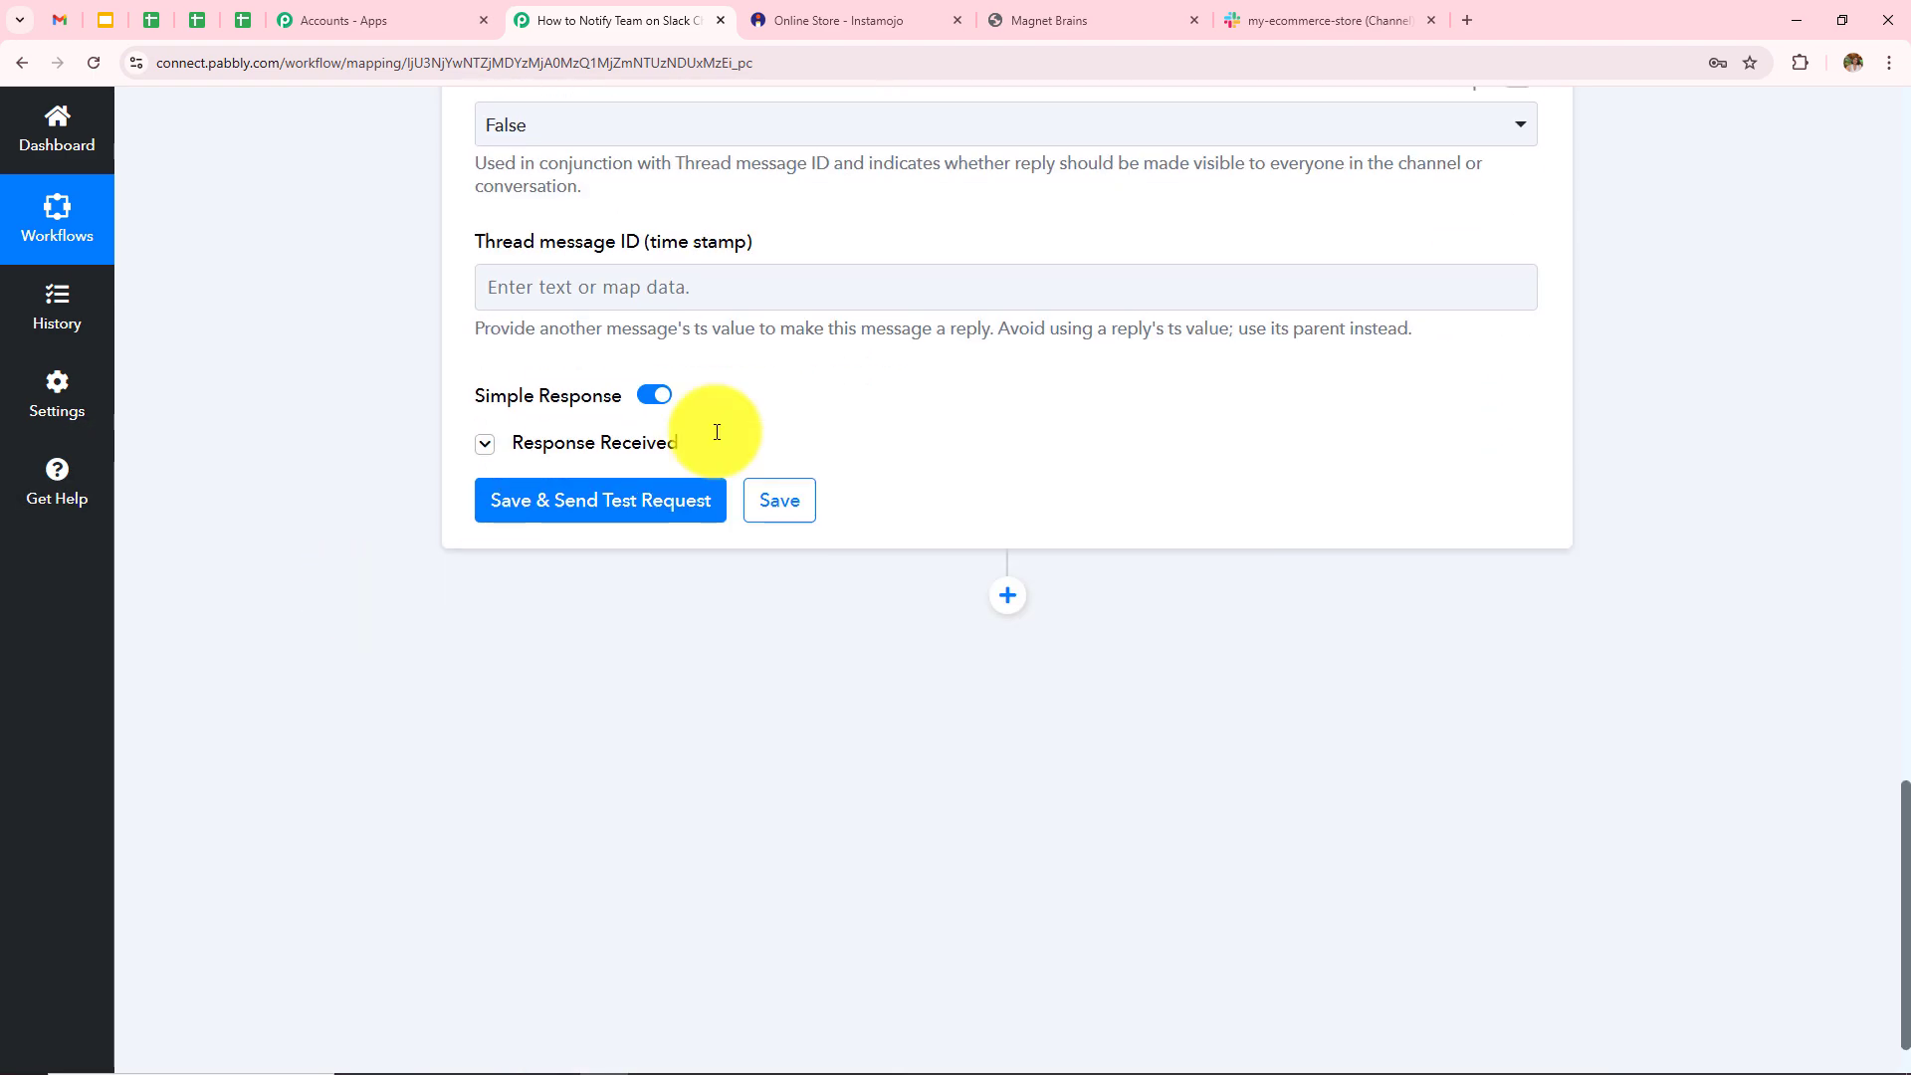
left_click(538, 444)
left_click(1346, 10)
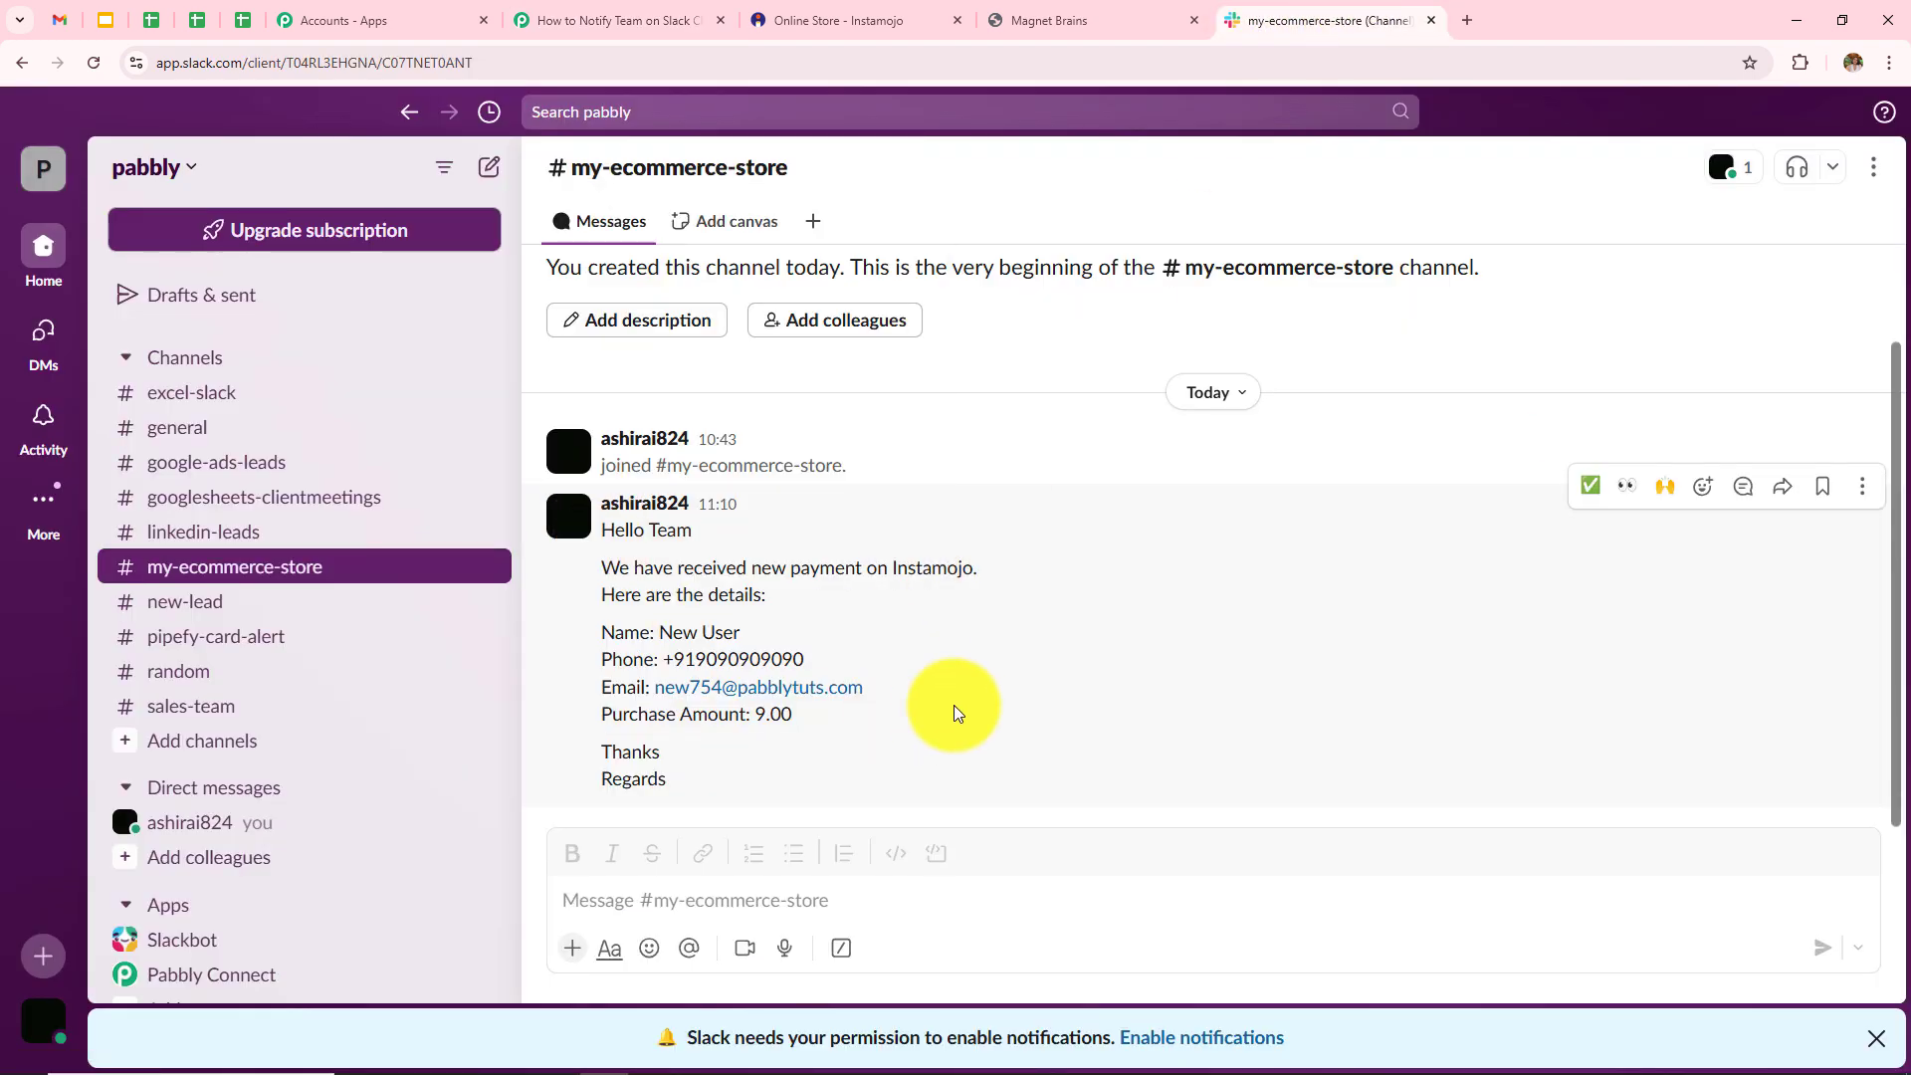
left_click(607, 20)
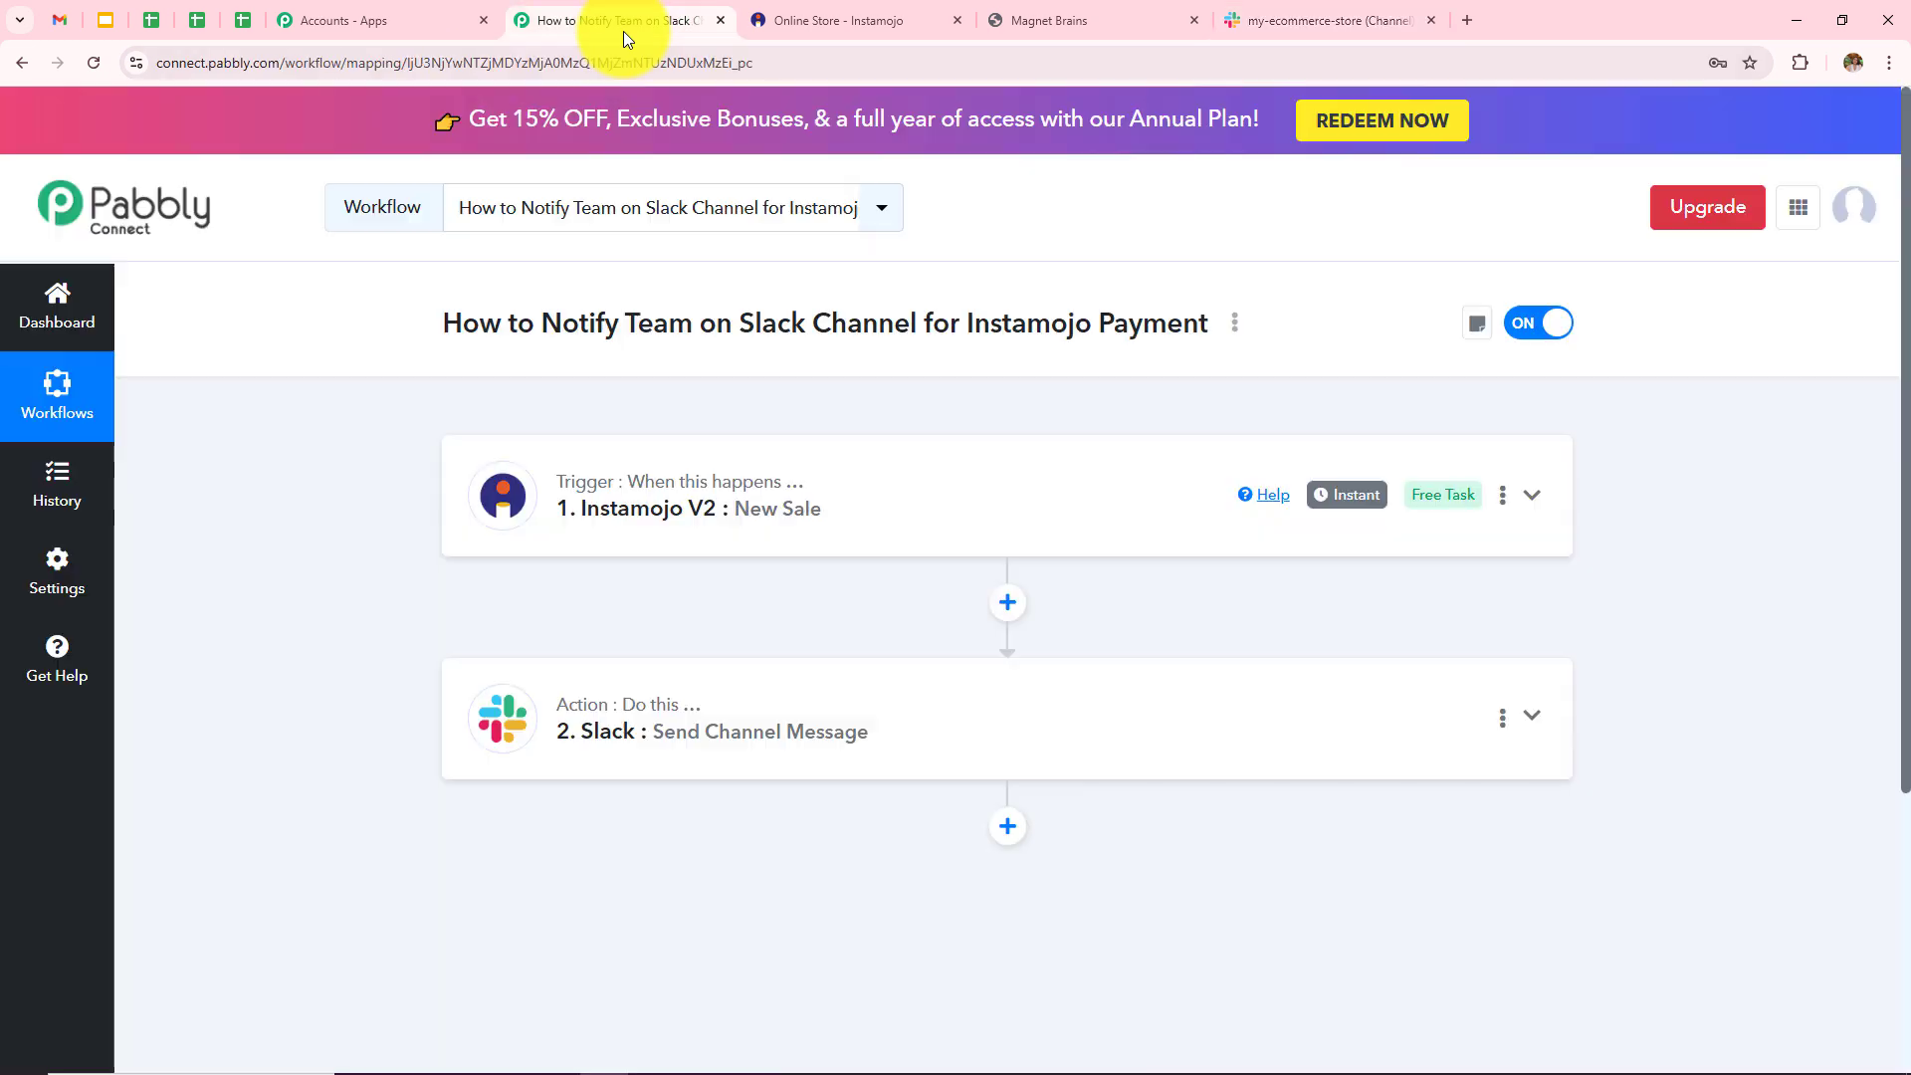